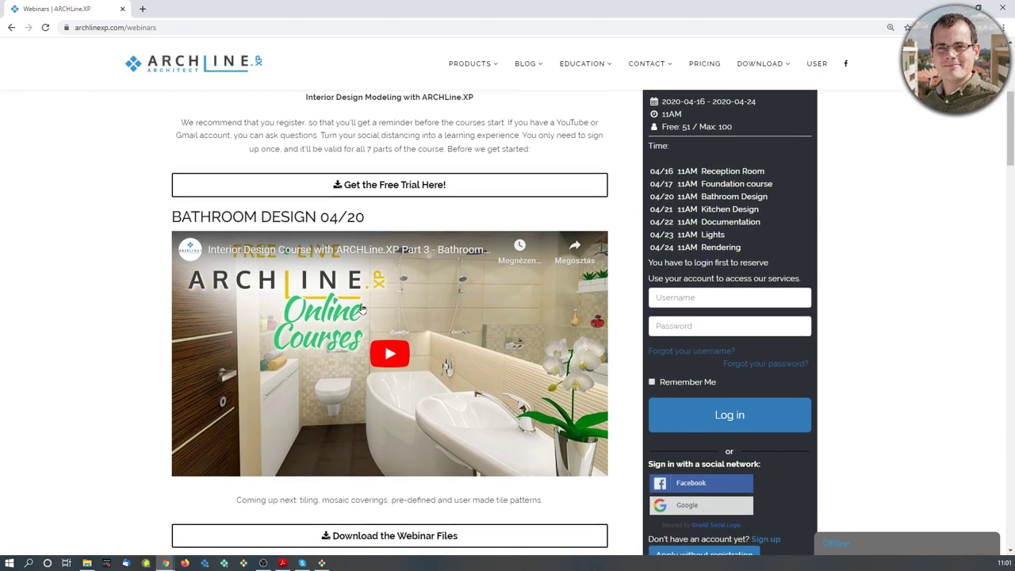
# Review the past and upcoming interior design course episodes on the webinars page
pyautogui.scroll(-1, 361, 314)
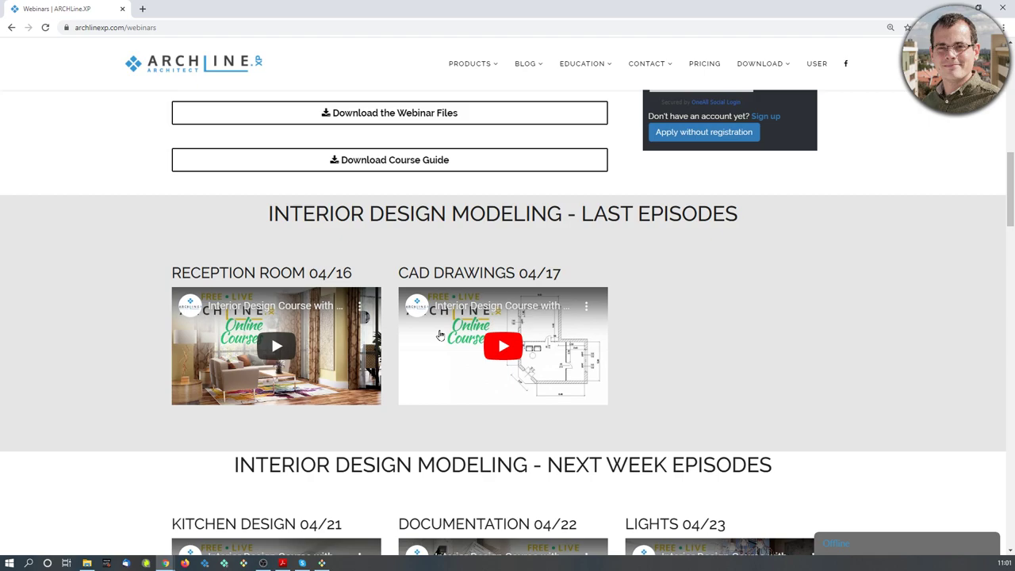
pyautogui.scroll(-4, 440, 334)
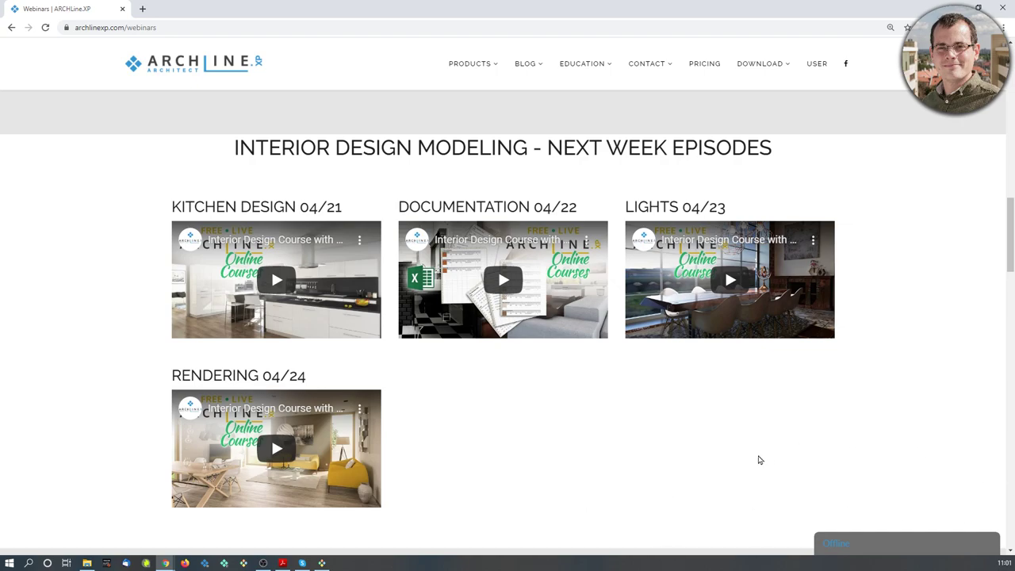
pyautogui.scroll(6, 758, 460)
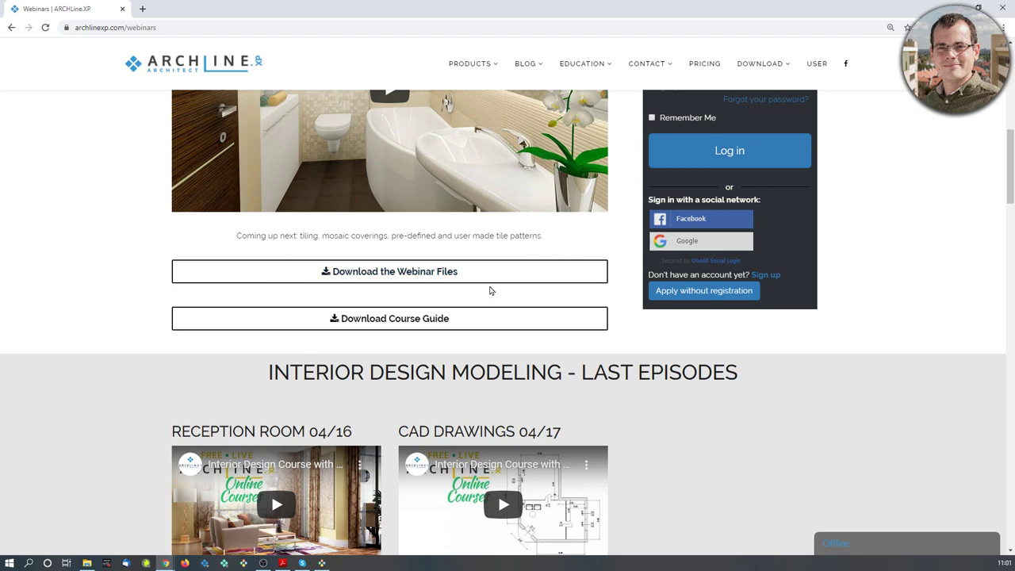
# Switch to Adobe Acrobat Reader and look through the Interior Design Tutorial up to the rendering instructions on page 52
pyautogui.click(281, 563)
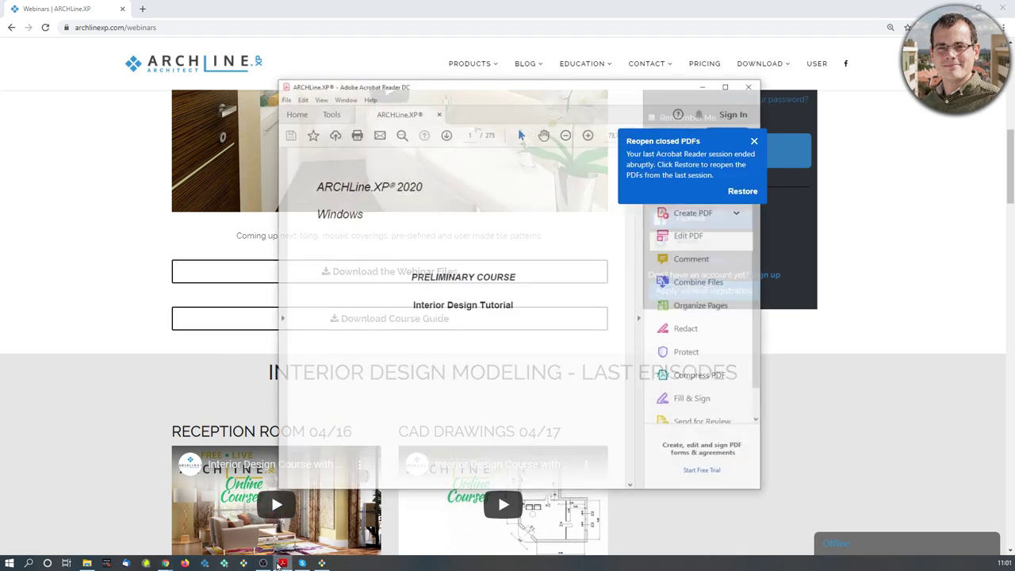
pyautogui.doubleClick(662, 67)
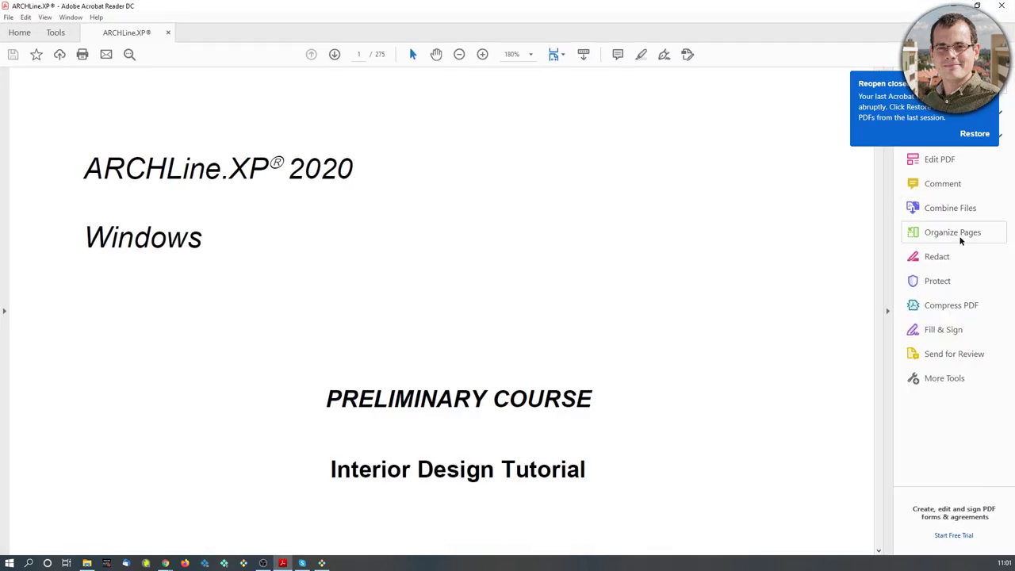
pyautogui.click(888, 233)
pyautogui.scroll(-3, 883, 198)
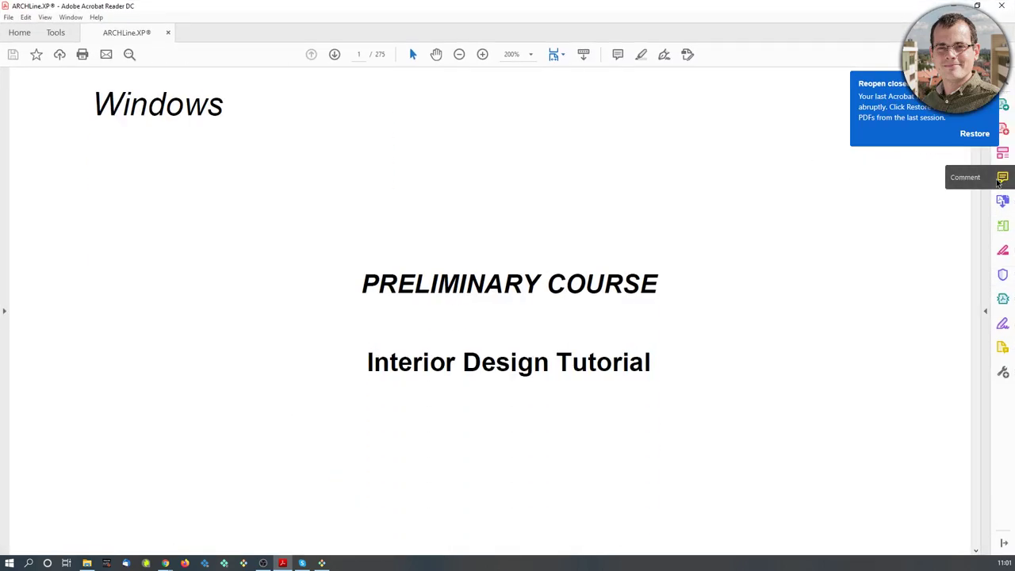
pyautogui.scroll(-10, 978, 194)
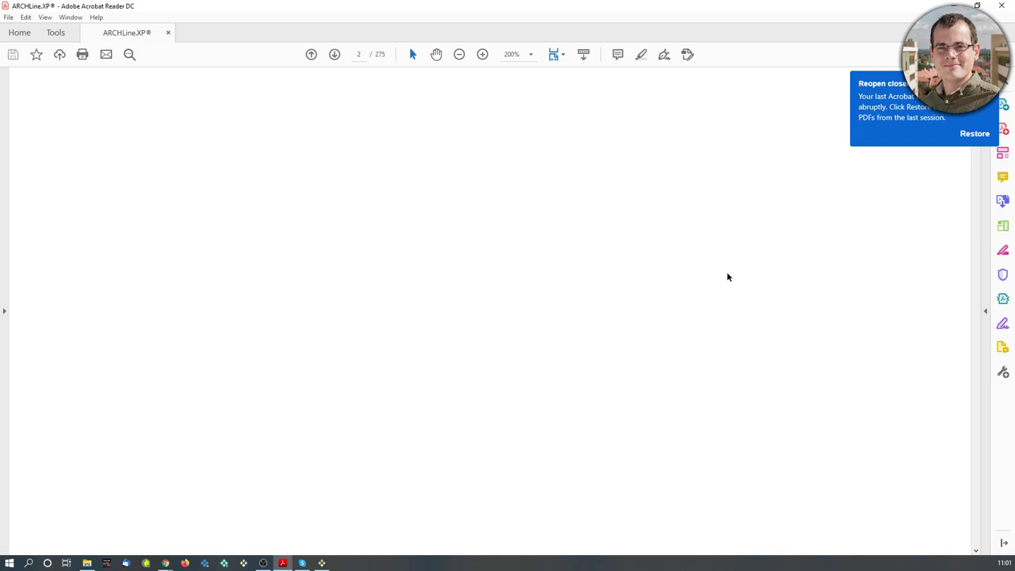
pyautogui.scroll(-2, 891, 161)
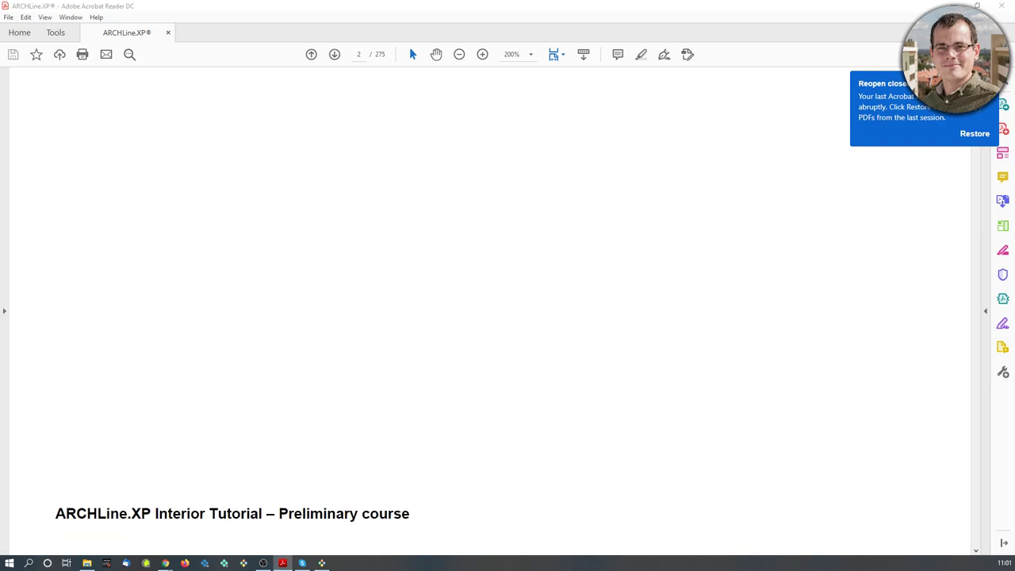
pyautogui.moveTo(975, 99); pyautogui.dragTo(975, 167)
pyautogui.scroll(-10, 513, 293)
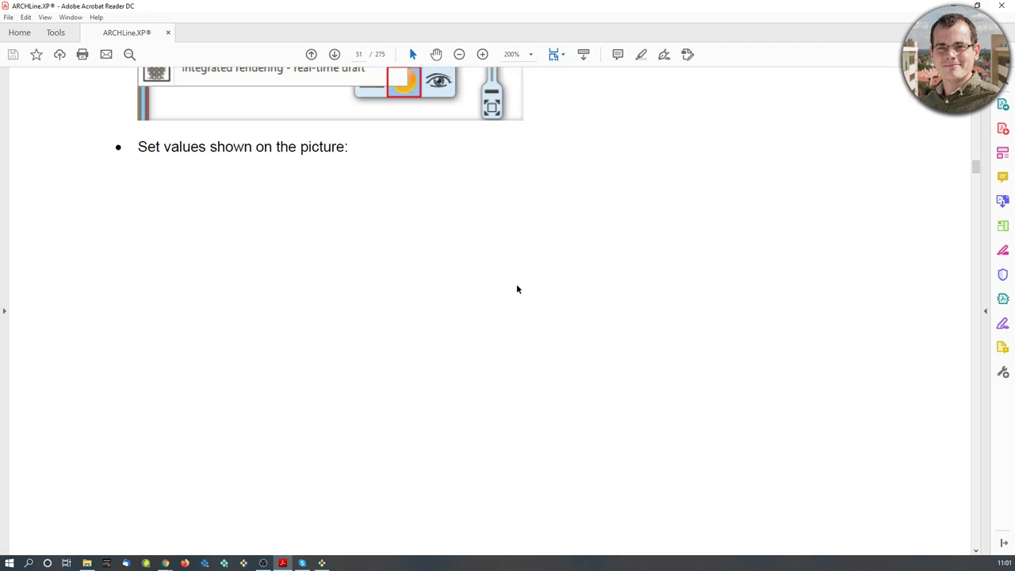
pyautogui.scroll(-8, 520, 281)
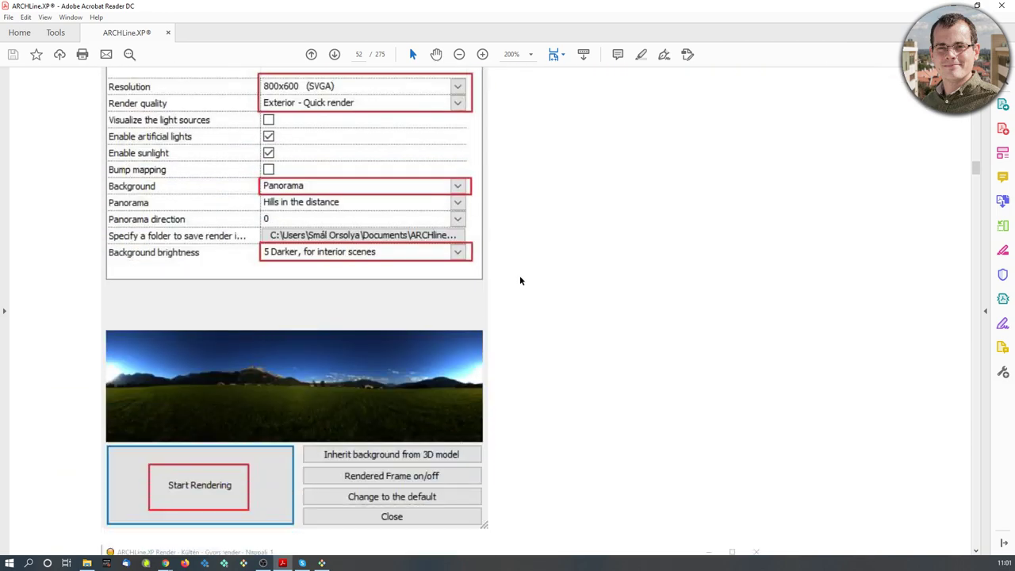
pyautogui.scroll(-4, 530, 287)
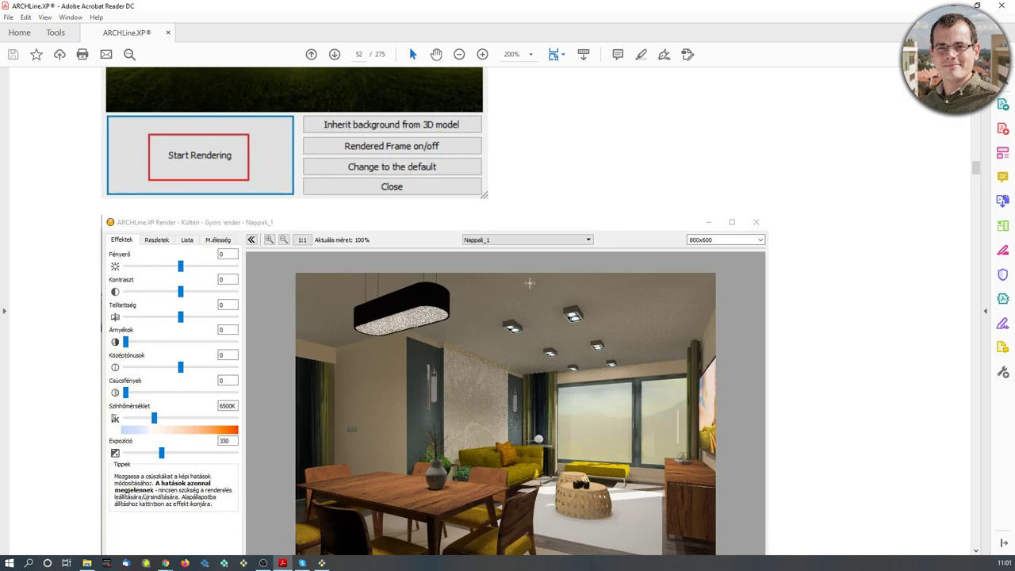
pyautogui.scroll(-4, 530, 282)
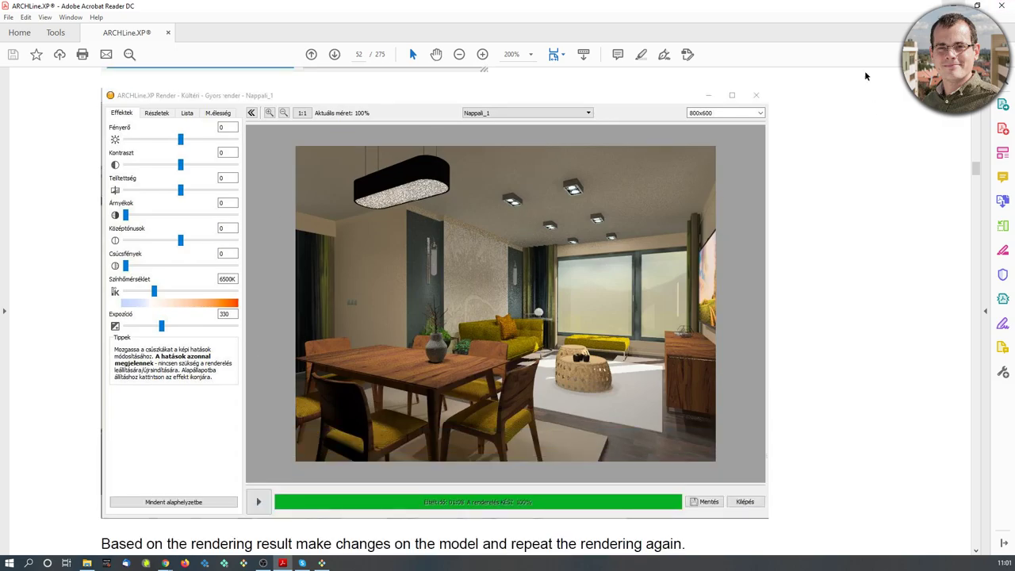
# Switch to ARCHLine.XP and view the final bathroom project from the saved view Bathroom_1
pyautogui.click(947, 6)
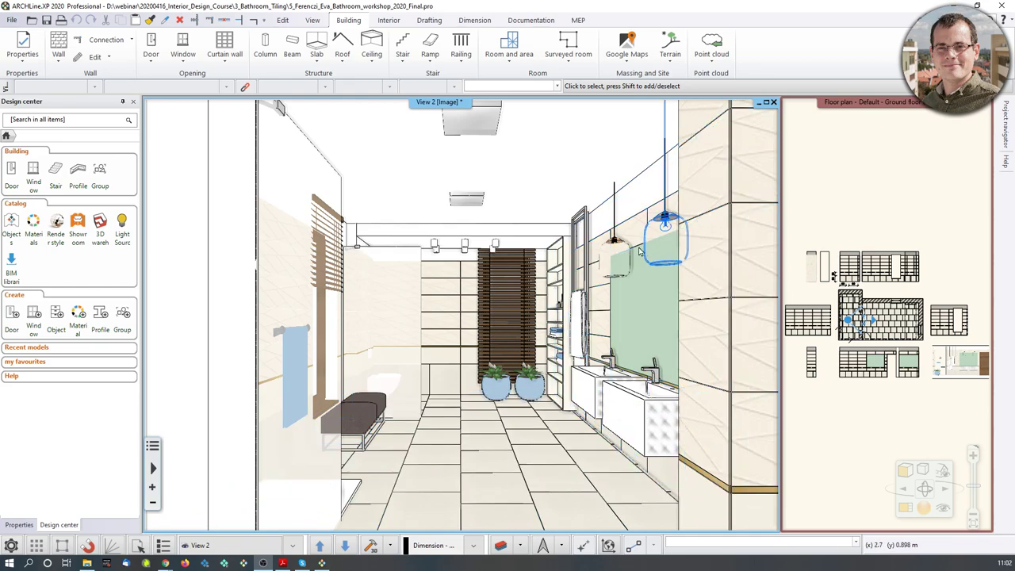
pyautogui.press('pagedown')
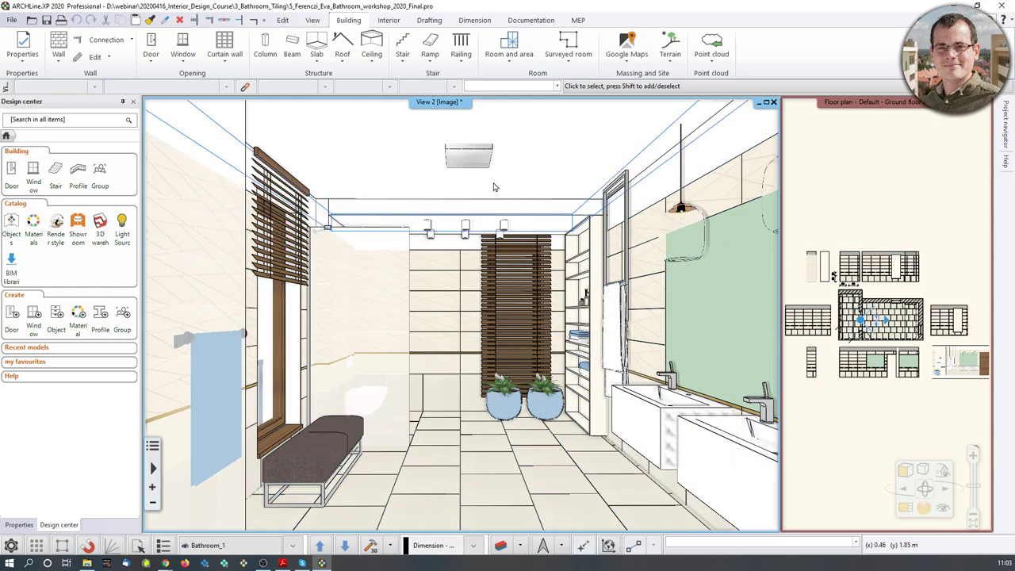
# Open the Bathroom_workshop_2020_Start project from the 3_Bathroom_Tiling folder, quitting the current project without saving
pyautogui.click(13, 20)
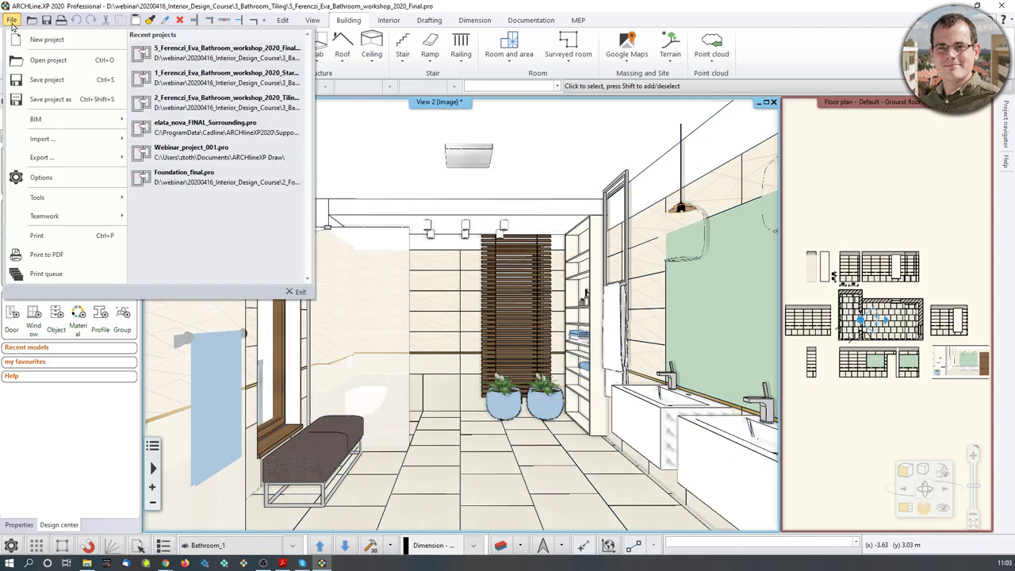
pyautogui.click(34, 62)
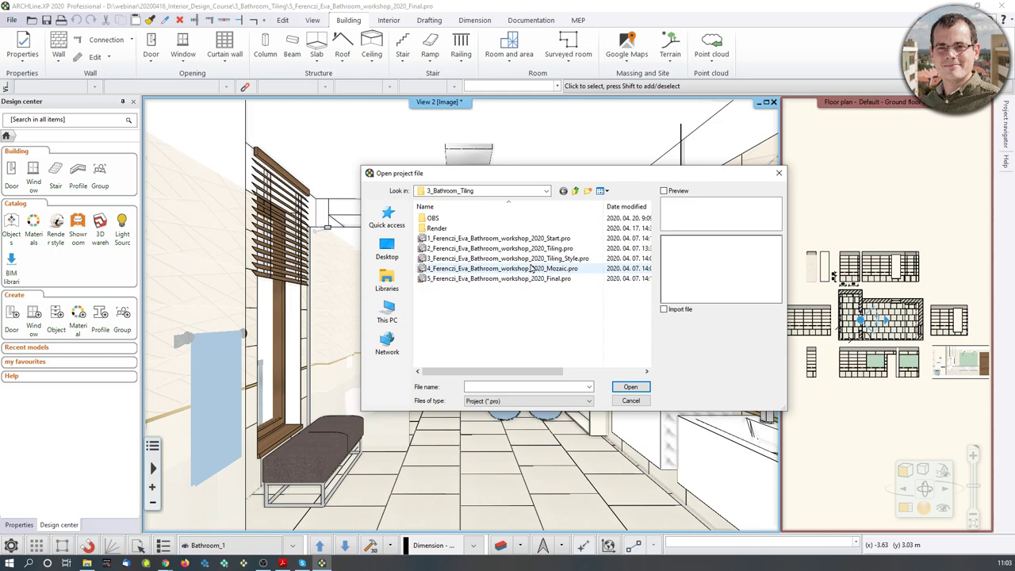
pyautogui.doubleClick(530, 242)
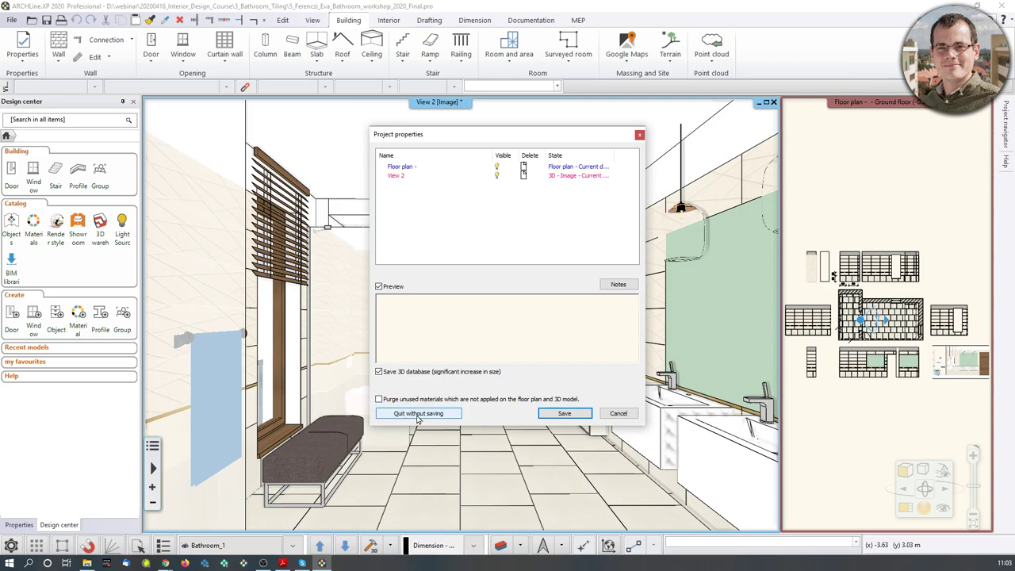
pyautogui.click(418, 420)
pyautogui.click(527, 305)
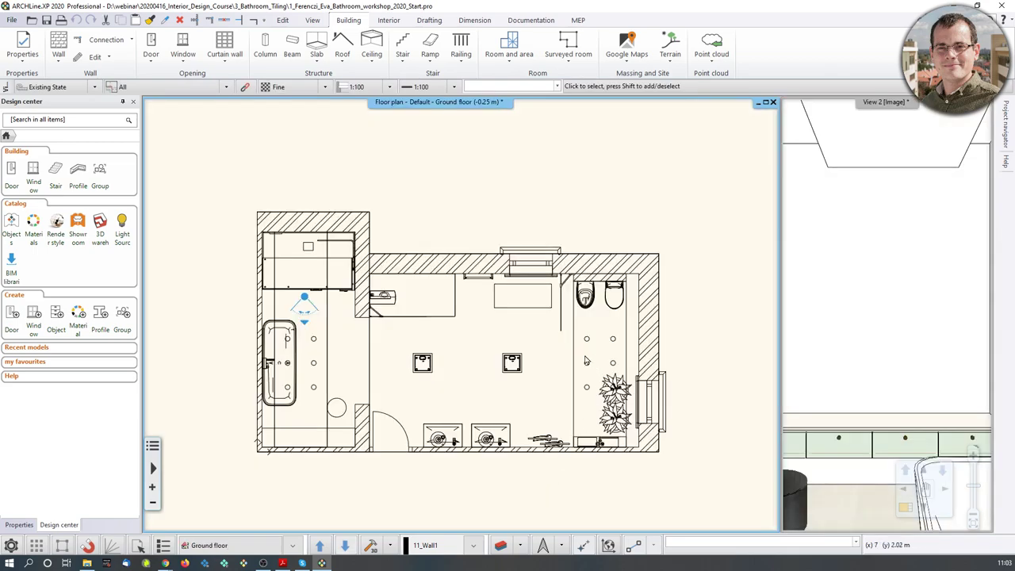
# Set the project's primary unit of measurement to mm
pyautogui.click(11, 547)
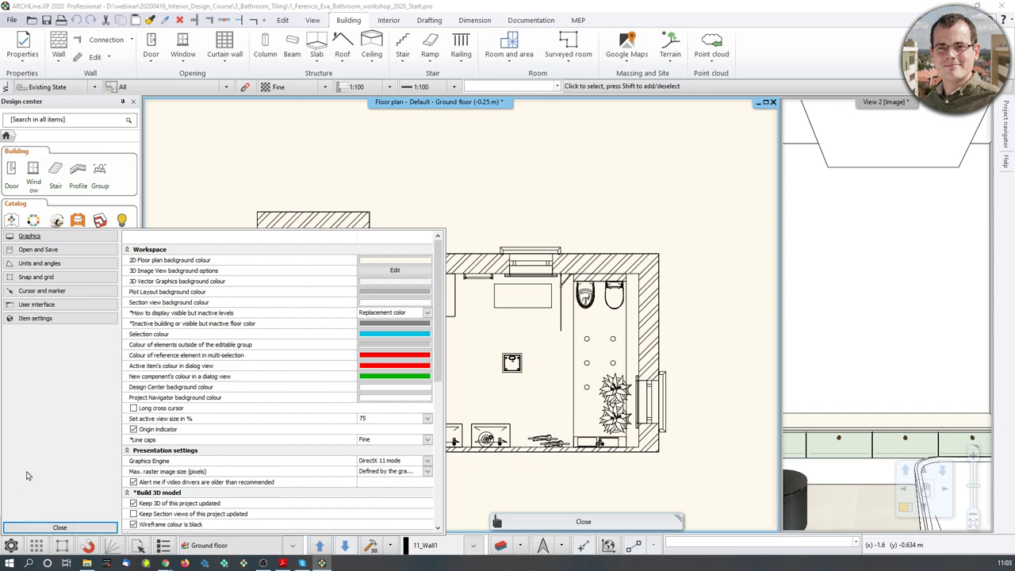
pyautogui.click(49, 263)
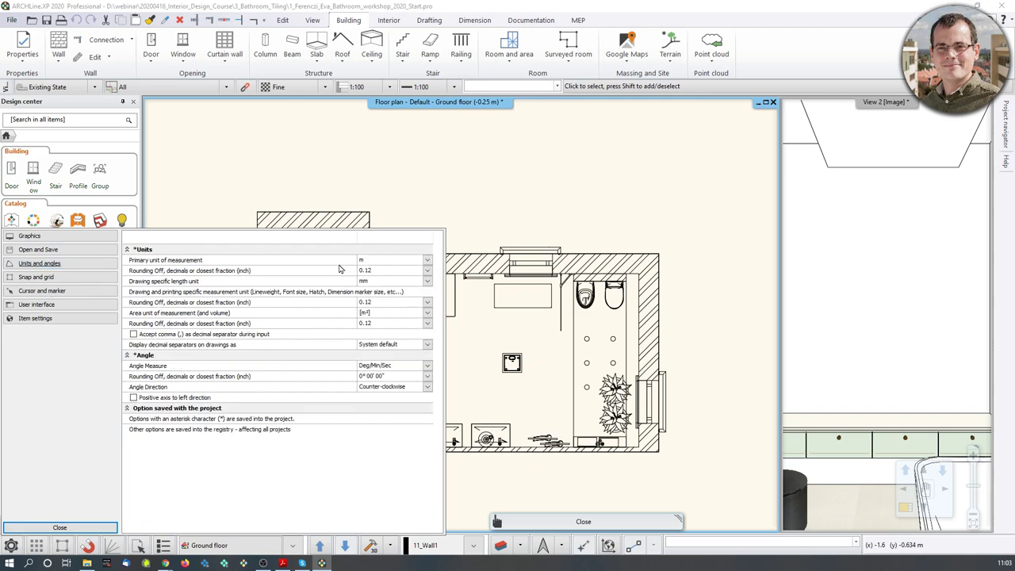
pyautogui.click(428, 260)
pyautogui.click(411, 271)
pyautogui.click(87, 527)
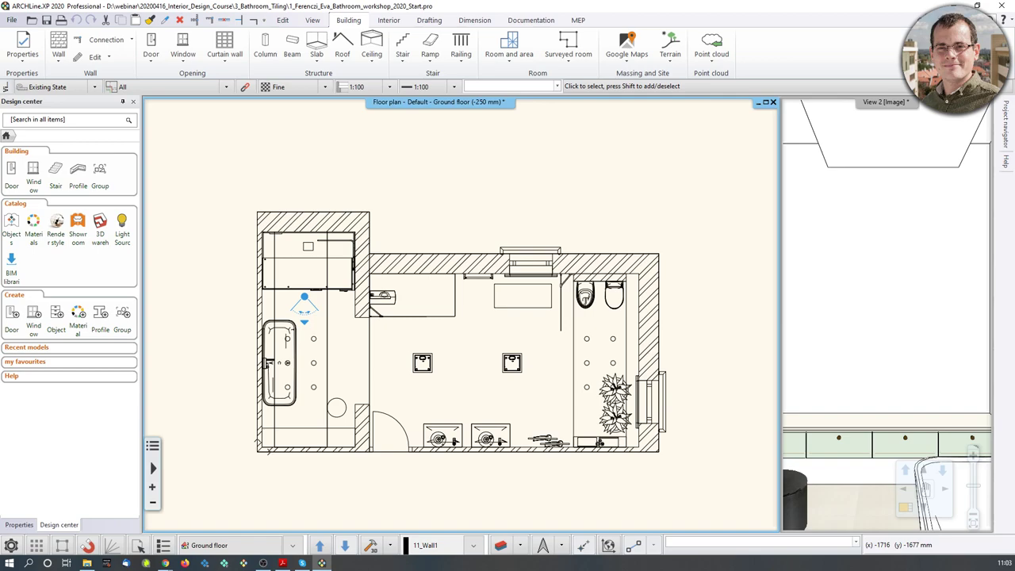
# Make the 3D view the main view and apply the saved perspective Bathroom_1
pyautogui.click(282, 562)
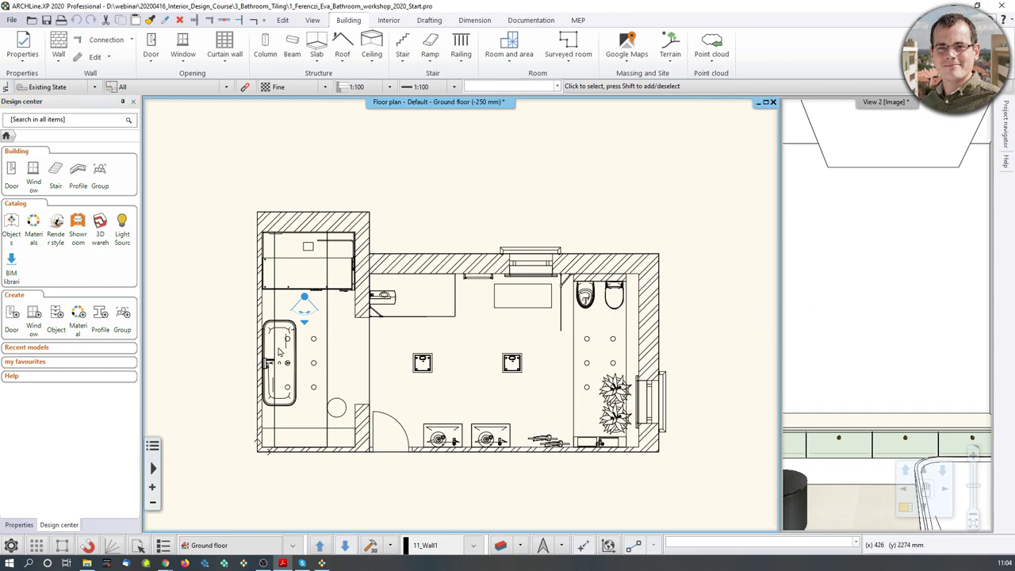
pyautogui.click(859, 316)
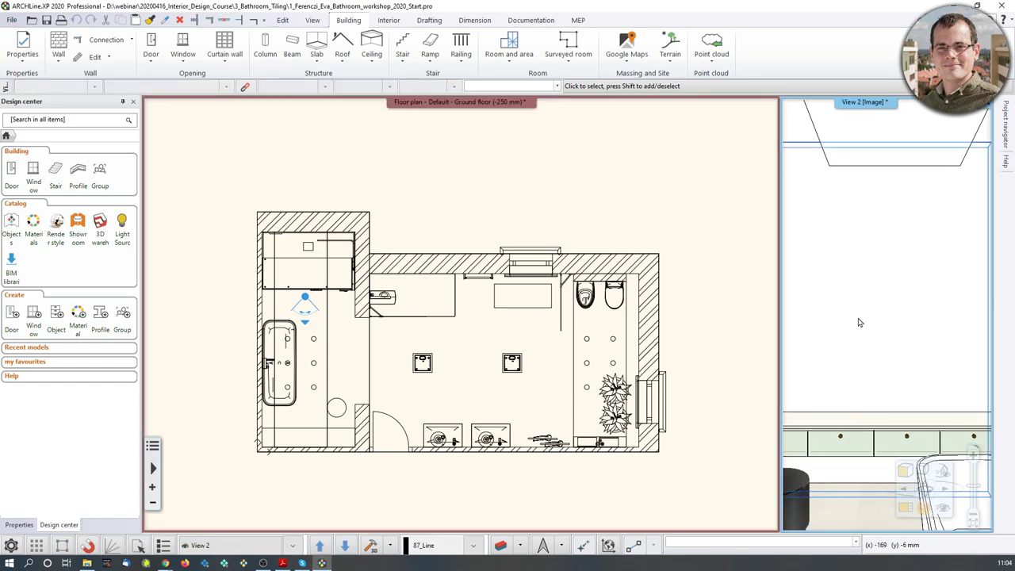
pyautogui.click(908, 509)
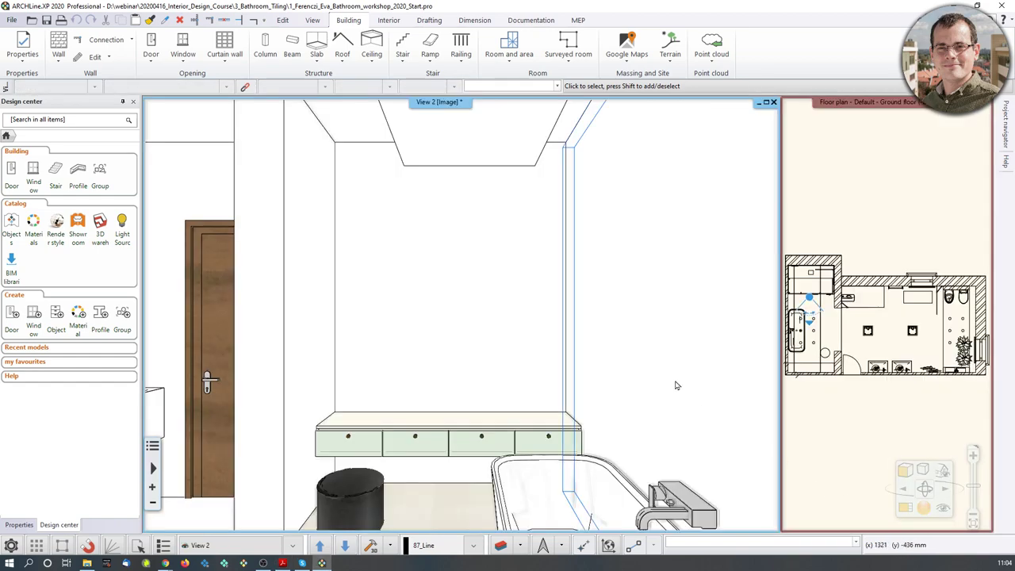
pyautogui.click(942, 512)
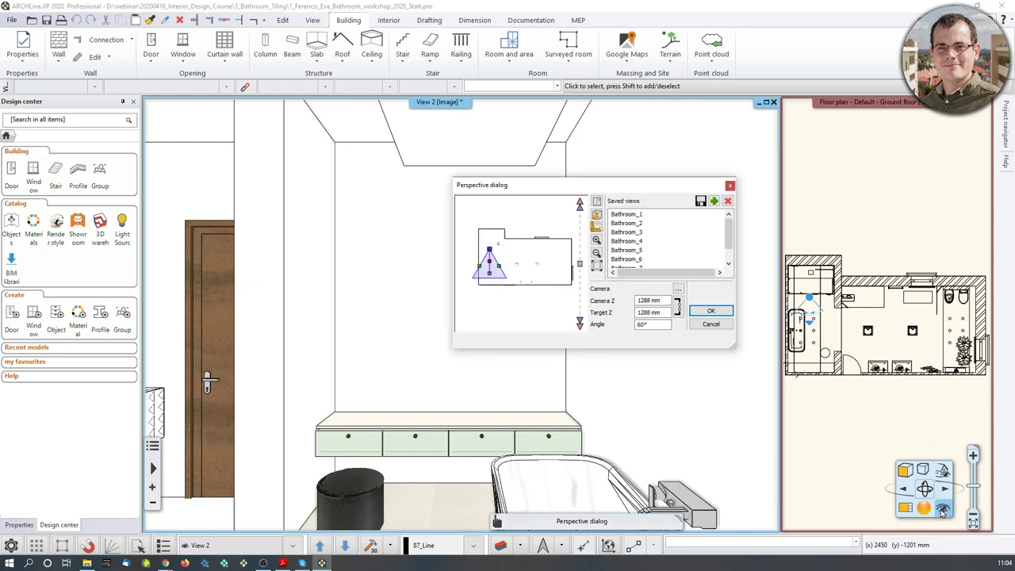
pyautogui.click(634, 215)
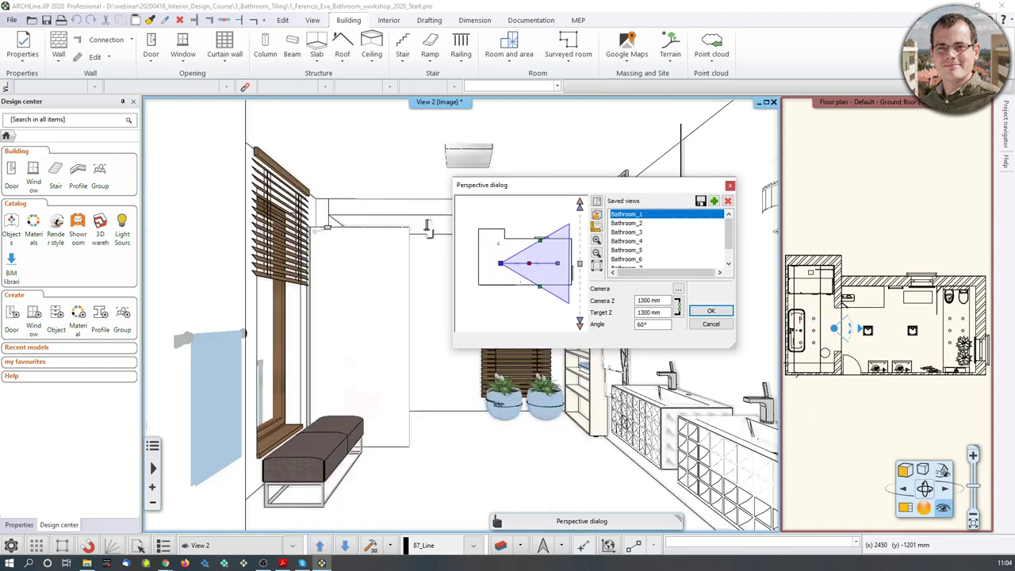
pyautogui.click(710, 312)
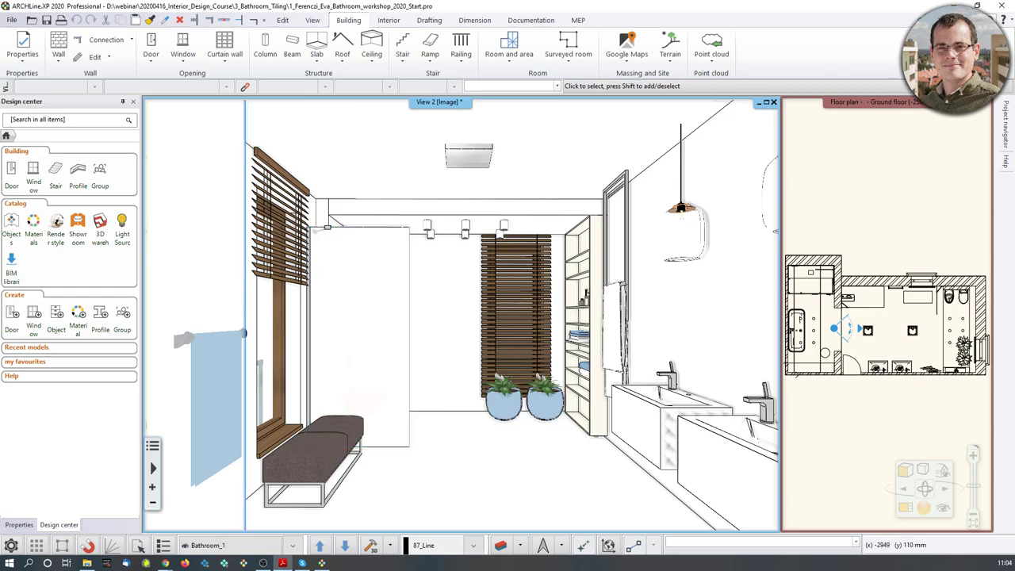
pyautogui.click(381, 21)
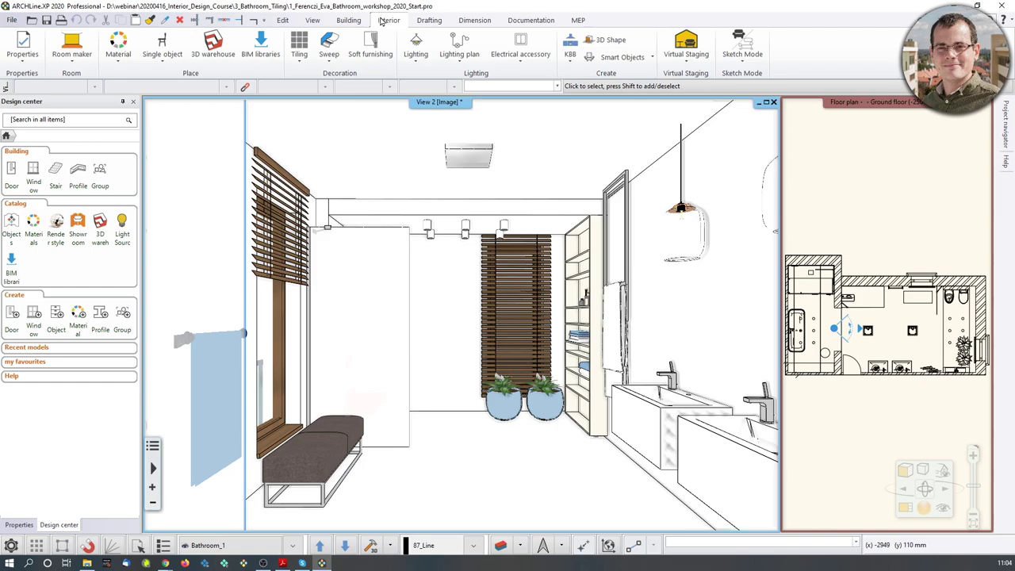
pyautogui.click(298, 62)
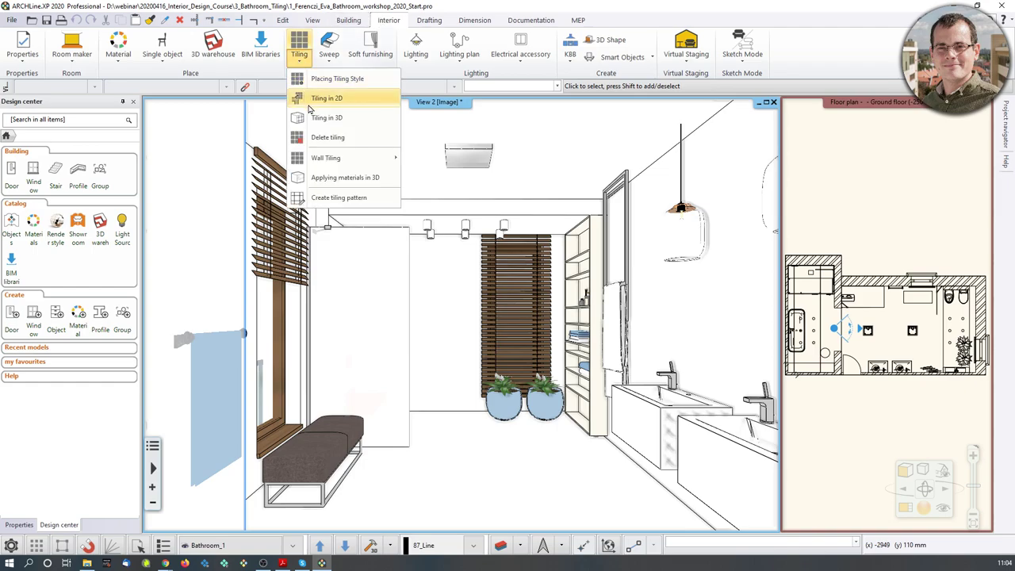
pyautogui.moveTo(345, 160)
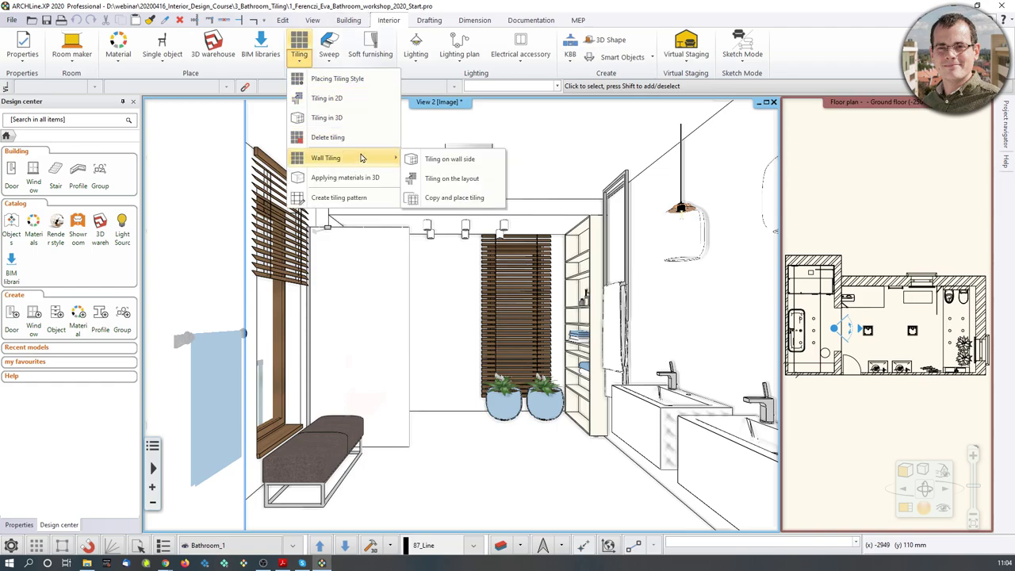
pyautogui.click(349, 119)
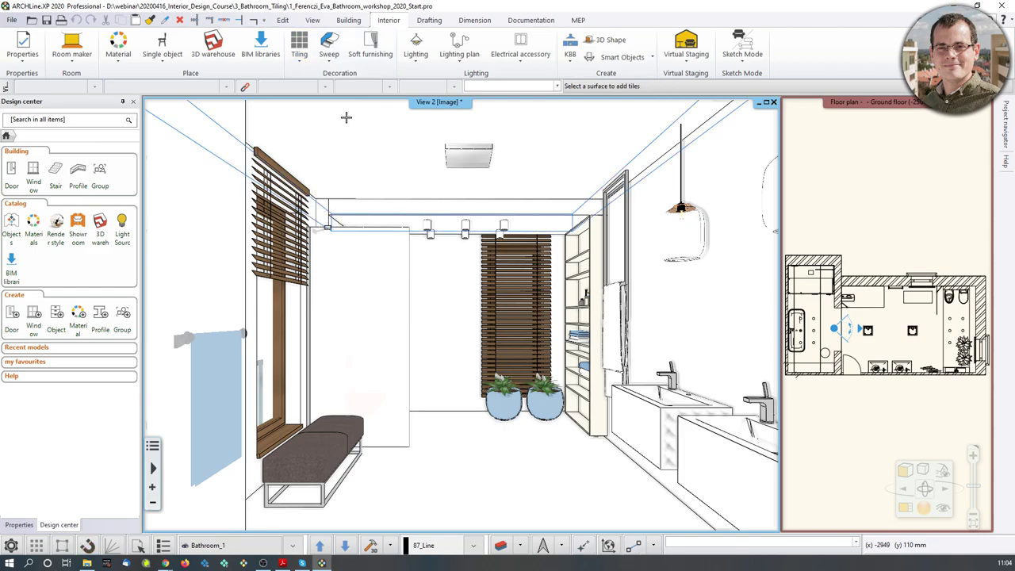
pyautogui.click(435, 315)
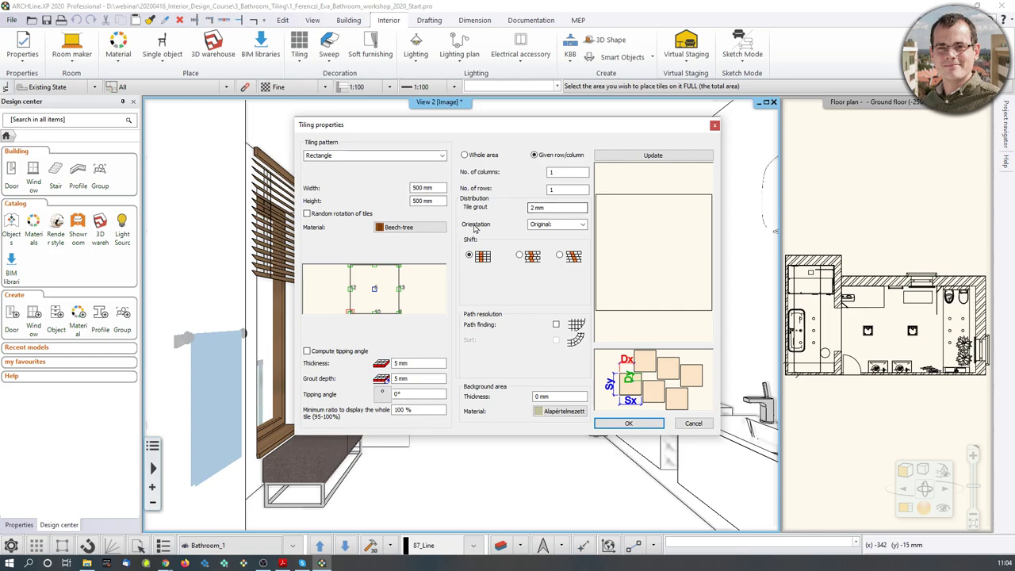
pyautogui.click(714, 126)
pyautogui.press('Escape')
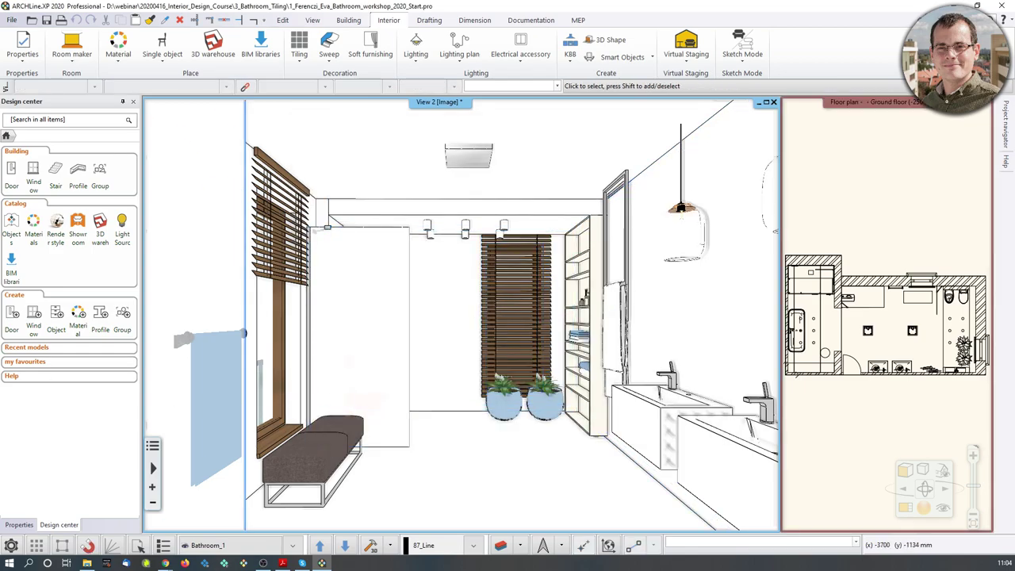
# Start tiling the wall side for all walls of the room, using the back wall behind the plants
pyautogui.click(519, 320)
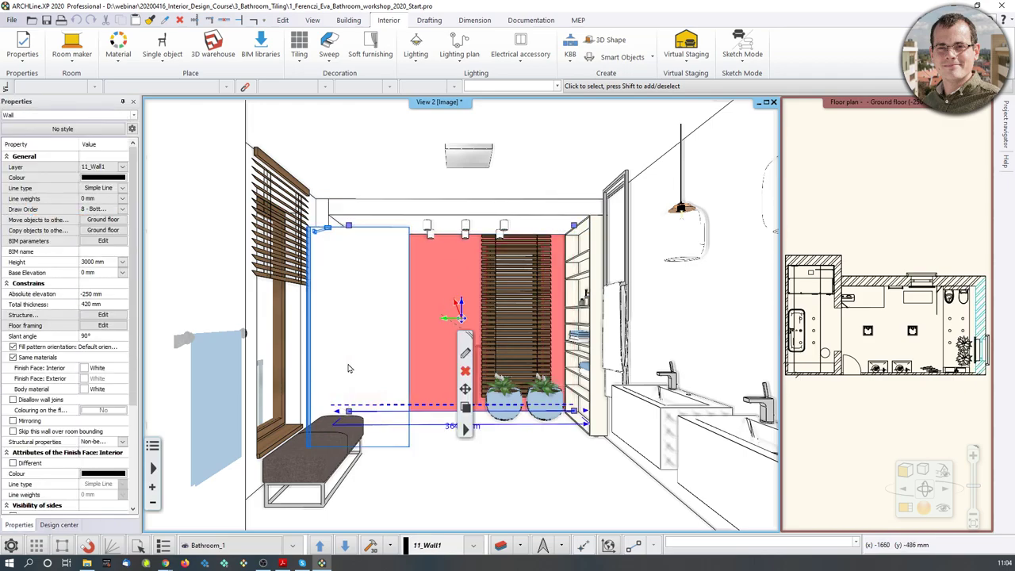
pyautogui.rightClick(520, 320)
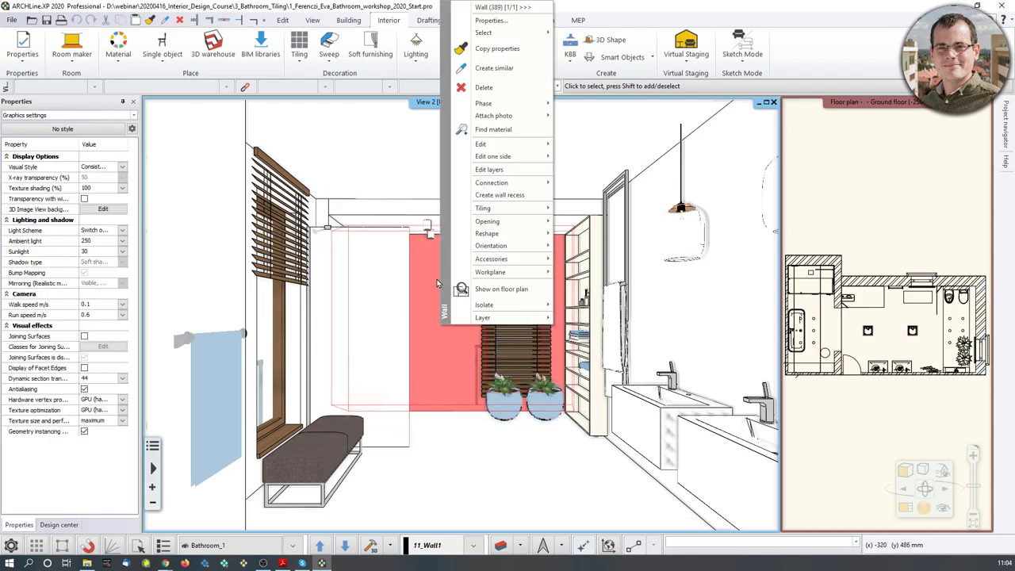
pyautogui.moveTo(495, 214)
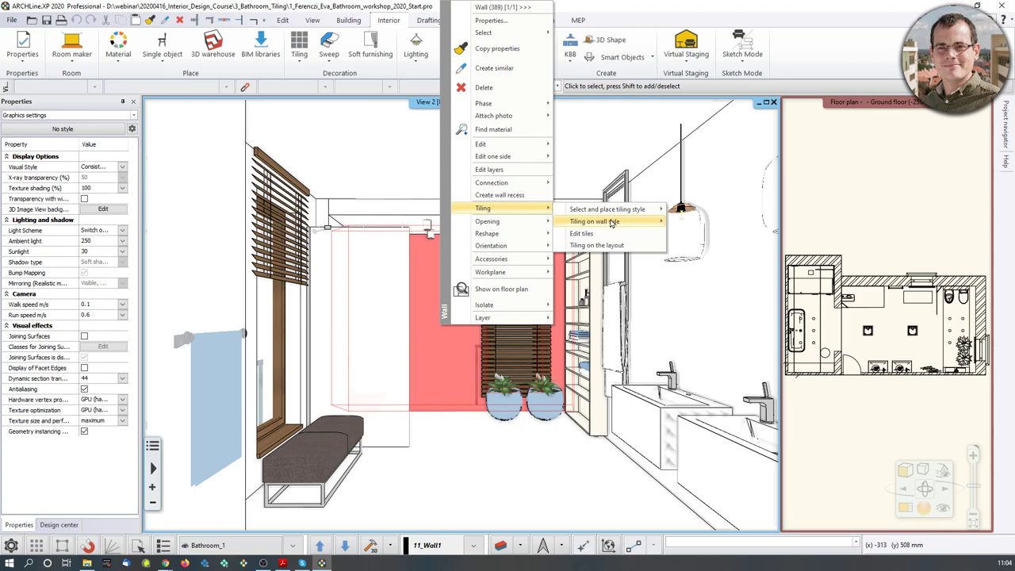
pyautogui.moveTo(613, 223)
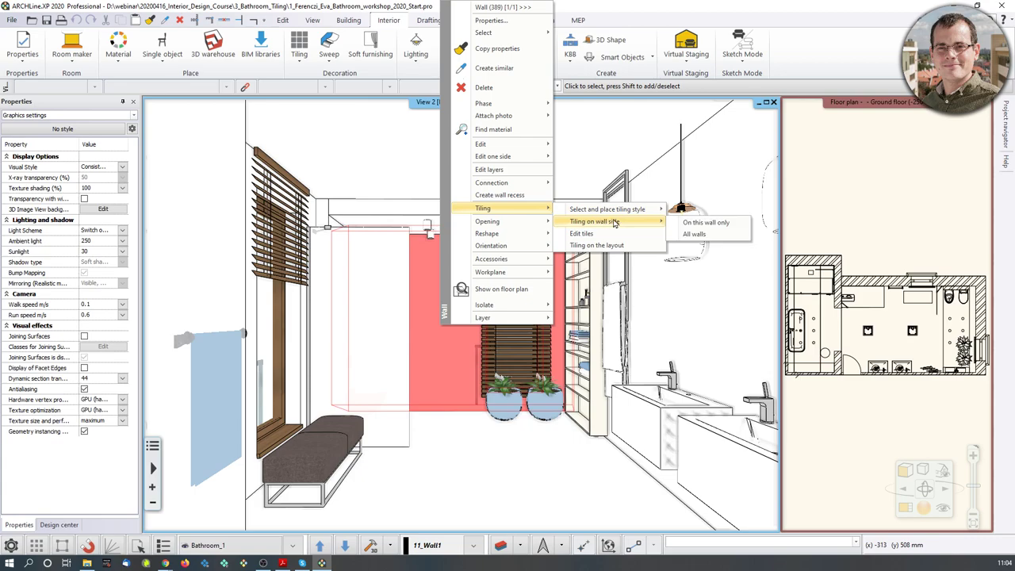
pyautogui.click(686, 236)
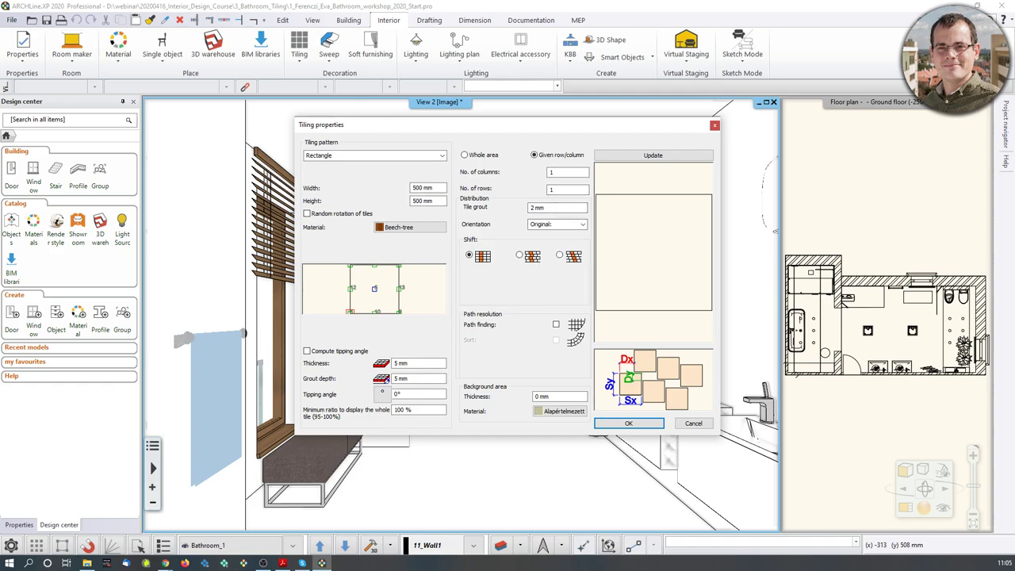
# Search the in-model materials for house-of-tones-white and assign House-of-tones-White 898x328 as the tile material
pyautogui.click(413, 229)
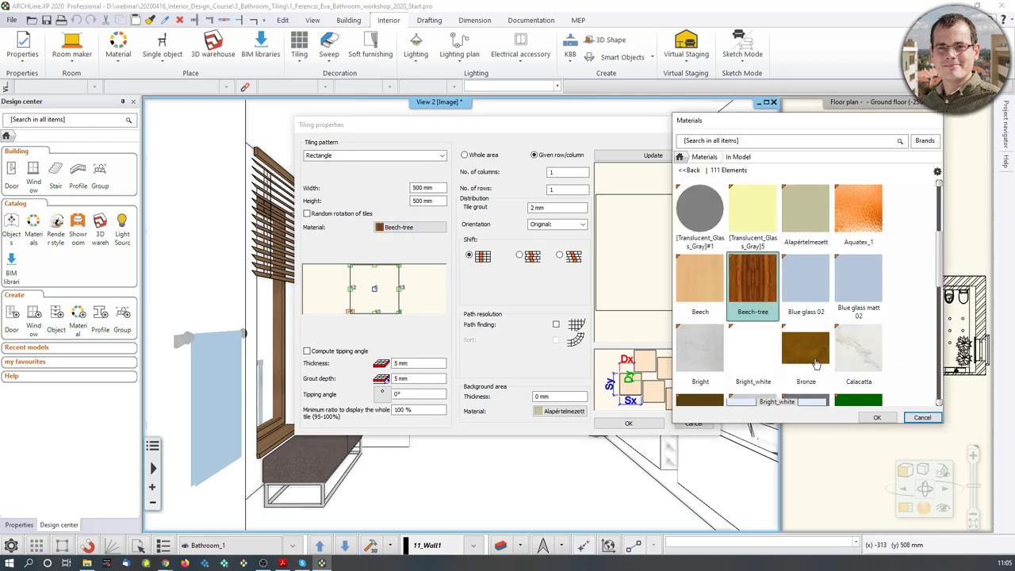
pyautogui.scroll(-5, 868, 341)
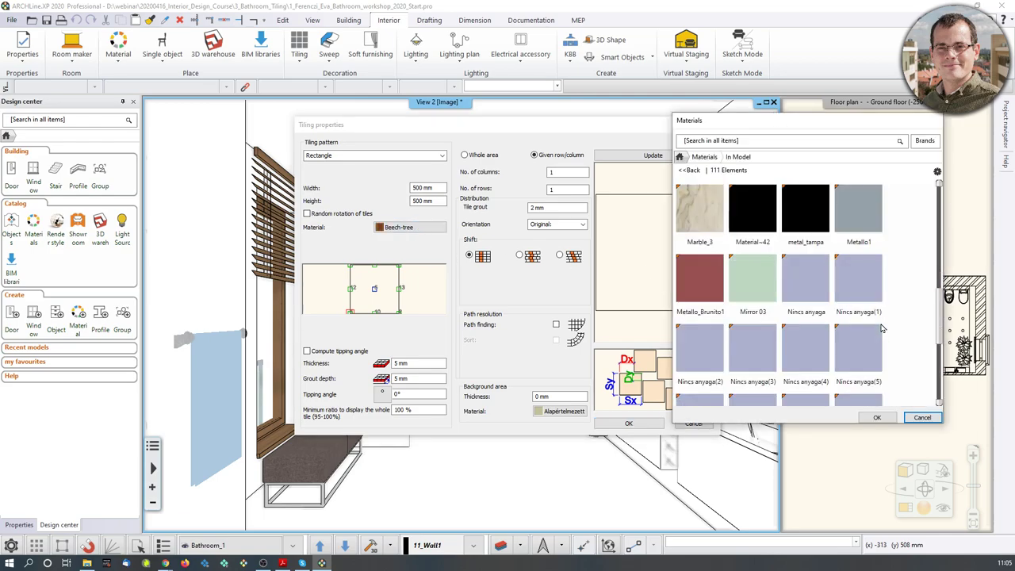
pyautogui.scroll(-6, 868, 328)
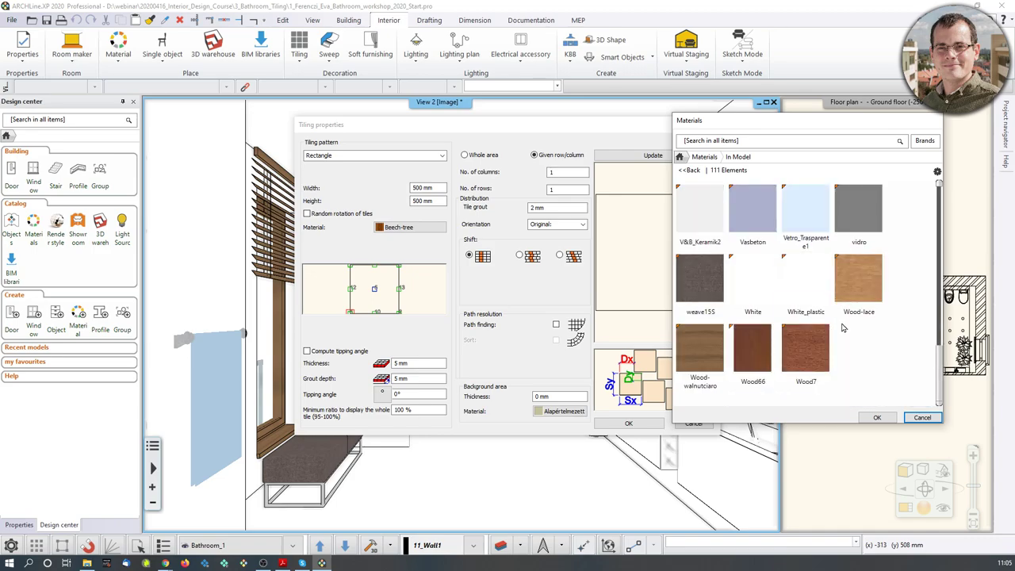
pyautogui.scroll(12, 843, 327)
pyautogui.click(749, 141)
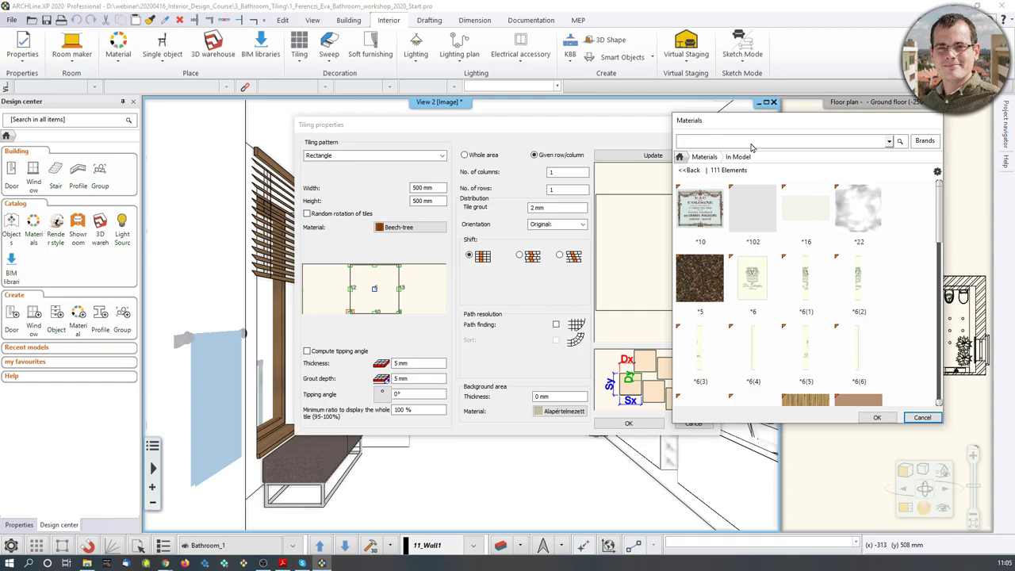
pyautogui.write('house-of-tones-white')
pyautogui.press('Return')
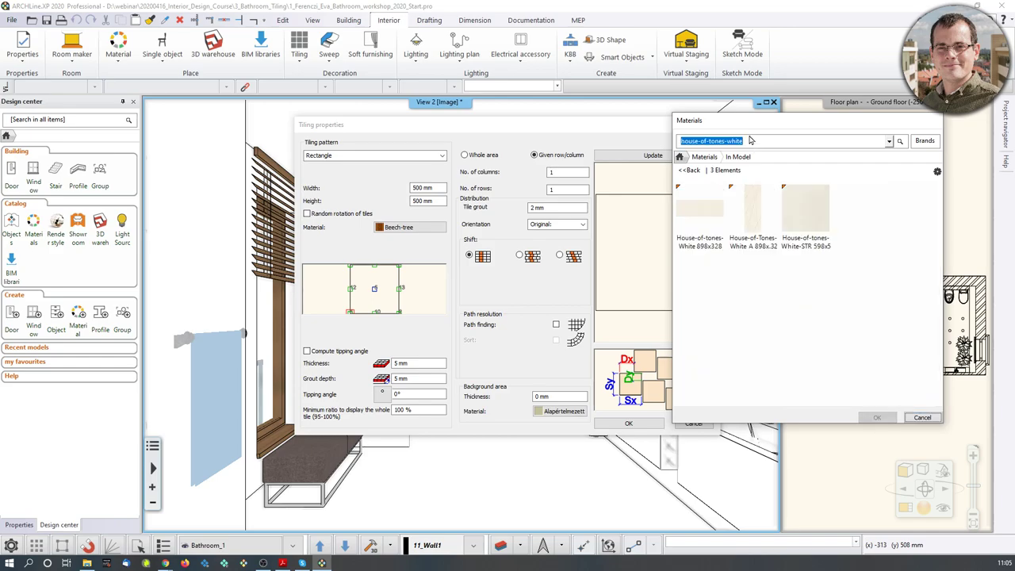
pyautogui.moveTo(720, 225)
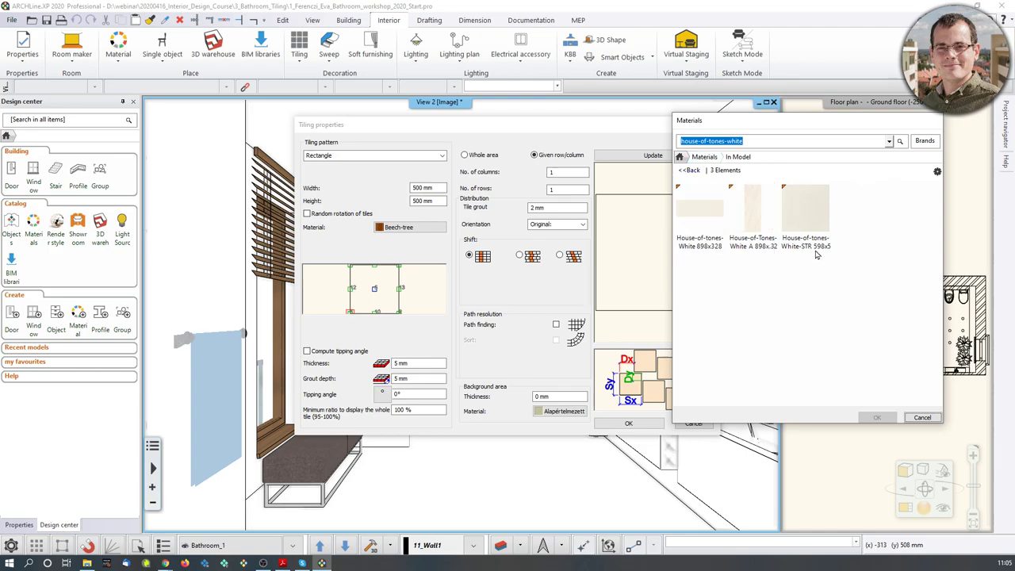
pyautogui.click(699, 247)
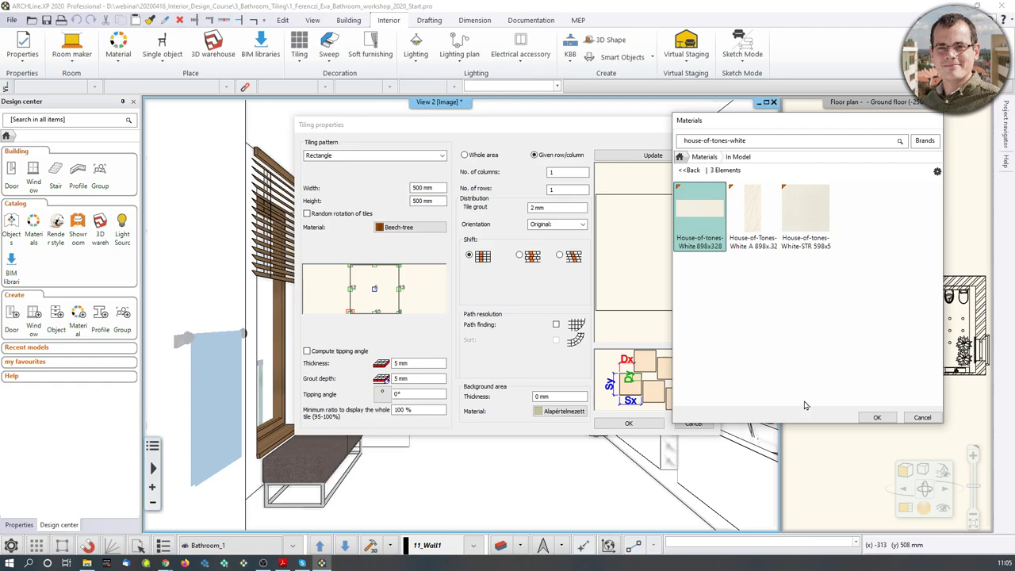
pyautogui.click(877, 417)
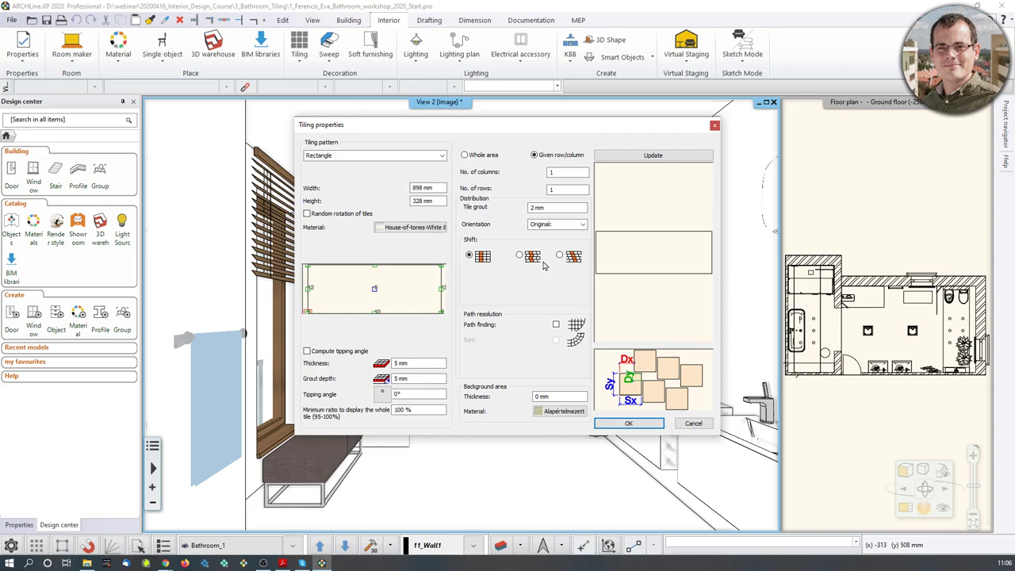
pyautogui.click(652, 155)
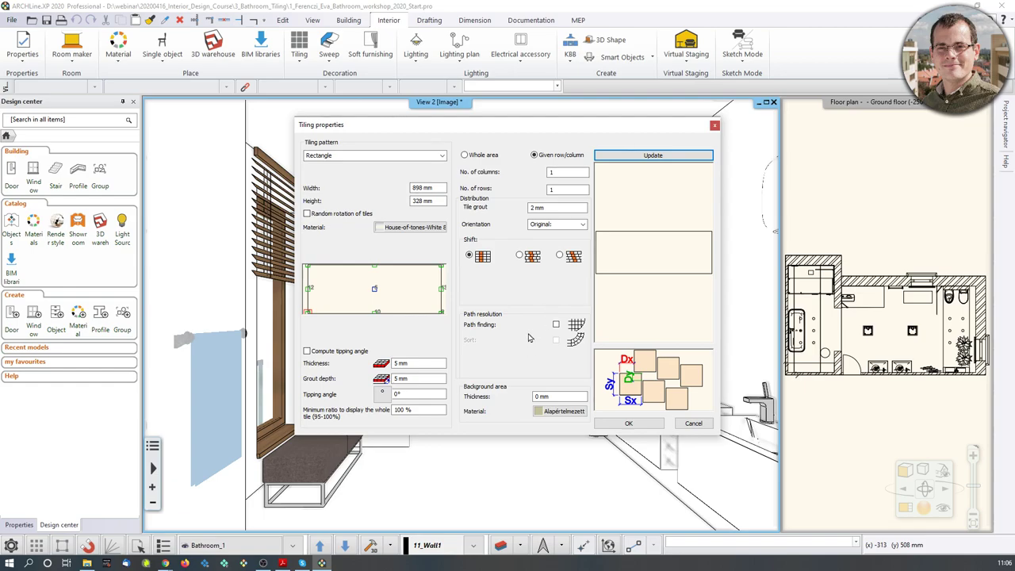
# Switch the tile layout to shifted rows with a row shift (Dx) of 200 mm and refresh the preview
pyautogui.click(519, 255)
pyautogui.click(638, 154)
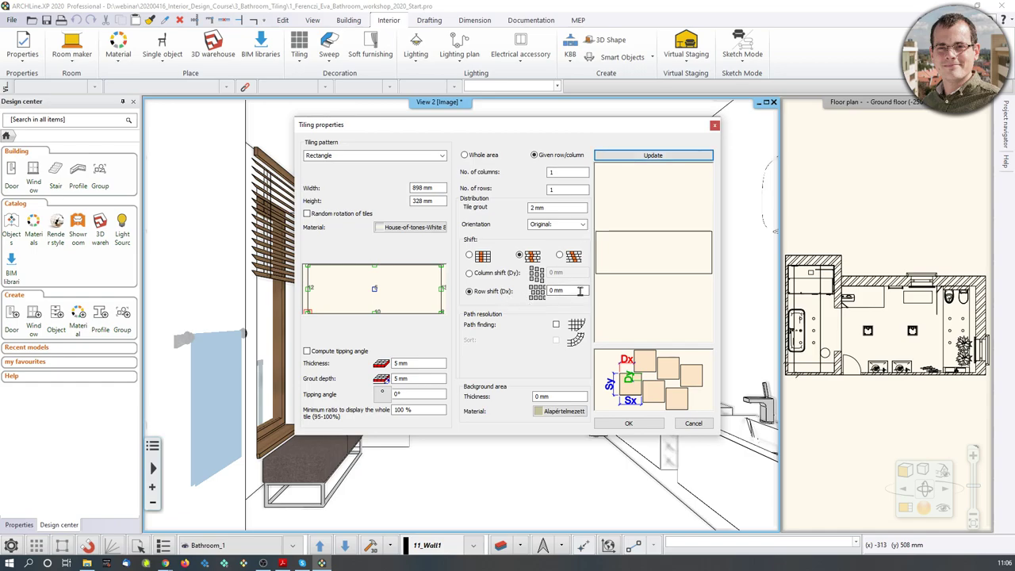
pyautogui.doubleClick(552, 291)
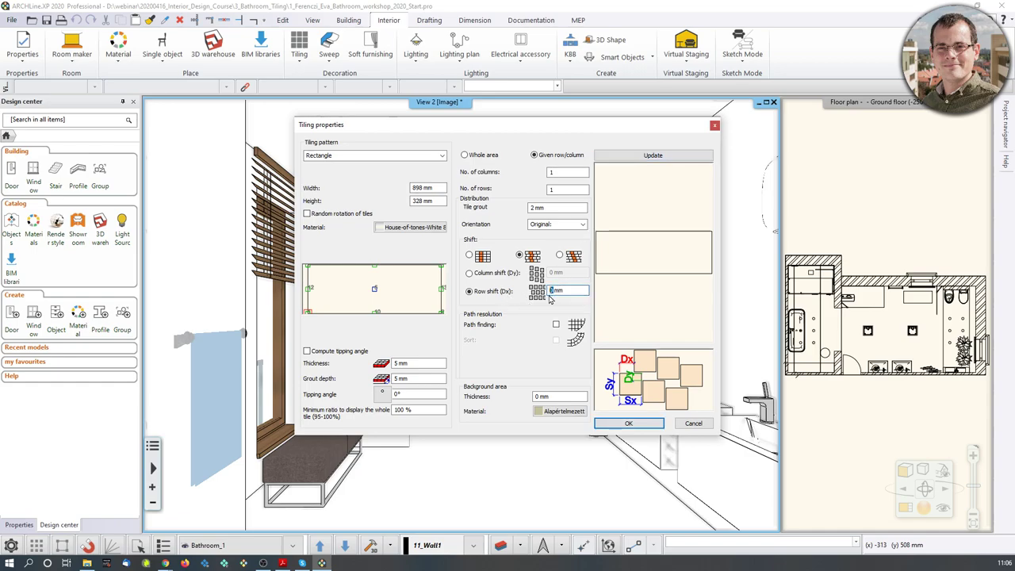
pyautogui.write('200')
pyautogui.click(657, 156)
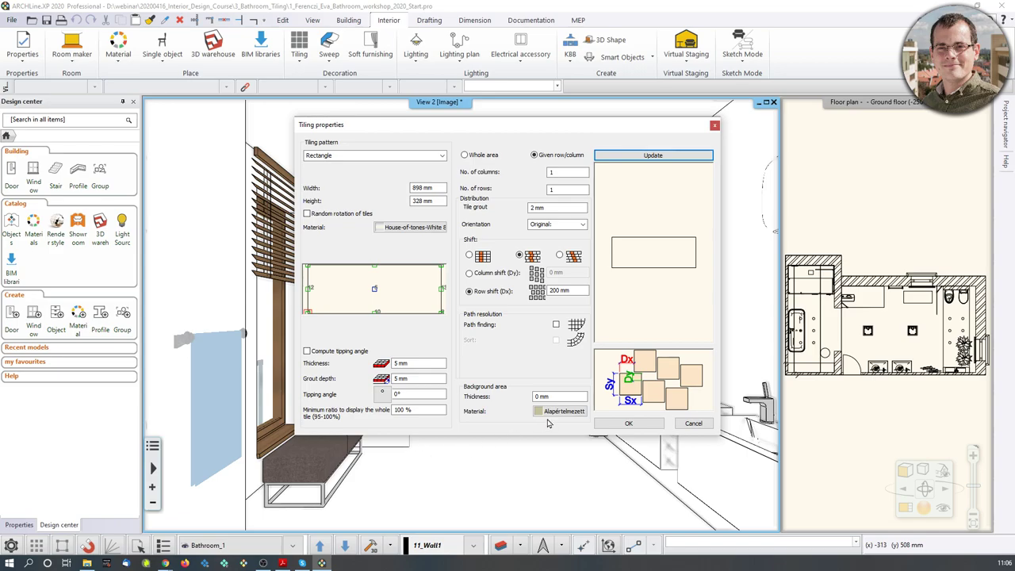
# Give the tiling's background area a thickness of 2 mm and the Bronze material, found by searching all materials for bronze
pyautogui.click(543, 397)
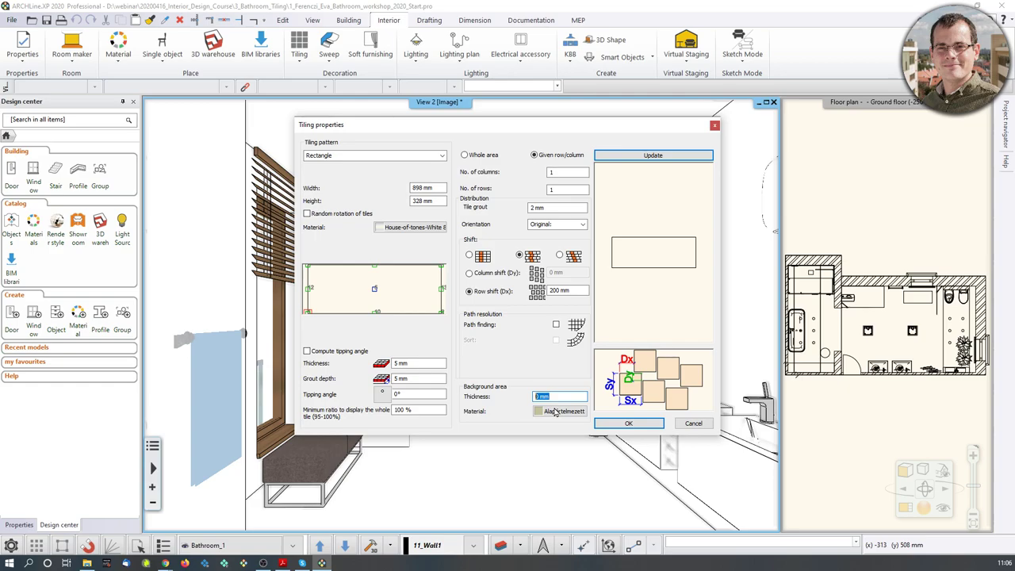
pyautogui.write('2')
pyautogui.click(563, 411)
pyautogui.moveTo(715, 333)
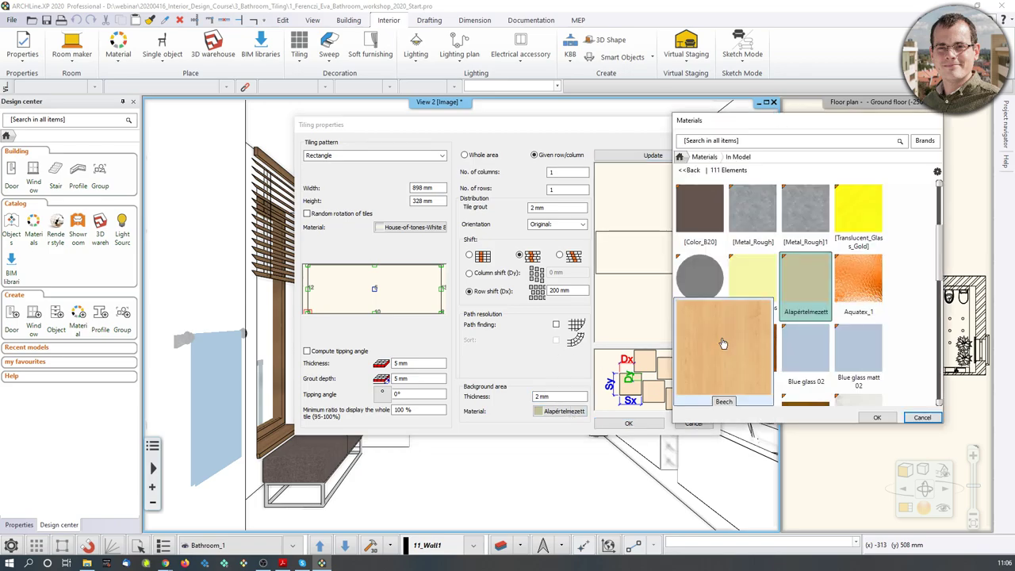
pyautogui.click(679, 157)
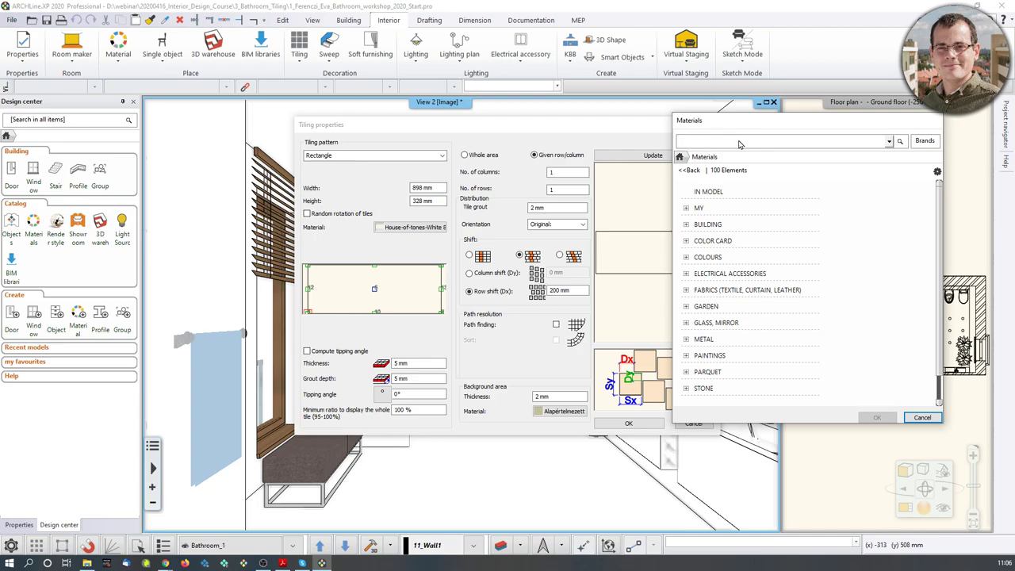
pyautogui.write('bronze')
pyautogui.press('Return')
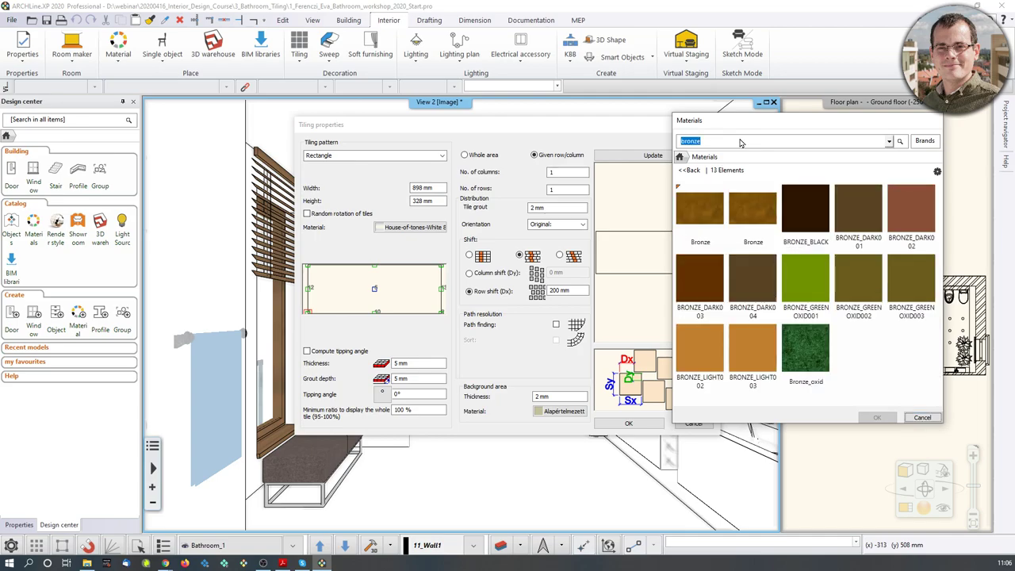
pyautogui.click(699, 207)
pyautogui.click(876, 417)
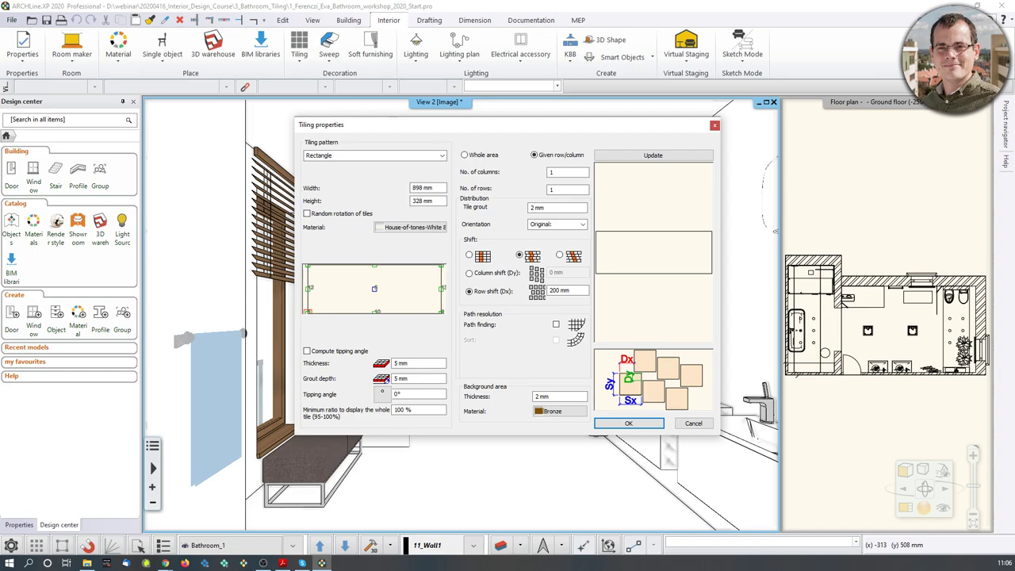
# Set the tiling to cover the whole area with the Rotate left orientation and apply it to the walls
pyautogui.click(466, 155)
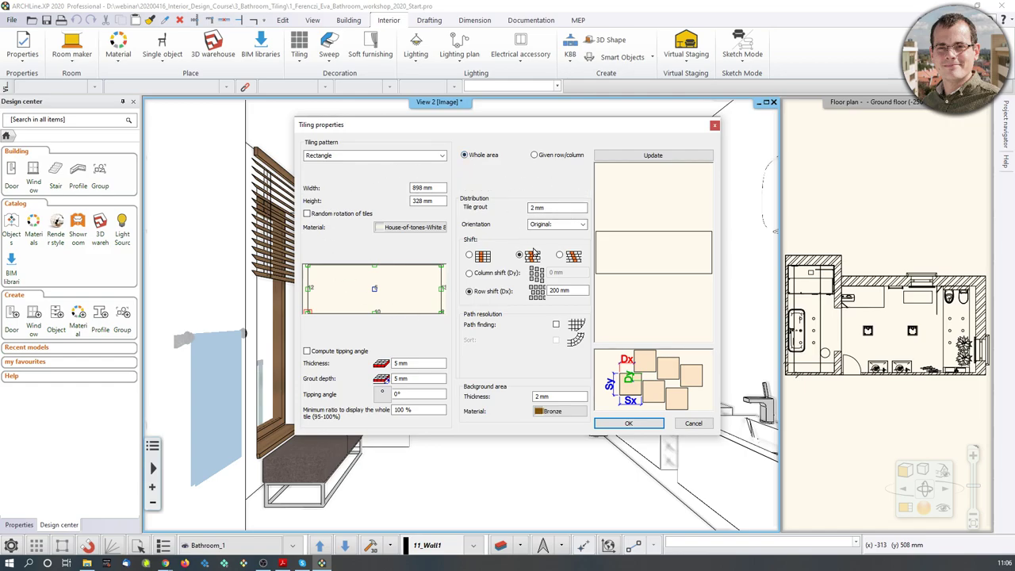
pyautogui.click(652, 155)
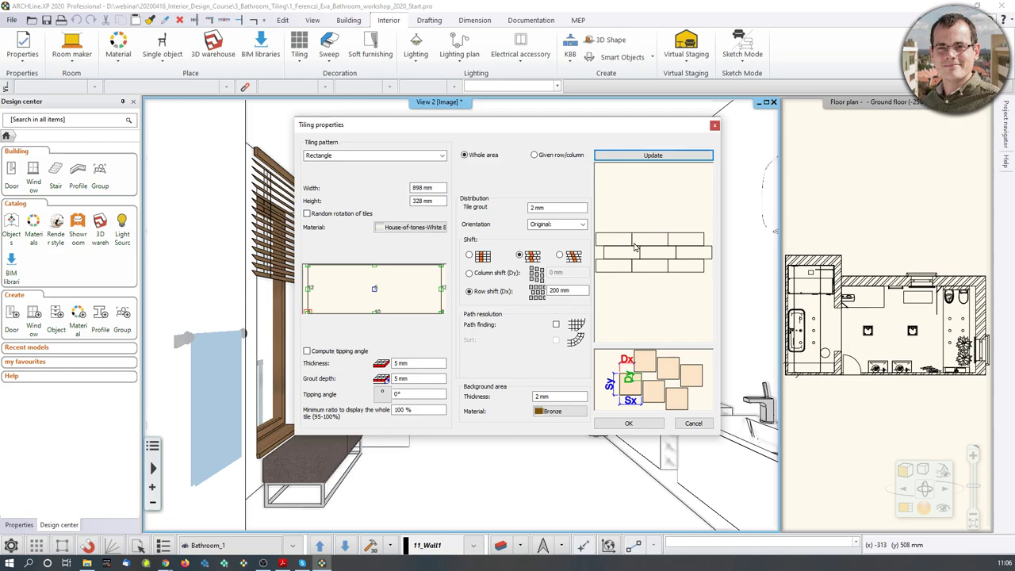
pyautogui.click(654, 155)
pyautogui.scroll(2, 654, 252)
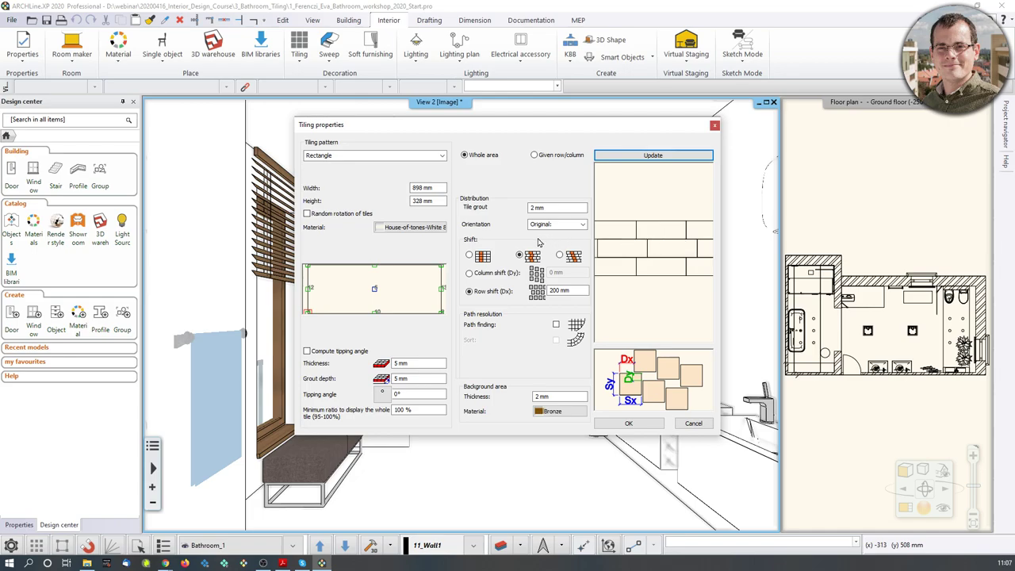
pyautogui.click(581, 227)
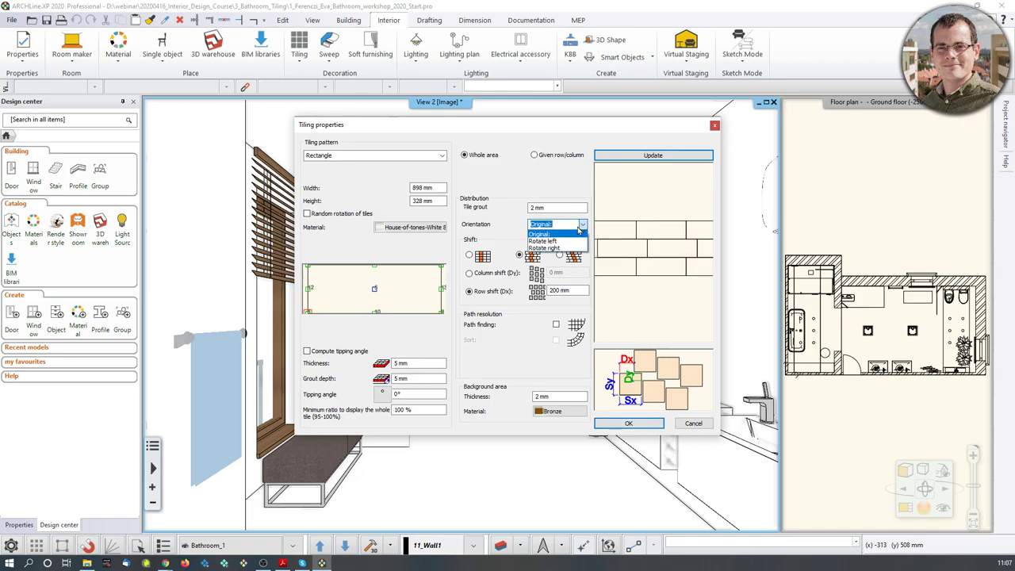
pyautogui.click(569, 240)
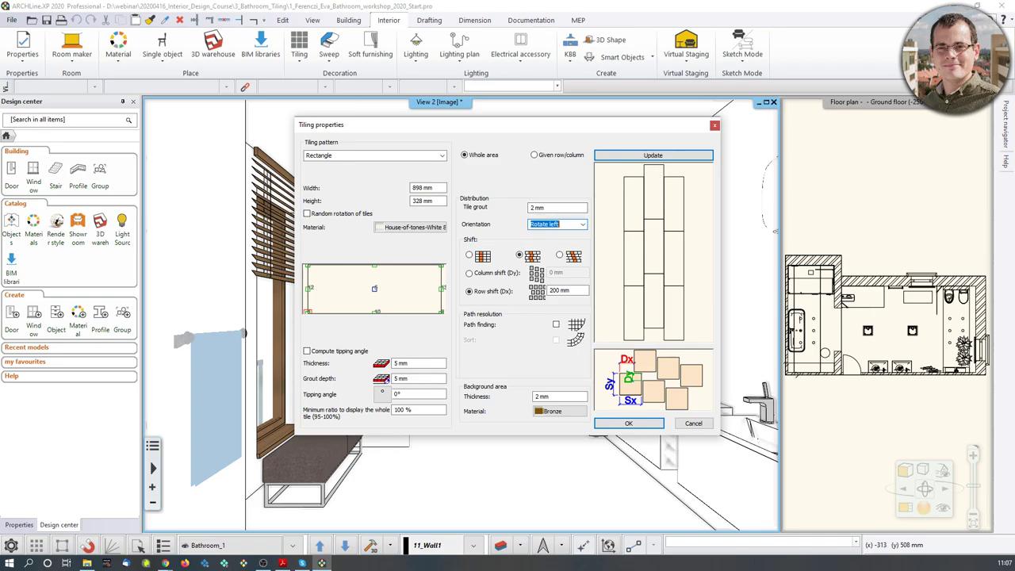
pyautogui.click(628, 422)
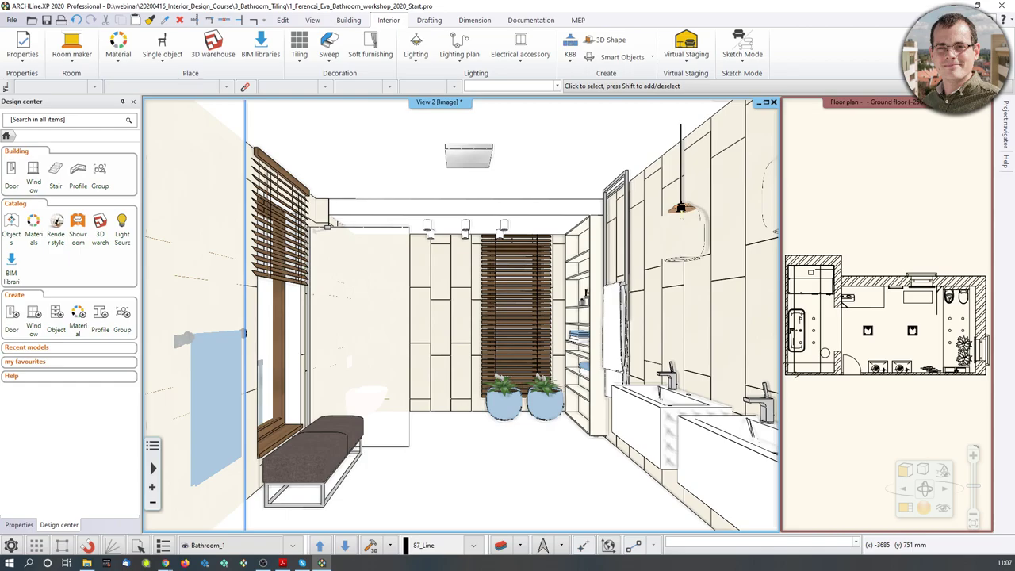
# Examine the tile joints and bronze grout on the back wall up close, and the tiled room as a whole
pyautogui.scroll(2, 446, 373)
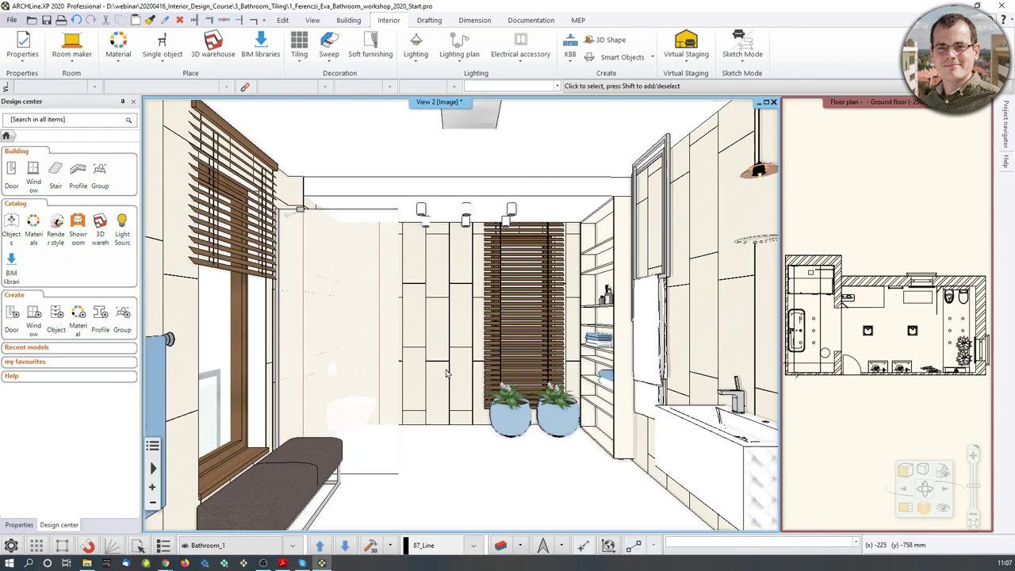
pyautogui.scroll(5, 446, 373)
pyautogui.moveTo(251, 216); pyautogui.dragTo(306, 378, button='middle')
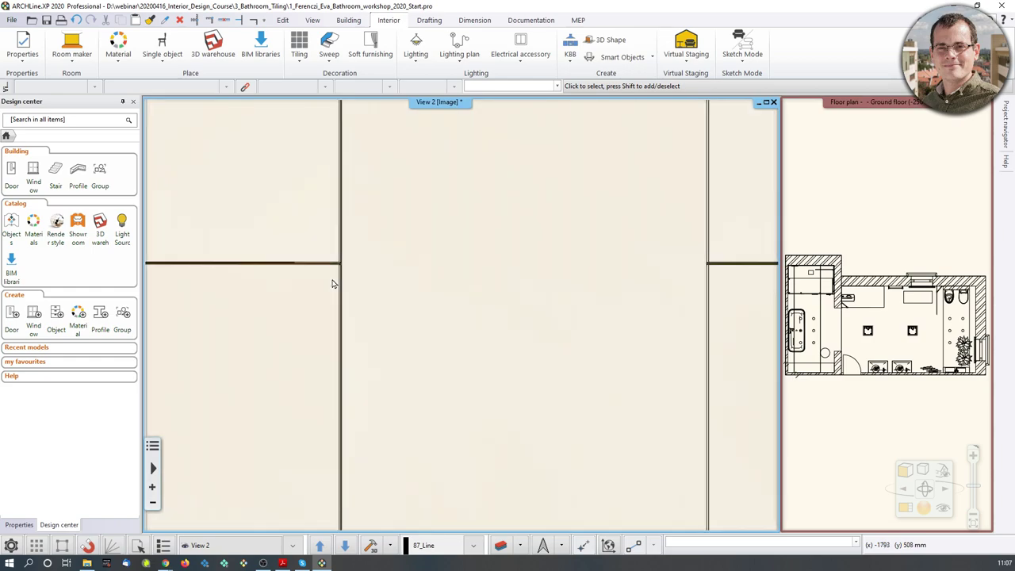
pyautogui.moveTo(333, 283); pyautogui.dragTo(203, 209, button='middle')
pyautogui.click(379, 263)
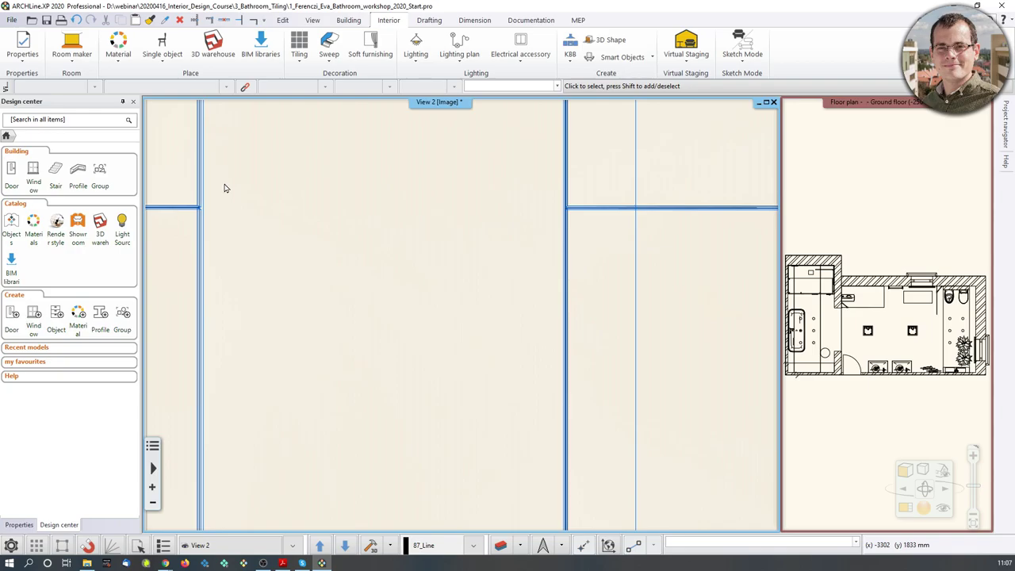
pyautogui.scroll(-4, 278, 233)
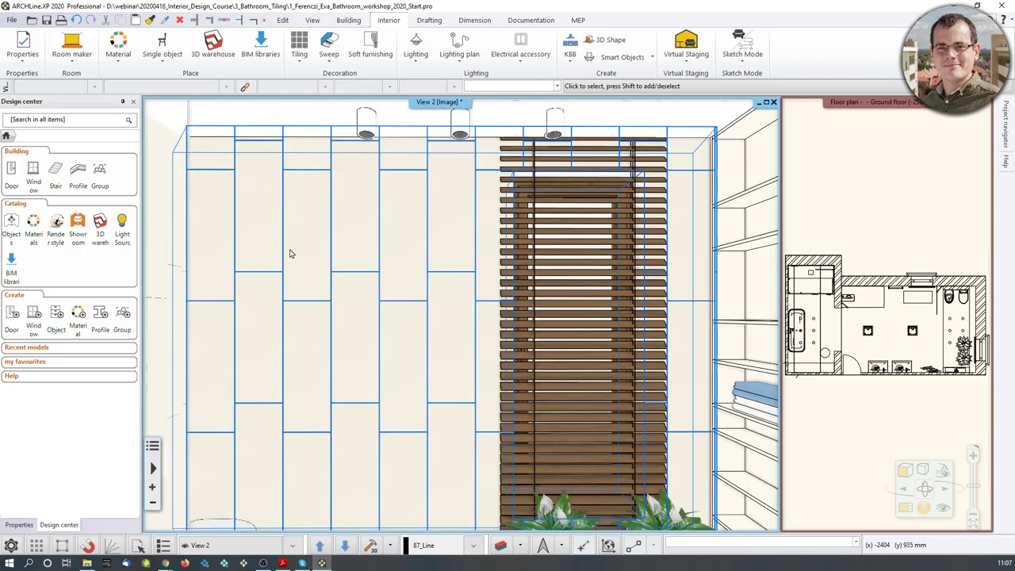
pyautogui.scroll(-5, 289, 254)
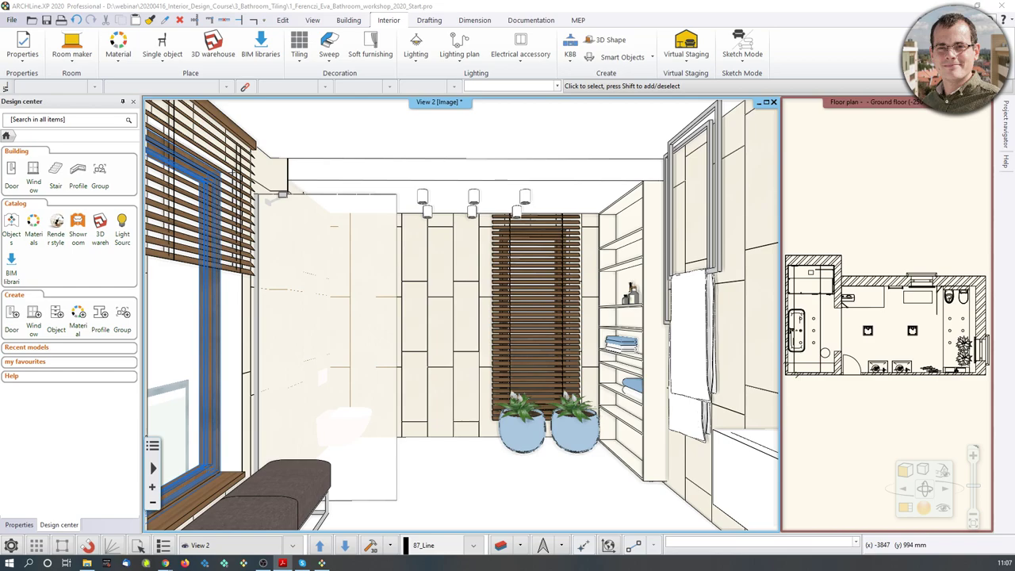
pyautogui.scroll(-3, 283, 450)
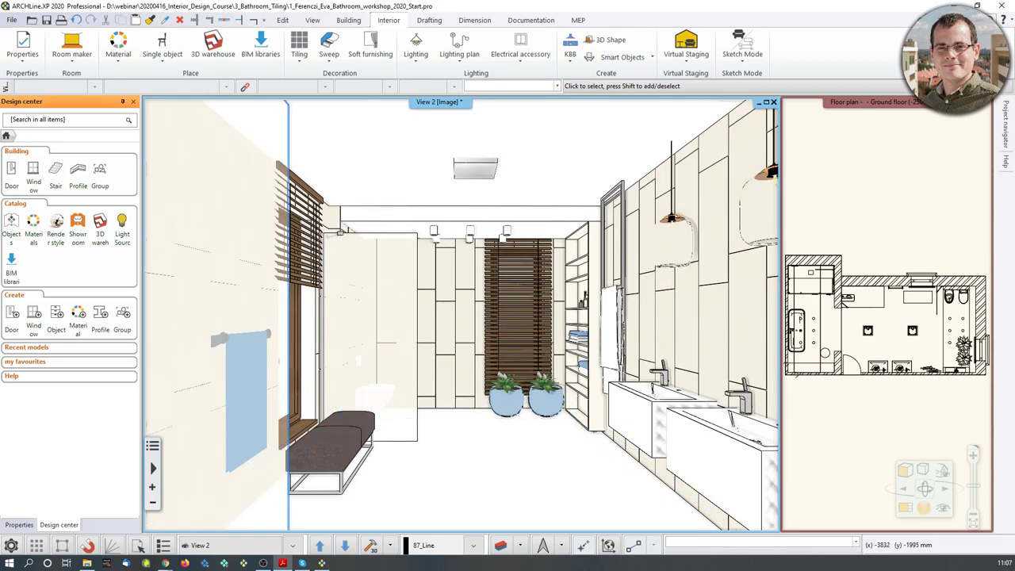
pyautogui.scroll(-2, 550, 431)
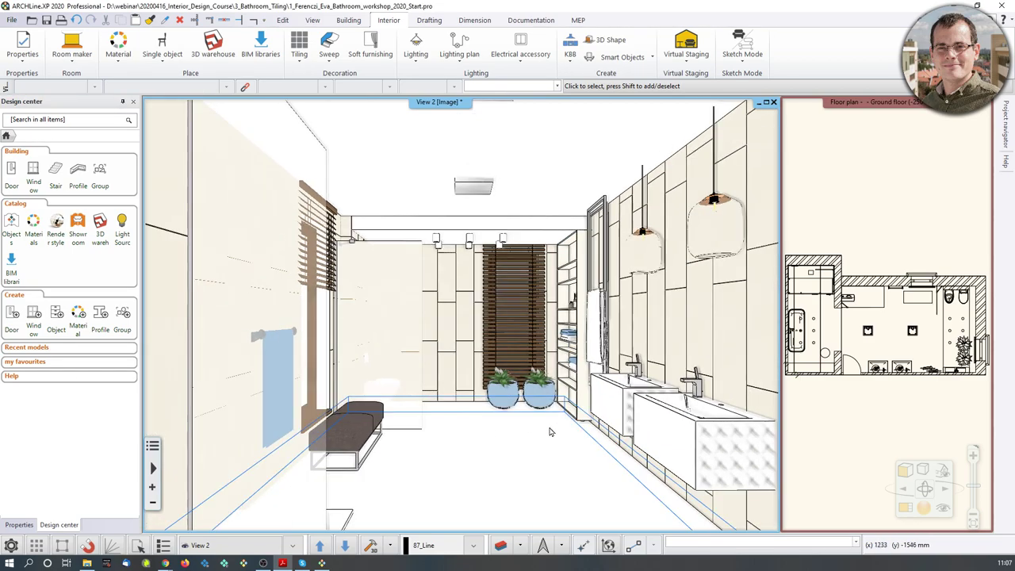
# Start a full-area tiling on the bathroom's floor slab
pyautogui.scroll(1, 550, 430)
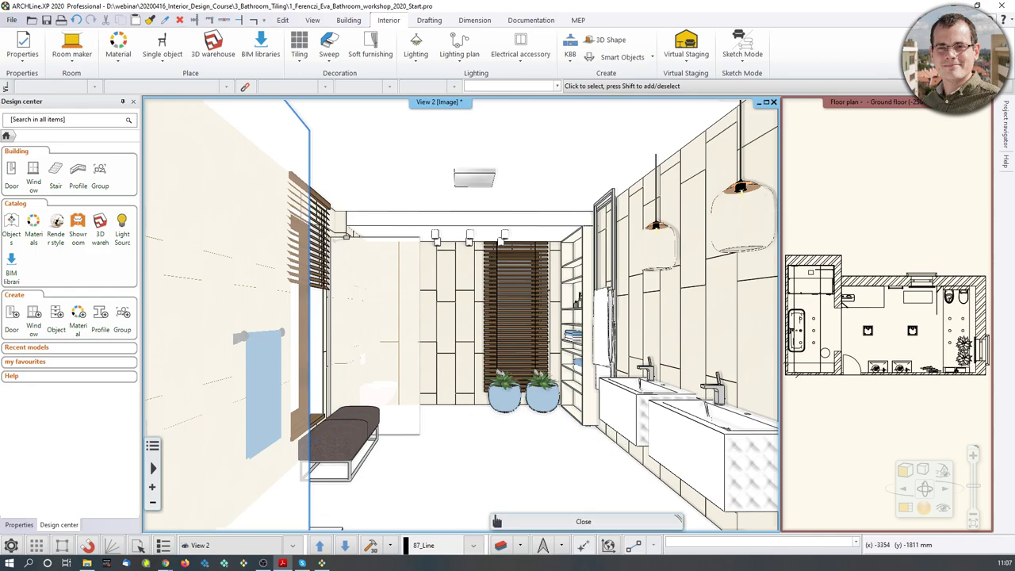
pyautogui.click(488, 481)
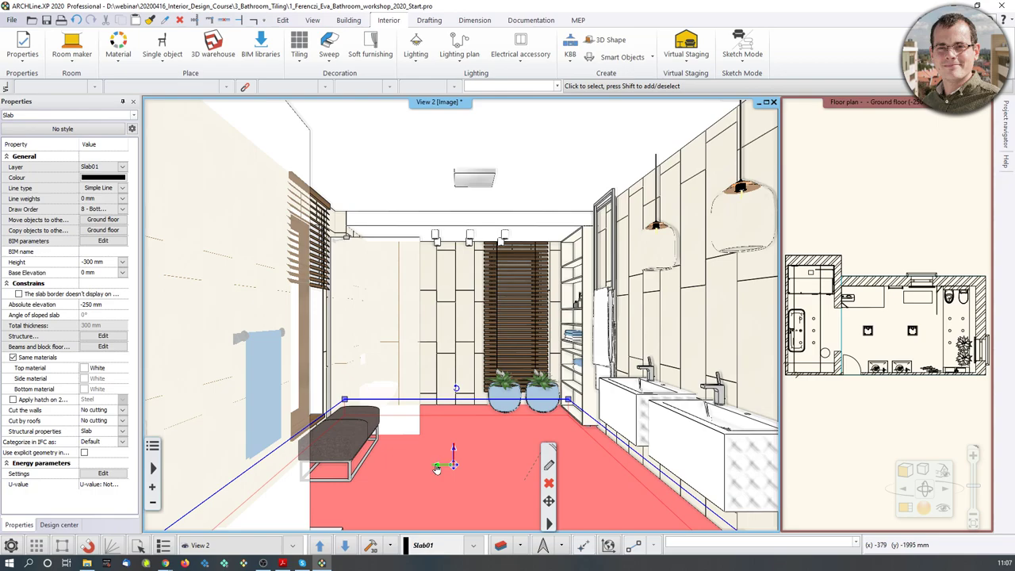
pyautogui.rightClick(488, 477)
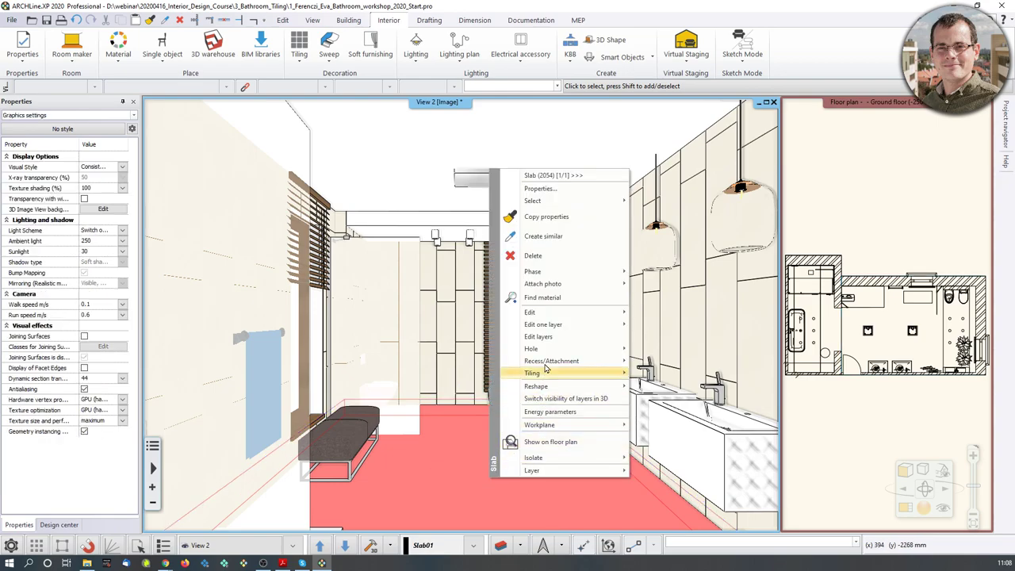
pyautogui.moveTo(545, 372)
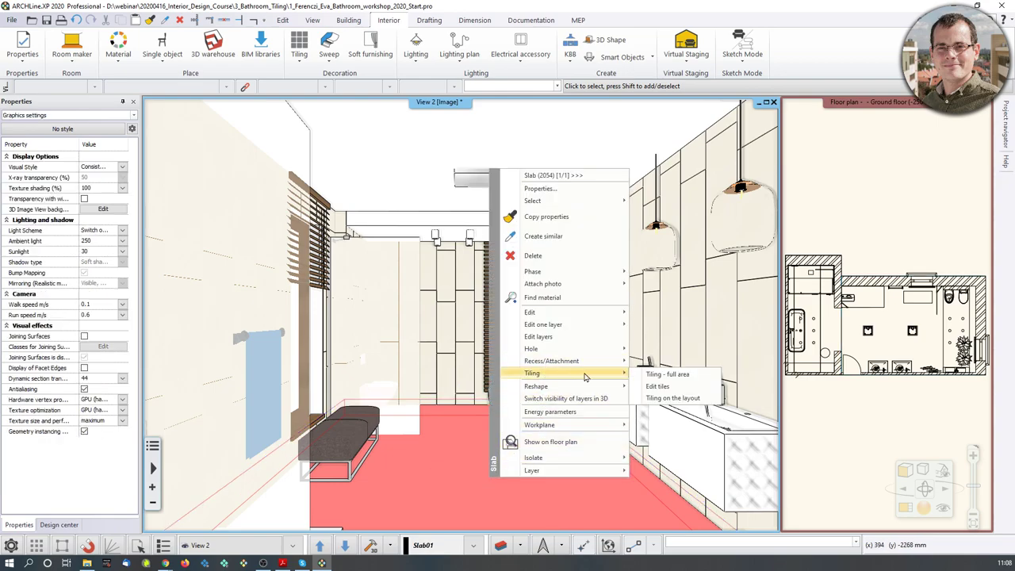
pyautogui.click(668, 374)
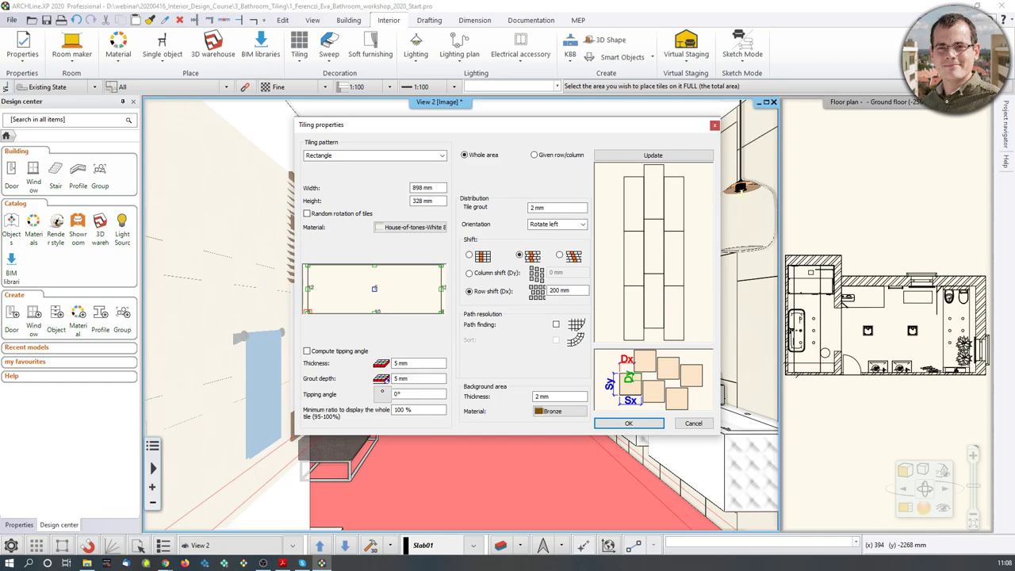
# Give the floor tiling the House-of-tones-White-STR 598x598 material, found by searching all materials for house-of-tones
pyautogui.click(393, 228)
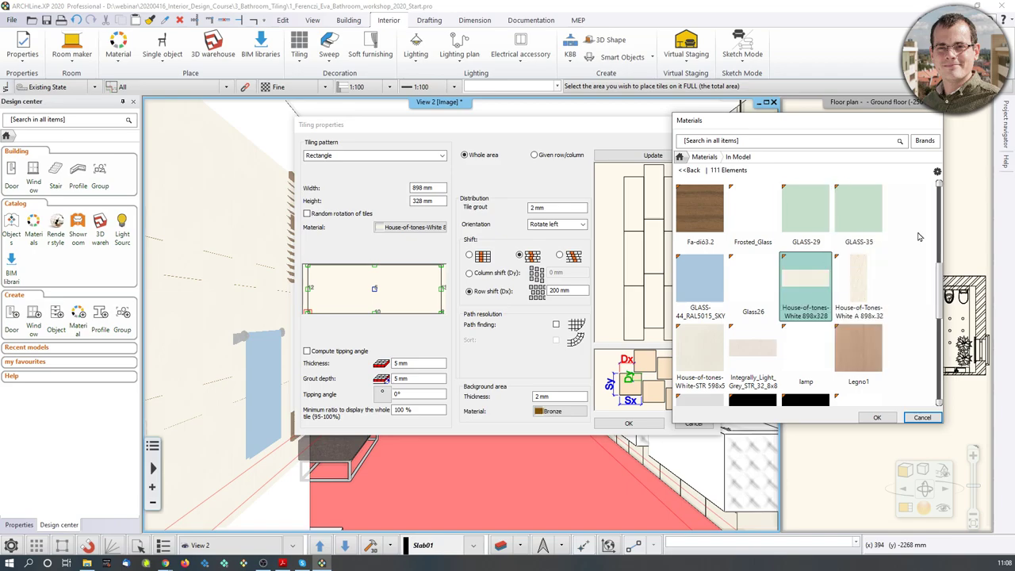
pyautogui.click(775, 144)
pyautogui.click(693, 163)
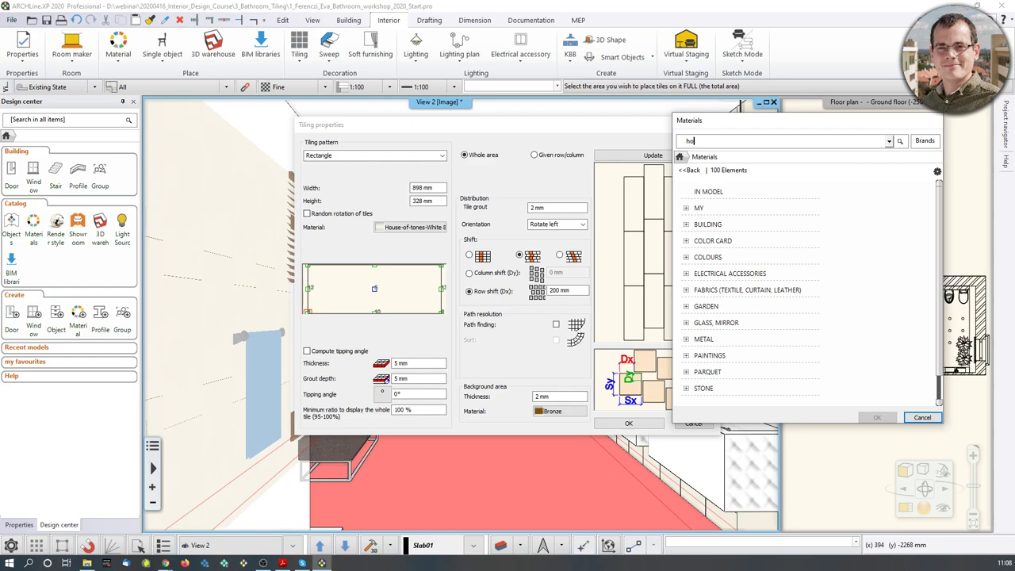
pyautogui.write('house-of-tones')
pyautogui.press('Return')
pyautogui.moveTo(923, 217)
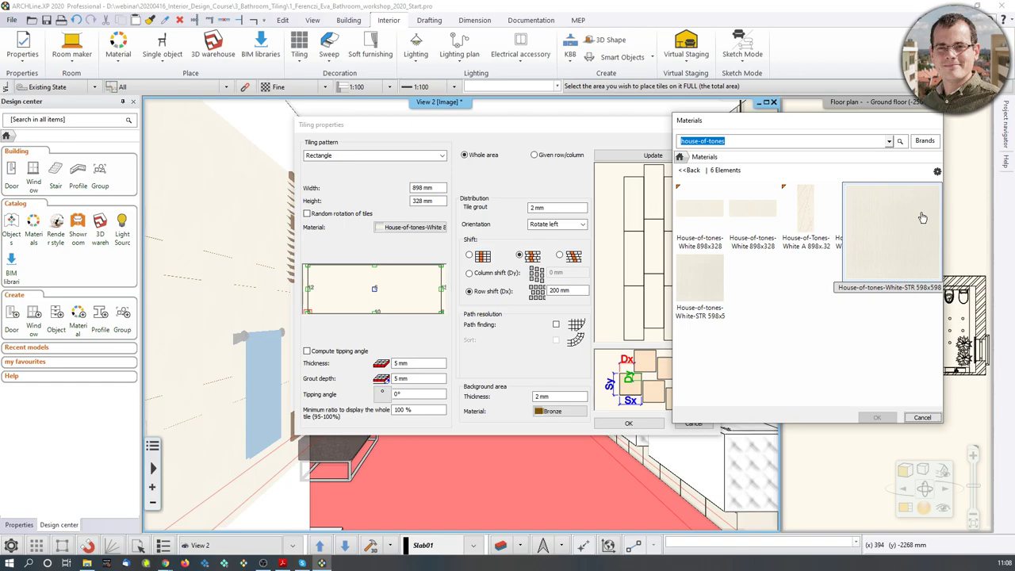
pyautogui.click(922, 217)
pyautogui.click(876, 417)
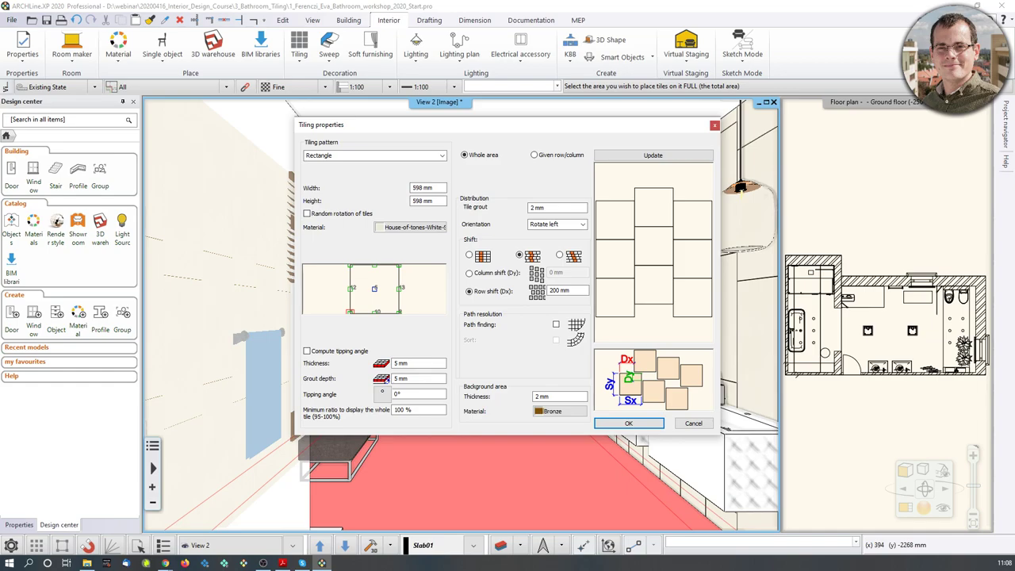
# Set the floor tiles to an unshifted grid and place them from the corner beside the door, aligned with the washbasin wall
pyautogui.click(468, 255)
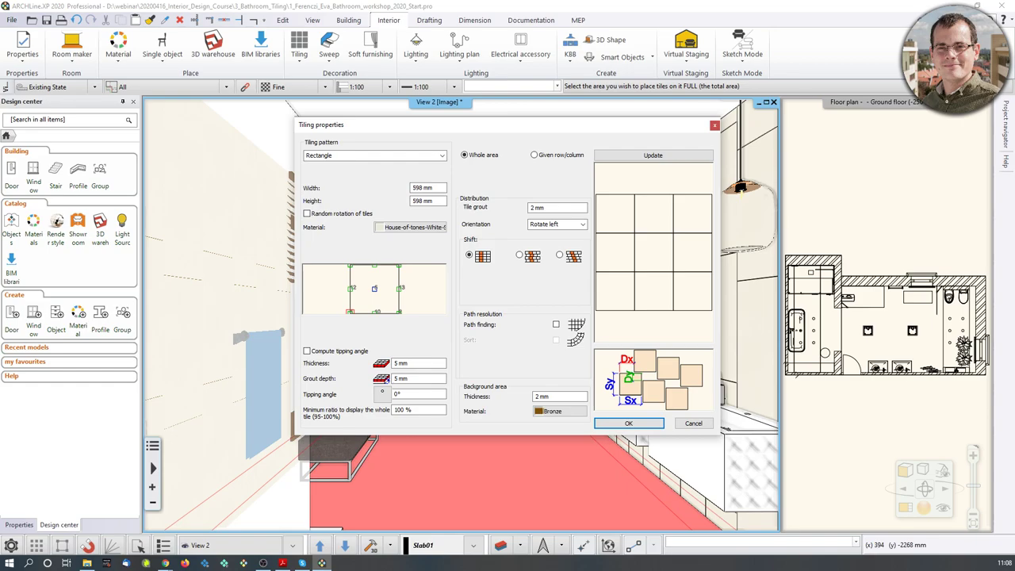
pyautogui.click(627, 422)
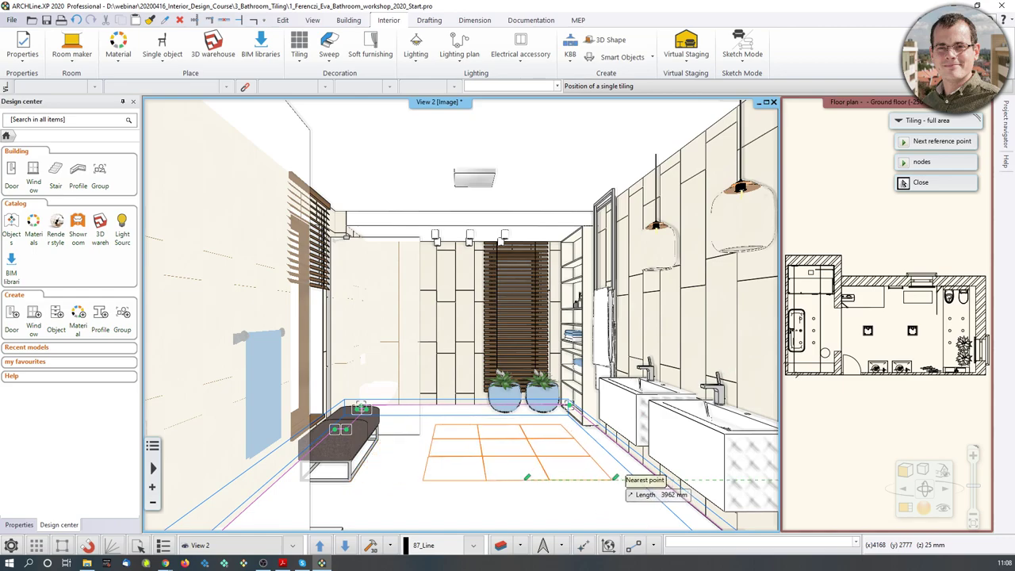
pyautogui.moveTo(615, 478); pyautogui.dragTo(517, 431, button='middle')
pyautogui.scroll(1, 539, 427)
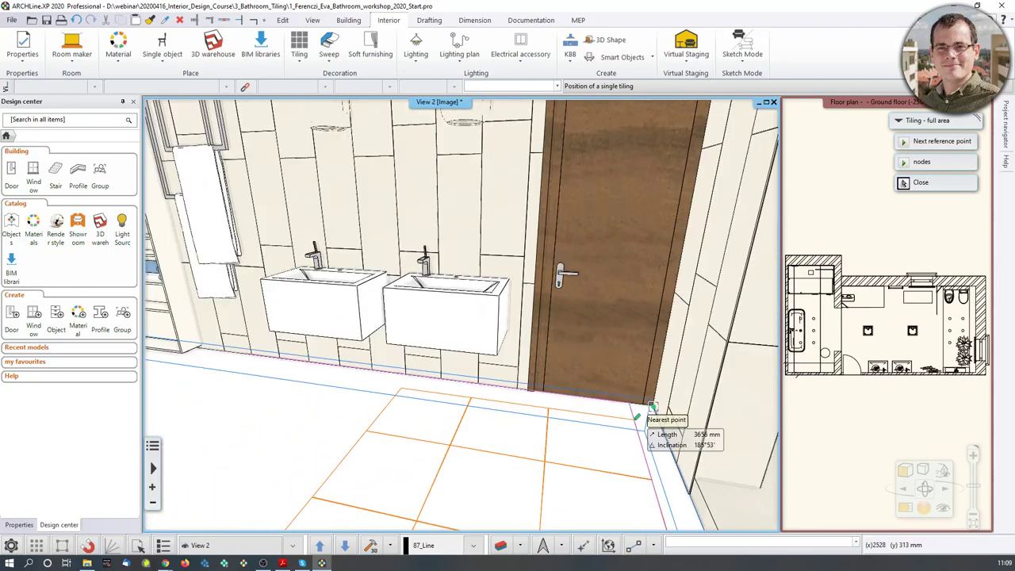
pyautogui.click(652, 406)
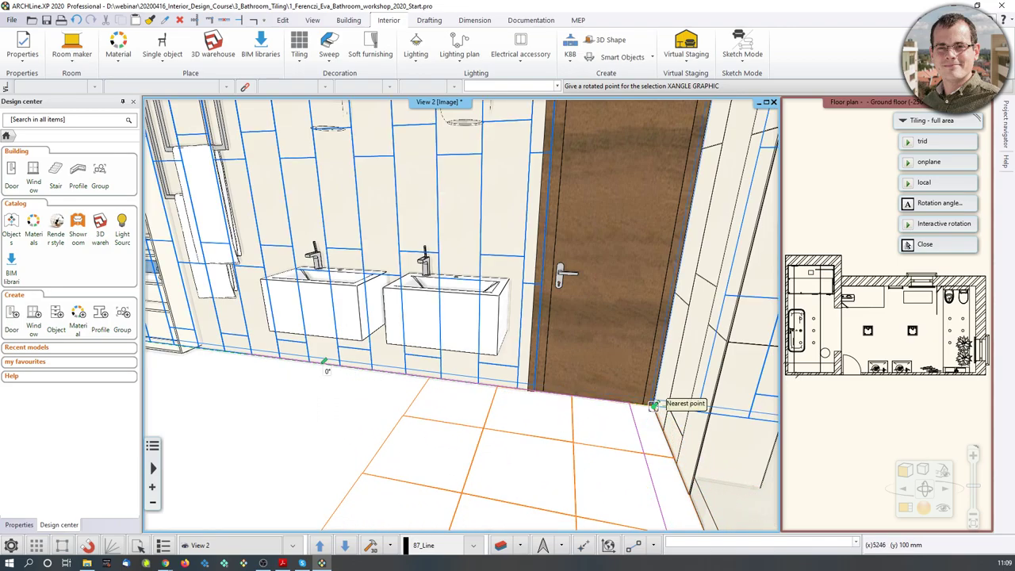
pyautogui.click(324, 361)
# Examine the floor tiling's joints and how they meet the wall tiles towards the back wall
pyautogui.moveTo(659, 389); pyautogui.dragTo(396, 387, button='middle')
pyautogui.moveTo(621, 357); pyautogui.dragTo(548, 301, button='middle')
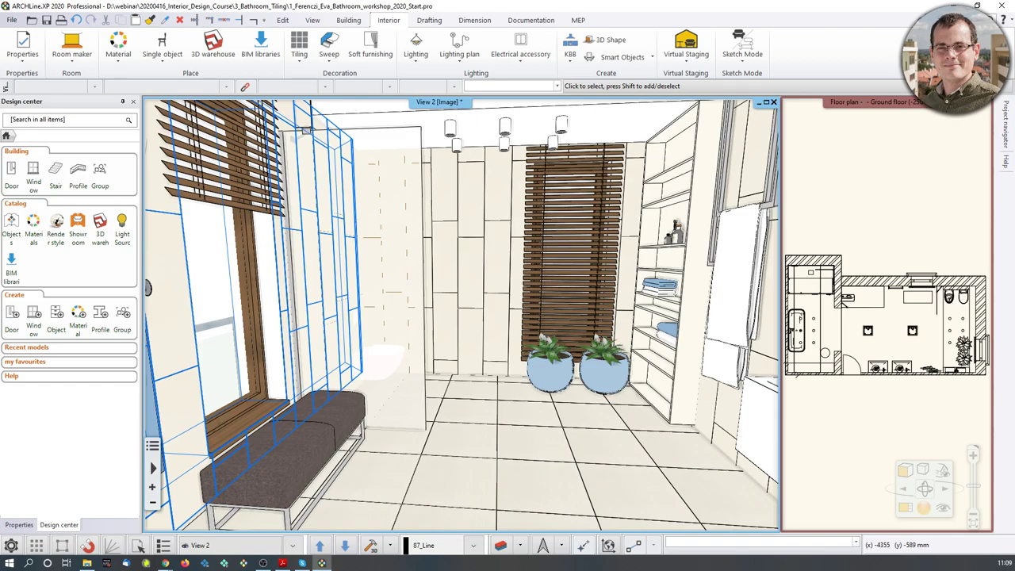
pyautogui.moveTo(544, 404); pyautogui.dragTo(595, 353, button='middle')
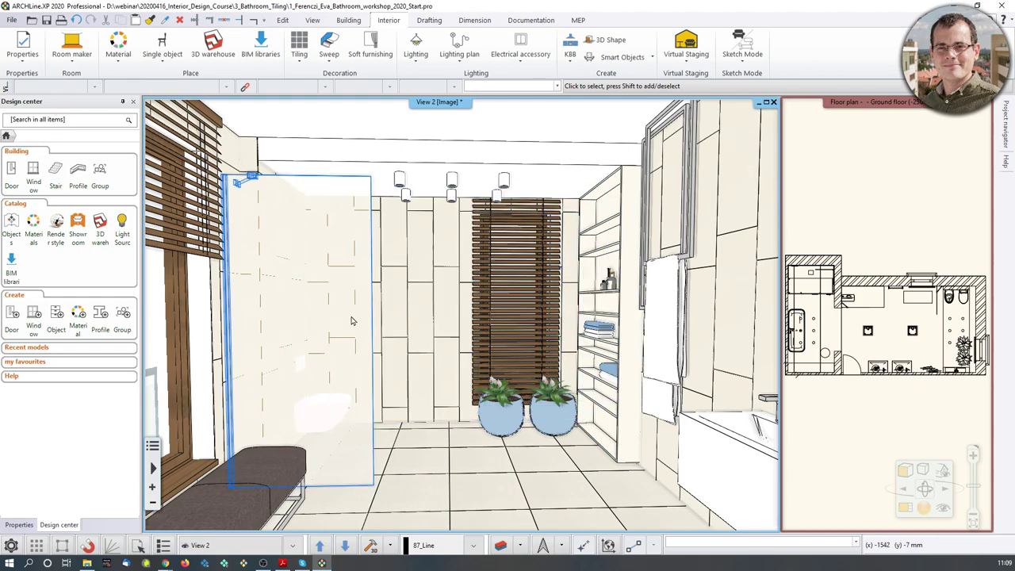
pyautogui.keyDown('shift'); pyautogui.moveTo(591, 357); pyautogui.dragTo(410, 317, button='middle'); pyautogui.keyUp('shift')
pyautogui.scroll(1, 410, 295)
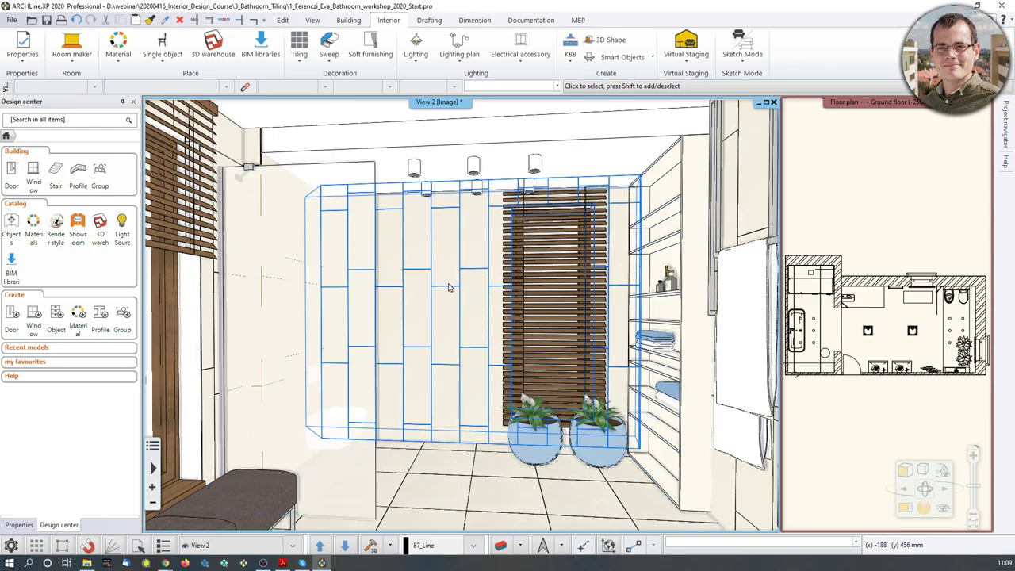
pyautogui.moveTo(453, 307); pyautogui.dragTo(462, 299, button='middle')
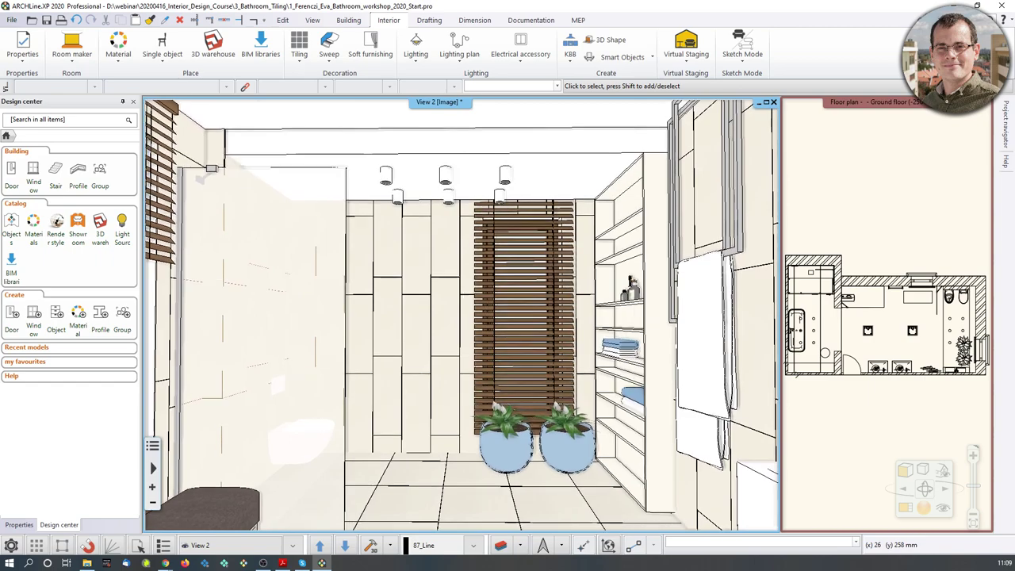
# Open the wall tiling style settings and set the height of the Black style's tile row to 600 mm
pyautogui.click(301, 65)
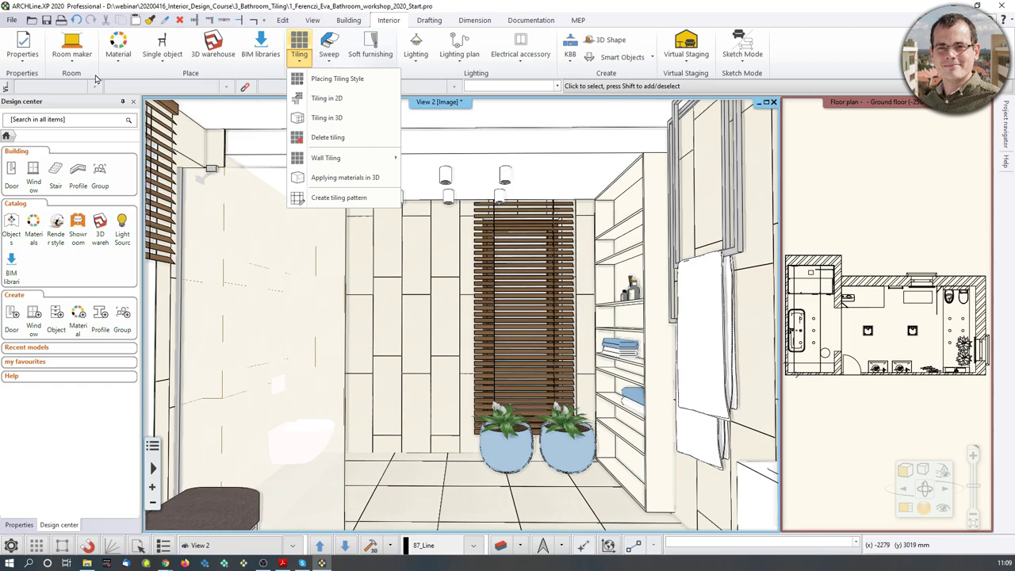
pyautogui.click(24, 57)
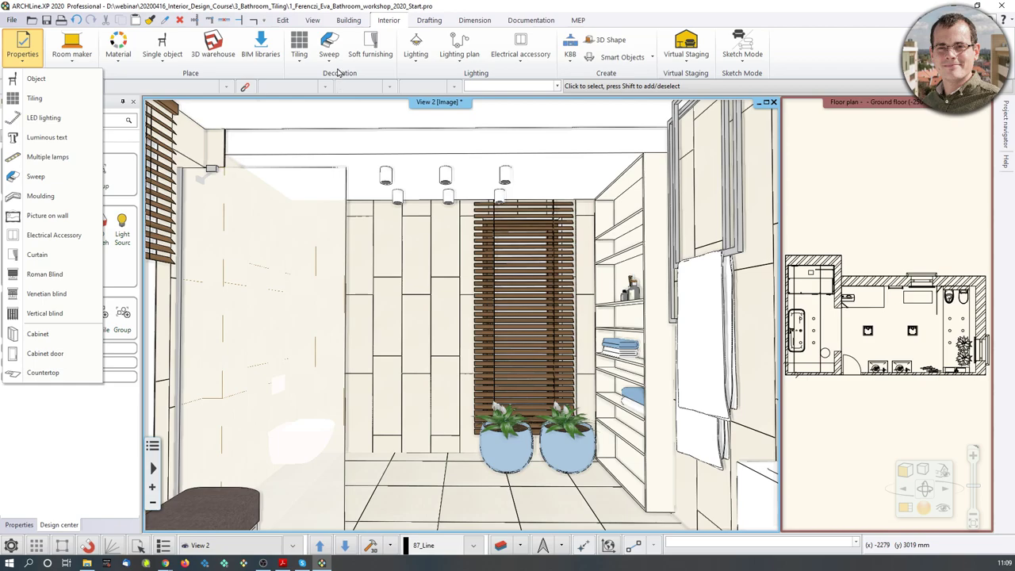
pyautogui.click(35, 100)
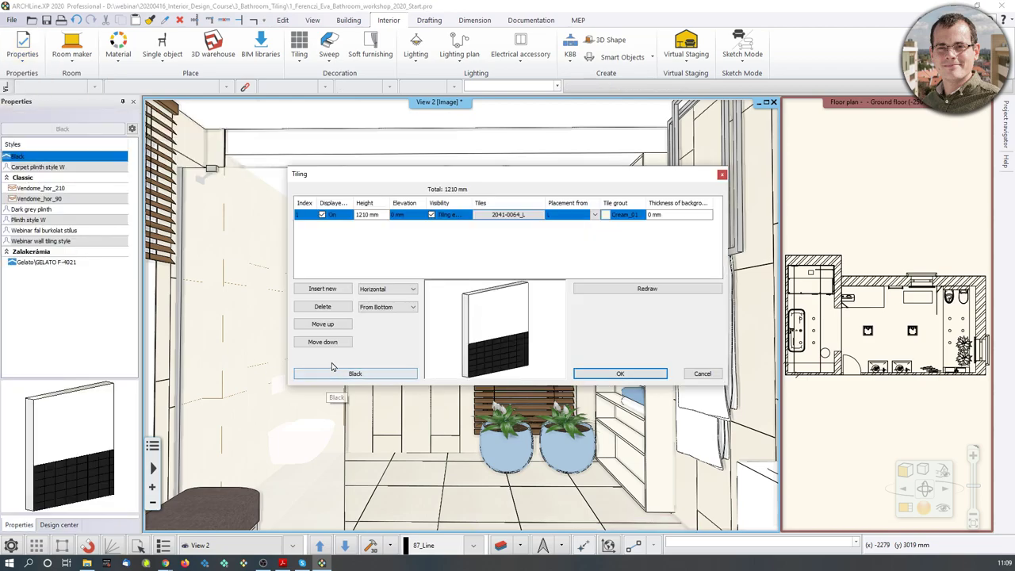
pyautogui.click(486, 217)
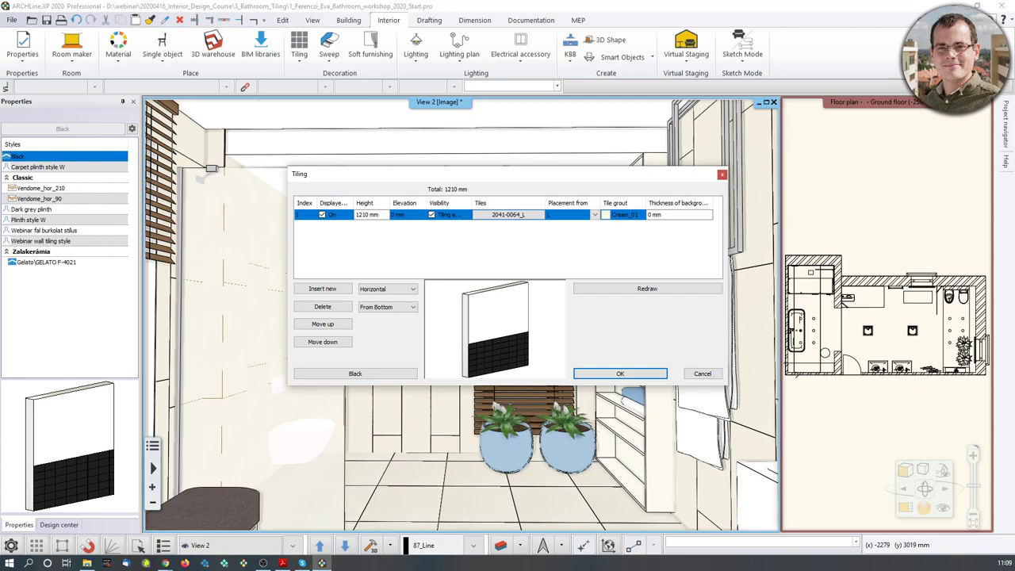
pyautogui.moveTo(489, 357); pyautogui.dragTo(479, 337)
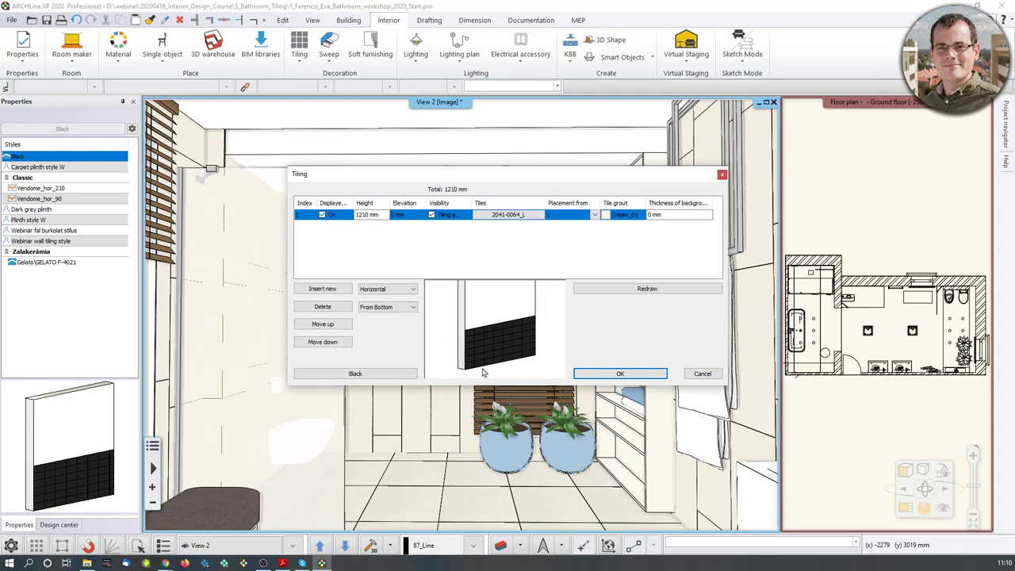
pyautogui.click(363, 215)
pyautogui.doubleClick(359, 216)
pyautogui.write('600')
pyautogui.press('Return')
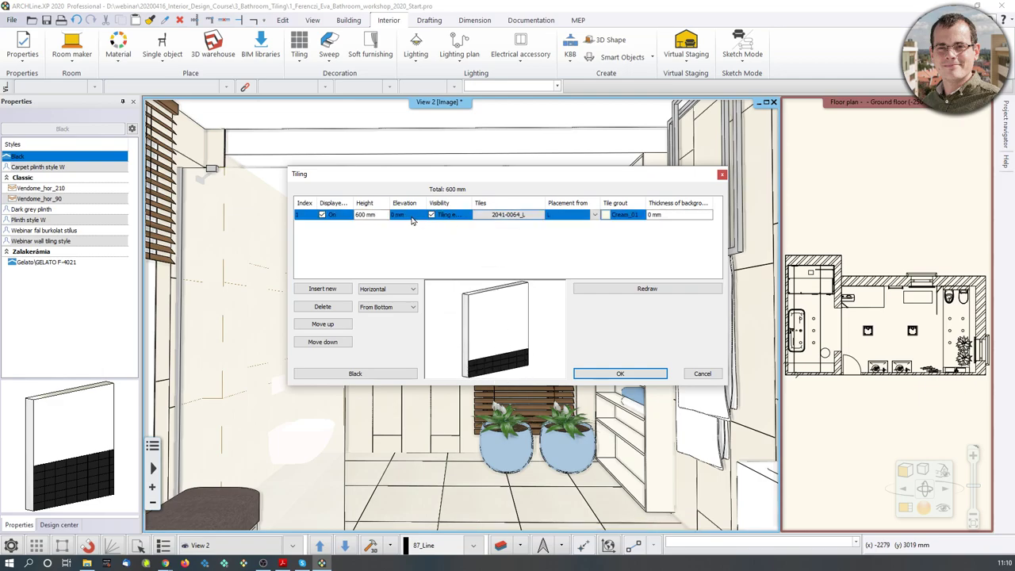
# Replace the row's tile with the House-of-tones-White-STR 598x598 material, found by searching all materials for house-of-tones
pyautogui.doubleClick(515, 215)
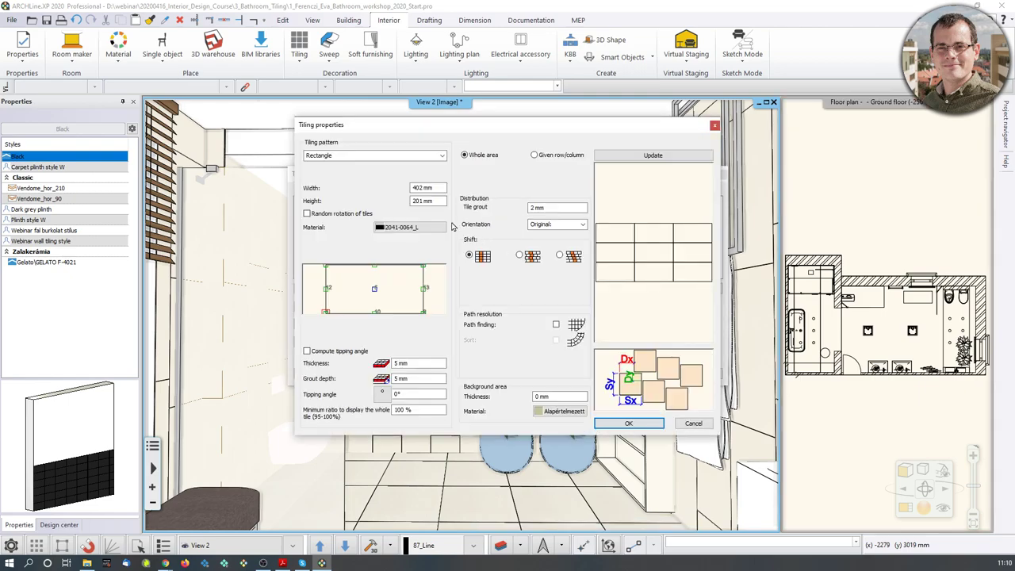
pyautogui.click(409, 228)
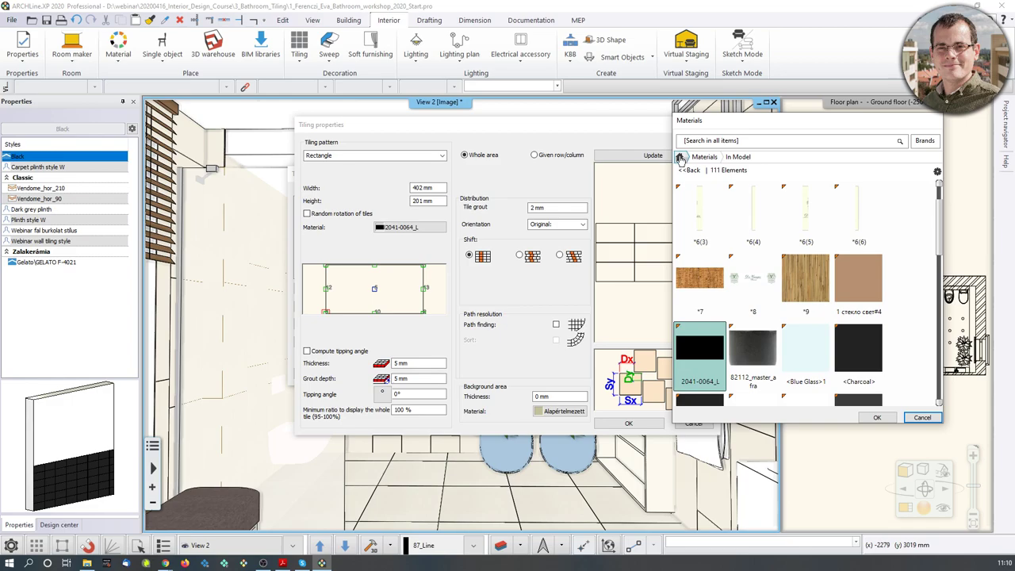
pyautogui.click(680, 157)
pyautogui.click(698, 144)
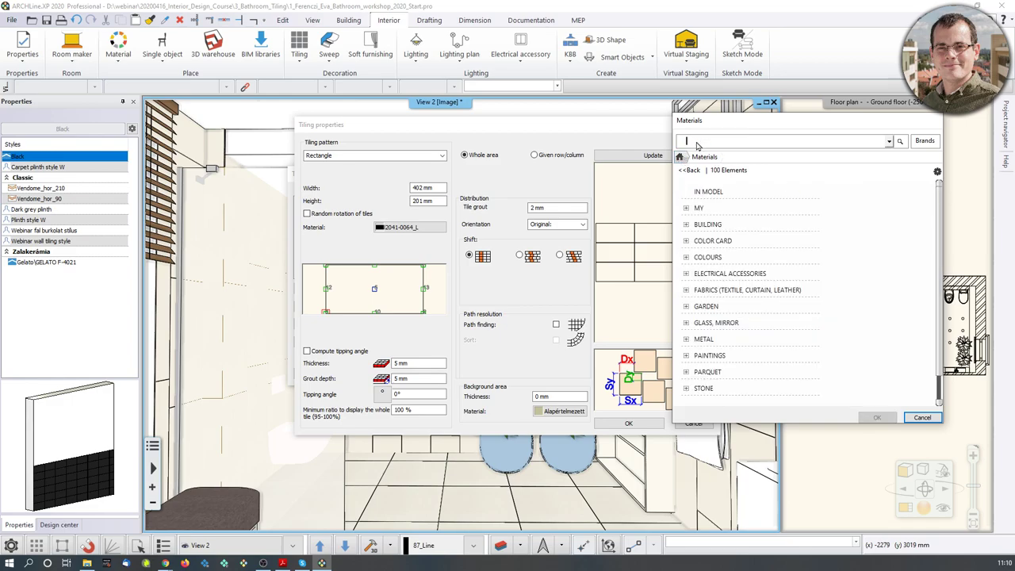
pyautogui.write('house-of-tones')
pyautogui.press('Return')
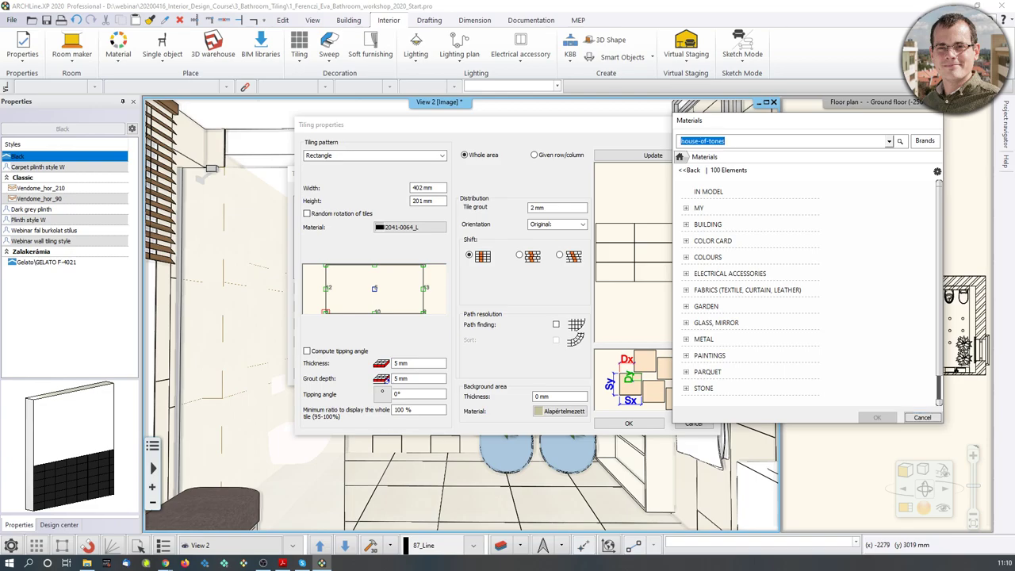
pyautogui.click(908, 218)
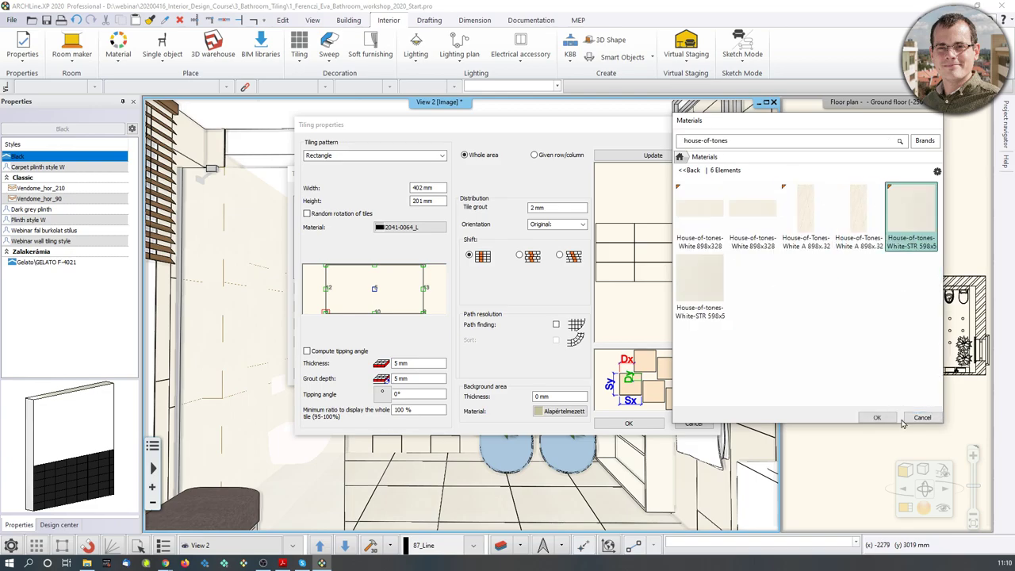
pyautogui.click(877, 417)
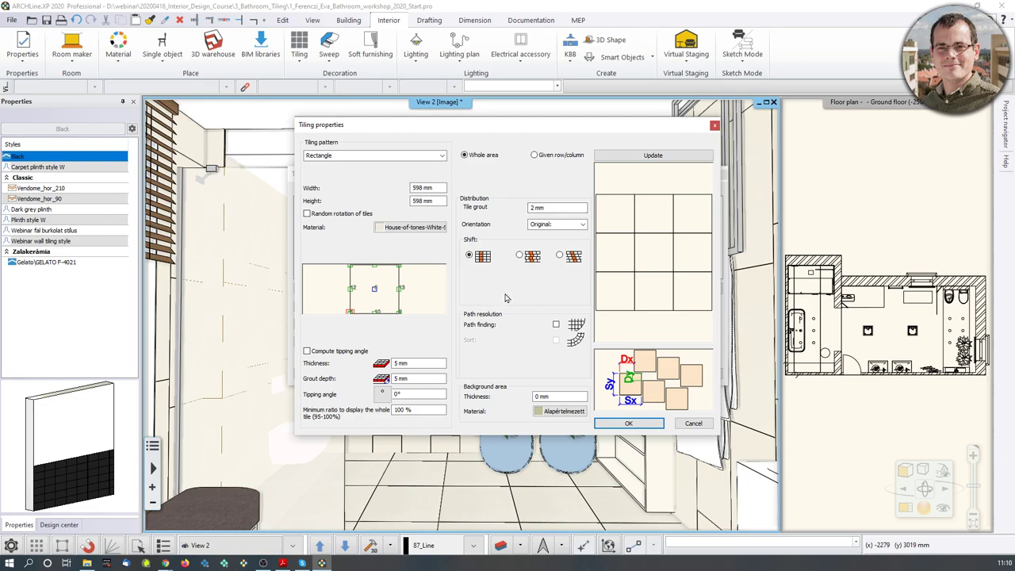
pyautogui.click(626, 424)
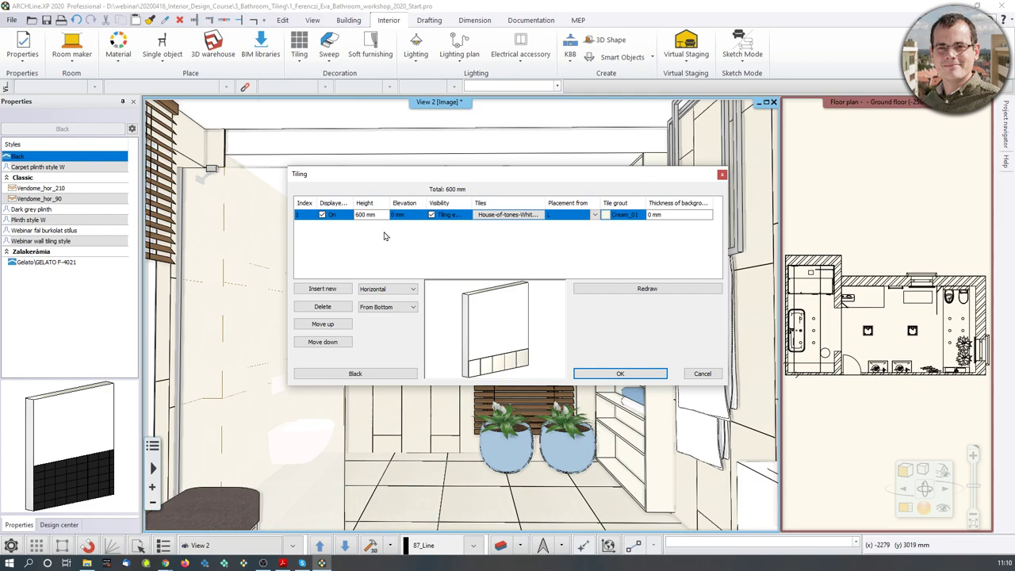
# Insert a second horizontal tile row above the first and set its height to 33 mm
pyautogui.click(319, 288)
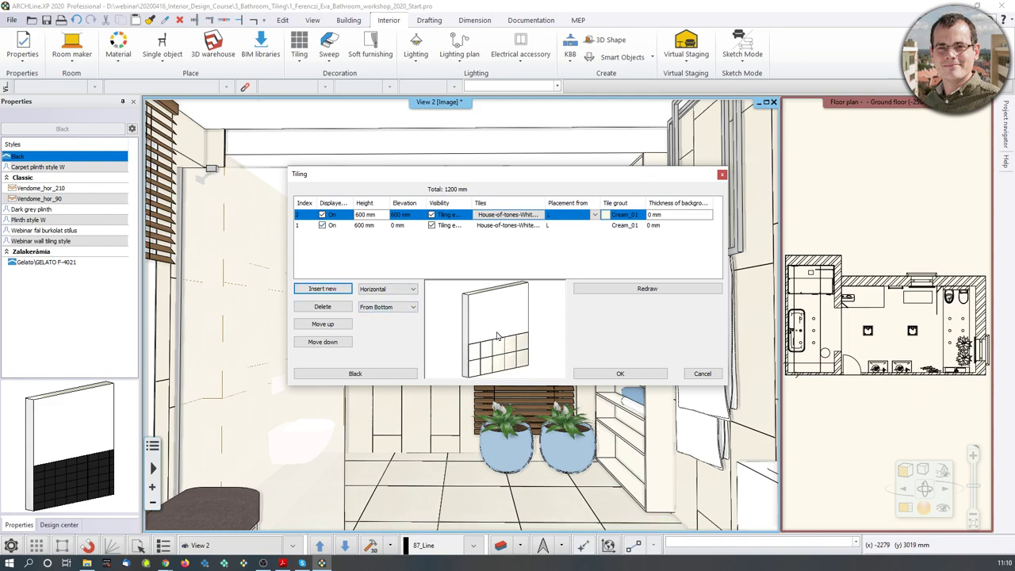
pyautogui.click(360, 214)
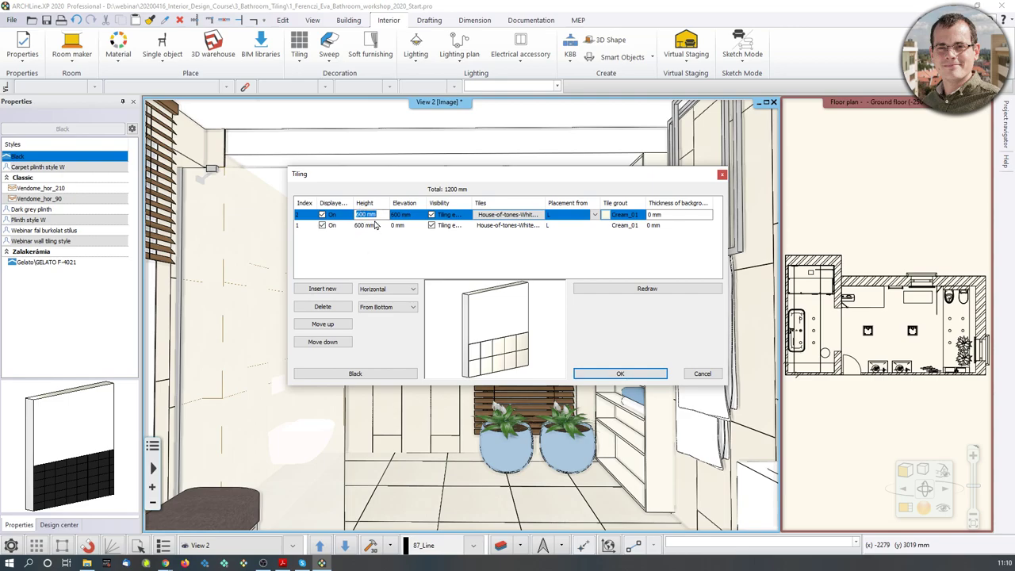
pyautogui.click(399, 215)
pyautogui.click(362, 214)
pyautogui.write('33')
# Replace the second row's tile with the House-of-Tones-White A 898x.328 material, found by searching all materials for house-of-tones
pyautogui.click(505, 214)
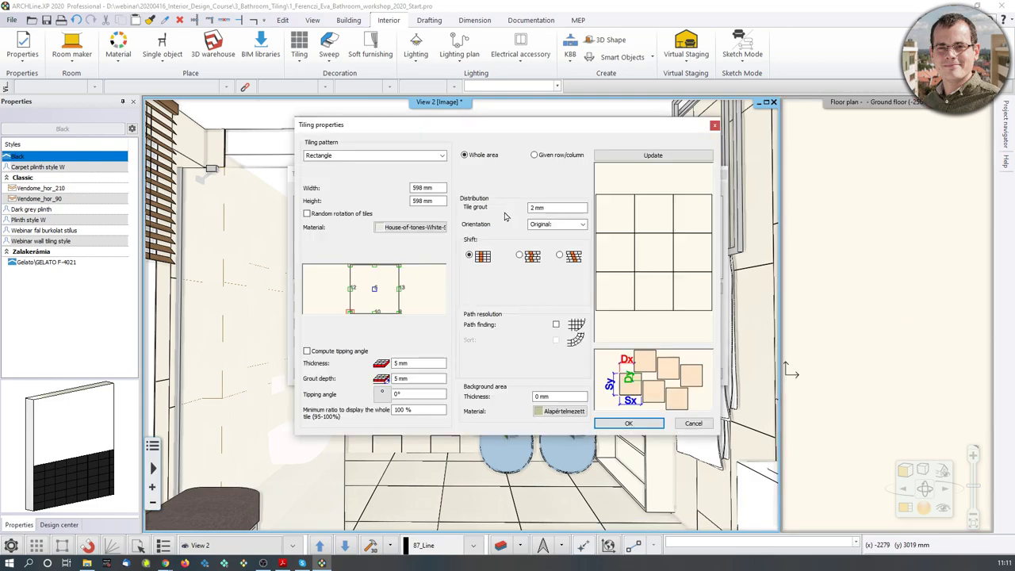
pyautogui.click(409, 228)
pyautogui.click(679, 157)
pyautogui.click(715, 142)
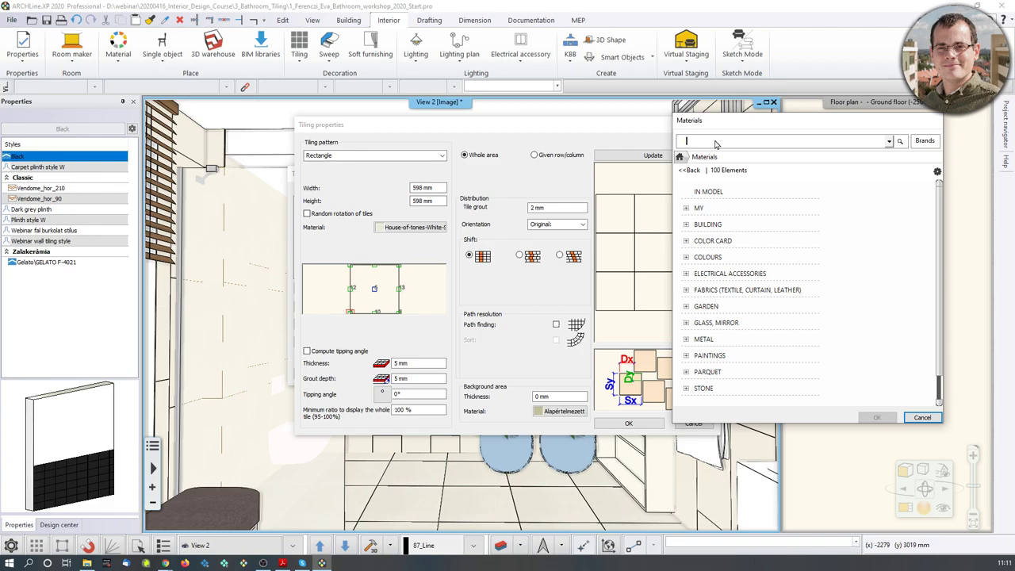
pyautogui.click(716, 143)
pyautogui.write('house-of-tiles')
pyautogui.press('Return')
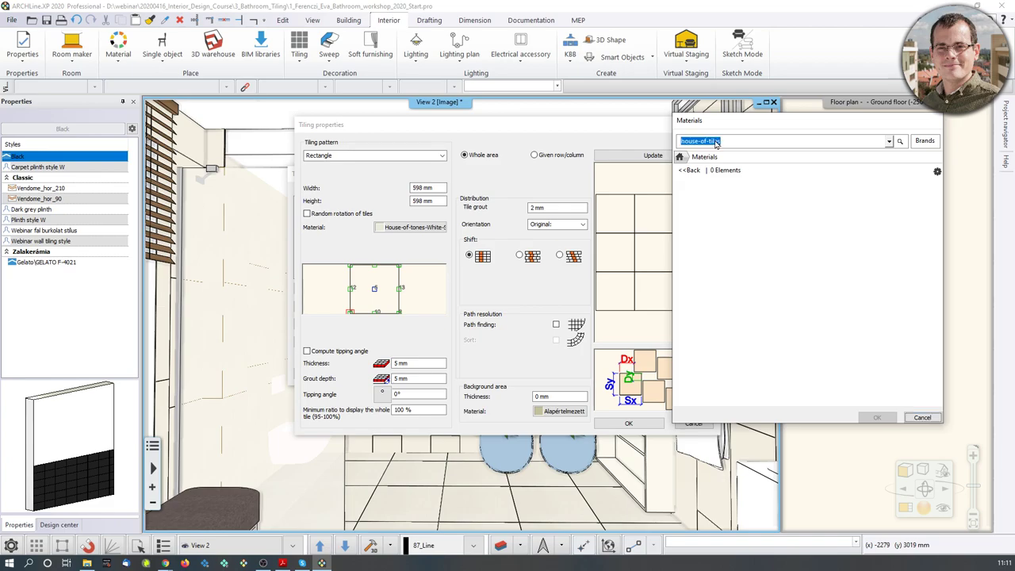
pyautogui.doubleClick(717, 139)
pyautogui.click(737, 140)
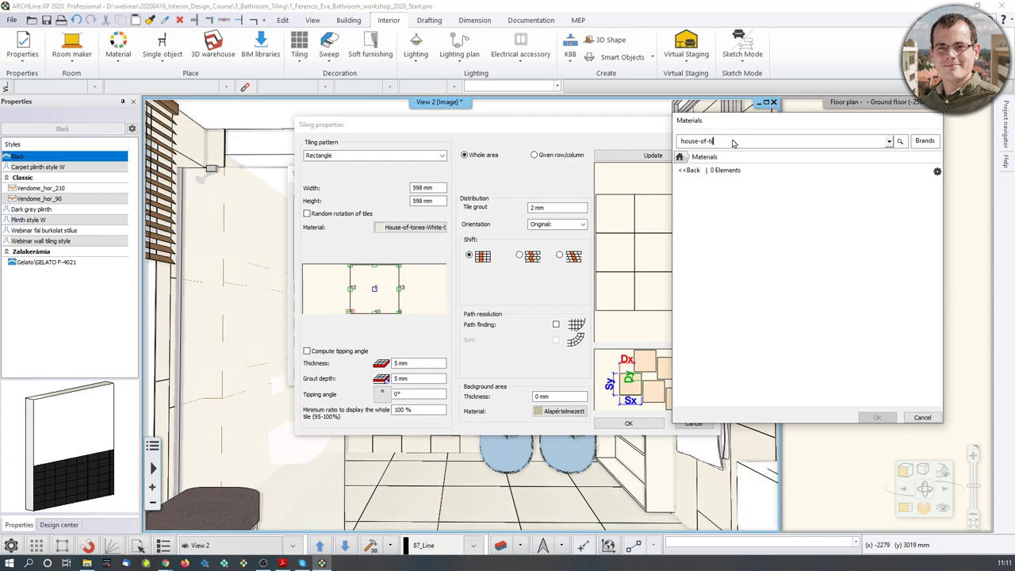
pyautogui.write('ones')
pyautogui.press('Return')
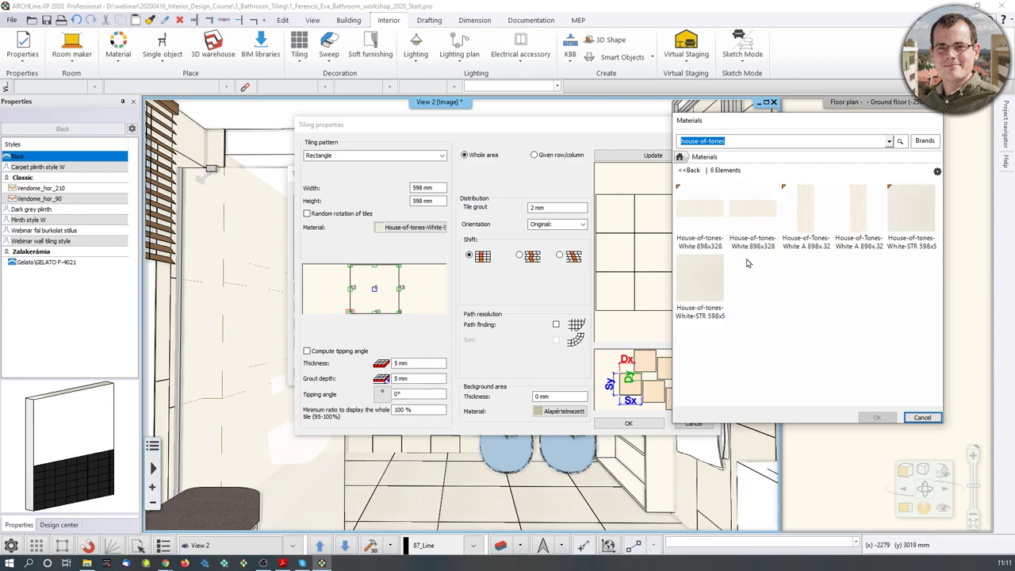
pyautogui.moveTo(821, 217)
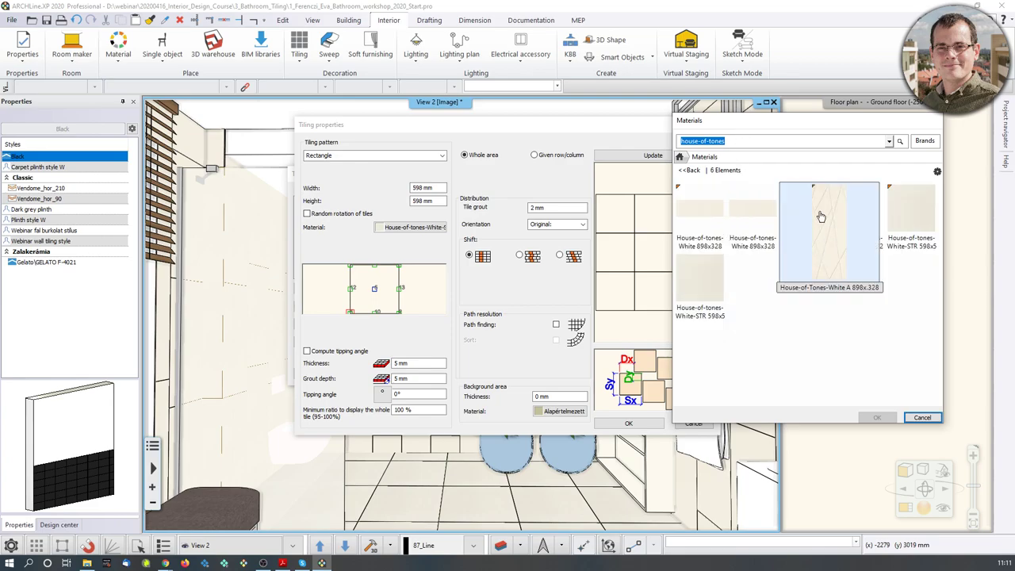
pyautogui.click(820, 217)
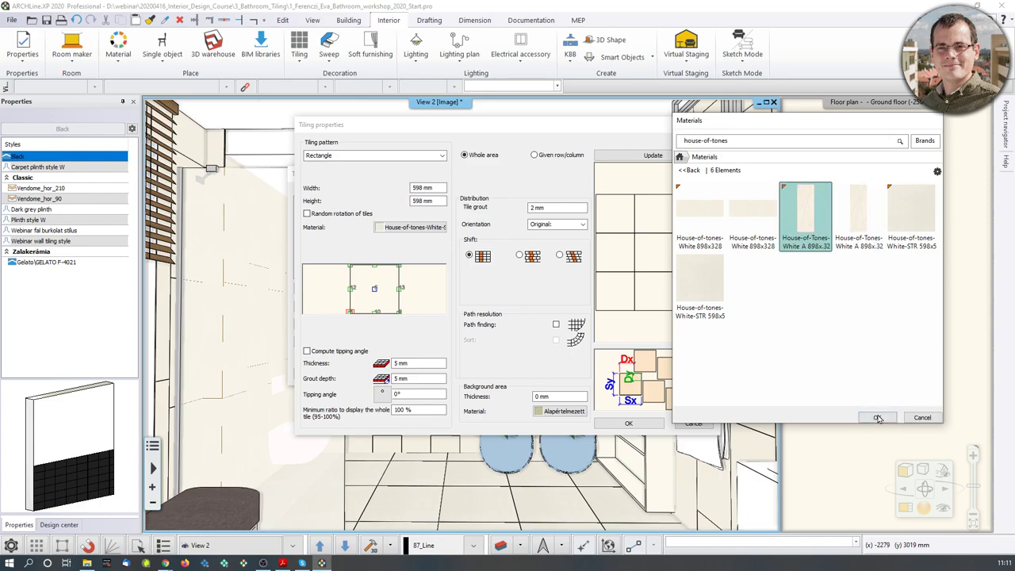
pyautogui.click(876, 417)
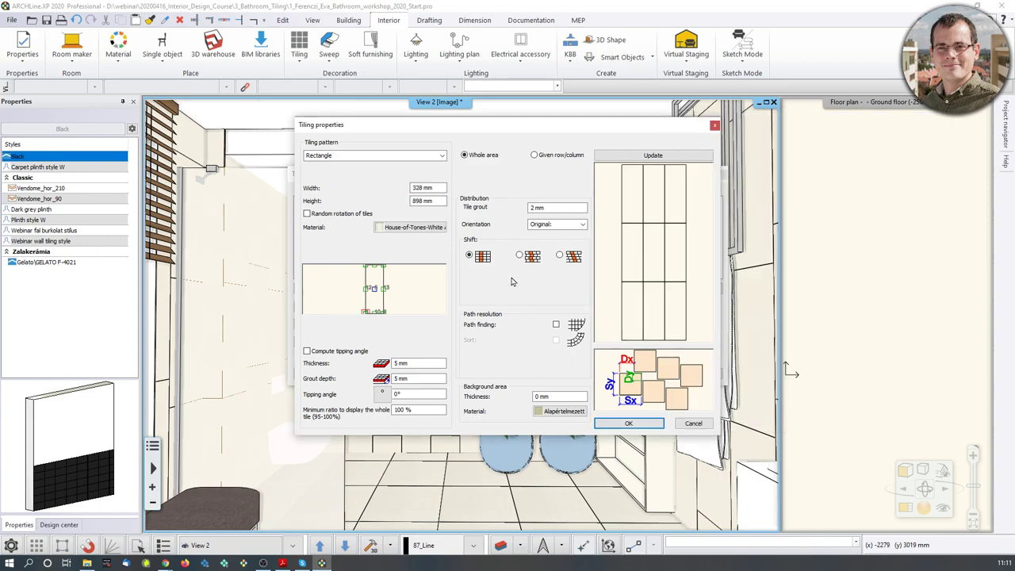
# Set the orientation of the second row's tiles to Rotate left and check the rows in the preview
pyautogui.click(559, 226)
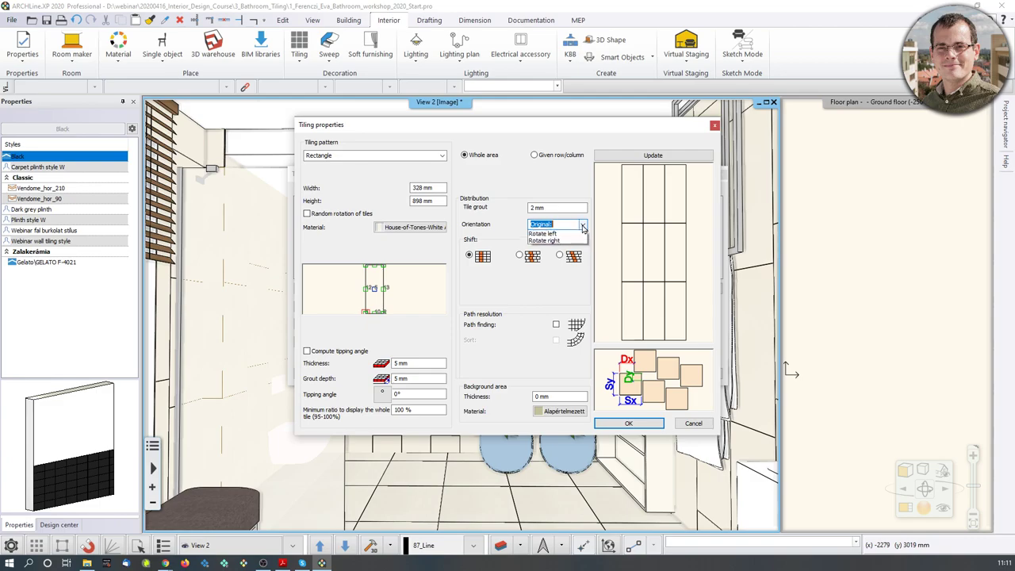
pyautogui.click(569, 242)
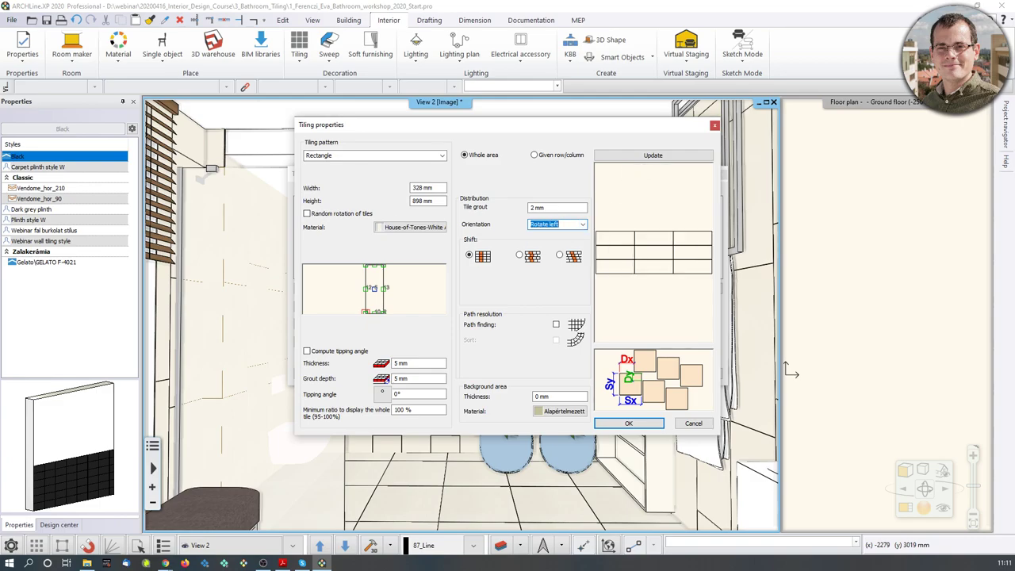
pyautogui.click(650, 423)
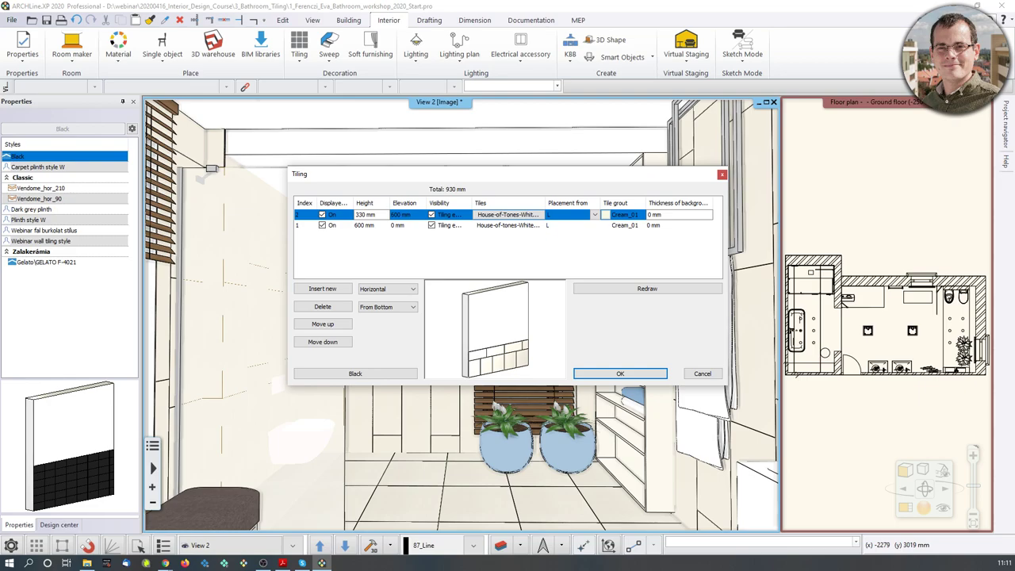
pyautogui.scroll(4, 488, 303)
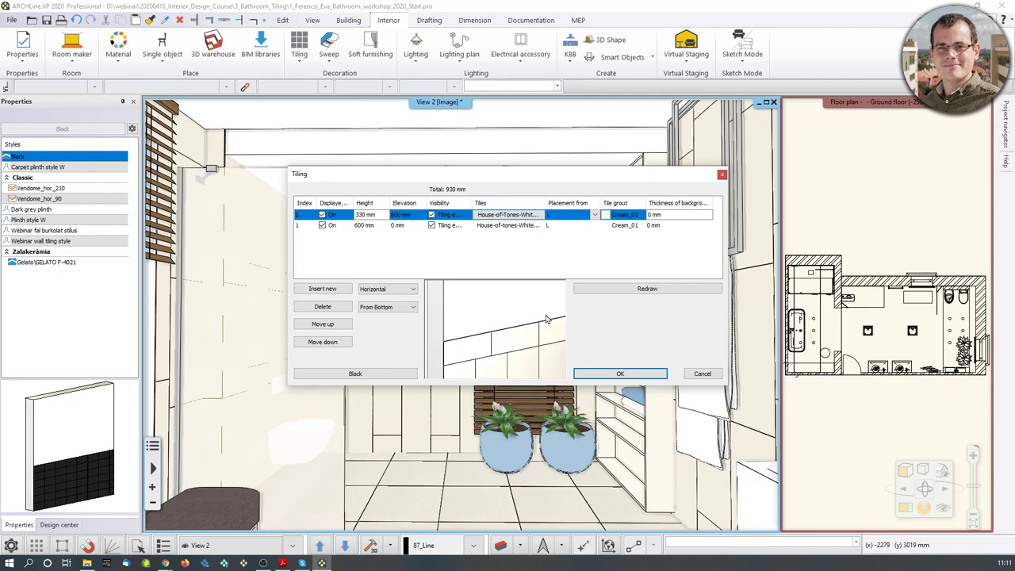
pyautogui.scroll(-2, 555, 356)
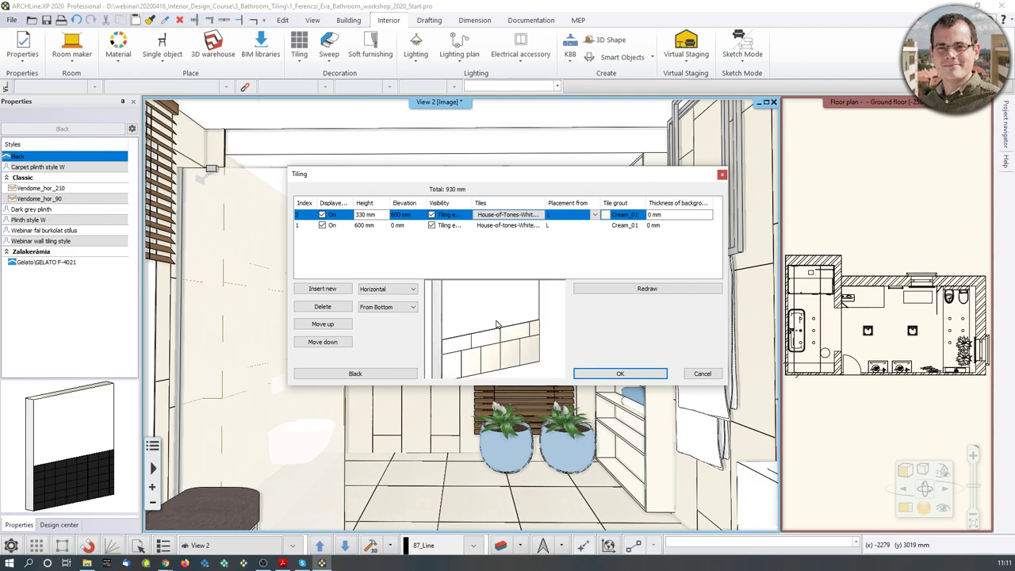
# Insert a third horizontal tile row above the second and set its height to 23 mm
pyautogui.click(328, 290)
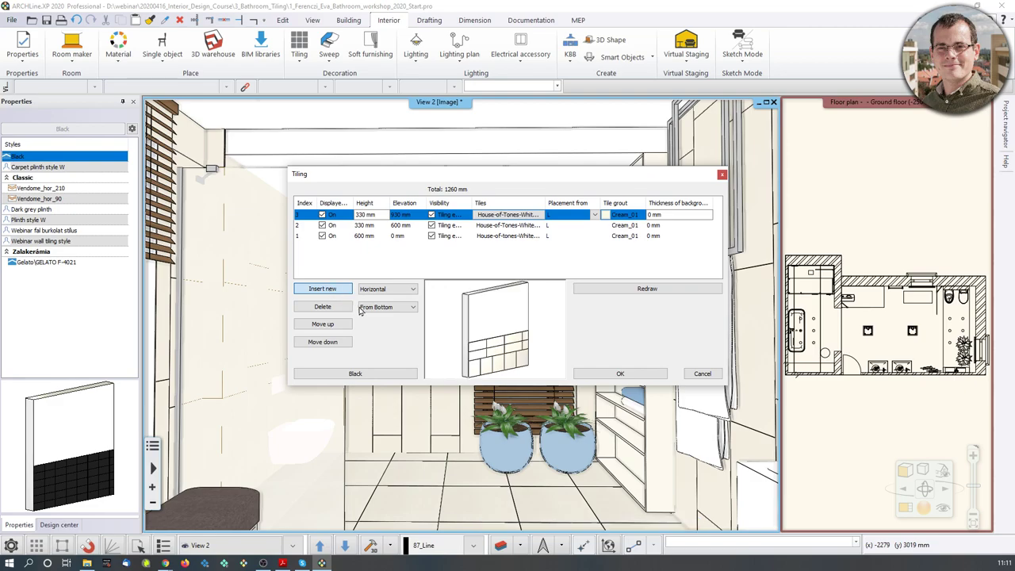
pyautogui.click(363, 216)
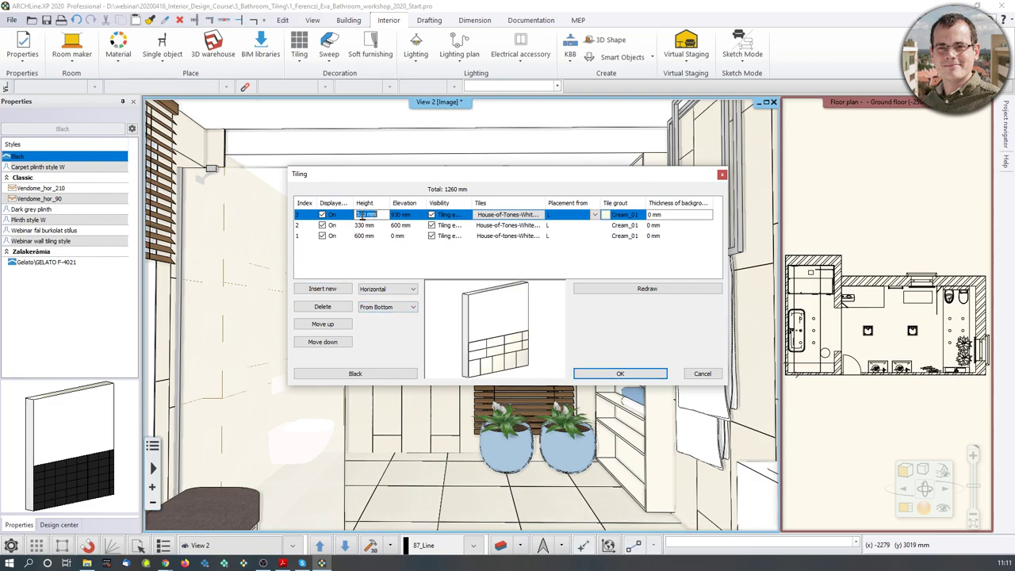
pyautogui.write('23')
pyautogui.press('Return')
pyautogui.scroll(3, 497, 331)
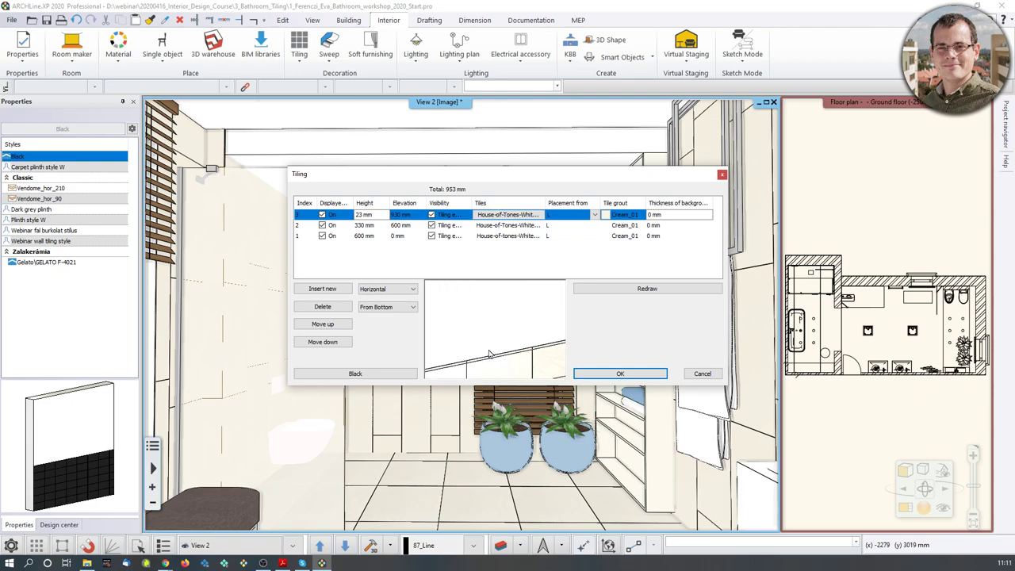
pyautogui.scroll(-3, 500, 345)
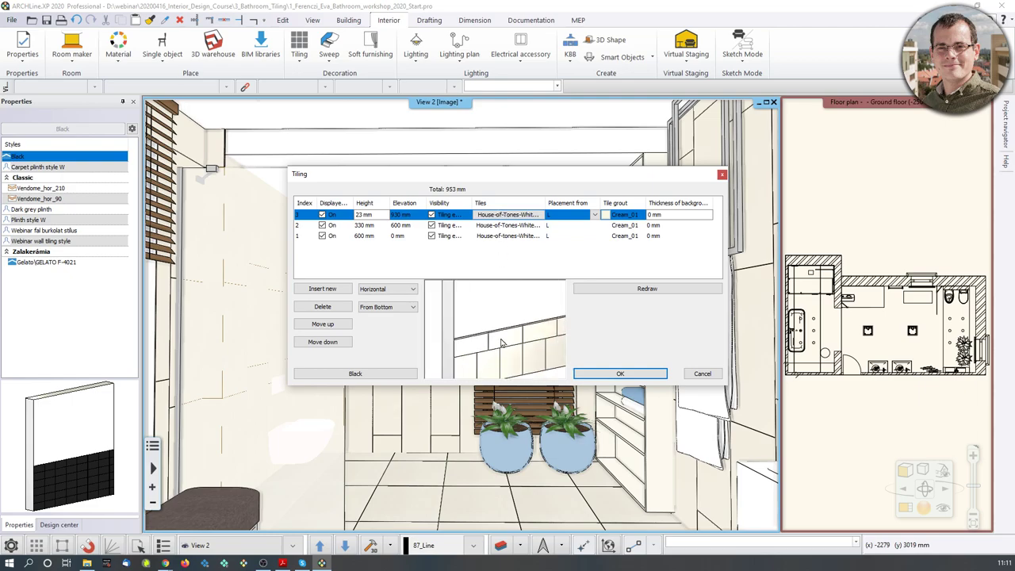
# Replace the third row's tile with the steel-gold-pol-898x23_0 material, found by searching the materials for steel-gold
pyautogui.doubleClick(511, 216)
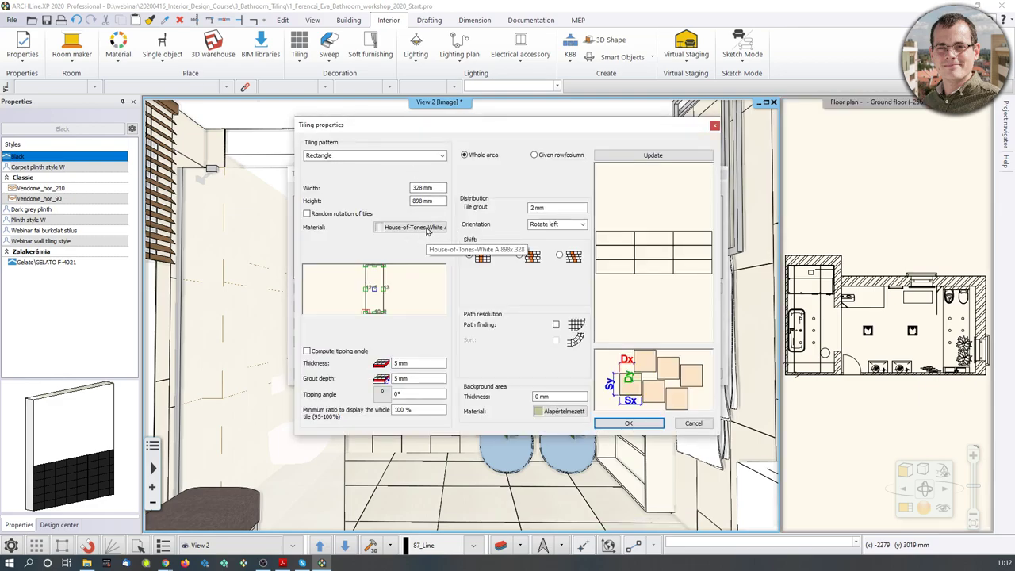
pyautogui.click(426, 229)
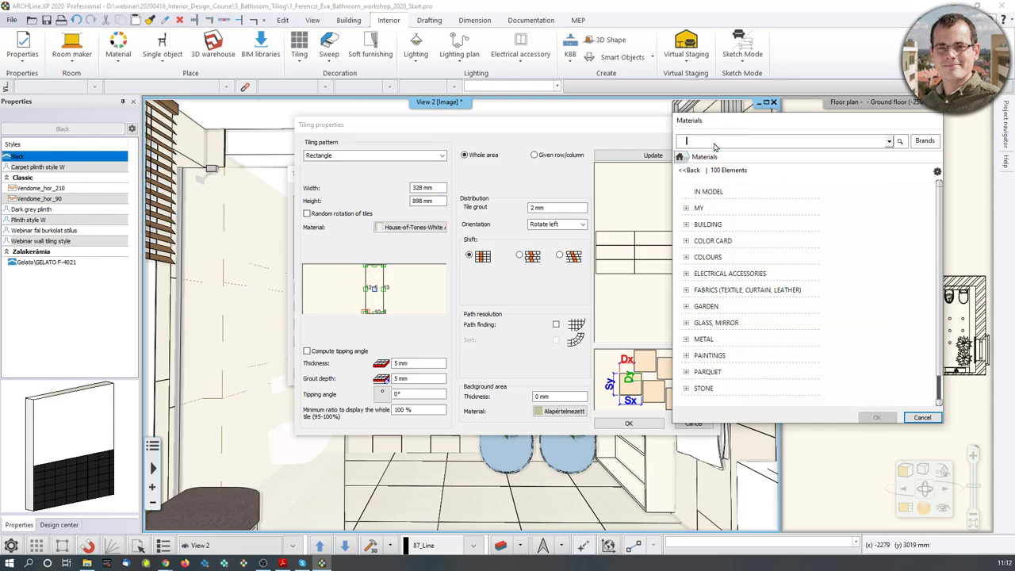
pyautogui.write('stell-gold')
pyautogui.press('Return')
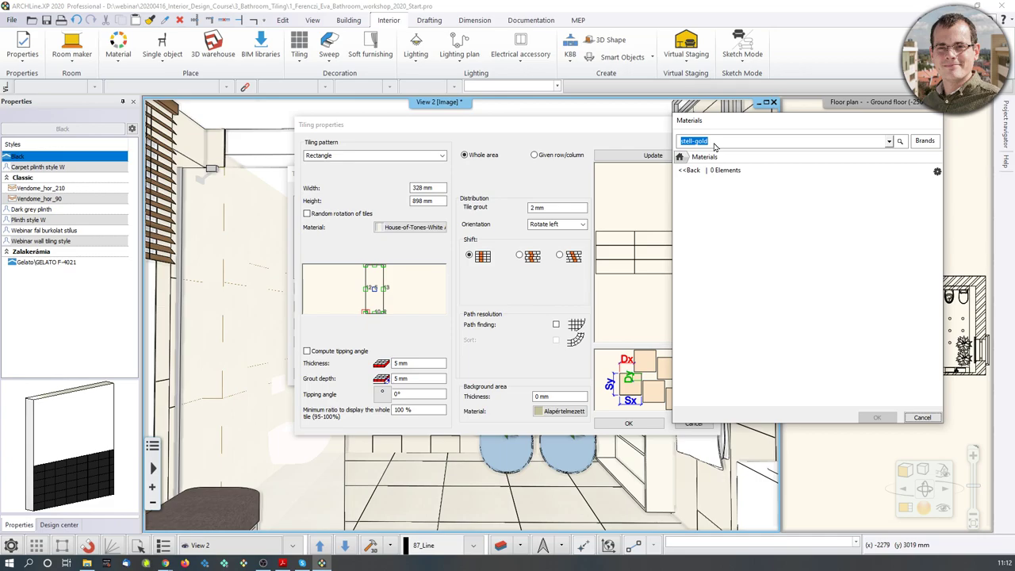
pyautogui.write('steel-gold')
pyautogui.press('Return')
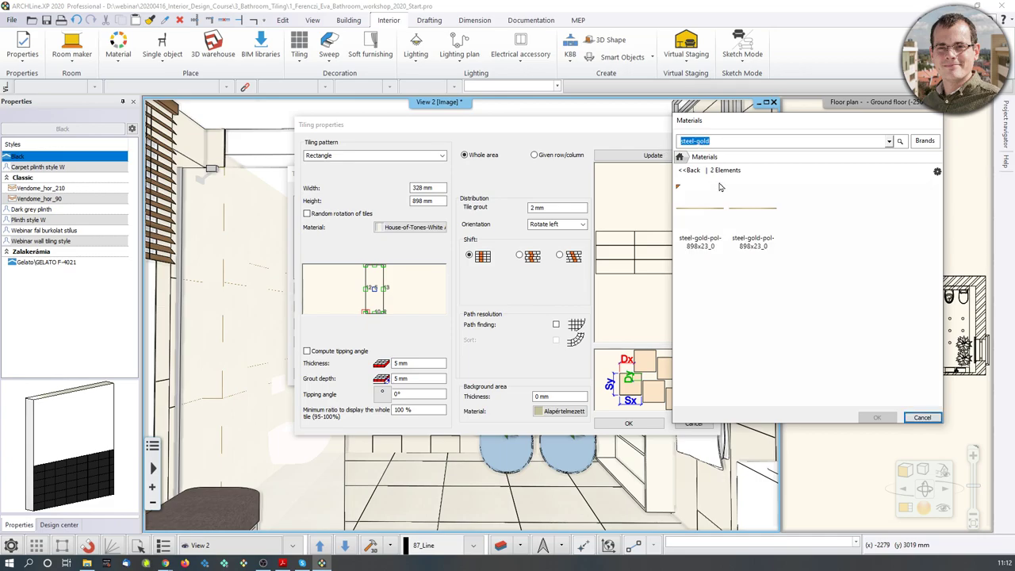
pyautogui.click(699, 214)
pyautogui.click(872, 420)
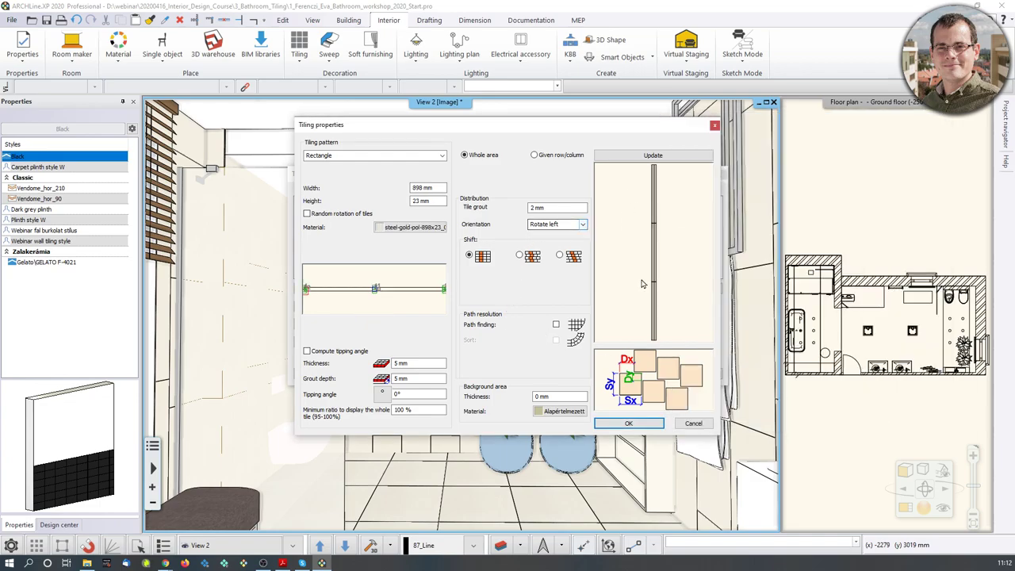
# Set the orientation of the steel-gold strip to Original and inspect the strip in the preview
pyautogui.click(555, 224)
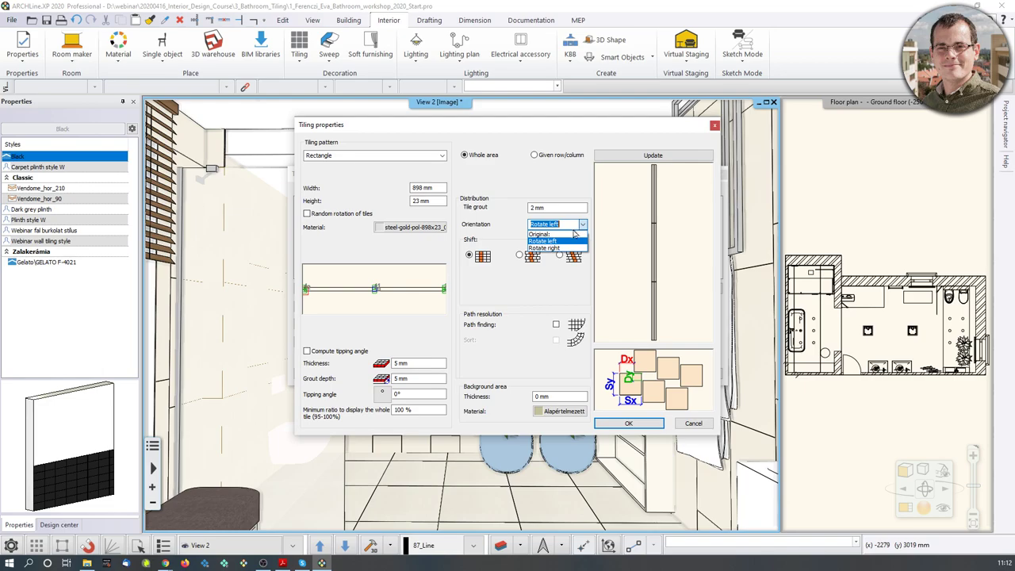
pyautogui.click(547, 232)
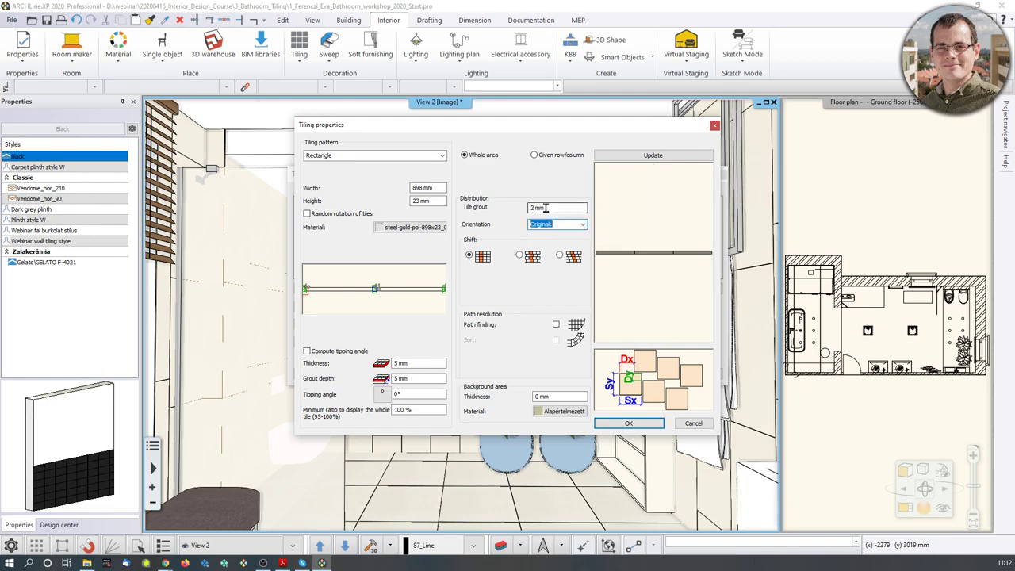
pyautogui.click(629, 423)
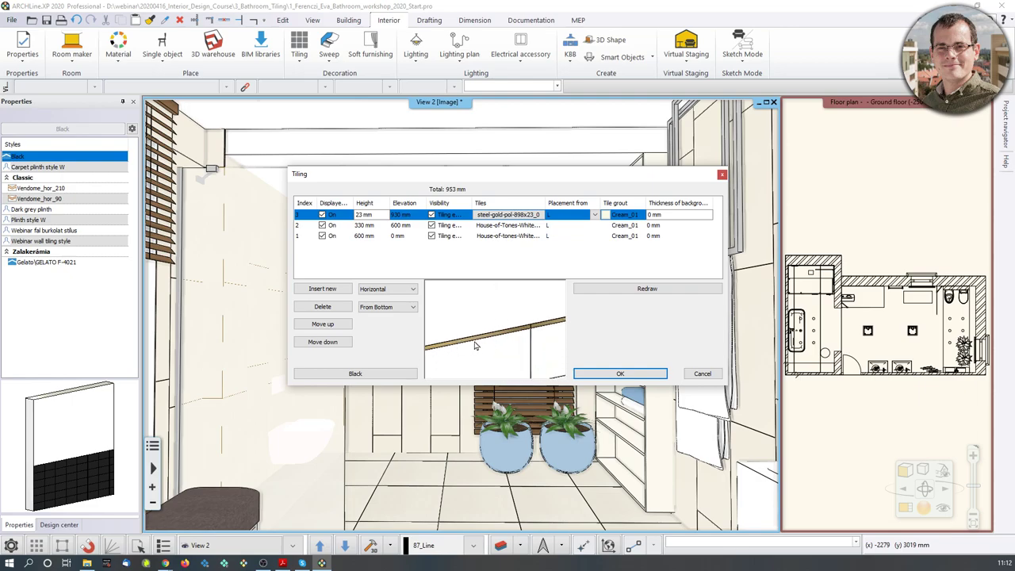
pyautogui.scroll(-3, 511, 328)
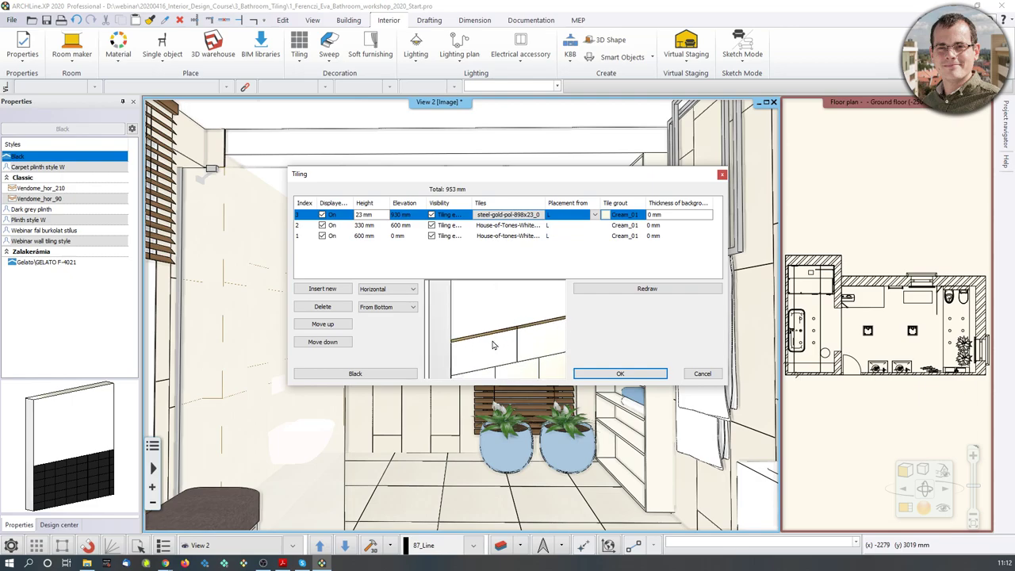
pyautogui.scroll(5, 519, 344)
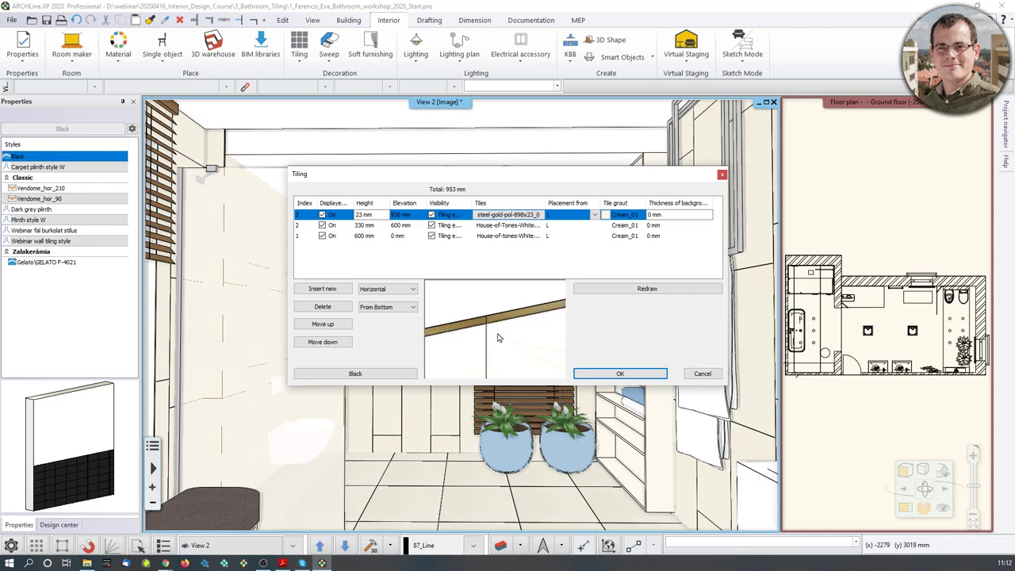
pyautogui.moveTo(493, 317)
pyautogui.mouseDown()
pyautogui.moveTo(497, 333)
pyautogui.moveTo(484, 333)
pyautogui.mouseUp()
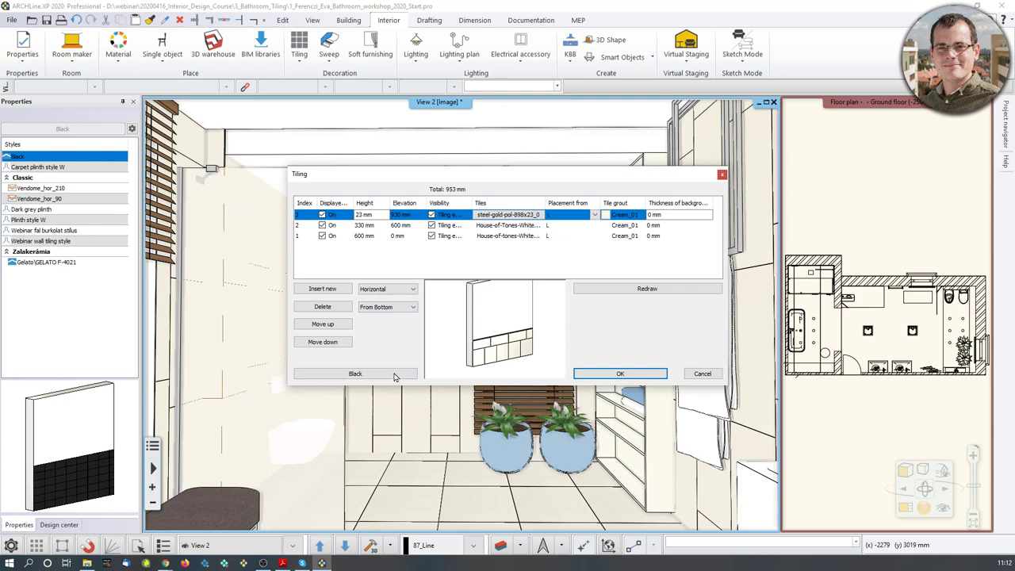
# Insert a fourth horizontal tile row above the gold strip and set its height to 1650 mm
pyautogui.click(309, 291)
pyautogui.moveTo(482, 355); pyautogui.dragTo(486, 337)
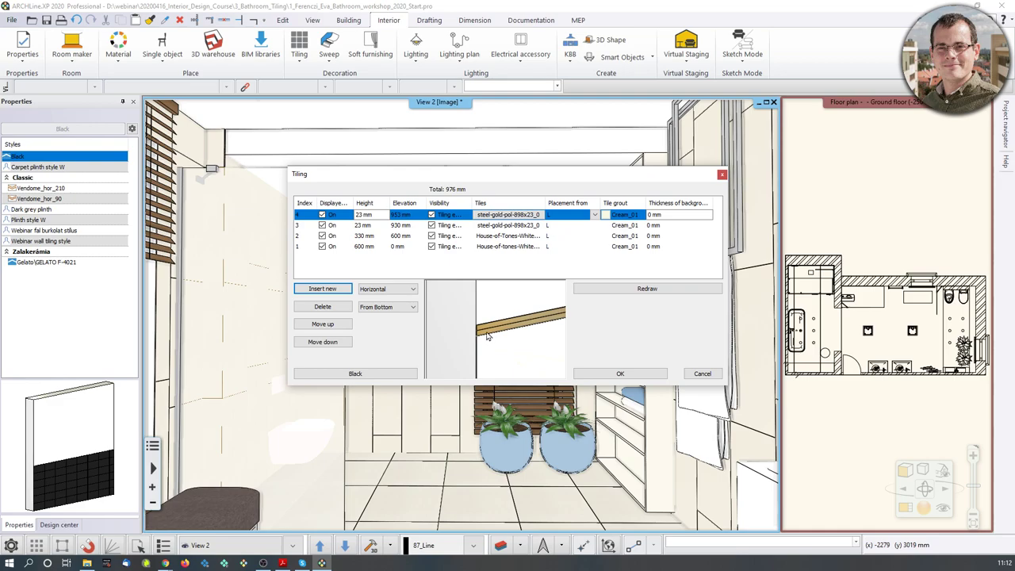
pyautogui.scroll(-5, 489, 320)
pyautogui.click(363, 215)
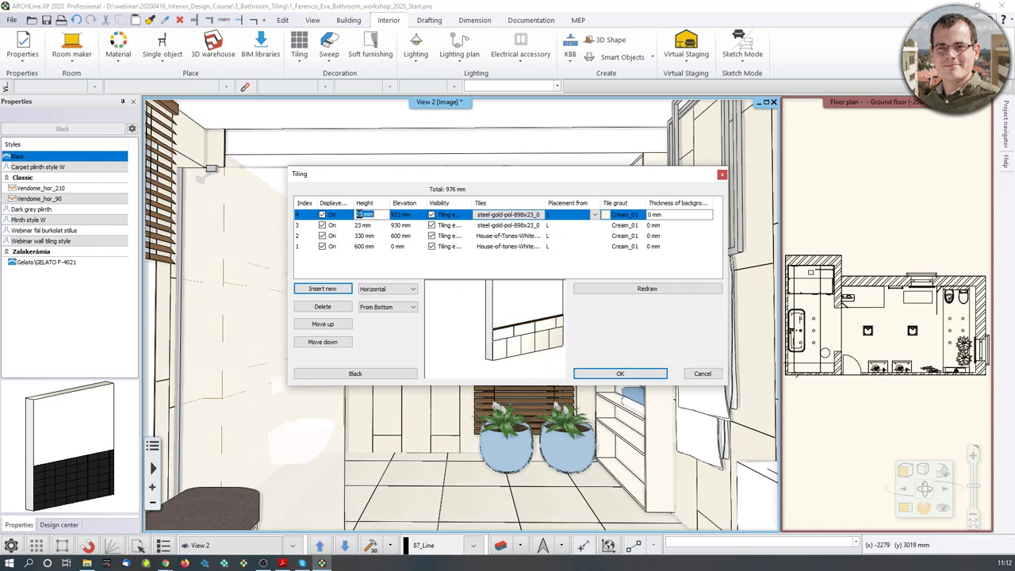
pyautogui.write('1650')
# Replace the fourth row's tile with the House-of-tones-White 898x328 material, found by searching all materials for house-of-tones
pyautogui.click(509, 215)
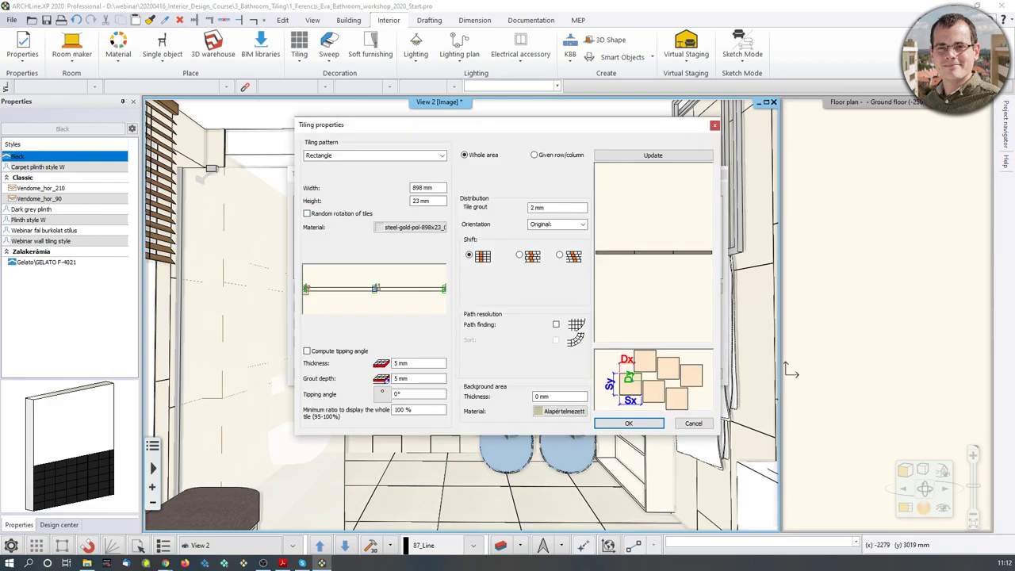
pyautogui.click(410, 229)
pyautogui.click(704, 156)
pyautogui.click(704, 142)
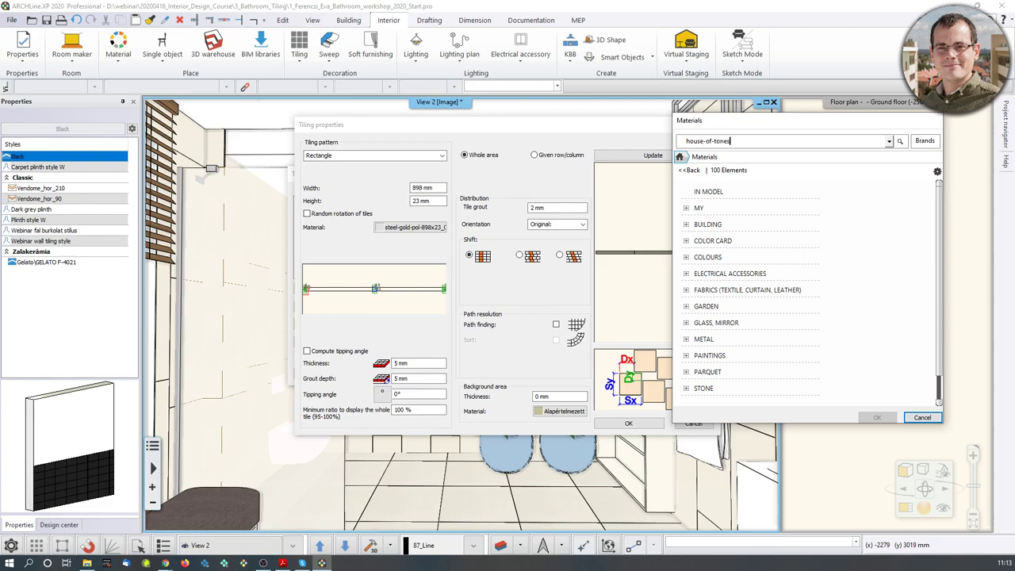
pyautogui.press('Return')
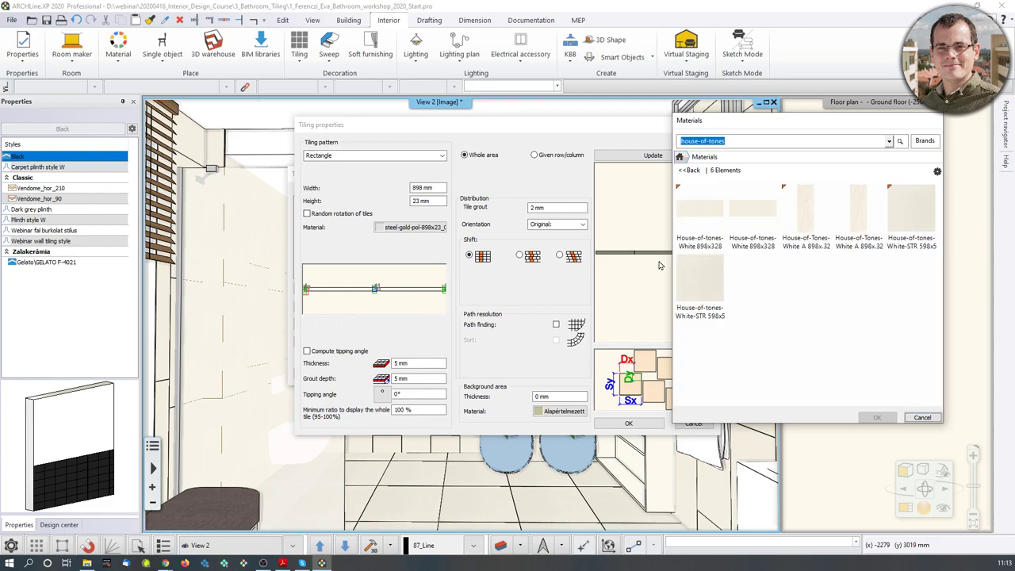
pyautogui.moveTo(748, 220)
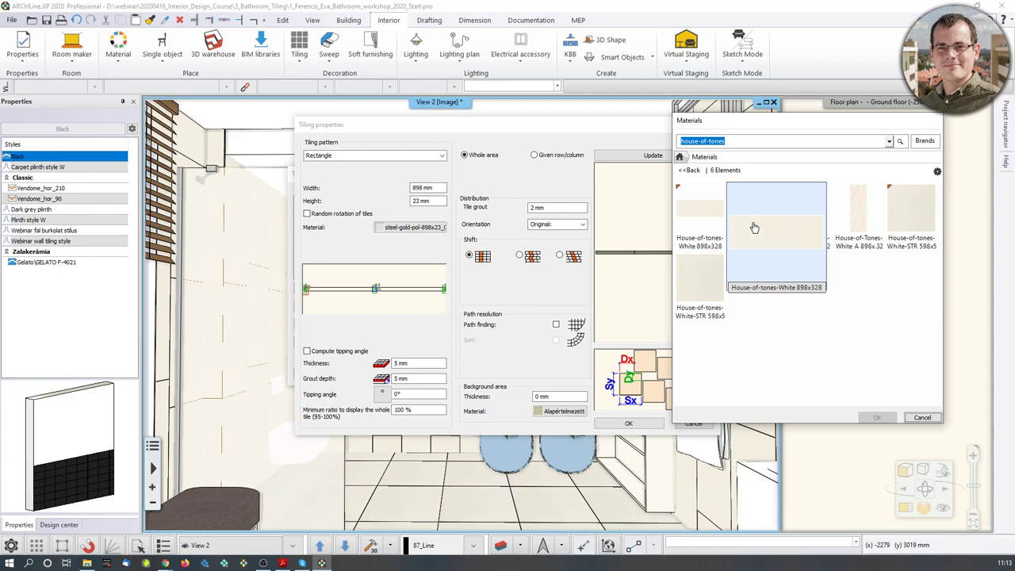
pyautogui.click(754, 228)
pyautogui.click(877, 417)
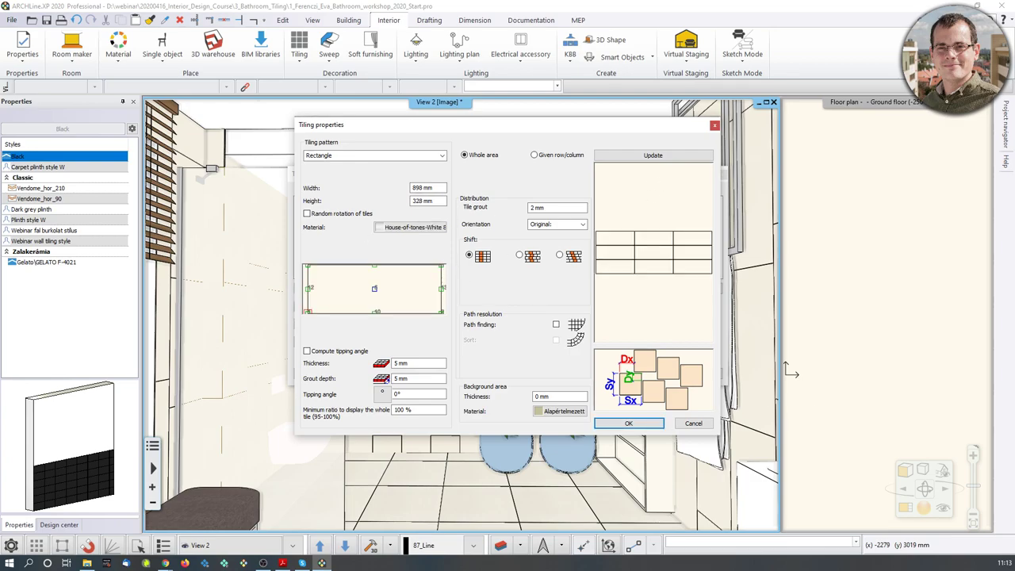
# Accept the fourth row's tile properties and examine the upper edge of the tiling in the preview
pyautogui.click(628, 422)
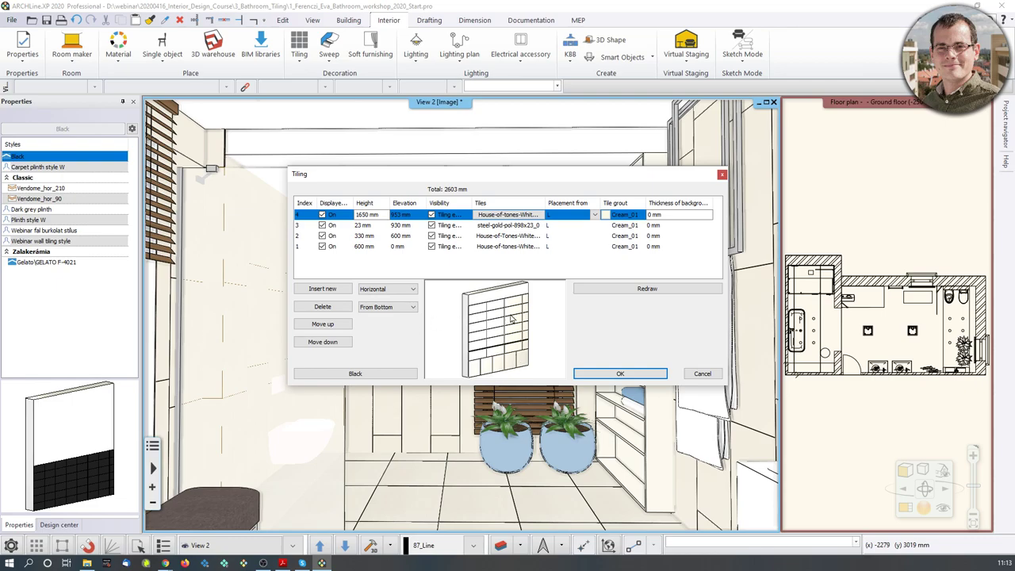
pyautogui.moveTo(510, 315); pyautogui.dragTo(507, 317)
pyautogui.scroll(2, 477, 306)
pyautogui.scroll(3, 480, 317)
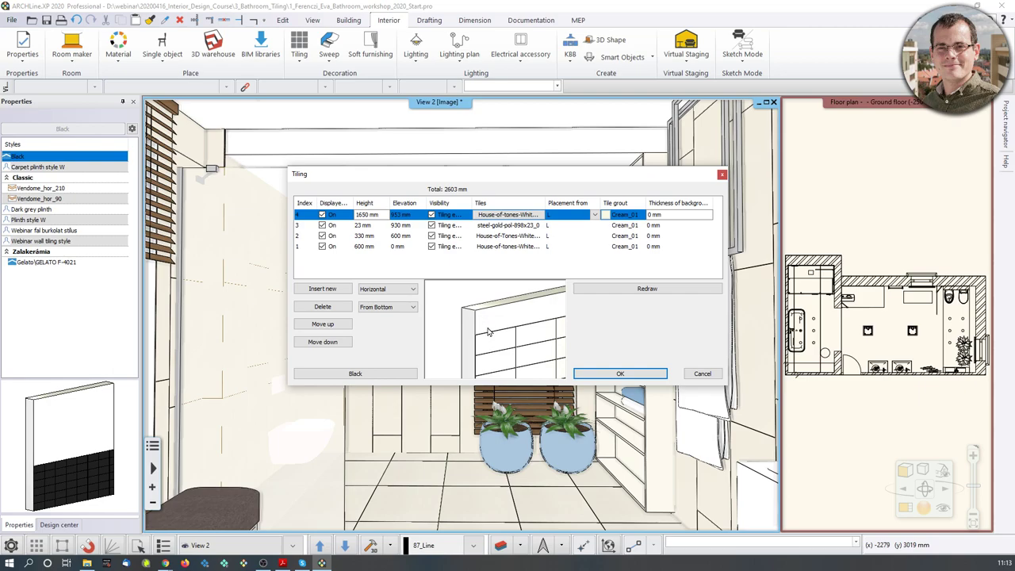
pyautogui.scroll(-5, 475, 306)
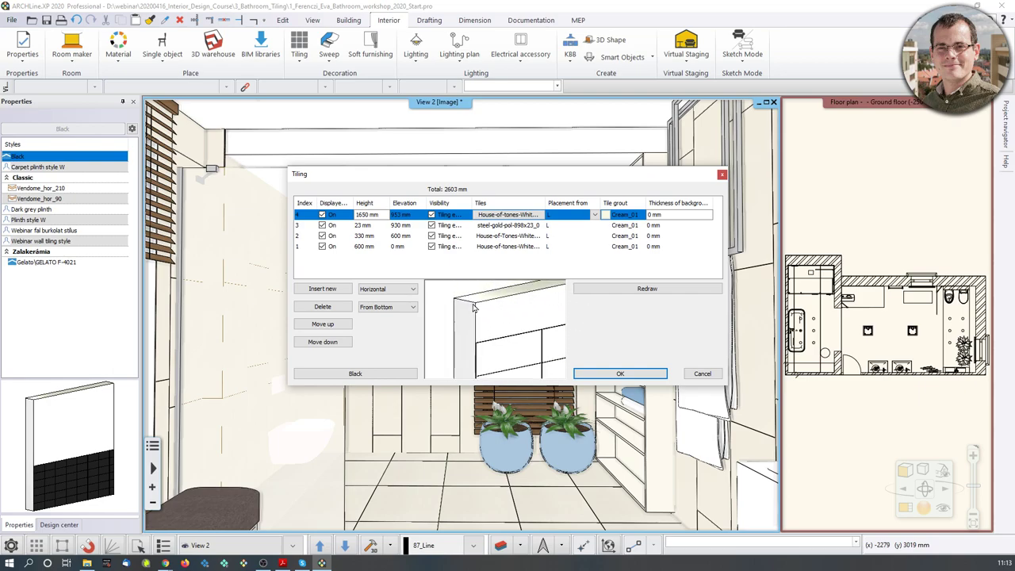
pyautogui.scroll(4, 507, 317)
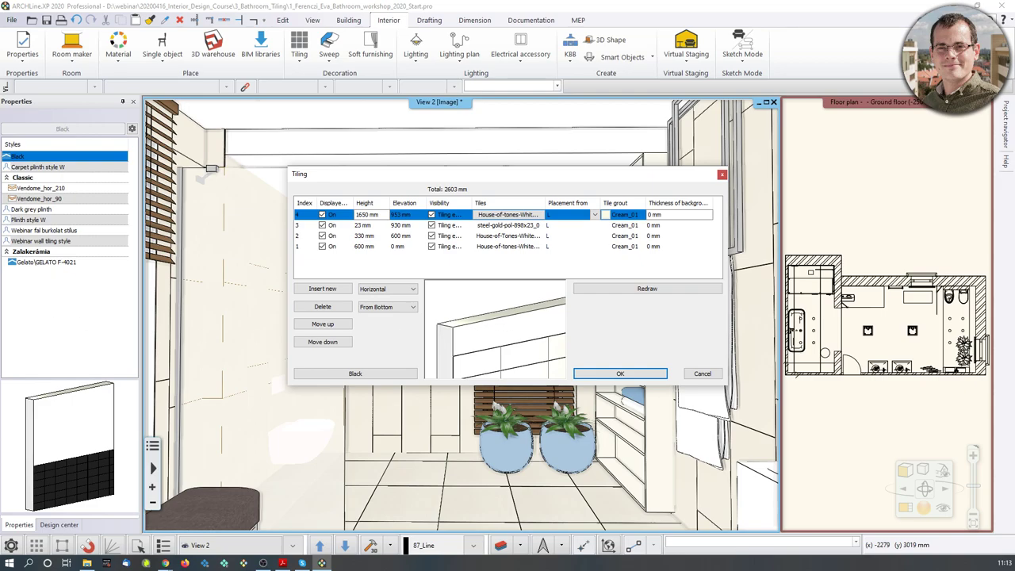
pyautogui.scroll(3, 460, 353)
pyautogui.moveTo(509, 329); pyautogui.dragTo(504, 343, button='middle')
pyautogui.scroll(-2, 504, 344)
pyautogui.scroll(-5, 521, 303)
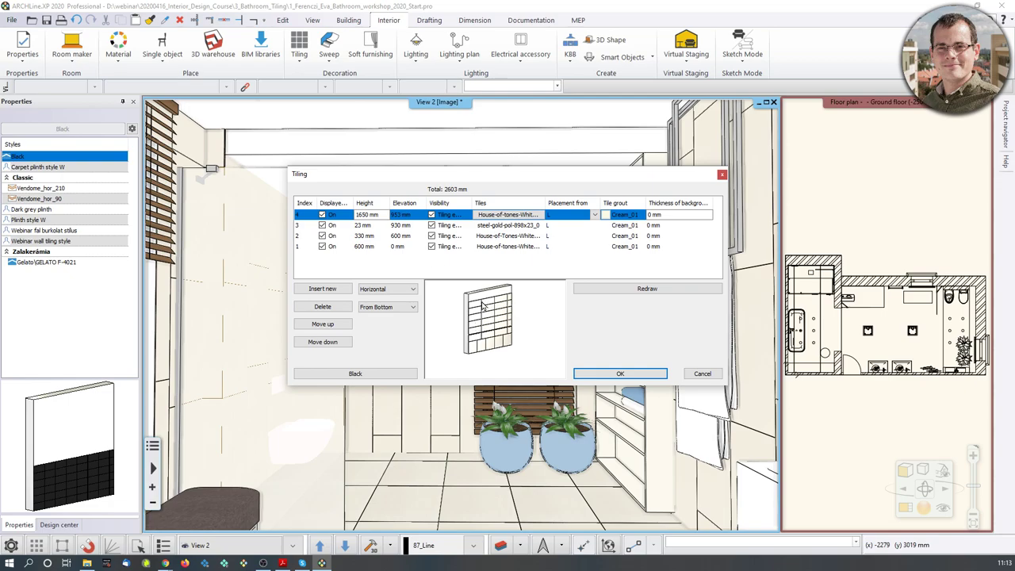
pyautogui.scroll(3, 478, 309)
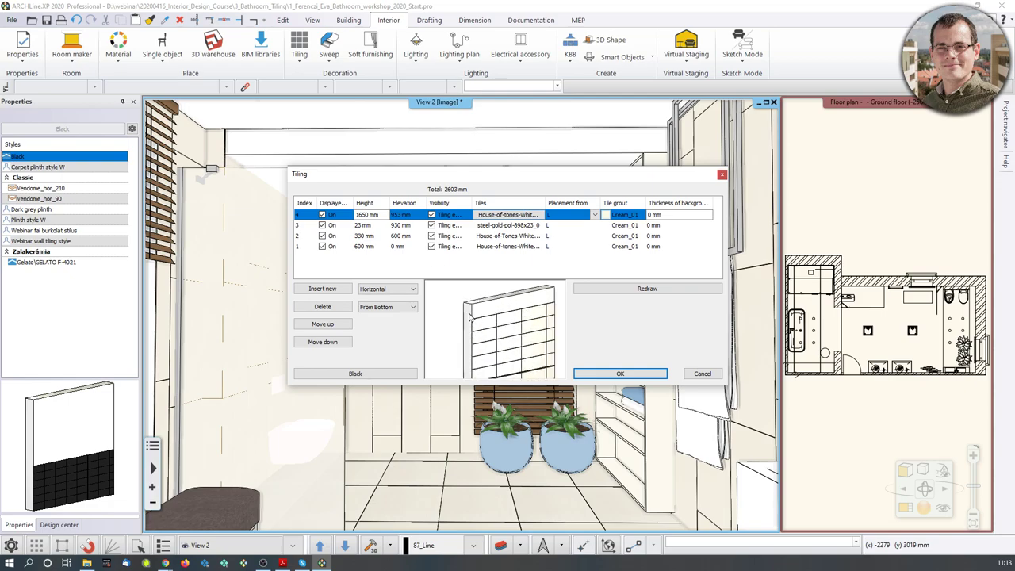
pyautogui.scroll(3, 508, 315)
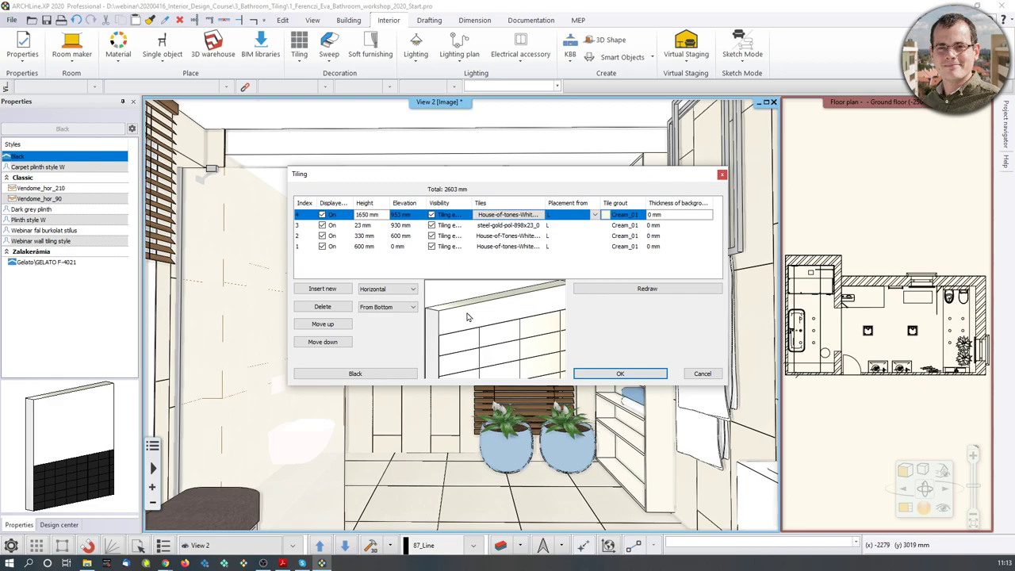
pyautogui.scroll(-5, 557, 312)
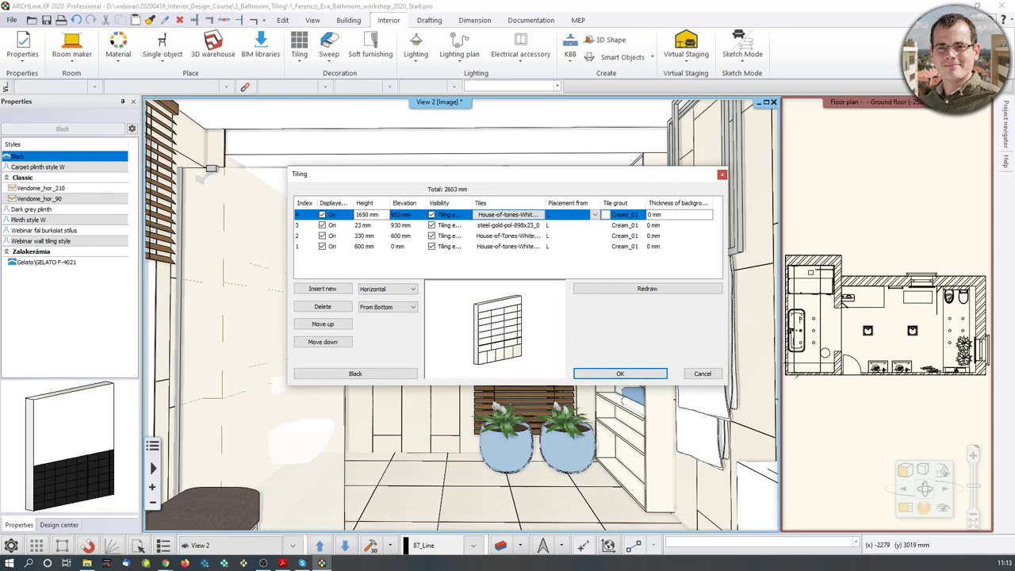
# Insert a fifth horizontal row above the white tiles, switch off its tiling edge visibility and refresh the preview
pyautogui.click(331, 290)
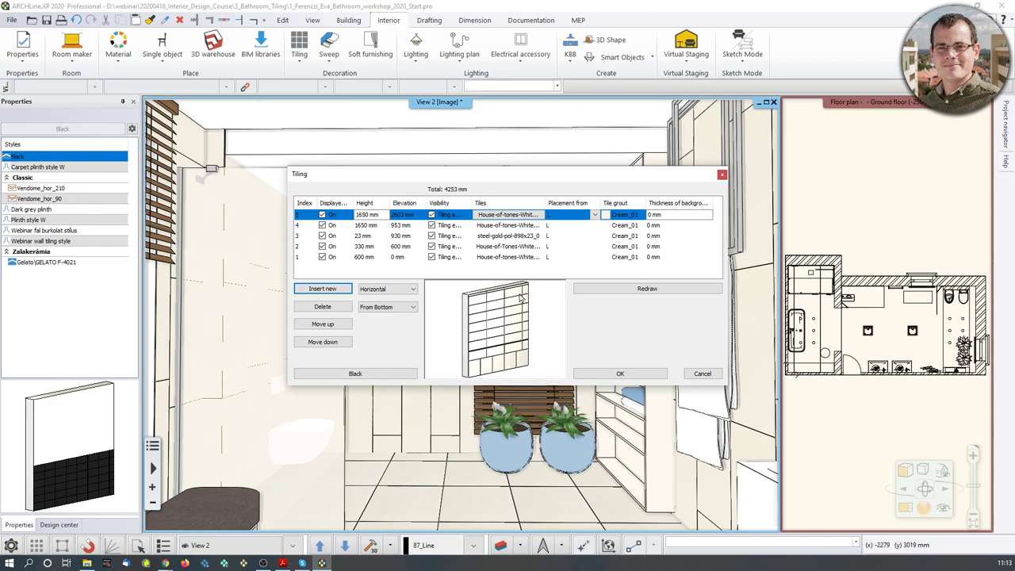
pyautogui.click(431, 215)
pyautogui.click(640, 288)
pyautogui.scroll(3, 496, 315)
pyautogui.scroll(2, 496, 316)
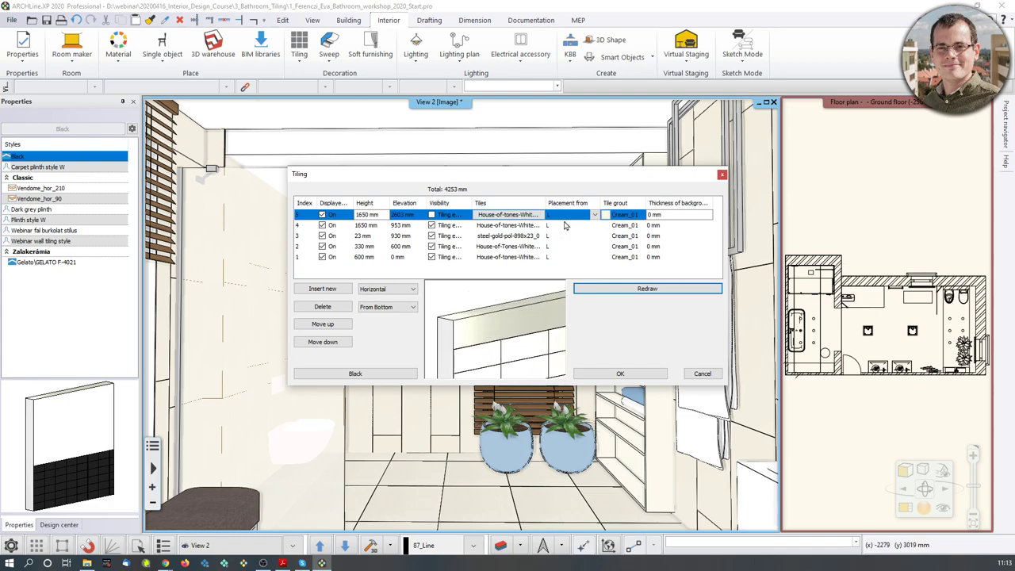
# Set the fifth row's tile grout to the Bright_white material, found by searching all materials for white, and redraw the preview
pyautogui.click(605, 215)
pyautogui.scroll(-1, 810, 331)
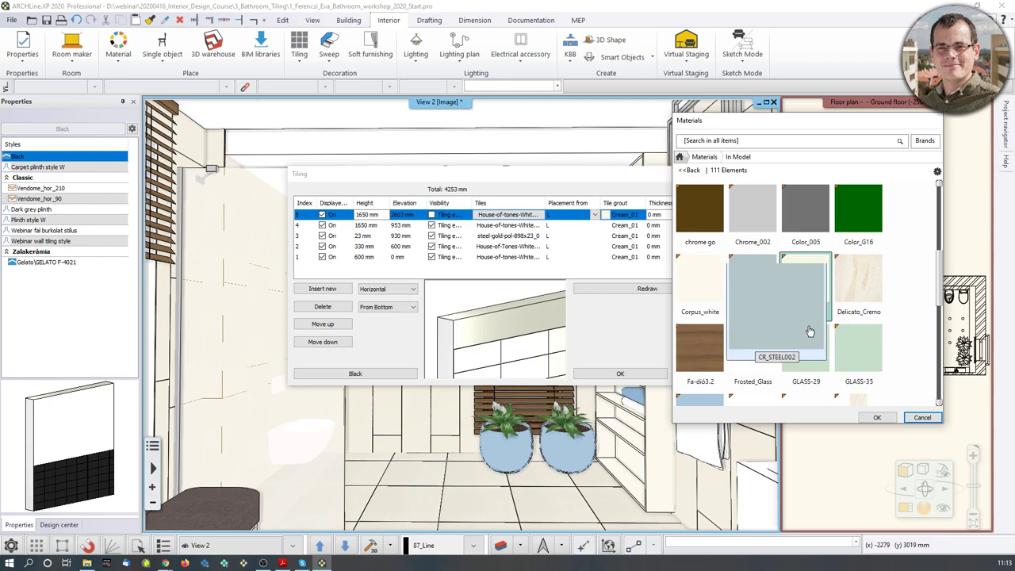
pyautogui.scroll(-3, 883, 339)
pyautogui.scroll(7, 835, 290)
pyautogui.click(681, 156)
pyautogui.click(703, 140)
pyautogui.write('white')
pyautogui.press('Return')
pyautogui.doubleClick(752, 210)
pyautogui.click(611, 289)
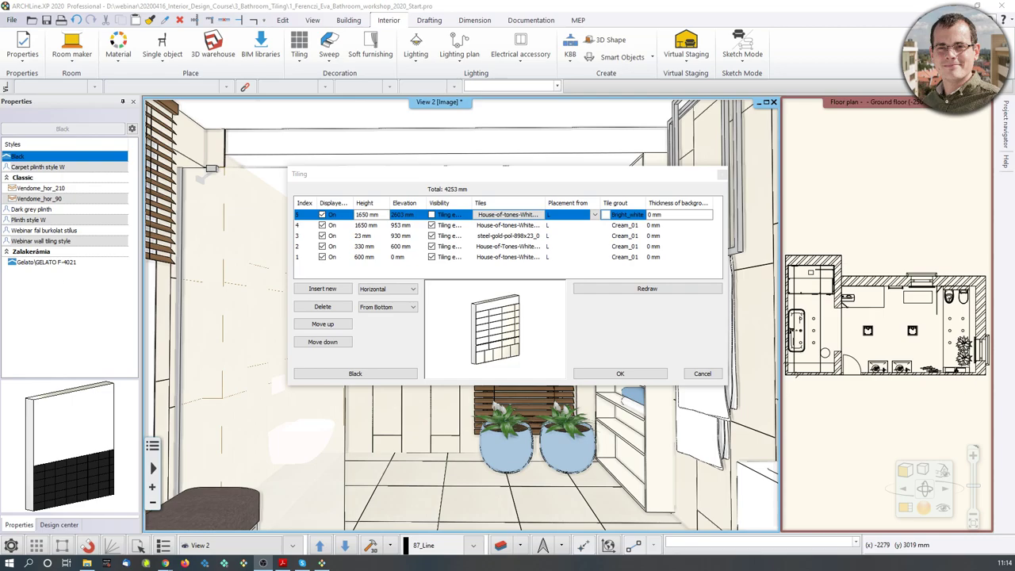
# Save the row setup as a new tiling style named Tubadzin in the folder Webinar and accept the tiling
pyautogui.click(354, 375)
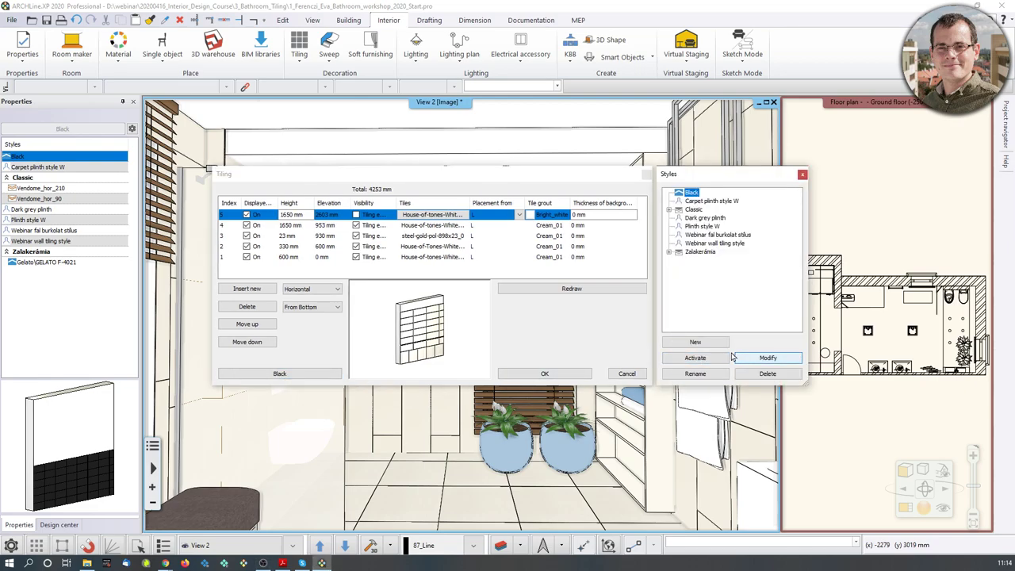
pyautogui.click(696, 341)
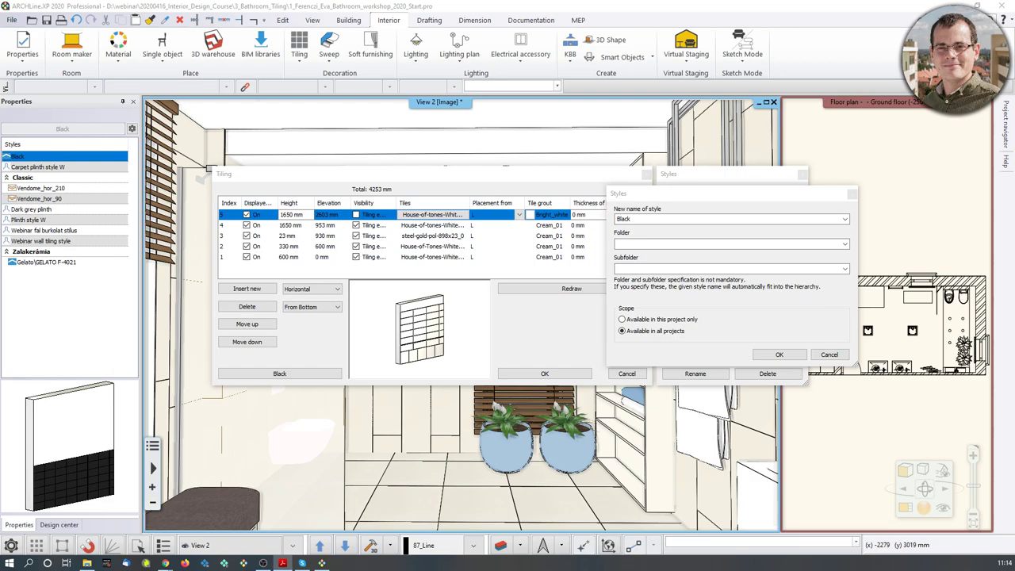
pyautogui.moveTo(663, 218); pyautogui.dragTo(570, 222)
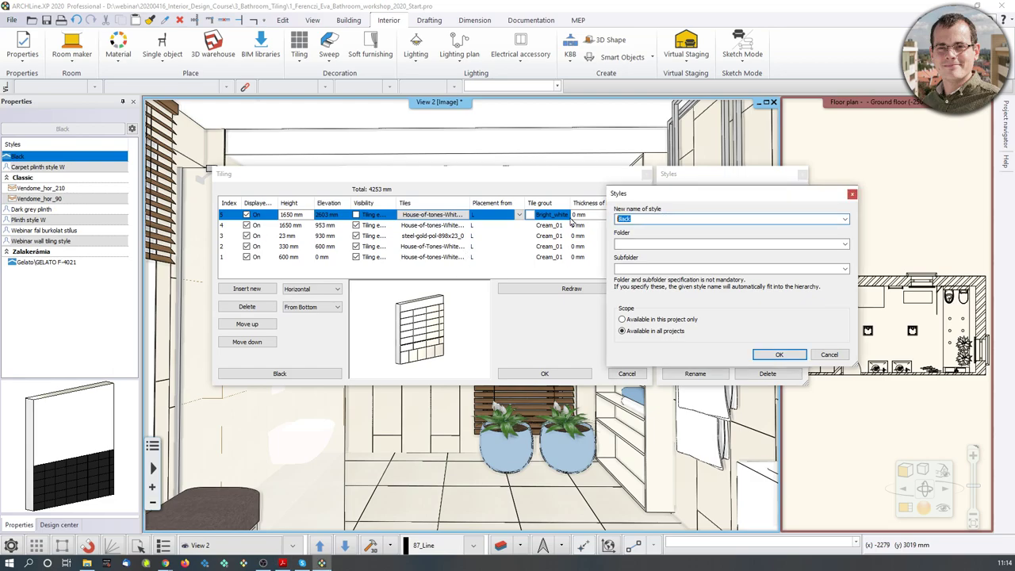
pyautogui.write('Tubadzin')
pyautogui.click(618, 243)
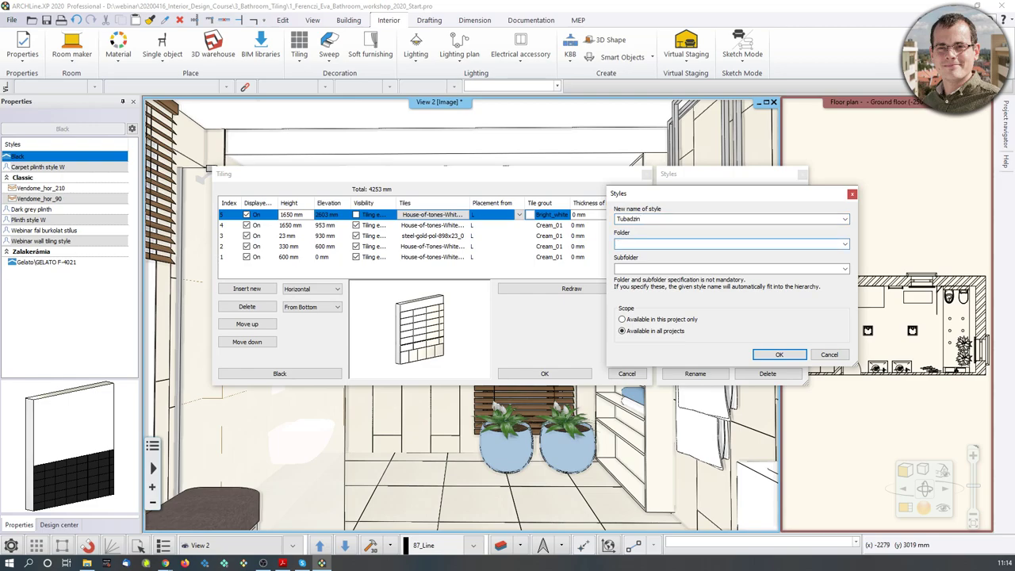
pyautogui.moveTo(683, 195); pyautogui.dragTo(318, 208)
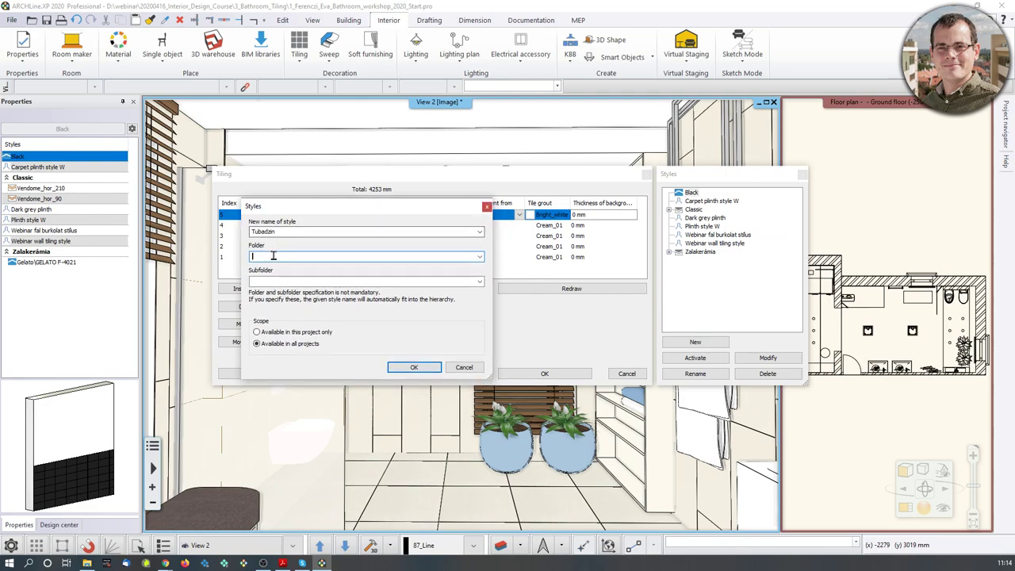
pyautogui.write('Webinar')
pyautogui.click(432, 372)
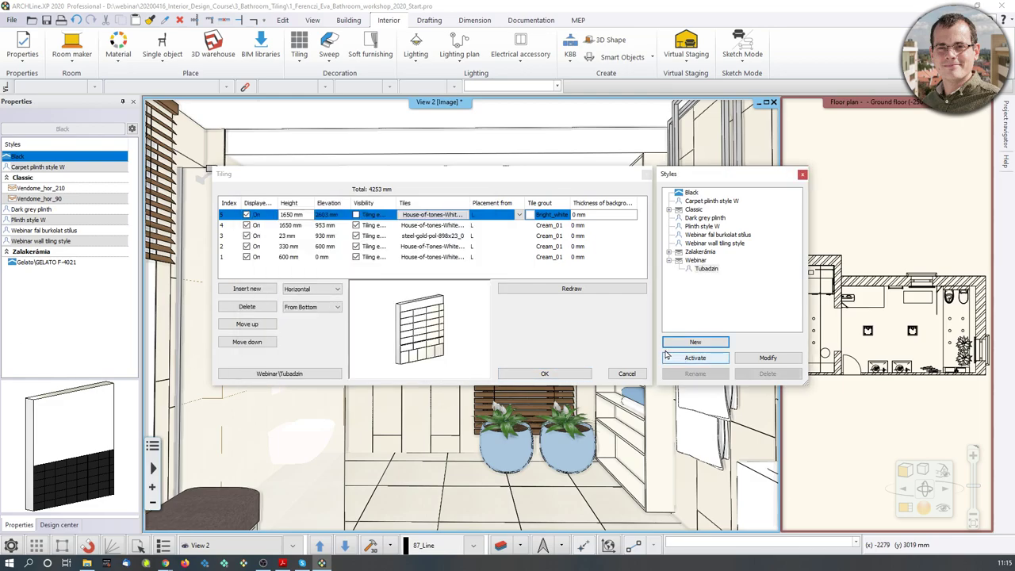
pyautogui.click(558, 376)
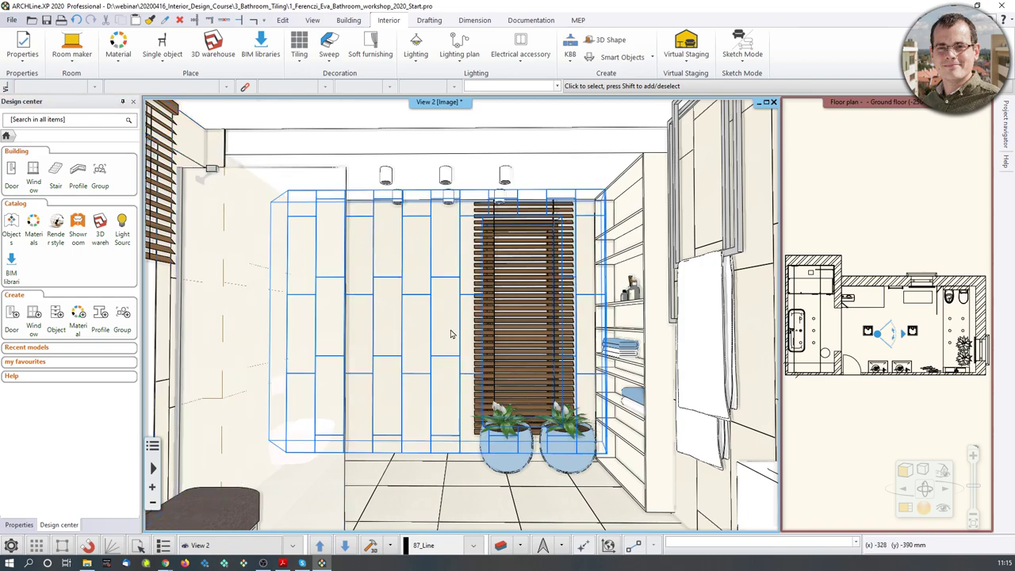
# Delete all tiling from the wall behind the wooden blind
pyautogui.scroll(3, 400, 280)
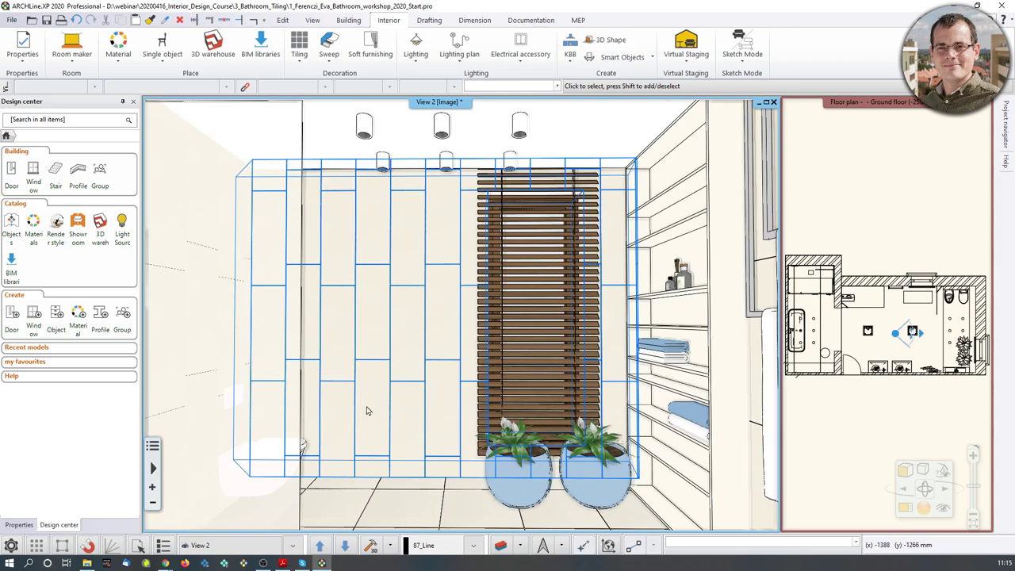
pyautogui.click(396, 303)
pyautogui.rightClick(396, 304)
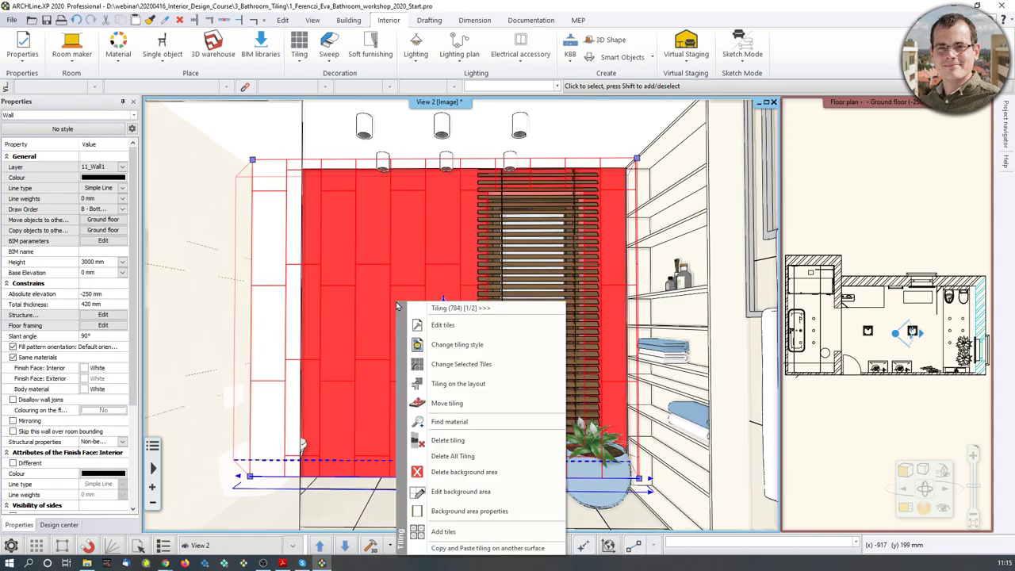
pyautogui.click(448, 456)
pyautogui.moveTo(464, 346)
pyautogui.mouseDown(button='middle')
pyautogui.moveTo(387, 364)
pyautogui.moveTo(405, 362)
pyautogui.mouseUp(button='middle')
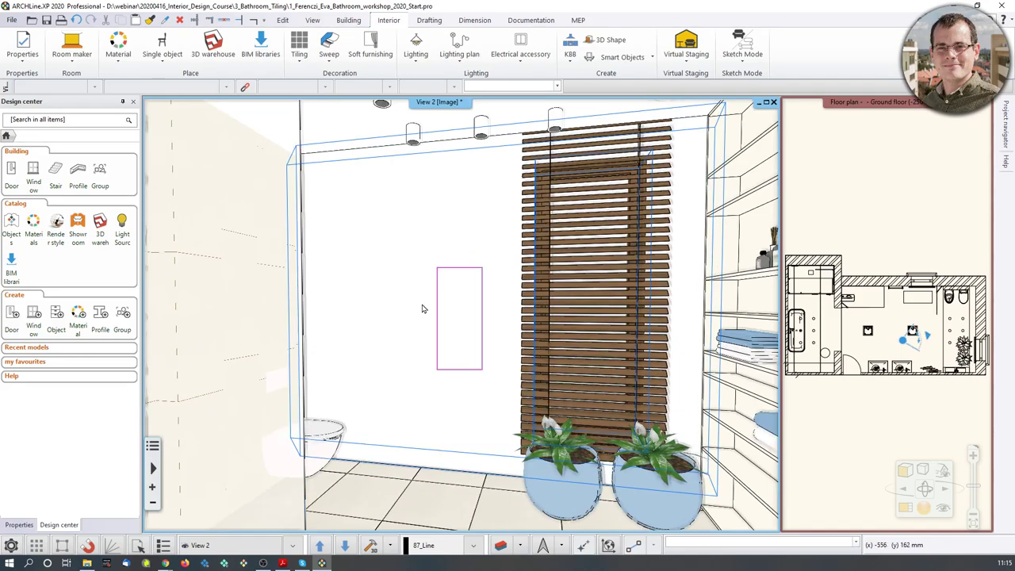
# Place the Webinar\Tubadzin tiling style on all walls of the bathroom, starting from the bare wall behind the blind
pyautogui.rightClick(399, 275)
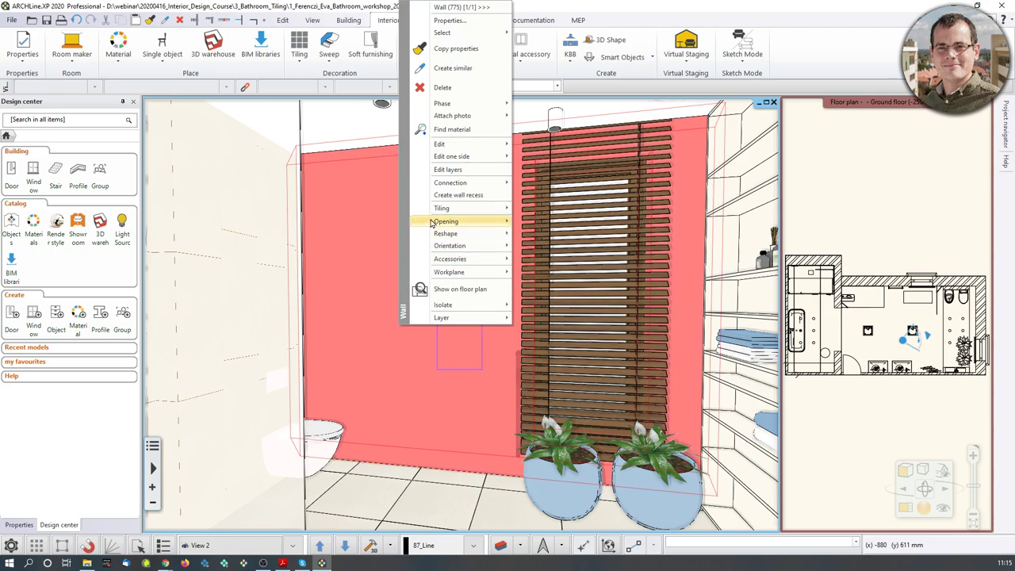
pyautogui.moveTo(435, 221)
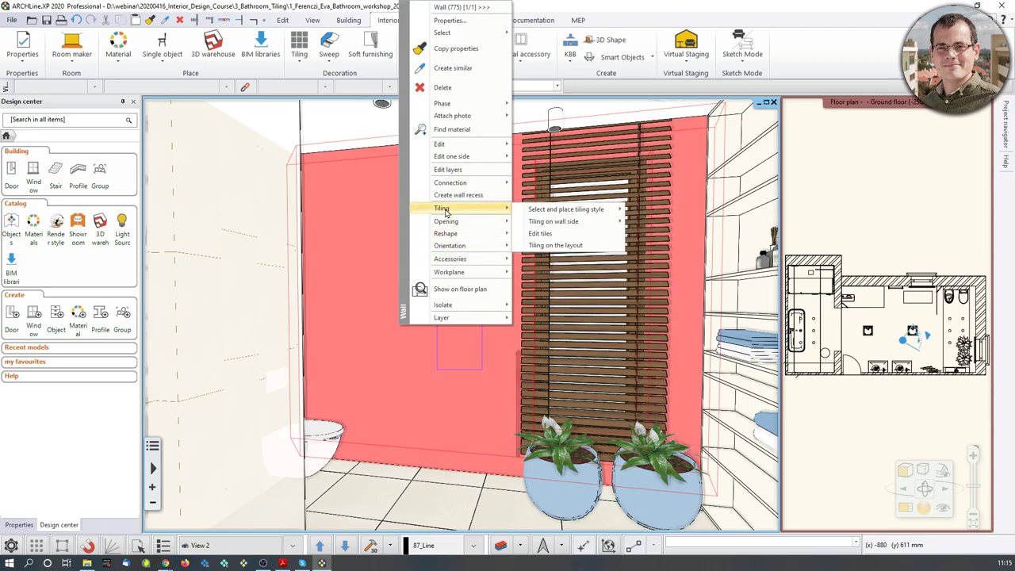
pyautogui.moveTo(544, 215)
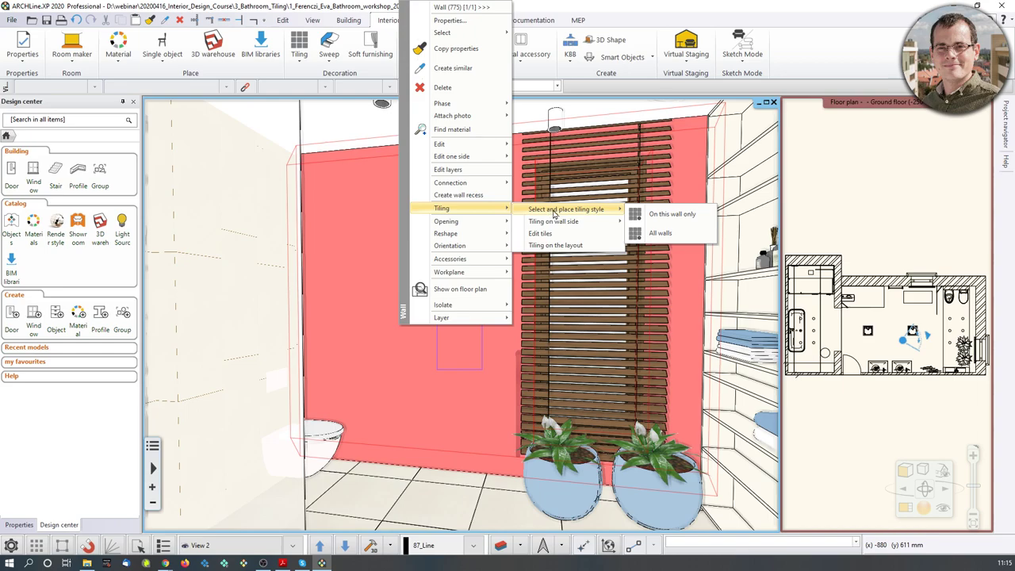
pyautogui.click(660, 233)
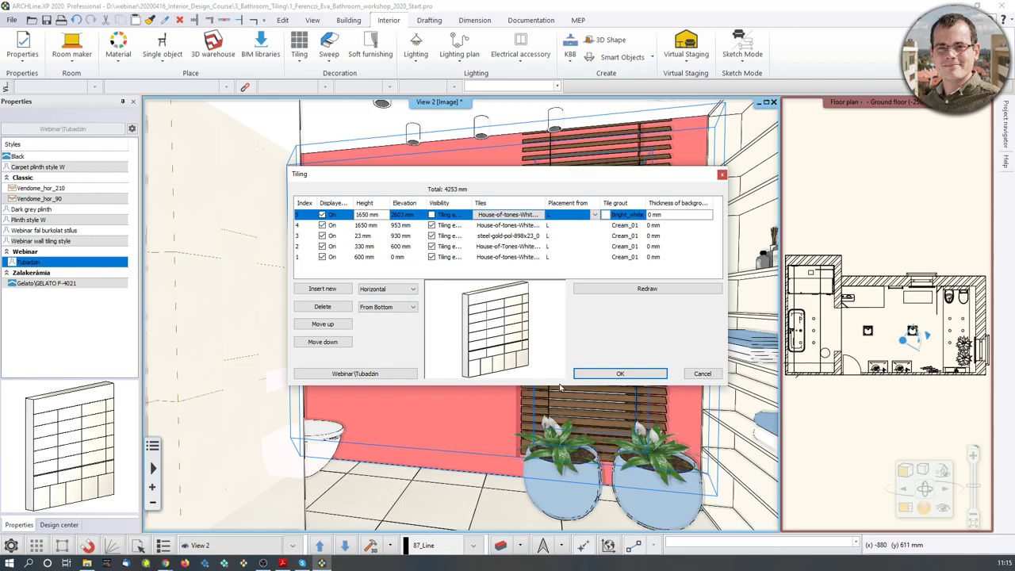
pyautogui.click(396, 376)
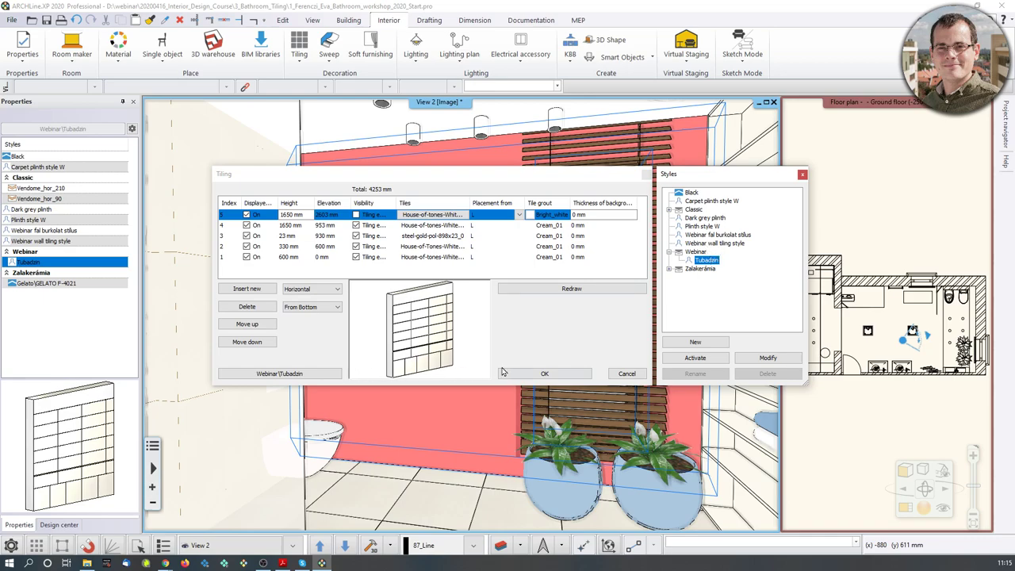
pyautogui.click(542, 374)
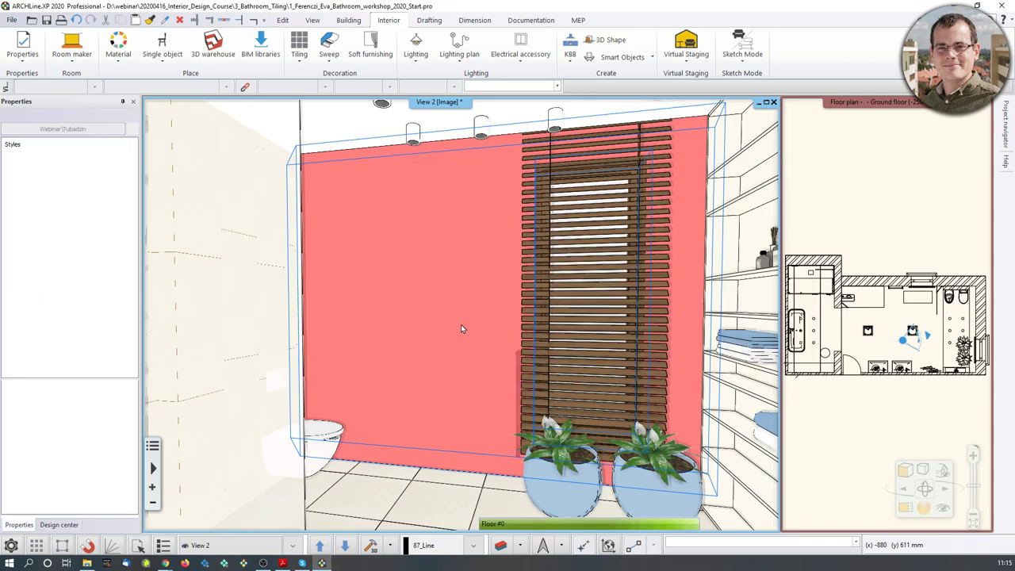
# Examine the new wall tiling around the room, including the gold strip by the bathtub, the upper edges and the washbasin wall
pyautogui.moveTo(511, 320); pyautogui.dragTo(385, 312, button='middle')
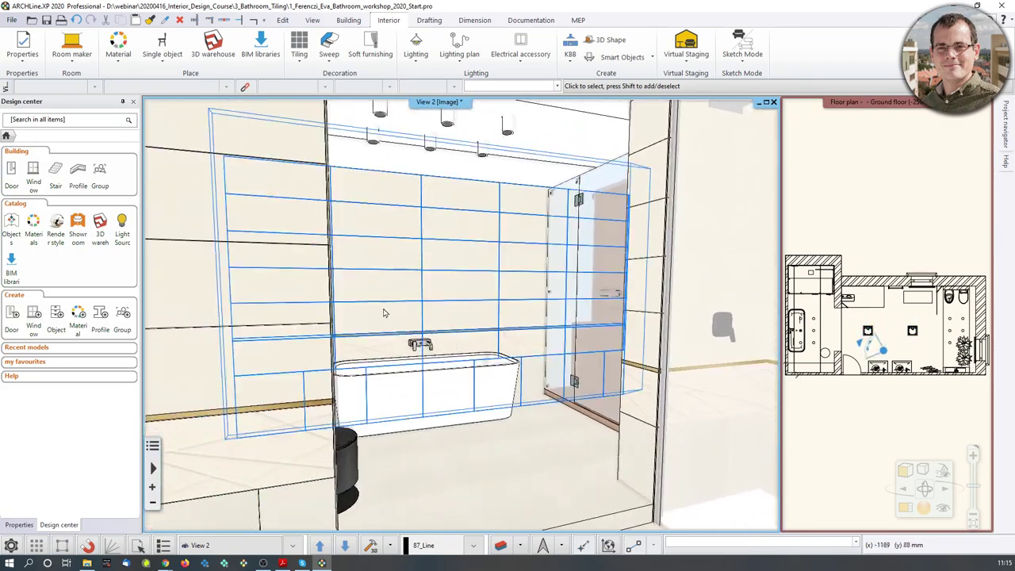
pyautogui.moveTo(609, 301); pyautogui.dragTo(444, 308, button='middle')
pyautogui.scroll(6, 412, 365)
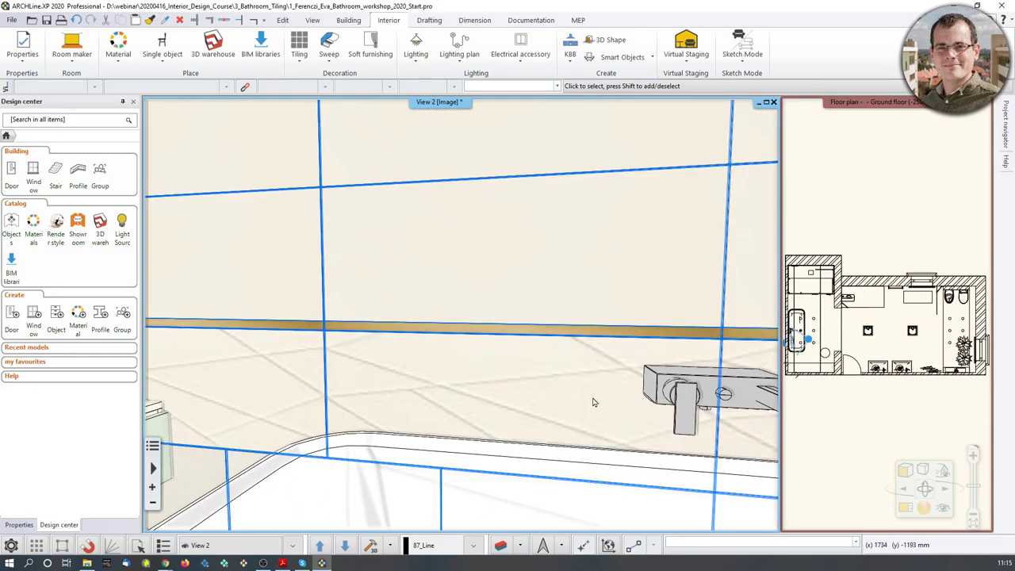
pyautogui.scroll(-2, 647, 323)
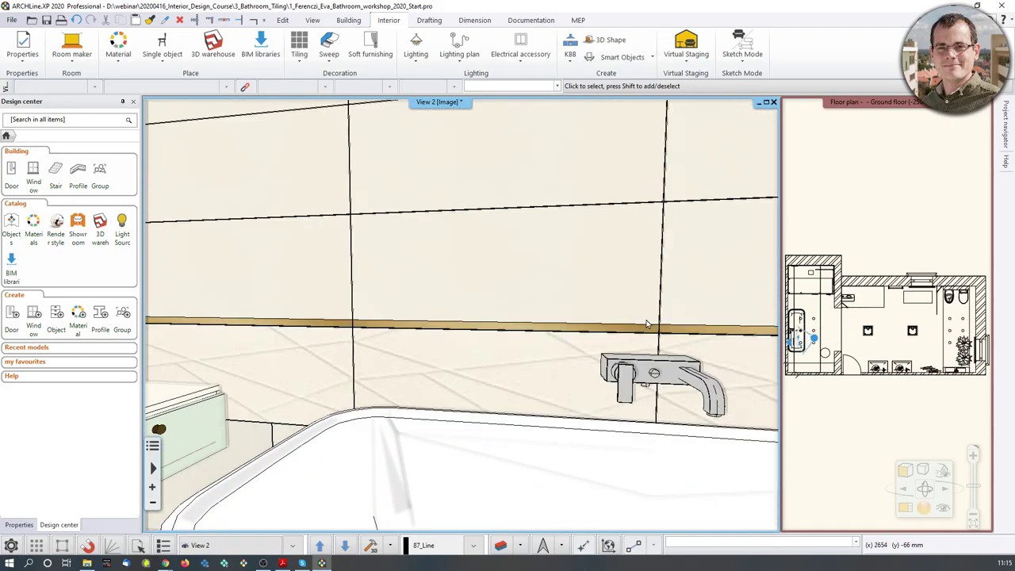
pyautogui.scroll(-6, 640, 316)
pyautogui.moveTo(531, 209); pyautogui.dragTo(521, 258, button='middle')
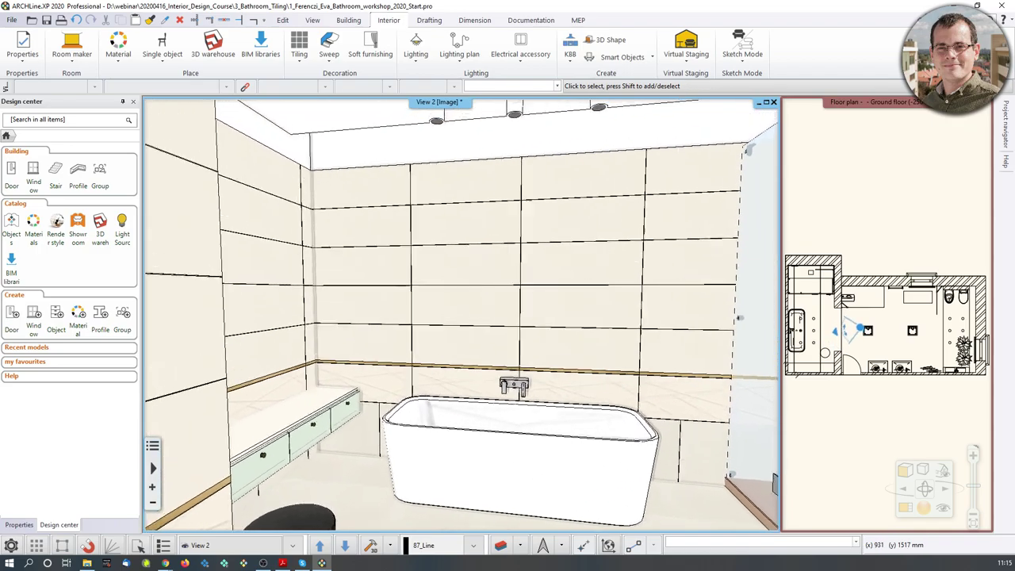
pyautogui.moveTo(504, 158); pyautogui.dragTo(434, 260, button='middle')
pyautogui.scroll(3, 533, 218)
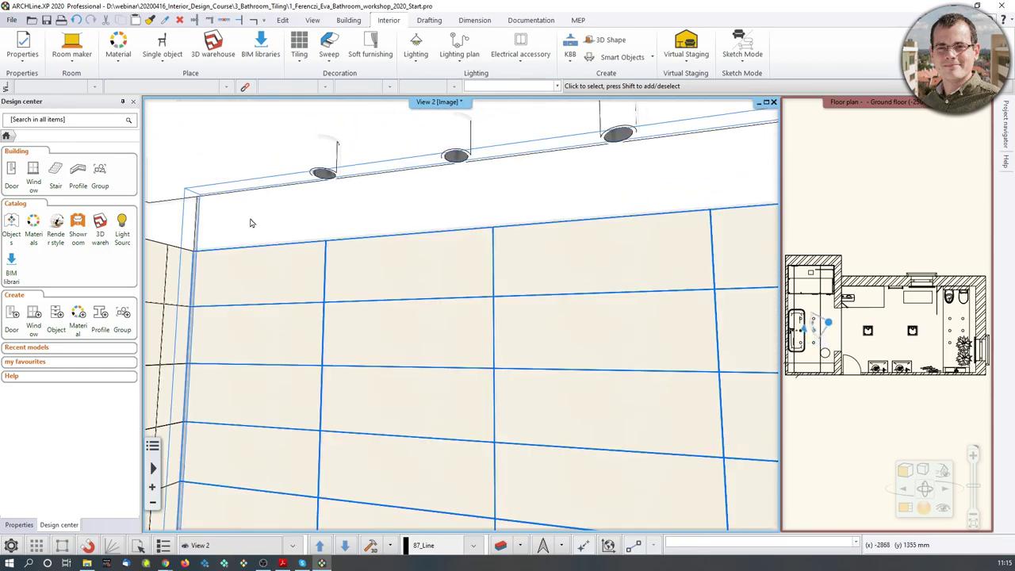
pyautogui.scroll(-5, 515, 232)
pyautogui.moveTo(525, 340); pyautogui.dragTo(437, 219, button='middle')
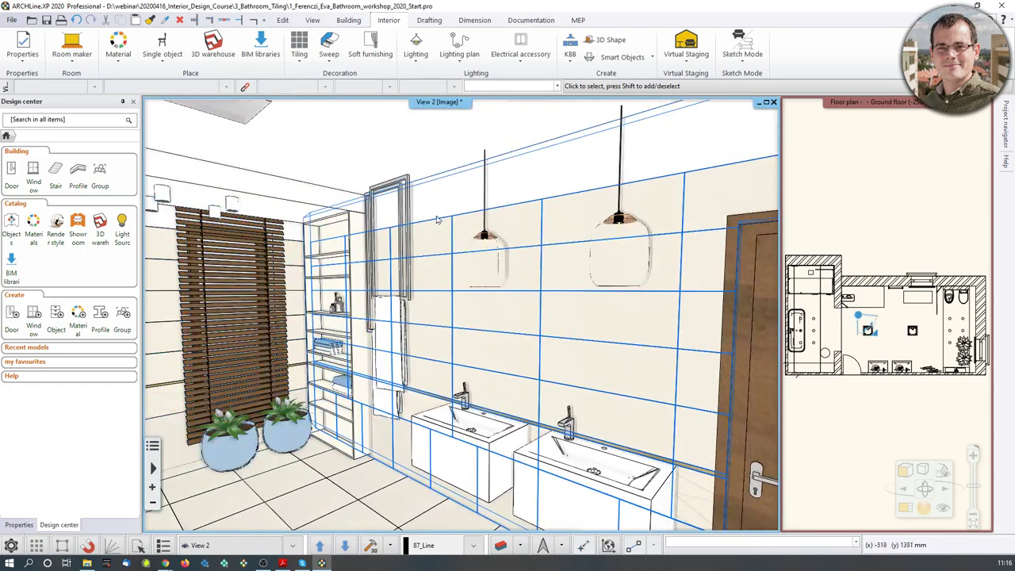
pyautogui.moveTo(503, 300); pyautogui.dragTo(401, 328, button='middle')
pyautogui.scroll(3, 501, 348)
pyautogui.moveTo(508, 356); pyautogui.dragTo(402, 357, button='middle')
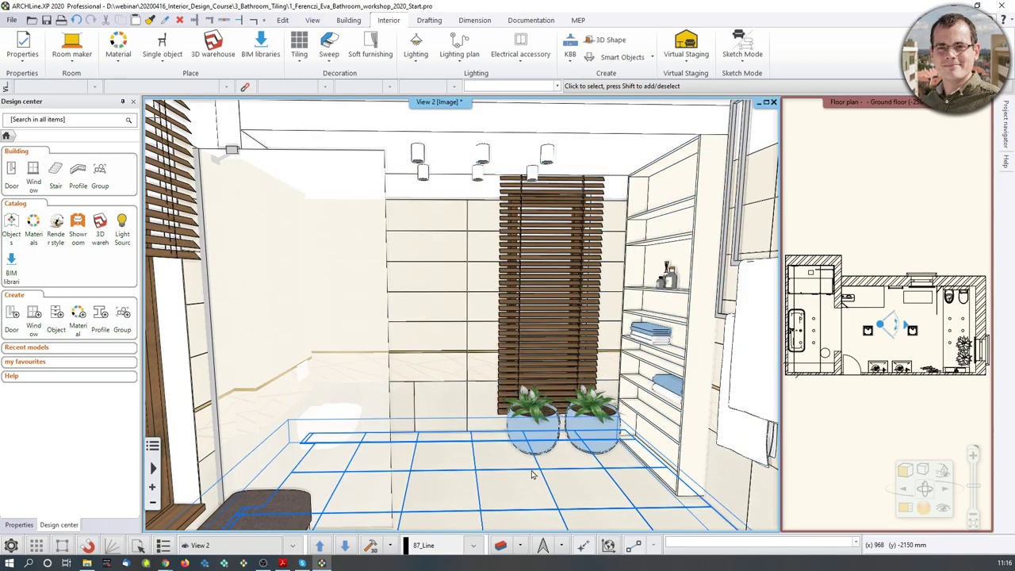
# Review the cursor and marker options, including the pre-selection outline and its colours for 2D and 3D views
pyautogui.scroll(-3, 536, 473)
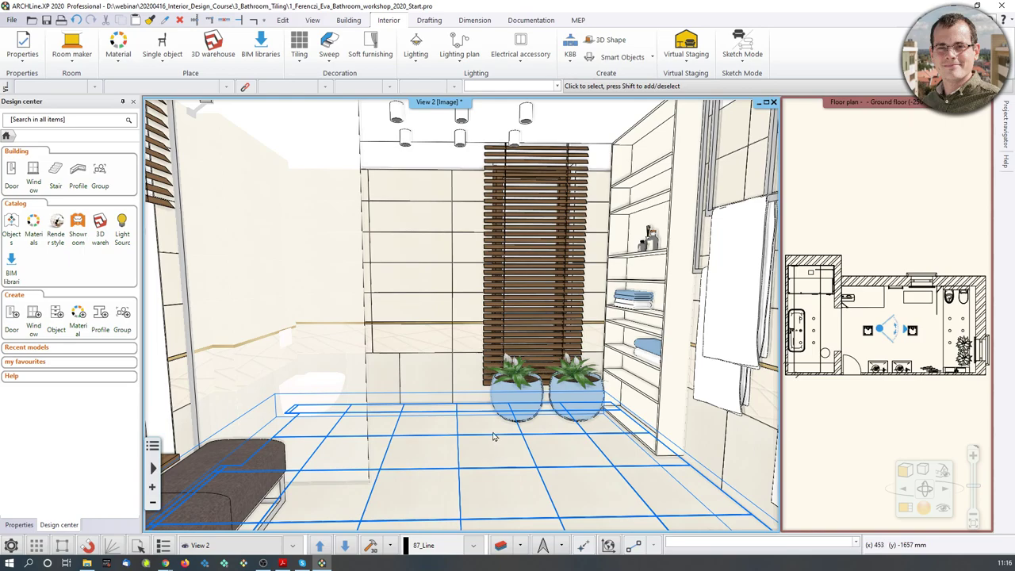
pyautogui.click(11, 546)
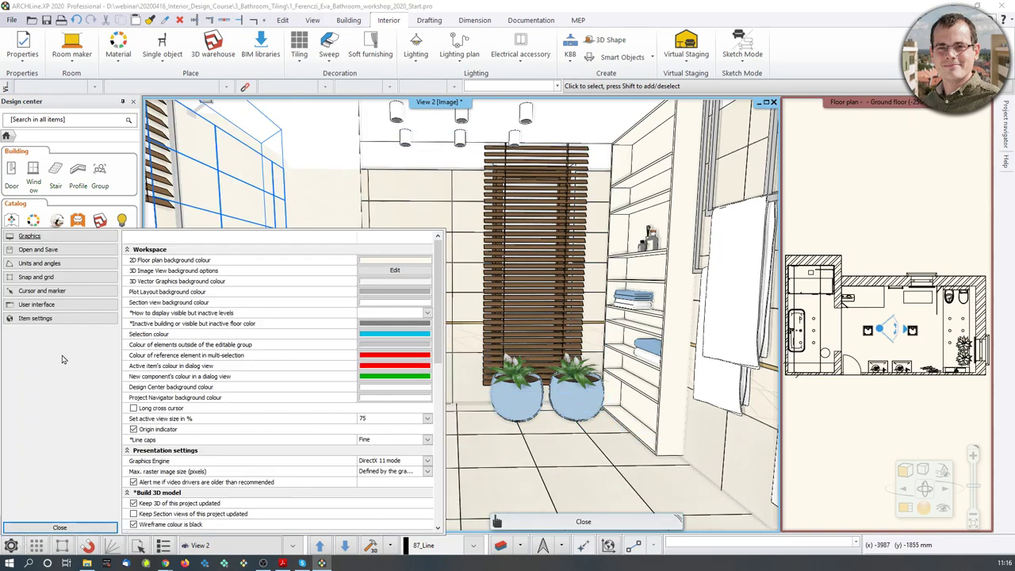
pyautogui.click(46, 292)
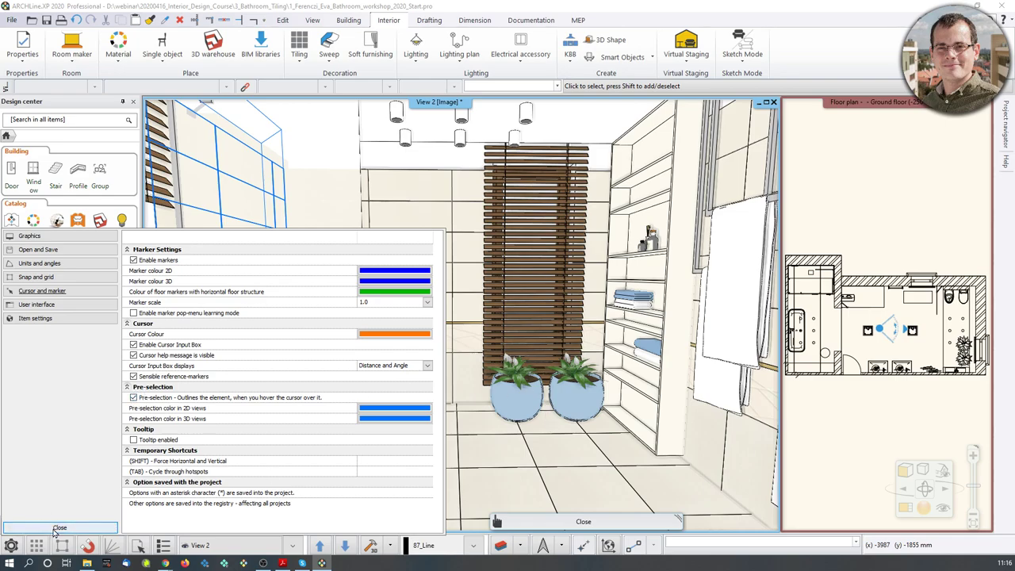
pyautogui.click(98, 528)
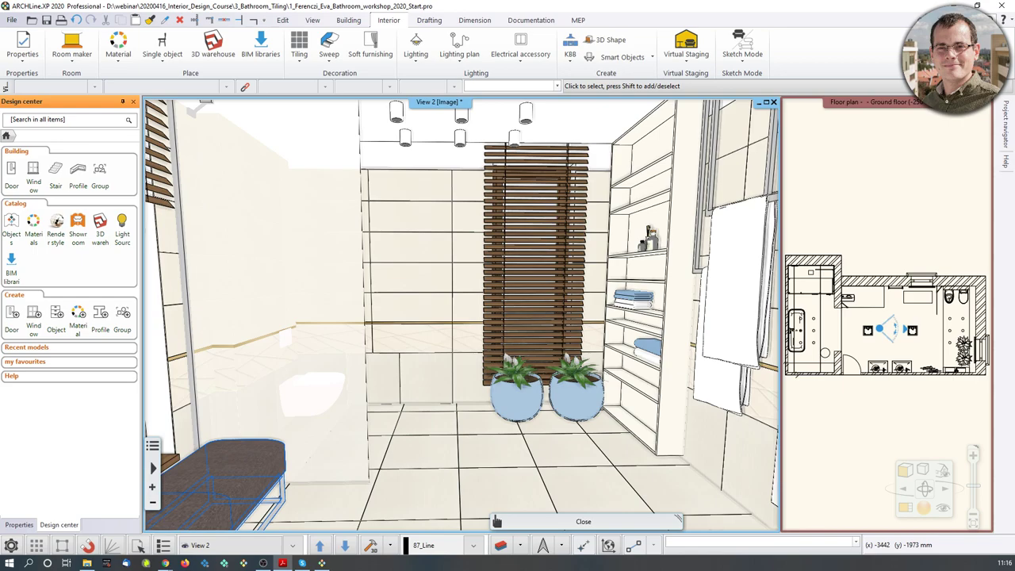
# Edit the main floor tiling to the Original orientation with a row shift (Dx) of 200 mm
pyautogui.rightClick(479, 460)
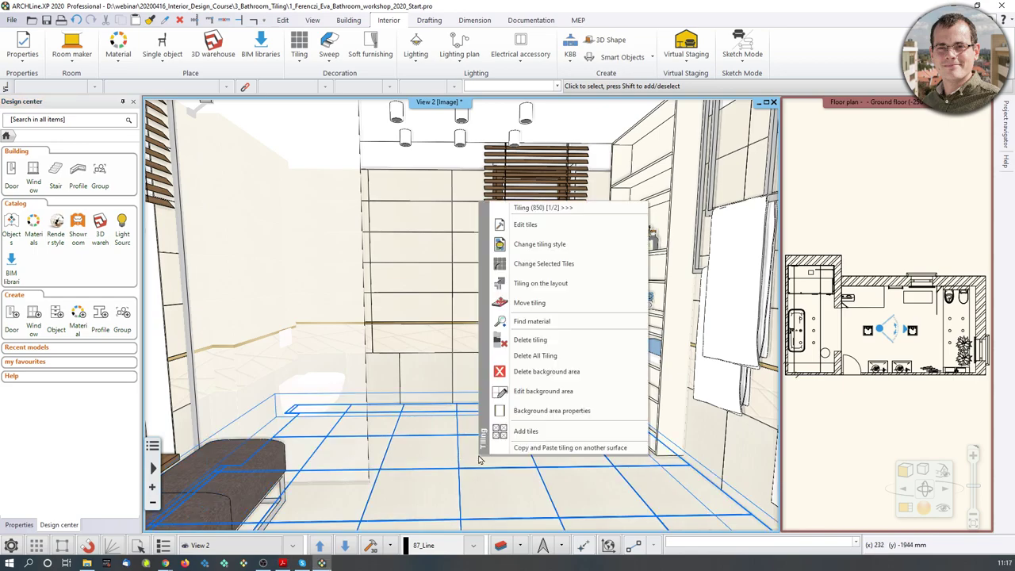
pyautogui.click(528, 224)
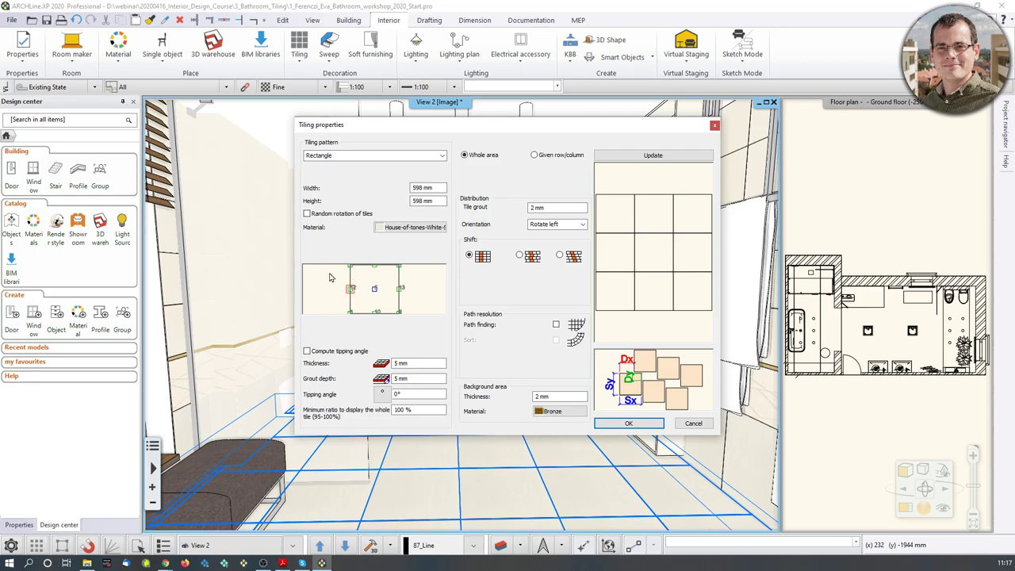
pyautogui.click(584, 225)
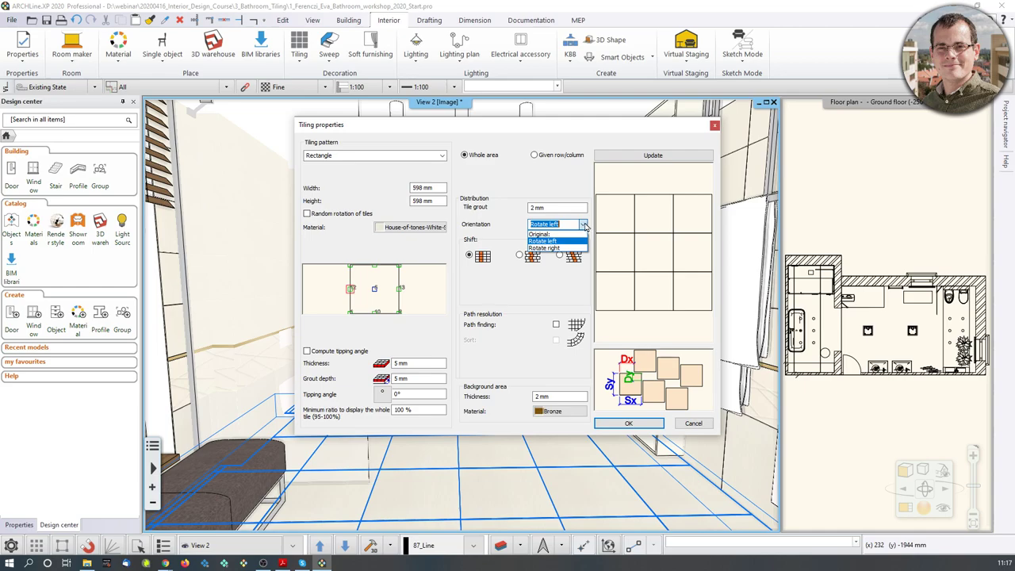
pyautogui.click(560, 237)
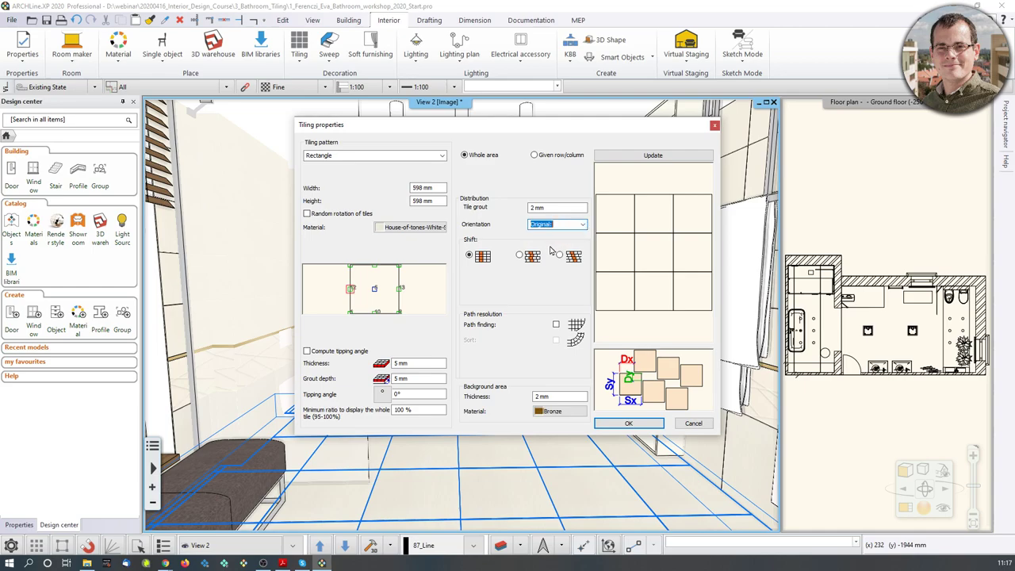
pyautogui.click(523, 257)
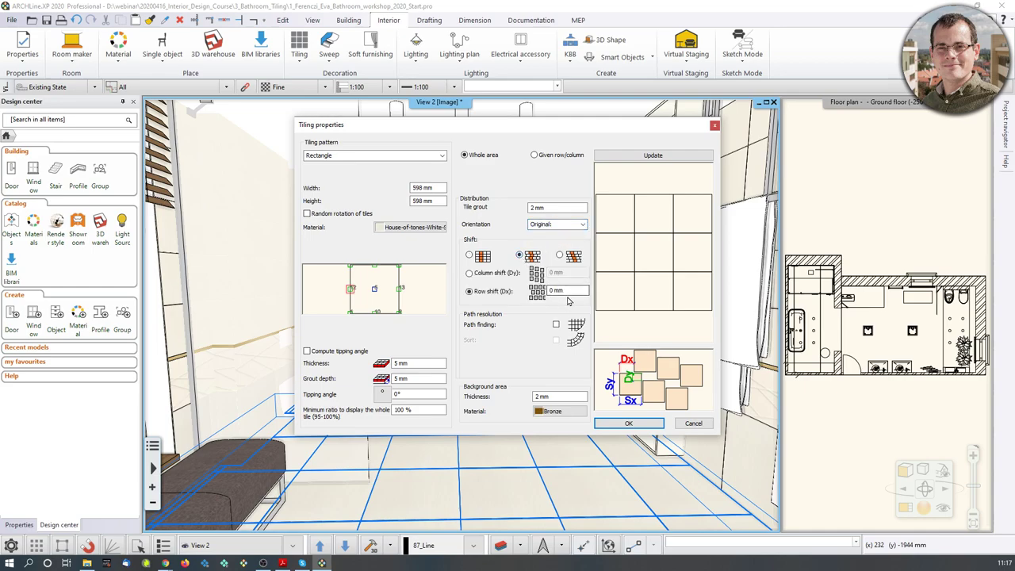
pyautogui.moveTo(568, 290); pyautogui.dragTo(536, 290)
pyautogui.write('22')
pyautogui.write('00')
pyautogui.click(653, 155)
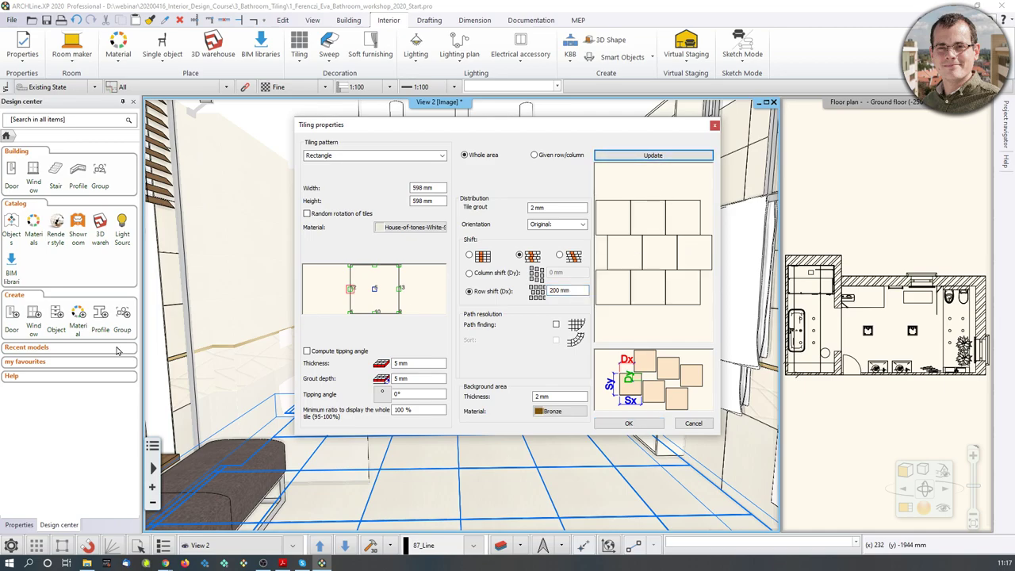
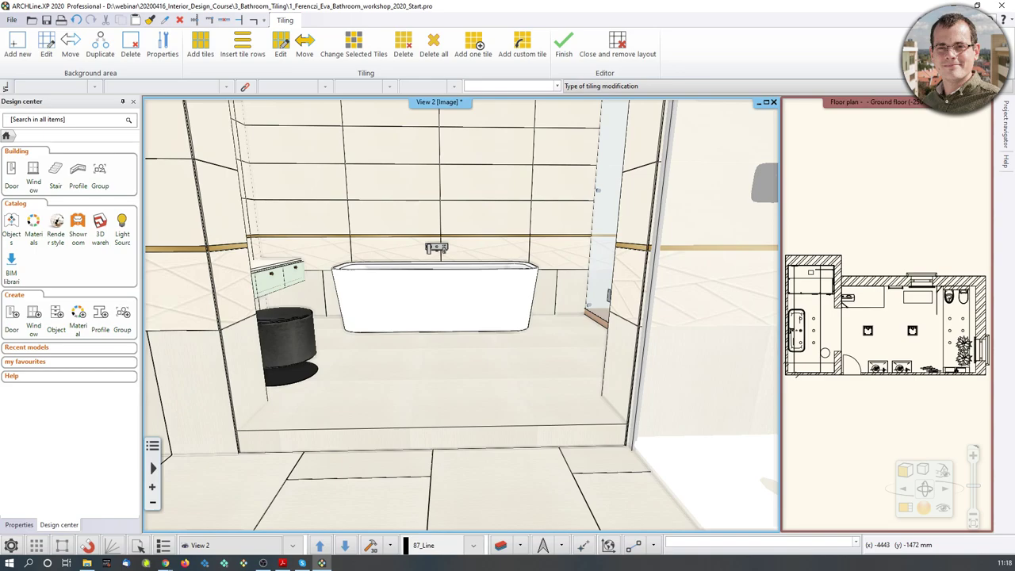
# Tile the full area of the raised bathtub slab with the 598 x 598 mm row-shifted pattern, starting from a point on the main floor
pyautogui.click(458, 389)
pyautogui.rightClick(458, 386)
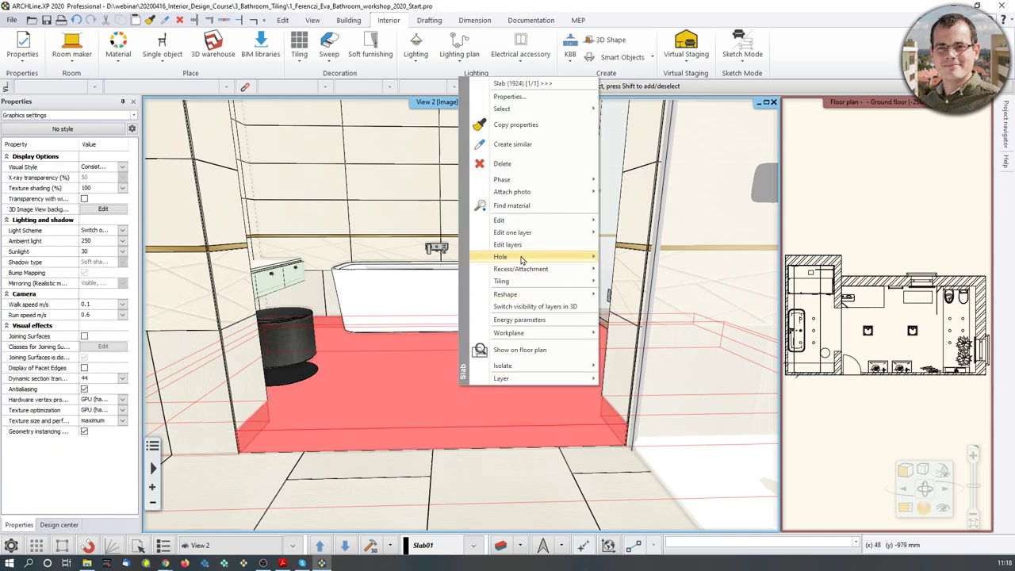
pyautogui.moveTo(538, 282)
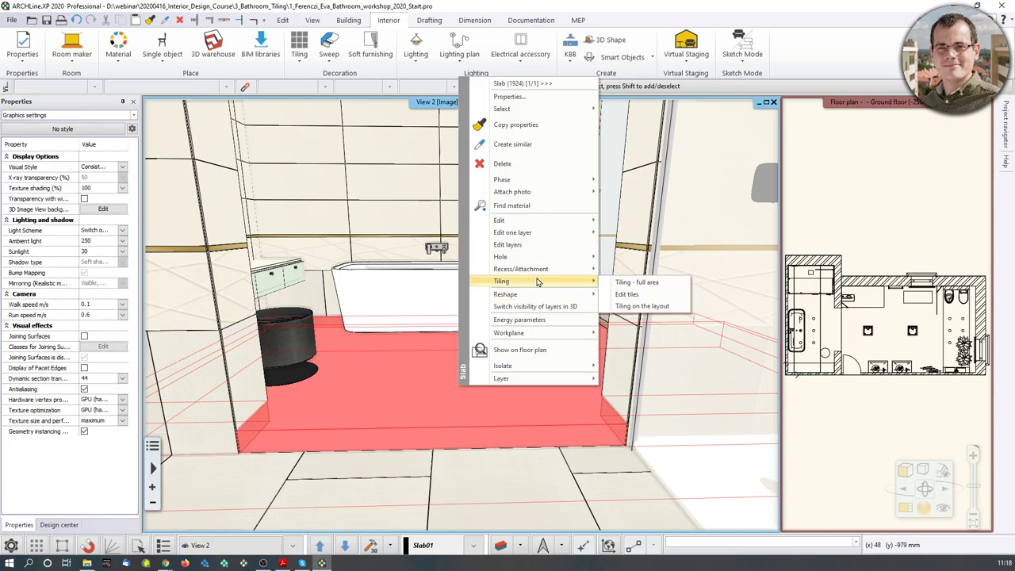
pyautogui.click(642, 283)
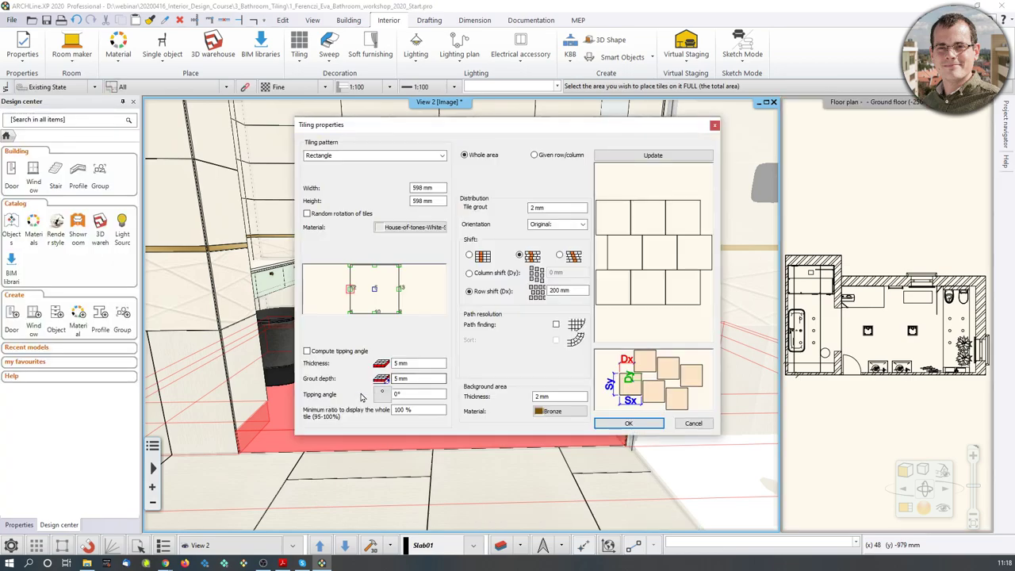
pyautogui.click(628, 423)
pyautogui.scroll(-2, 450, 455)
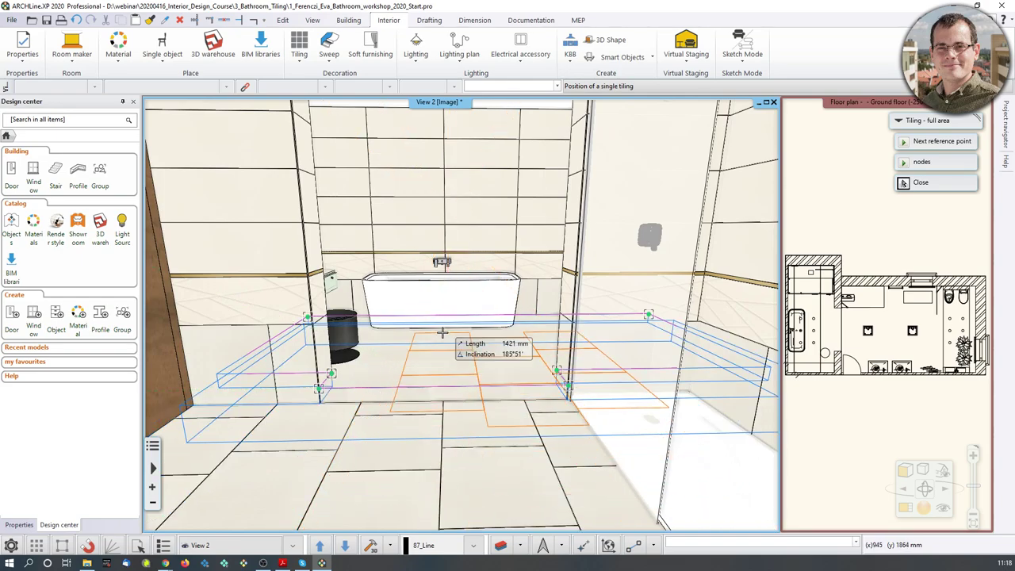
pyautogui.scroll(3, 396, 468)
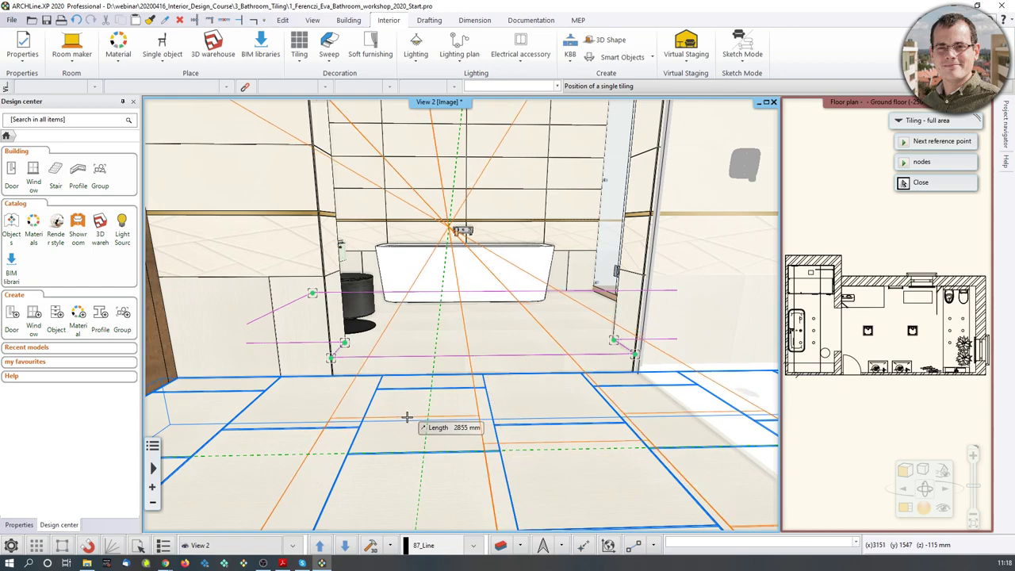
pyautogui.click(424, 427)
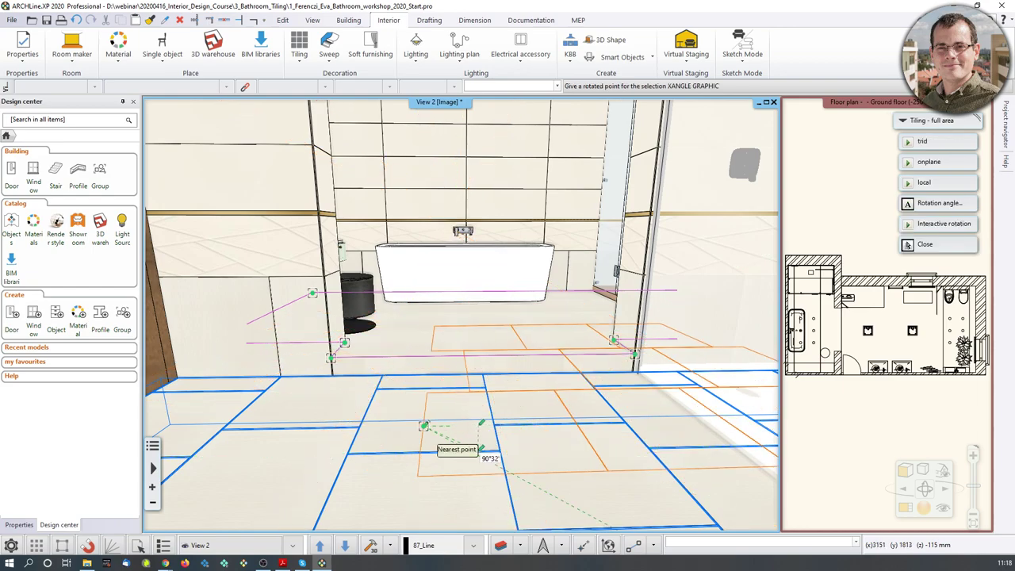
pyautogui.click(458, 426)
pyautogui.moveTo(516, 378); pyautogui.dragTo(455, 421, button='middle')
pyautogui.scroll(1, 455, 405)
pyautogui.scroll(-1, 442, 387)
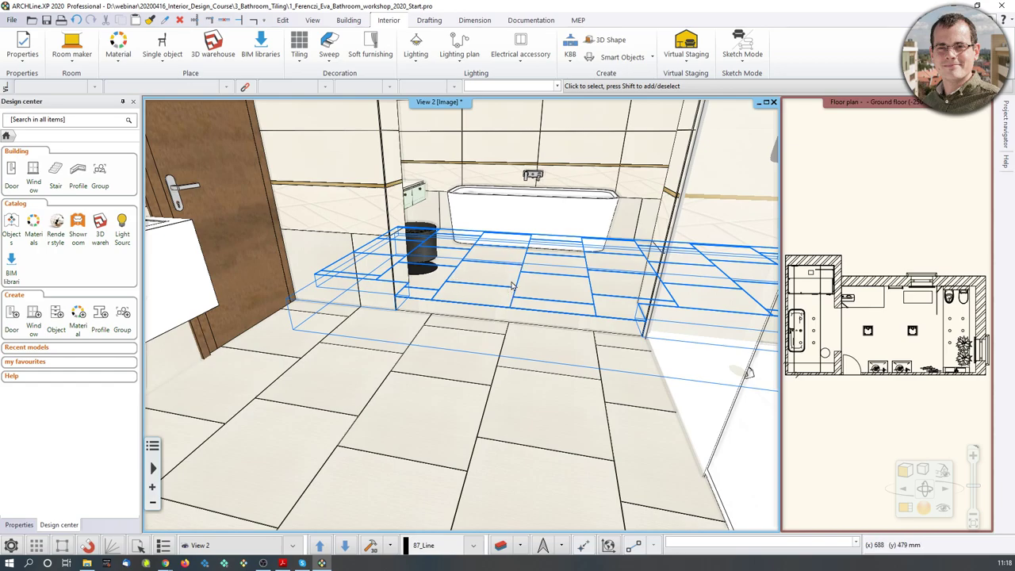
# Delete all tiling from the raised slab under the bathtub
pyautogui.rightClick(501, 286)
pyautogui.click(490, 283)
pyautogui.rightClick(497, 281)
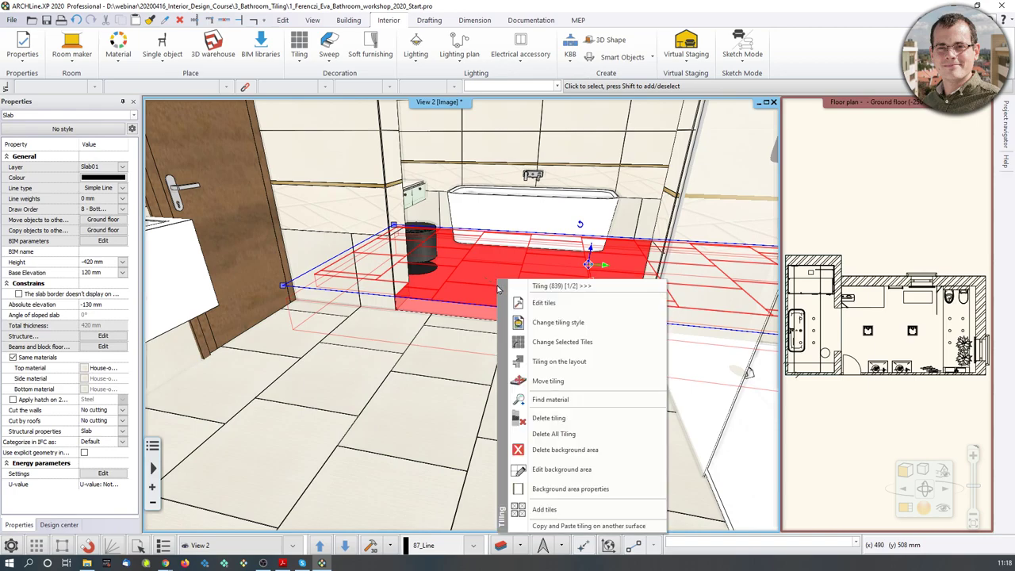
pyautogui.click(562, 435)
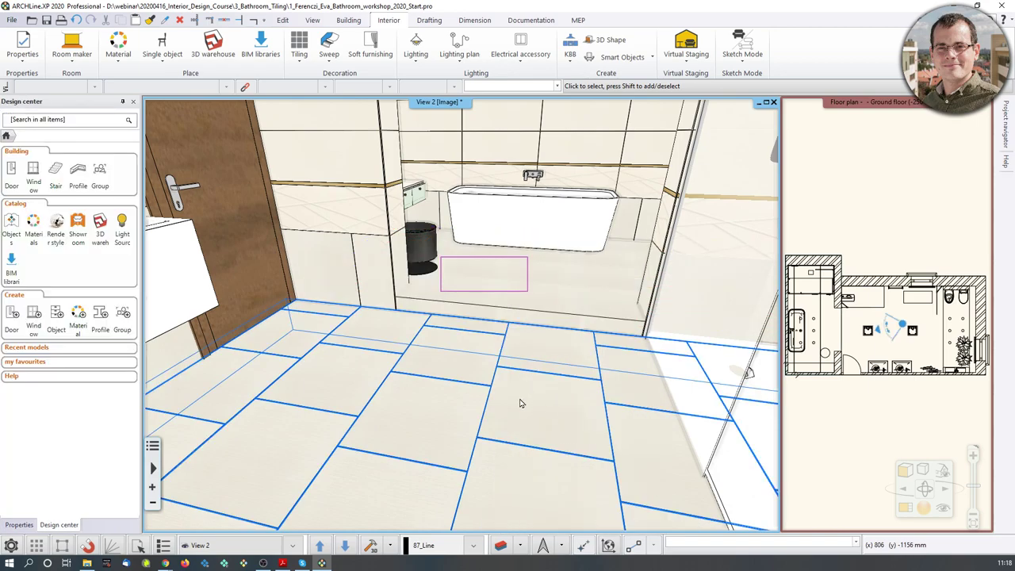
# Tile the full area of the raised bathtub slab, starting from the midpoint of a main-floor tile edge so the joints align
pyautogui.click(529, 294)
pyautogui.rightClick(529, 293)
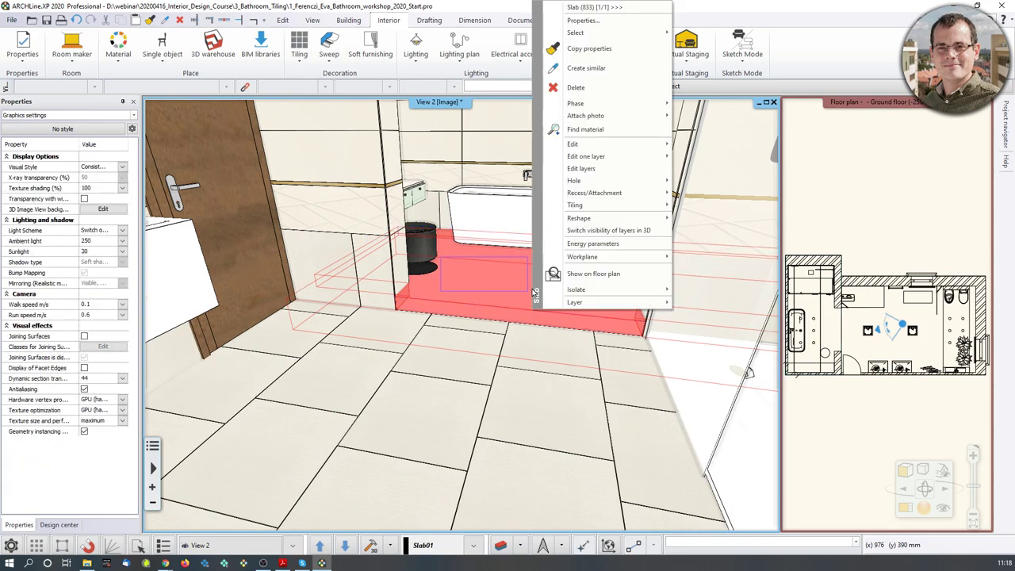
pyautogui.moveTo(588, 207)
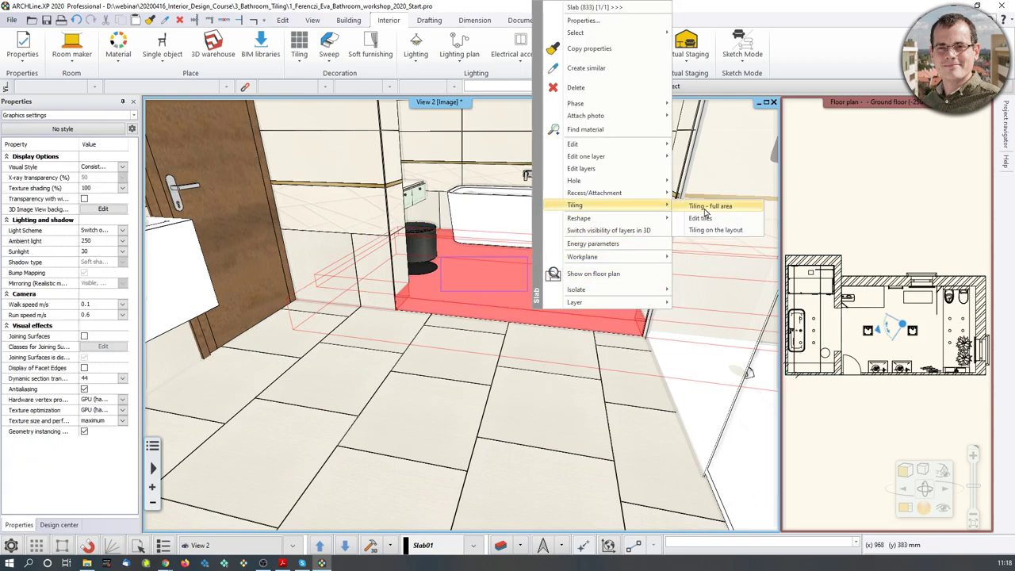
pyautogui.click(706, 209)
pyautogui.click(605, 420)
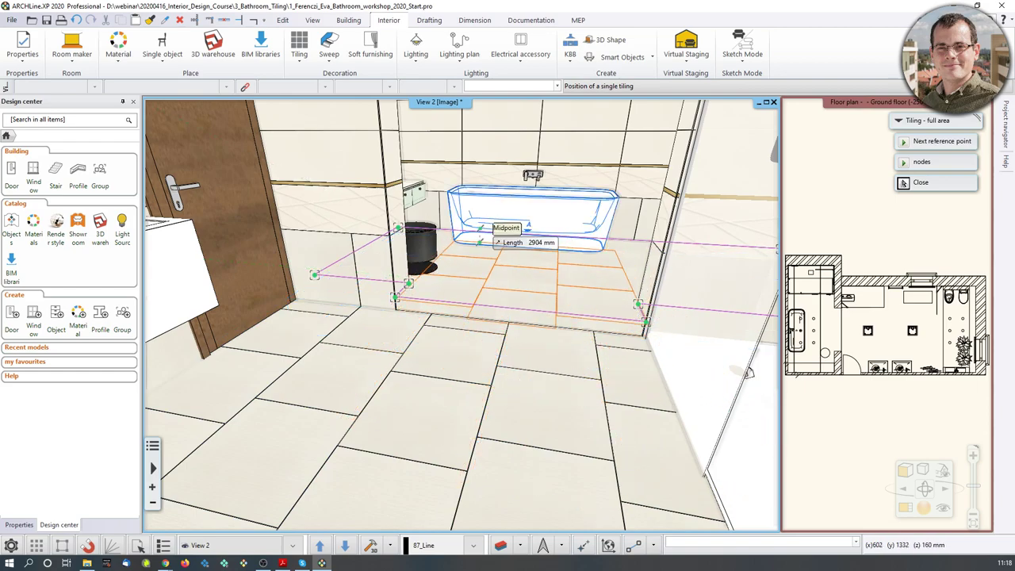
pyautogui.click(527, 230)
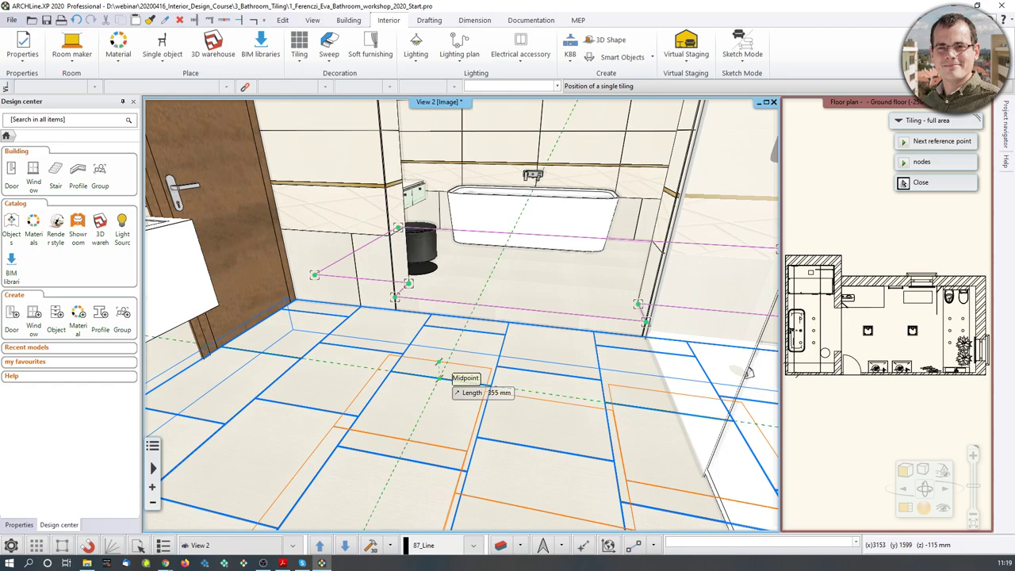
pyautogui.click(440, 377)
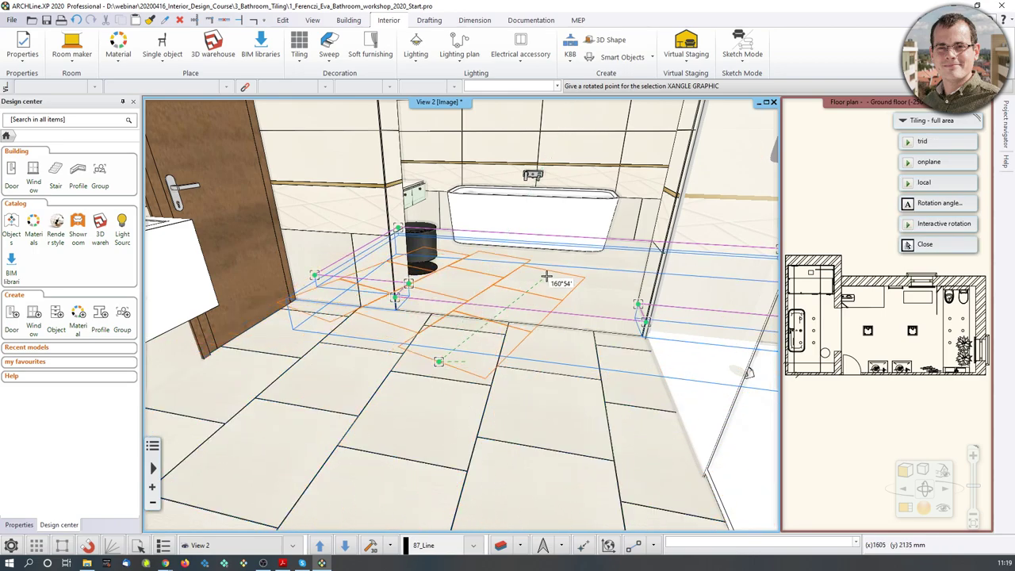
pyautogui.click(439, 361)
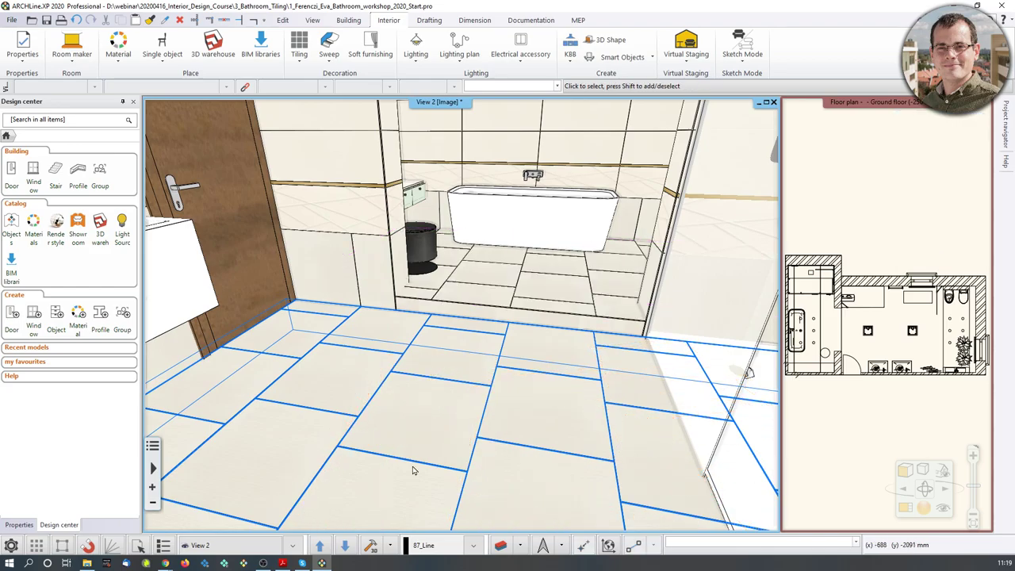
# Examine the alignment of the floor tiles at the bathtub step, then the washbasin side and the shower area
pyautogui.scroll(5, 570, 329)
pyautogui.scroll(-6, 661, 299)
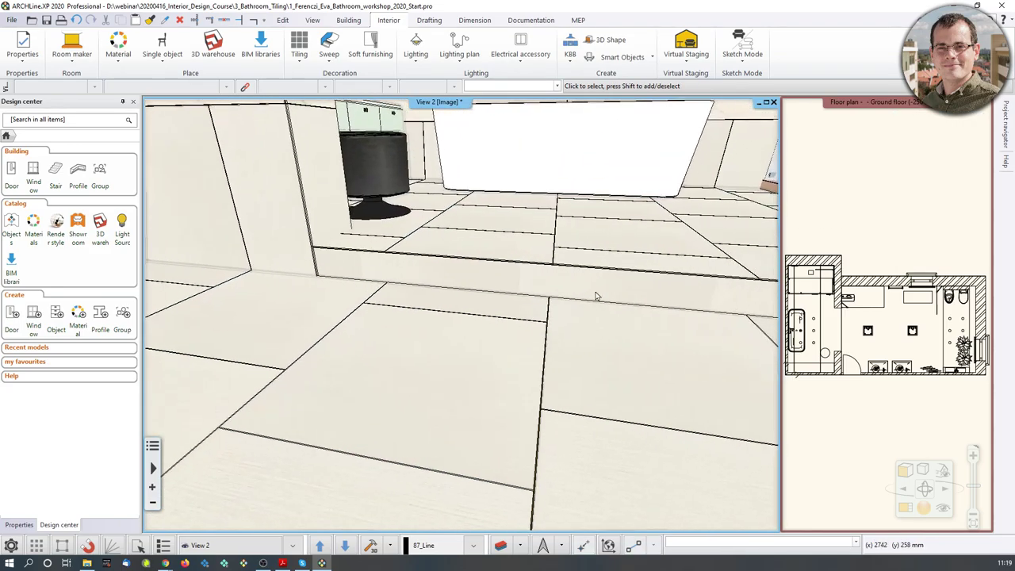
pyautogui.moveTo(422, 260); pyautogui.dragTo(495, 325, button='middle')
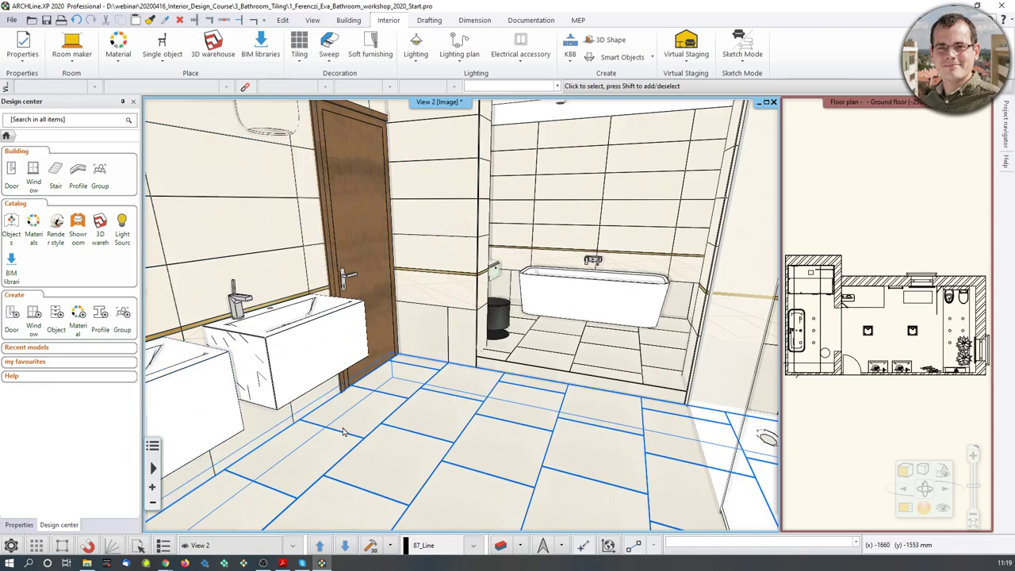
pyautogui.moveTo(562, 400)
pyautogui.mouseDown(button='middle')
pyautogui.moveTo(560, 389)
pyautogui.moveTo(483, 351)
pyautogui.moveTo(429, 372)
pyautogui.moveTo(283, 382)
pyautogui.mouseUp(button='middle')
pyautogui.moveTo(607, 397); pyautogui.dragTo(309, 383, button='middle')
pyautogui.moveTo(543, 403); pyautogui.dragTo(270, 285, button='middle')
pyautogui.scroll(1, 509, 322)
pyautogui.moveTo(510, 322)
pyautogui.mouseDown(button='middle')
pyautogui.moveTo(578, 319)
pyautogui.moveTo(498, 314)
pyautogui.mouseUp(button='middle')
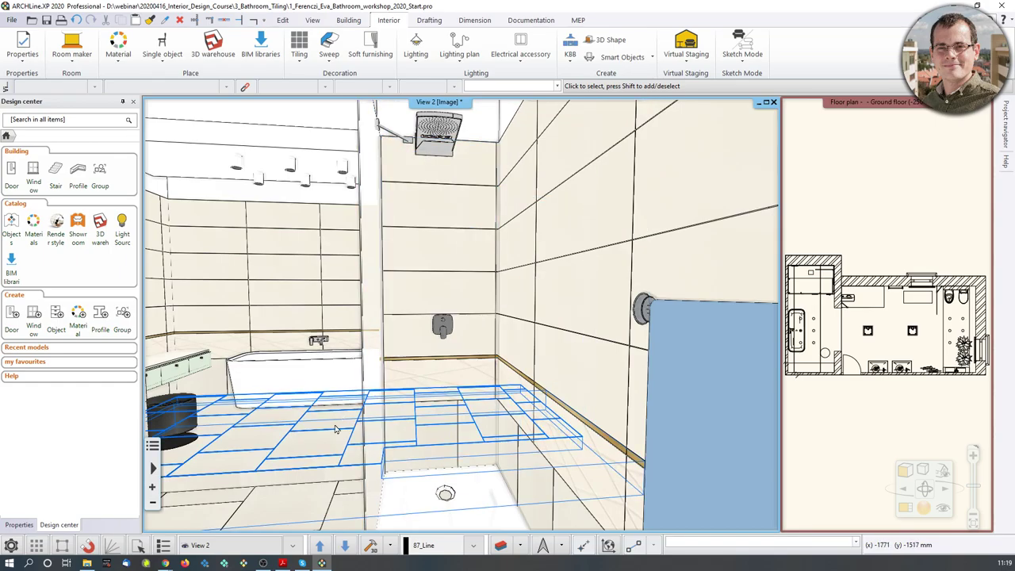
# Edit the tiling style of the wall behind the shower and delete every row except the steel-gold strip
pyautogui.click(344, 547)
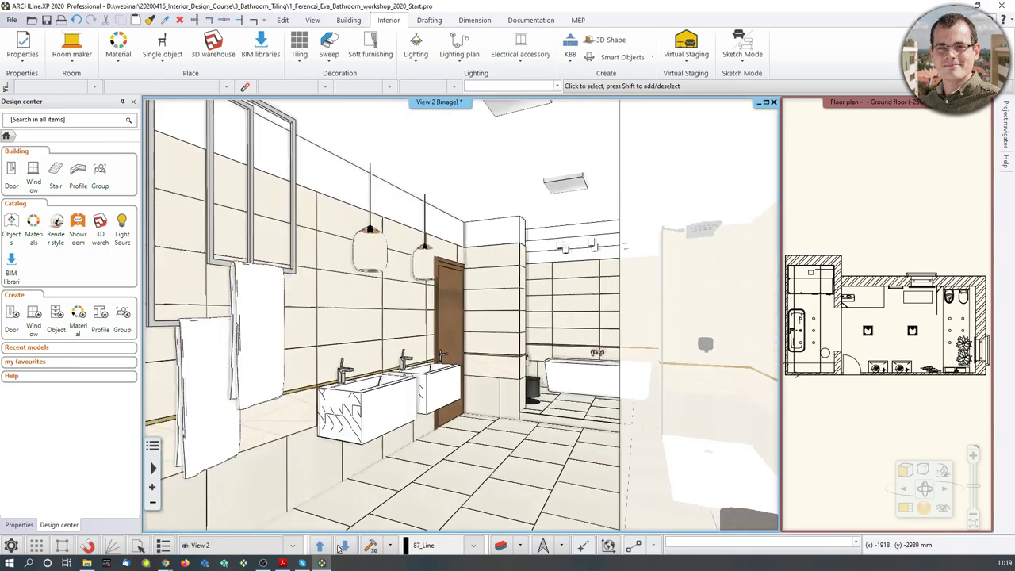
pyautogui.click(321, 547)
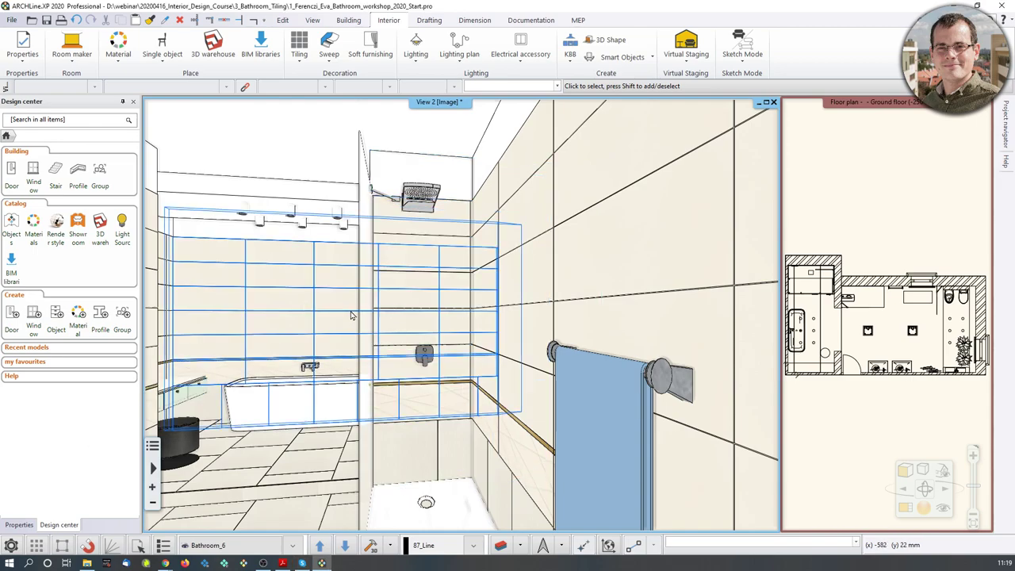
pyautogui.rightClick(420, 294)
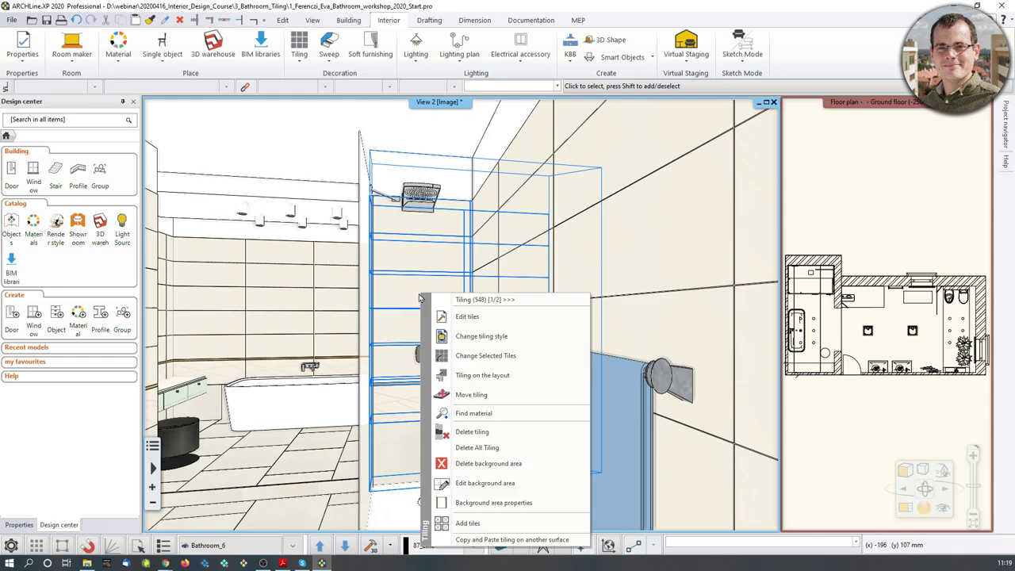
pyautogui.click(456, 339)
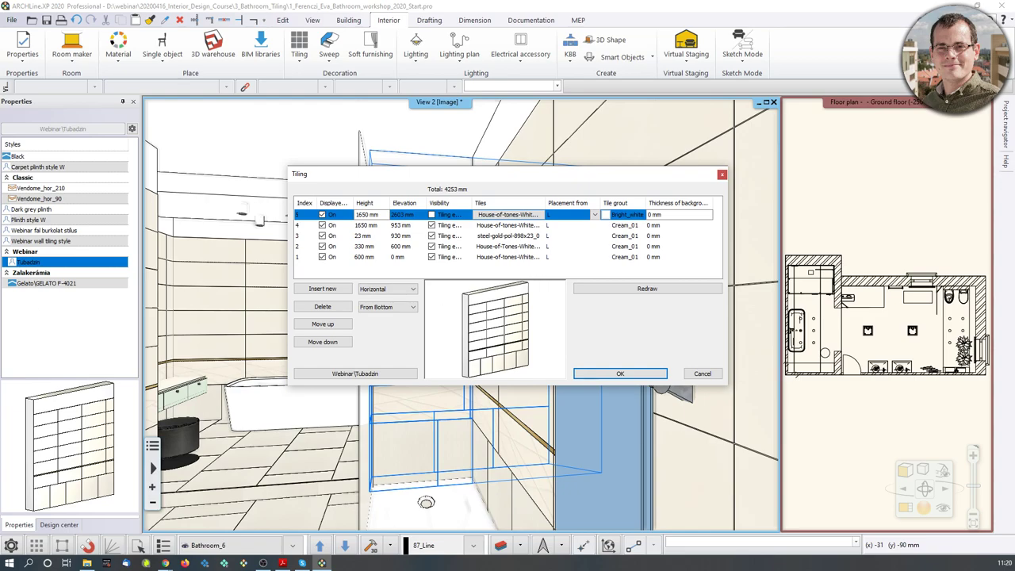
pyautogui.click(322, 306)
pyautogui.click(335, 308)
pyautogui.click(336, 309)
pyautogui.click(336, 309)
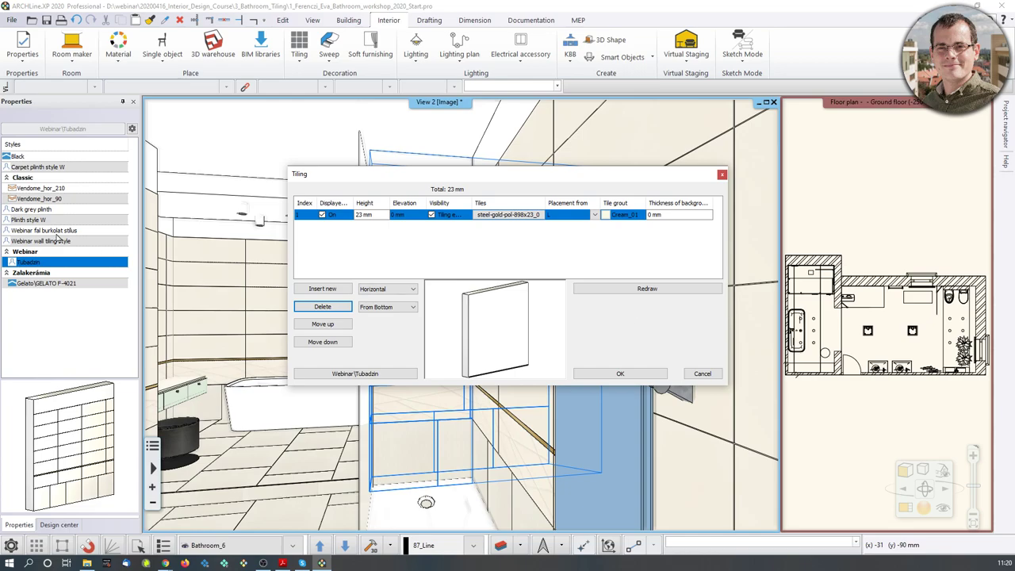
# Set the remaining steel-gold row's height to 2600 mm, refresh the preview and open the row's tile properties
pyautogui.click(364, 216)
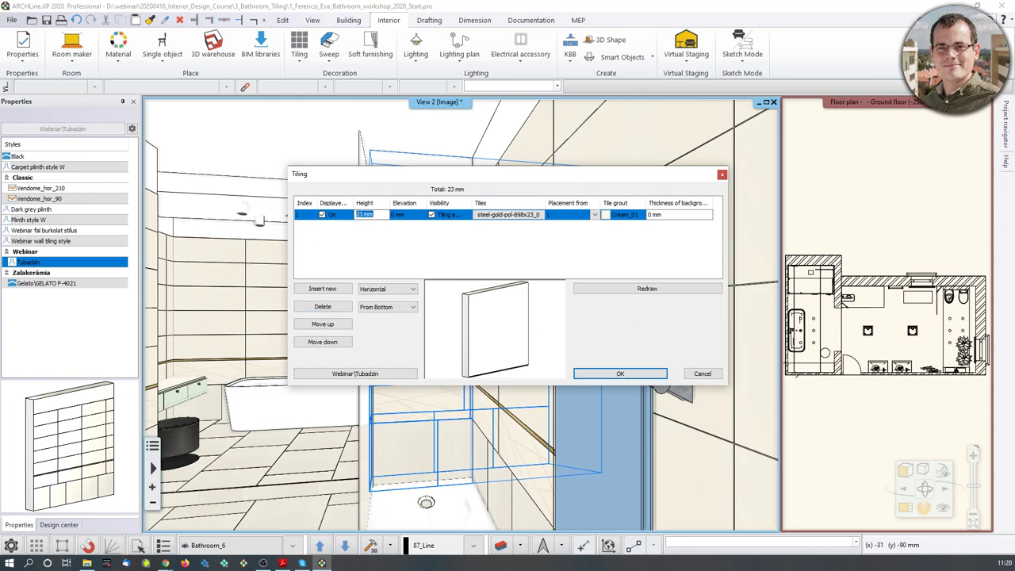
pyautogui.write('2600')
pyautogui.click(584, 289)
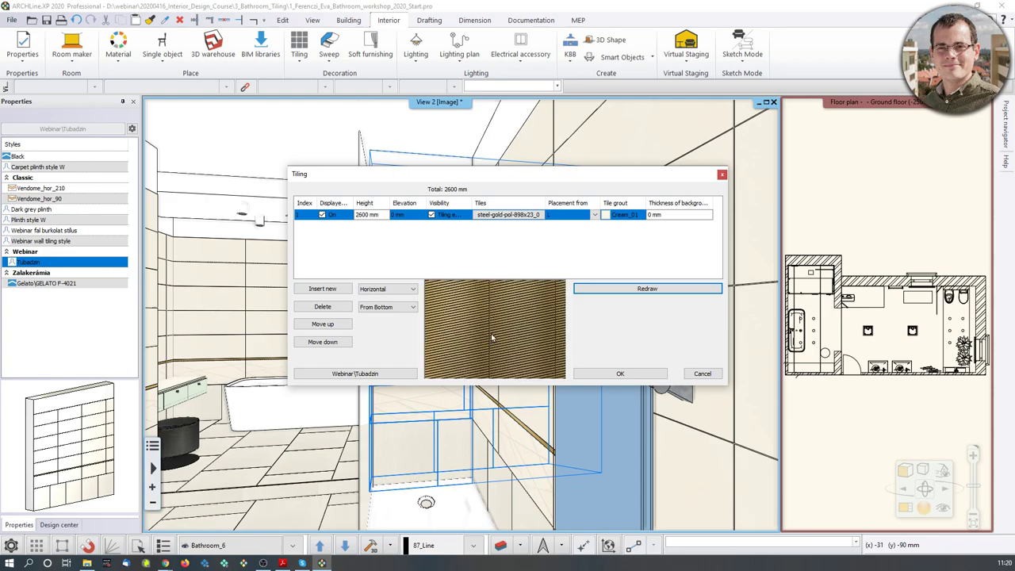
pyautogui.scroll(-1, 492, 324)
pyautogui.moveTo(492, 322); pyautogui.dragTo(480, 334, button='middle')
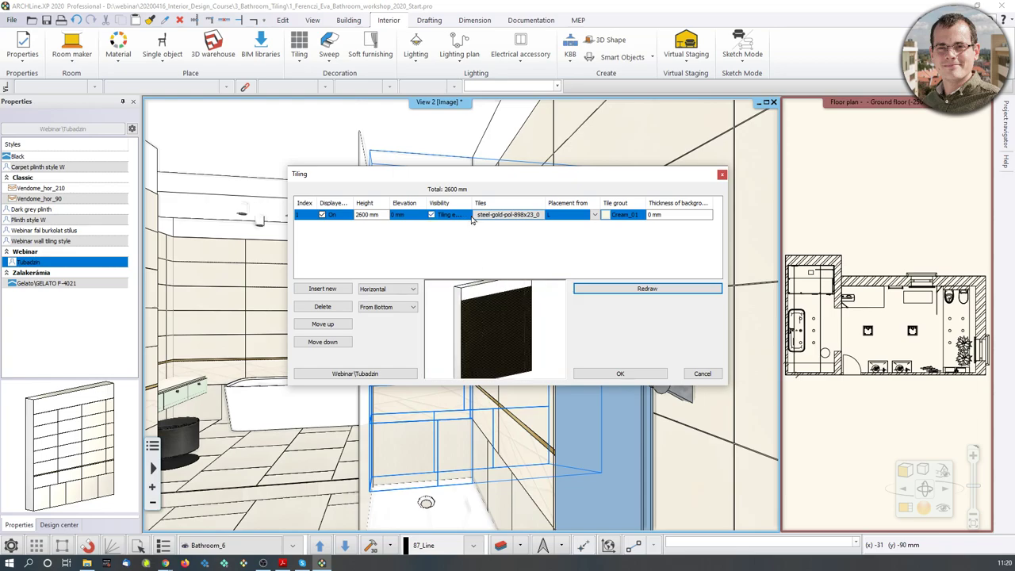
pyautogui.doubleClick(502, 214)
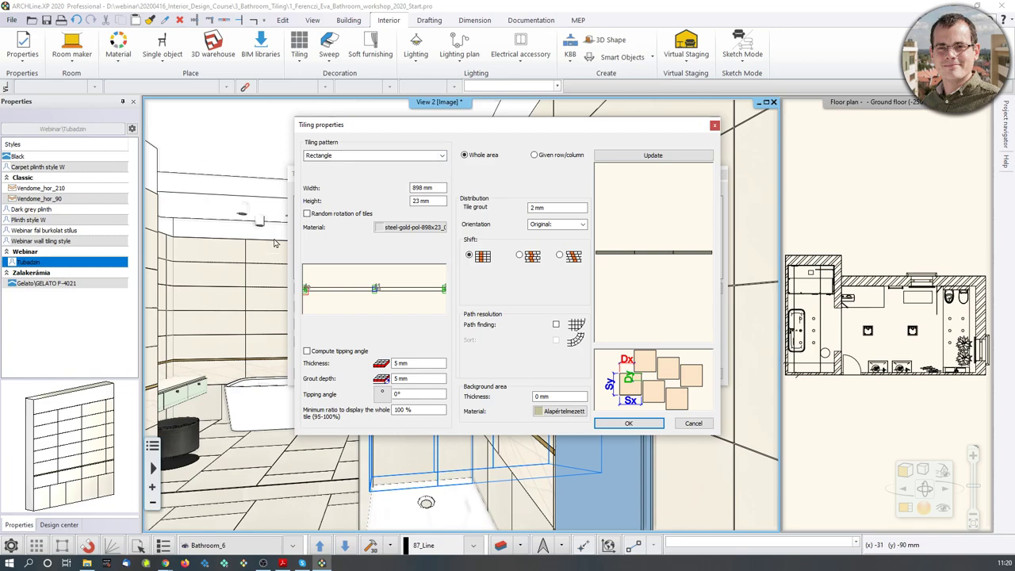
# Switch the row's tiling pattern to Built-in patterns and look through the available patterns such as Herringbone parquet
pyautogui.click(372, 155)
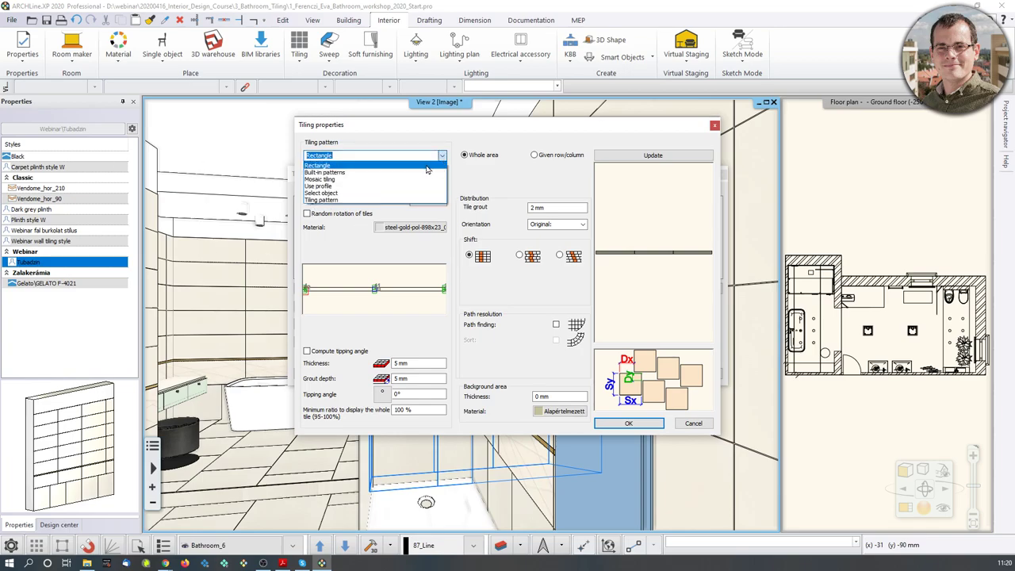
pyautogui.click(426, 172)
pyautogui.click(419, 173)
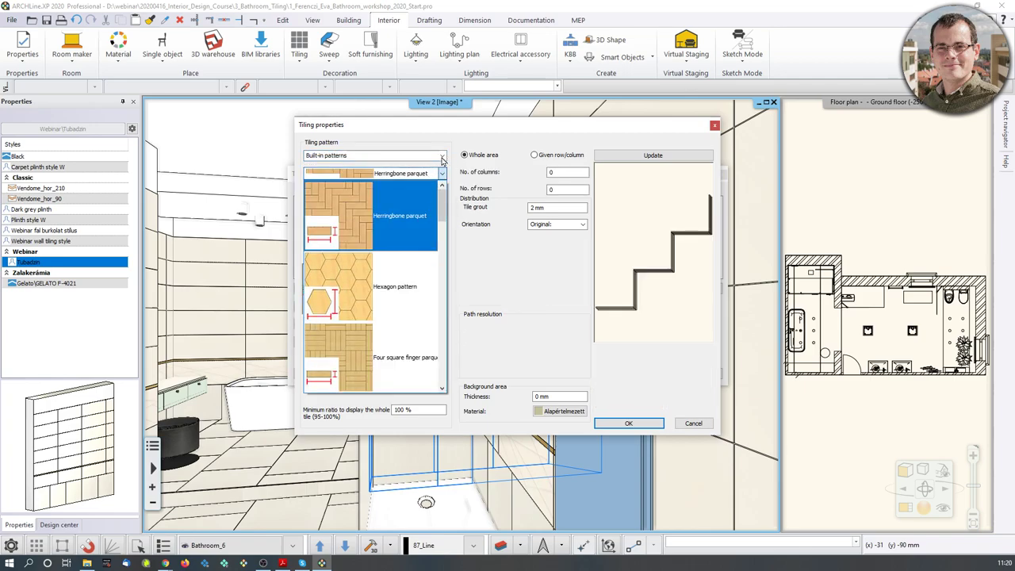
pyautogui.scroll(-2, 383, 362)
pyautogui.scroll(2, 383, 362)
pyautogui.click(412, 188)
# Set the row's tiling pattern to Mosaic tiling and choose the type "Mosaic tiling with hexagons"
pyautogui.click(373, 156)
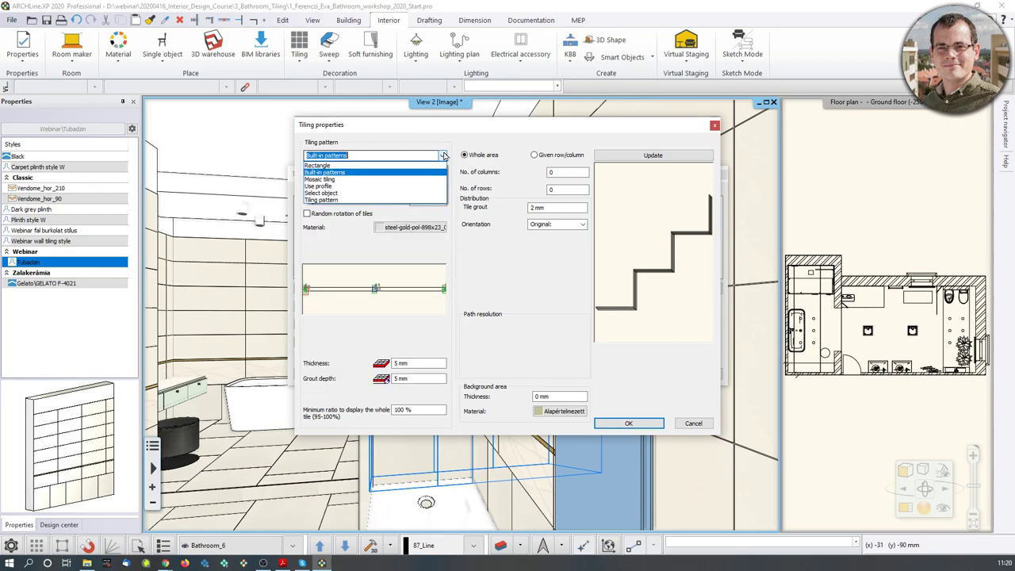
pyautogui.click(375, 181)
pyautogui.moveTo(474, 185); pyautogui.dragTo(648, 115)
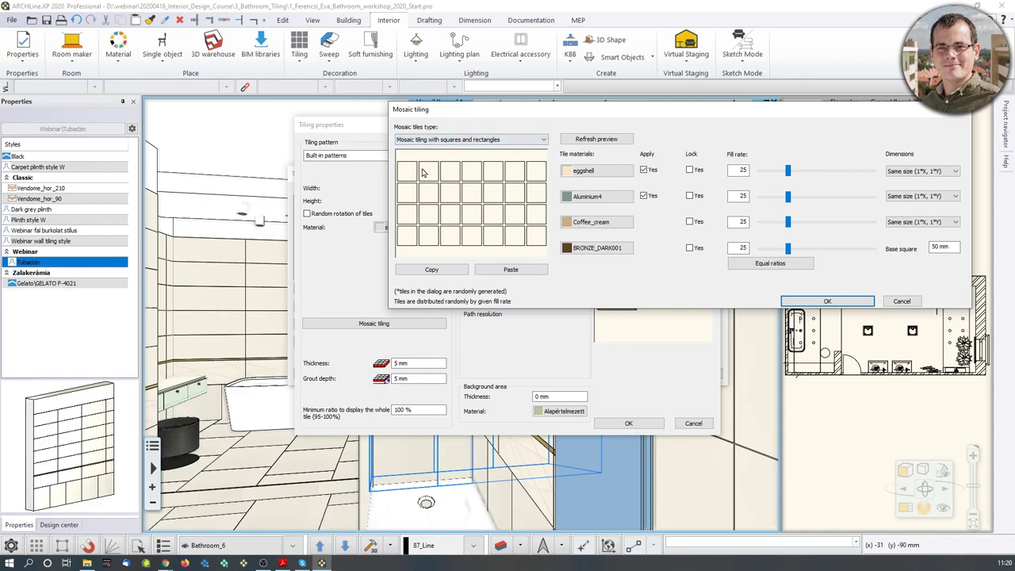
pyautogui.click(485, 141)
pyautogui.click(460, 163)
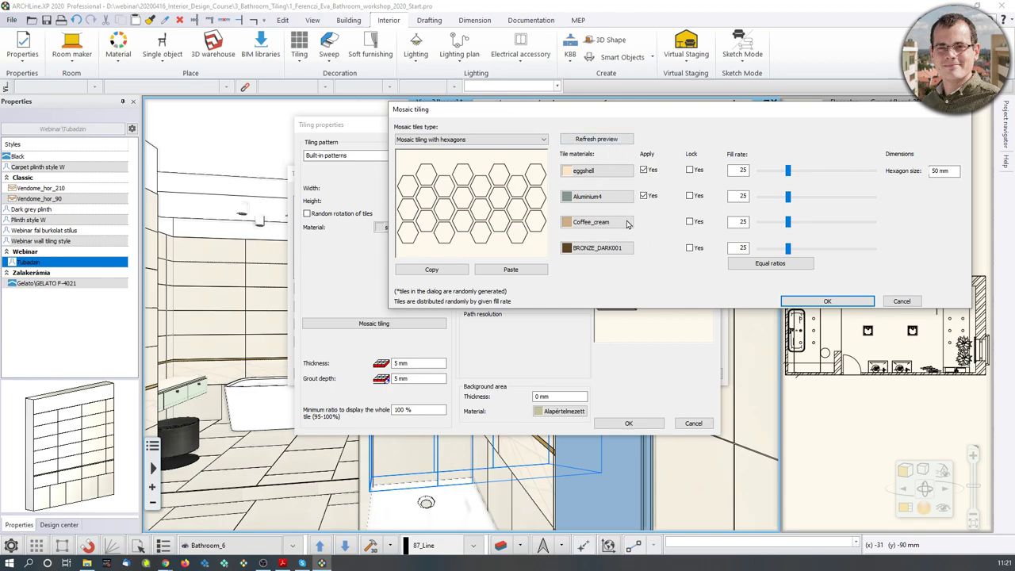
# Search the material library for "blue glass" and assign Blue glass matt 02 as the first mosaic tile material
pyautogui.click(587, 171)
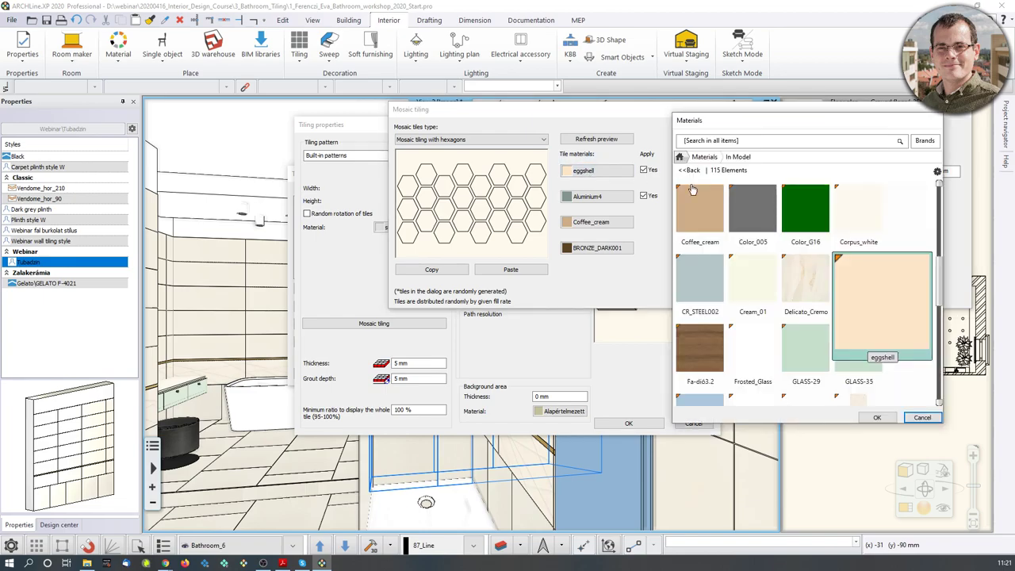
pyautogui.click(703, 157)
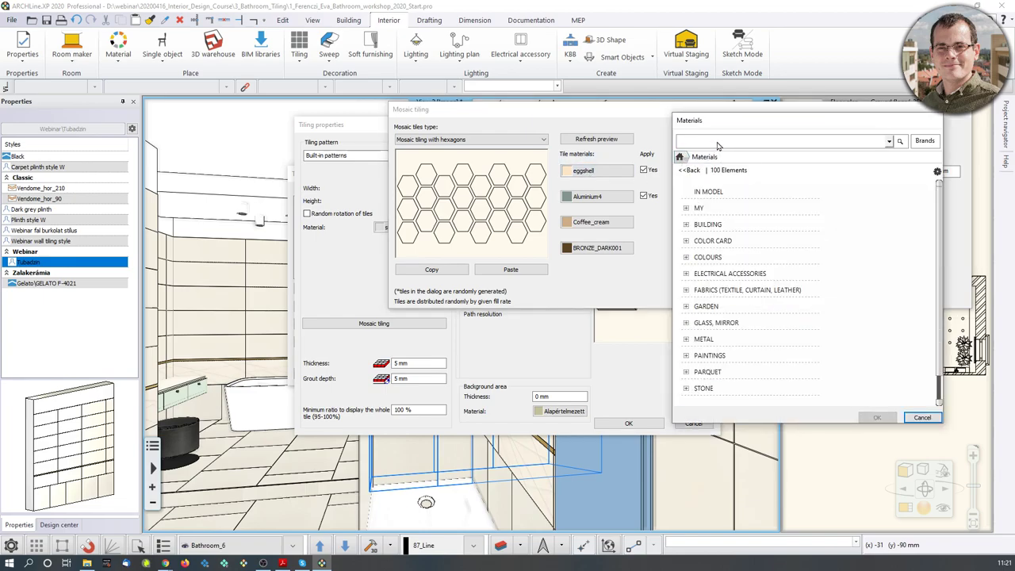
pyautogui.write('blue glass')
pyautogui.press('Return')
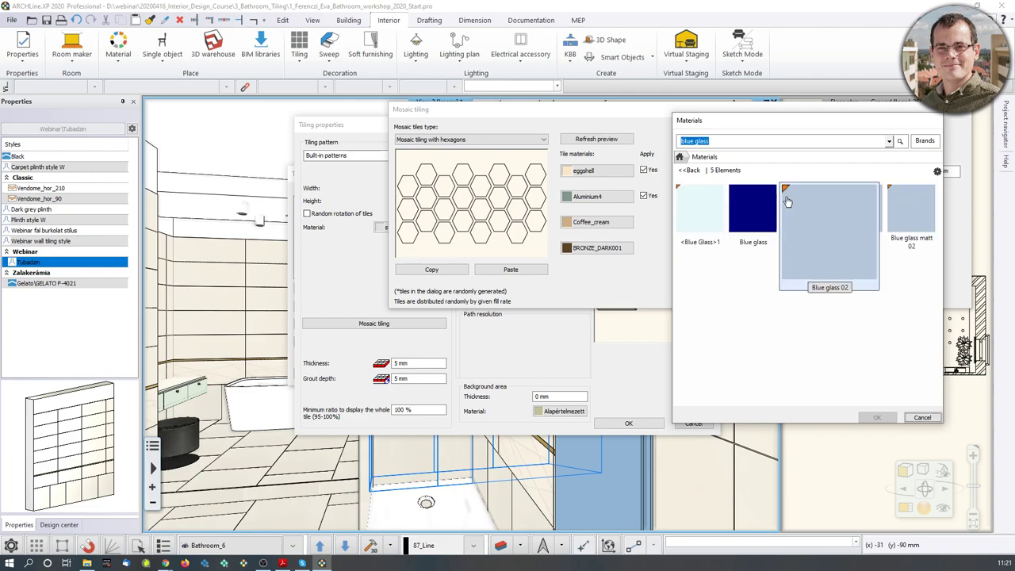
pyautogui.click(915, 213)
pyautogui.click(875, 418)
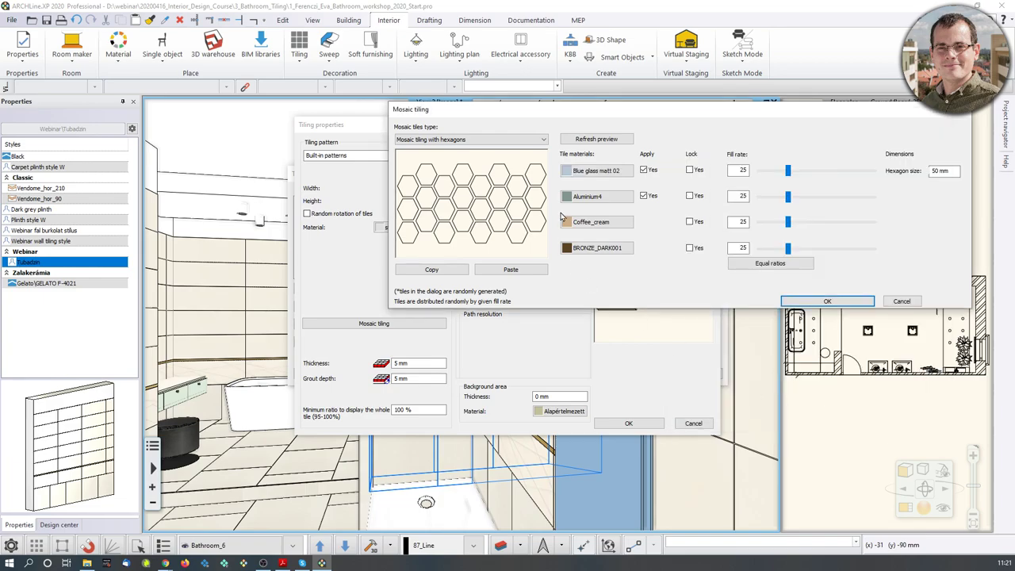
# Search the material library for "house-of-tones" and assign House-of-tones-White 898x328 as the second mosaic tile material
pyautogui.click(590, 199)
pyautogui.click(703, 156)
pyautogui.click(705, 143)
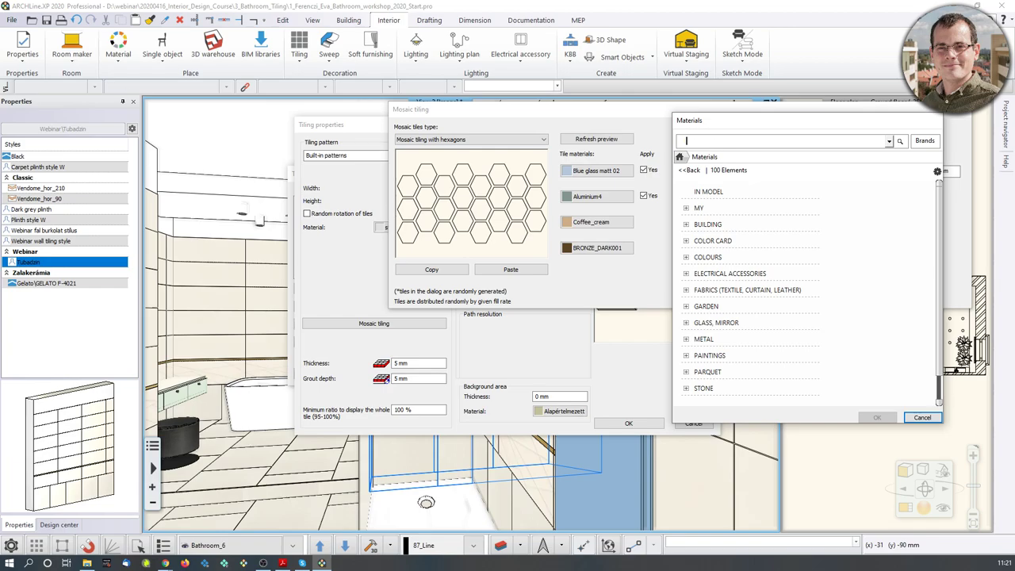
pyautogui.click(721, 142)
pyautogui.write('house-of-tones')
pyautogui.press('Return')
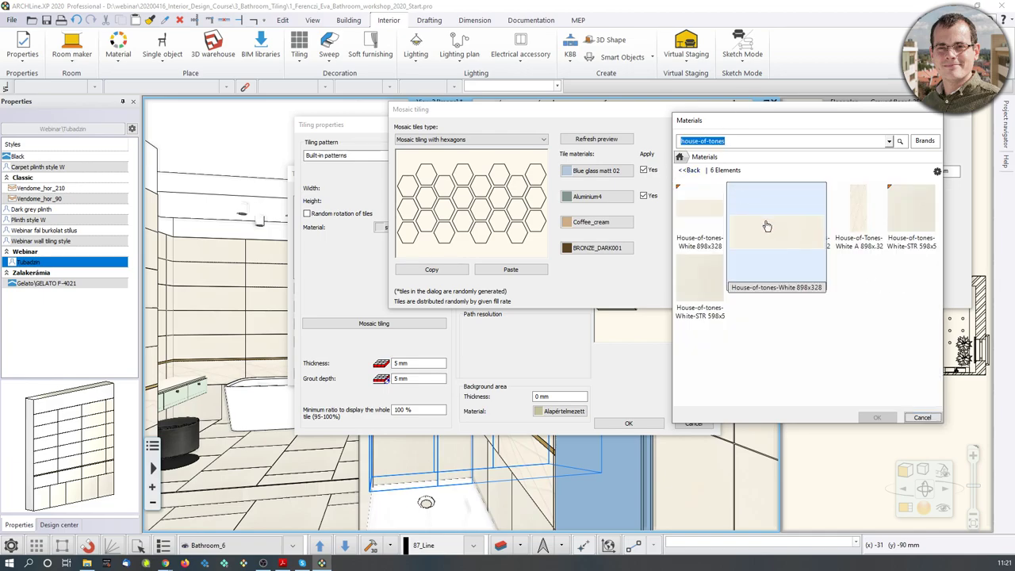
pyautogui.moveTo(885, 241)
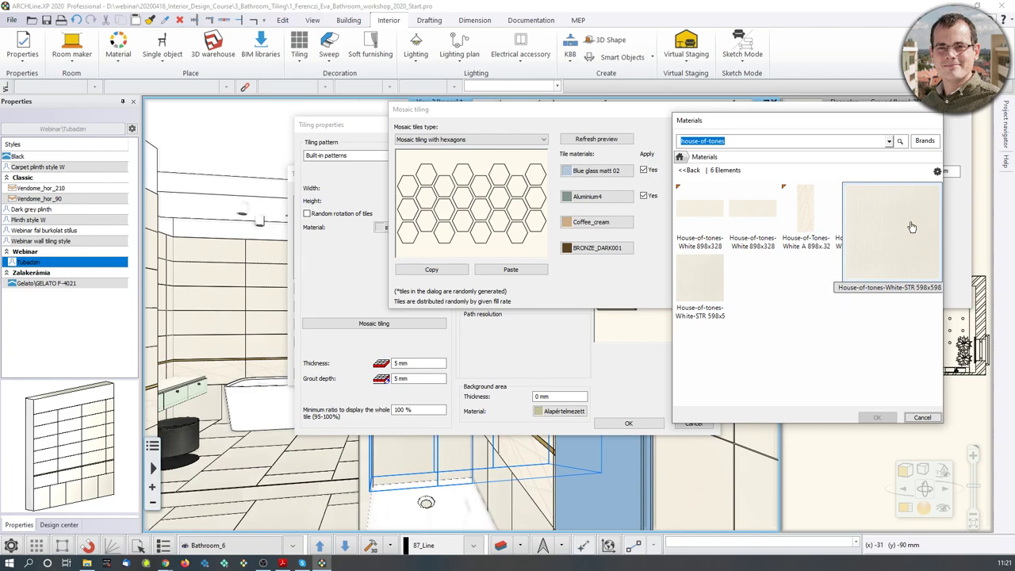
pyautogui.click(756, 227)
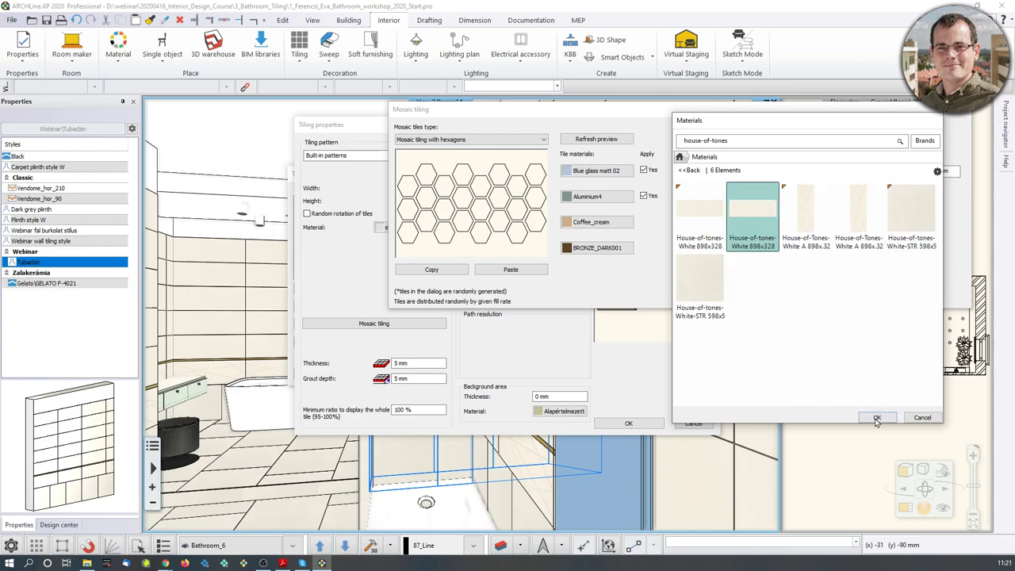
pyautogui.click(877, 417)
# Replace the third mosaic tile material, Coffee_cream, with House-of-tones-White 898x328, found by searching for "house-of-tones"
pyautogui.click(593, 223)
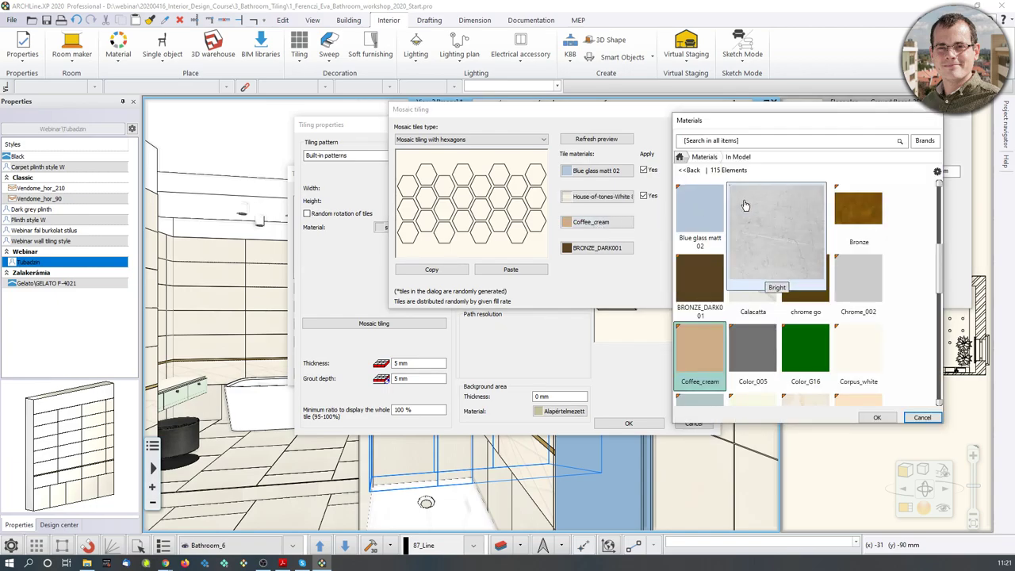
pyautogui.moveTo(828, 265)
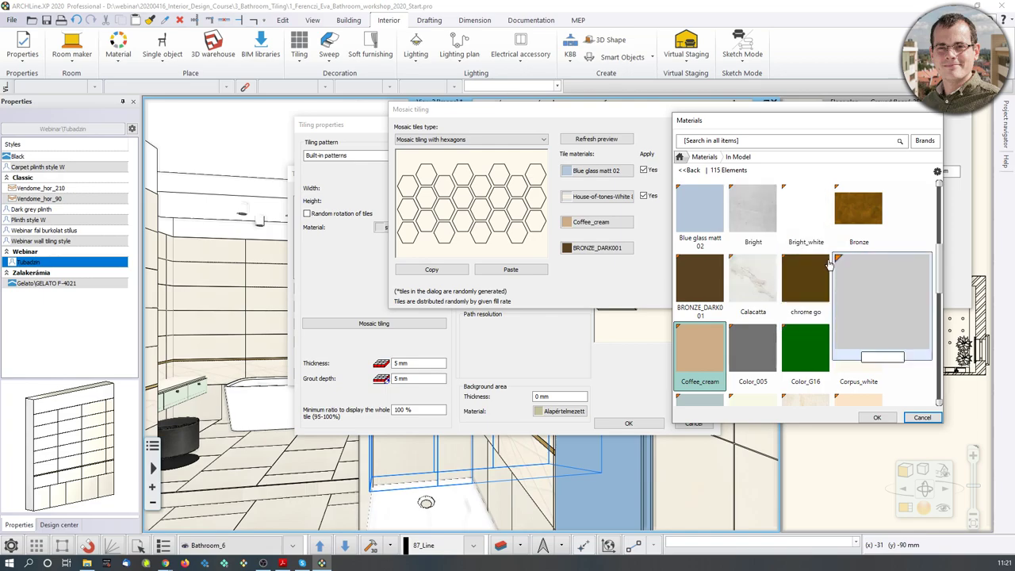
pyautogui.click(680, 157)
pyautogui.click(713, 141)
pyautogui.write('house')
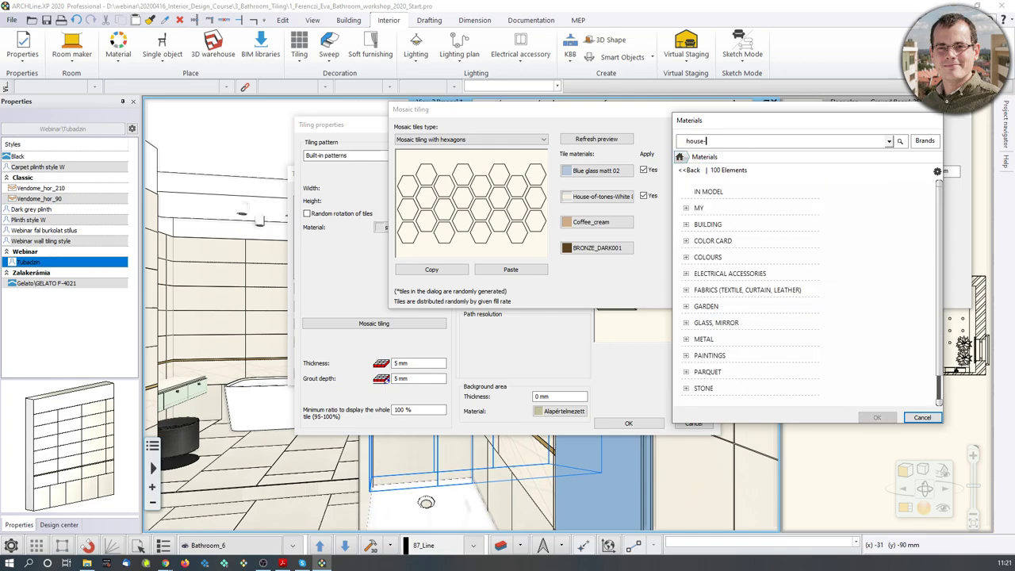
pyautogui.write('-of-tones')
pyautogui.press('Return')
pyautogui.click(752, 213)
pyautogui.click(873, 416)
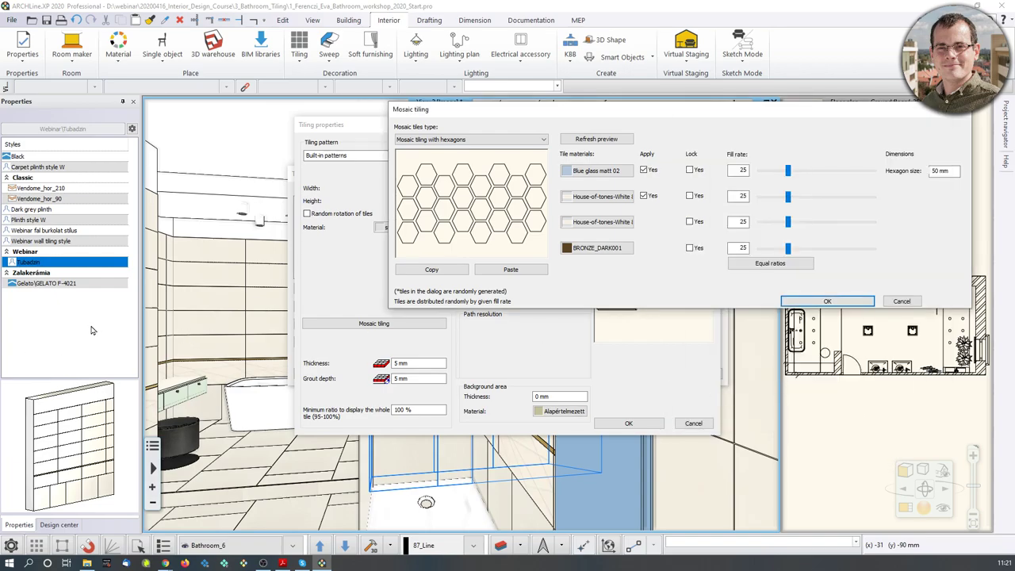
# Search the material library for "integrally-light" and "light_gray" as candidates for the fourth mosaic tile material
pyautogui.click(607, 253)
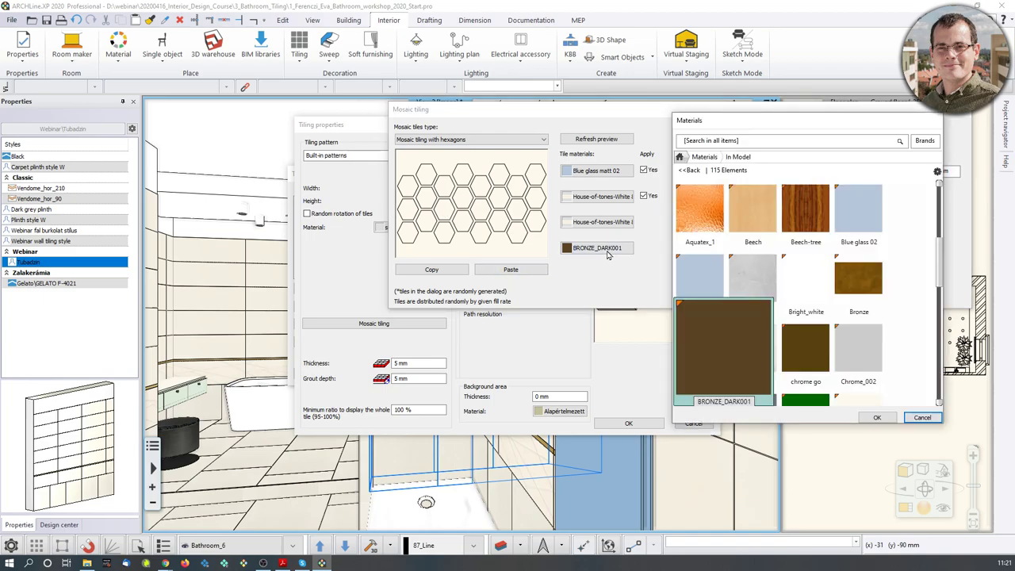
pyautogui.click(704, 156)
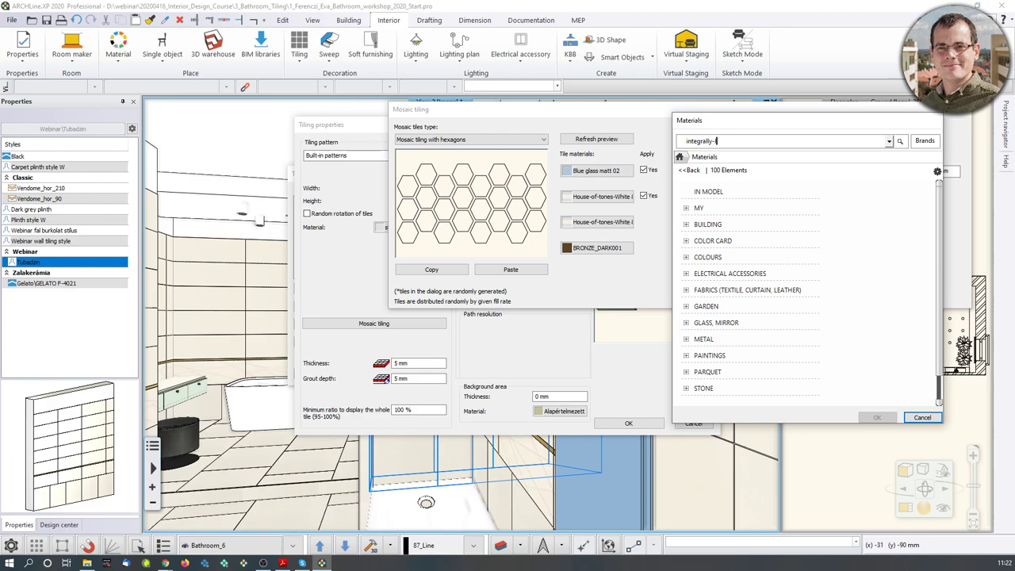
pyautogui.press('Return')
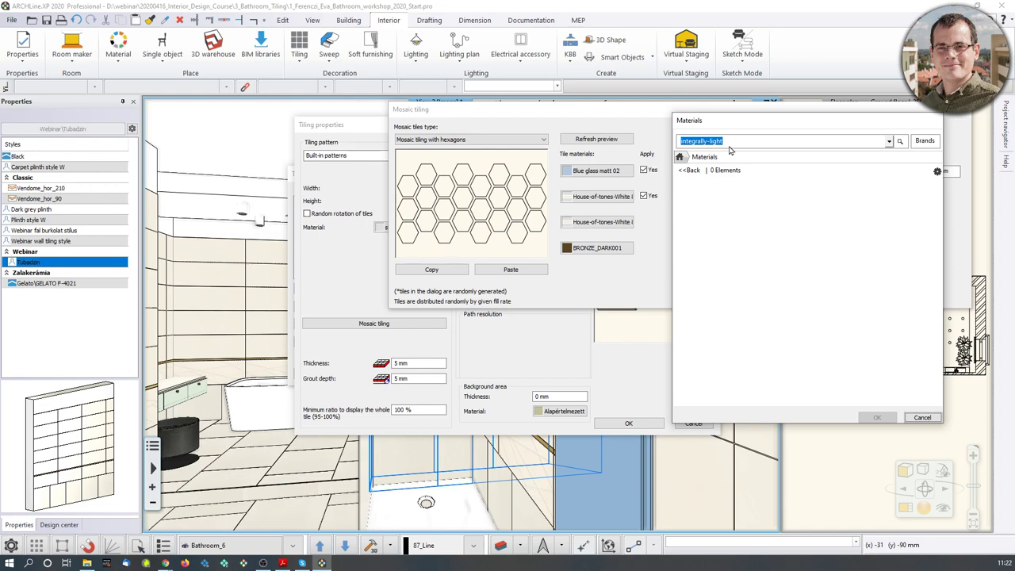
pyautogui.doubleClick(728, 142)
pyautogui.doubleClick(728, 142)
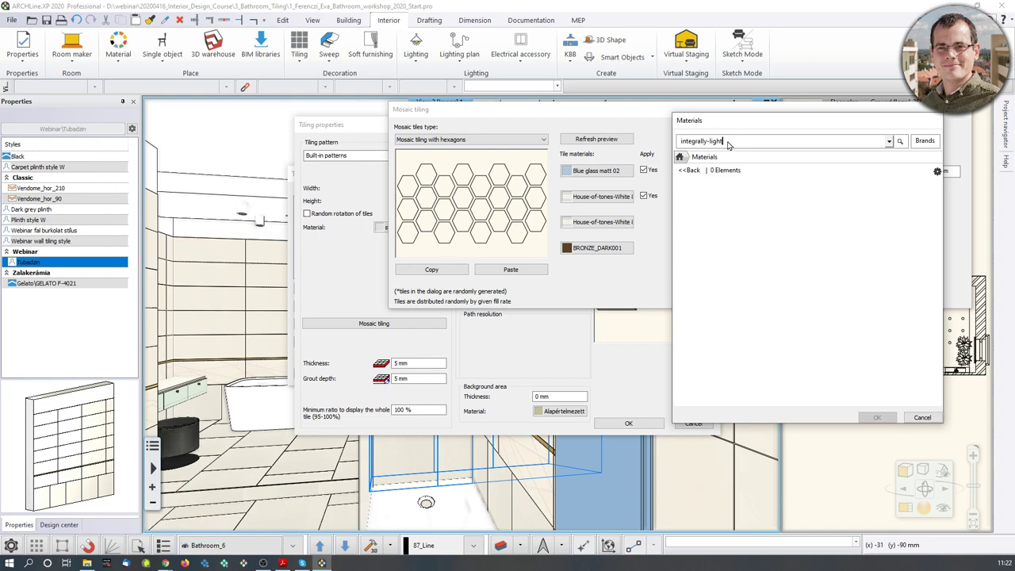
pyautogui.write('light_gray')
pyautogui.press('Return')
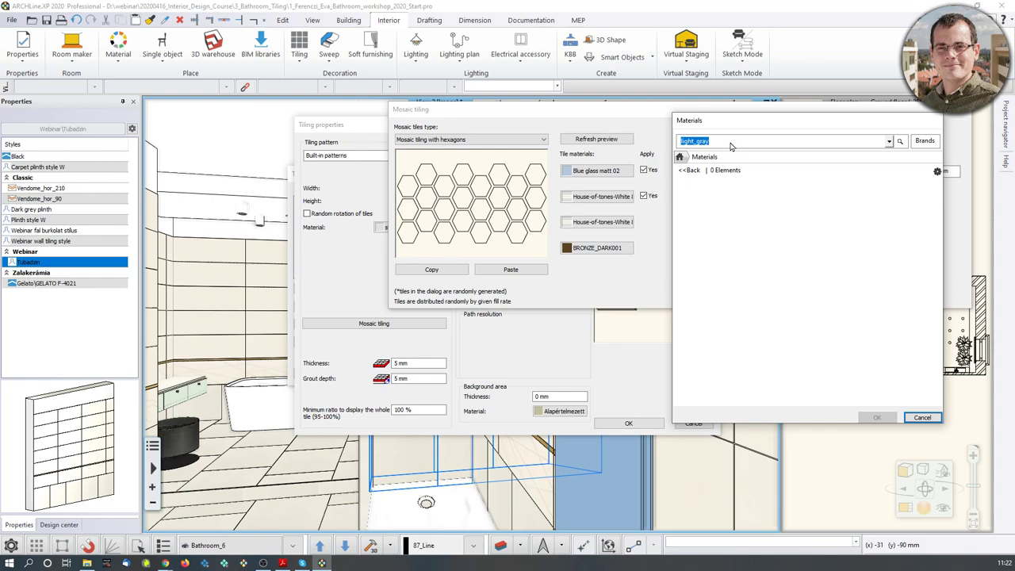
# Search the material library for "gray" and assign LIGHT GRAY 17 as the fourth mosaic tile material
pyautogui.click(731, 146)
pyautogui.hotkey('ctrl', 'a')
pyautogui.write('gray')
pyautogui.press('Return')
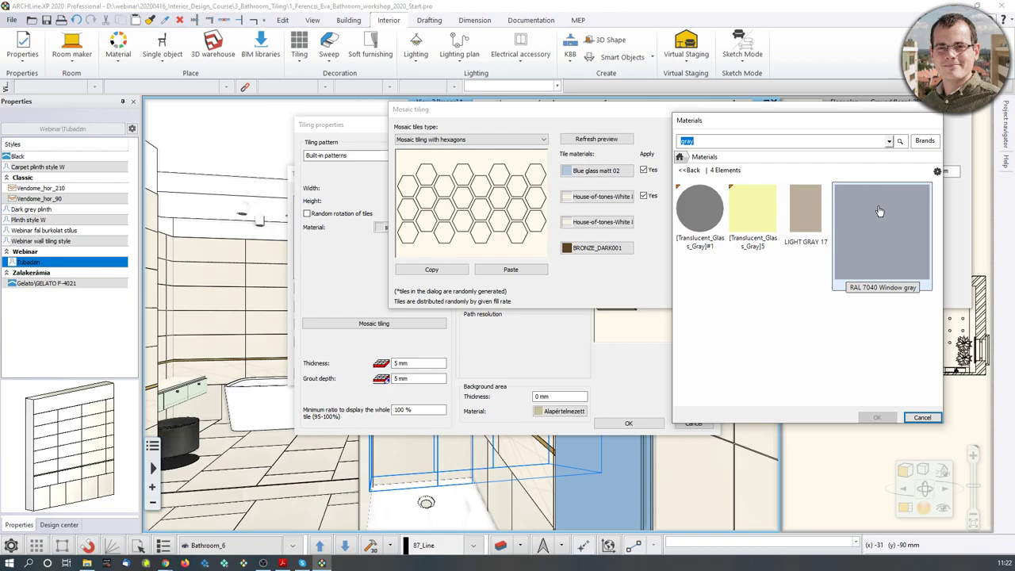
pyautogui.click(805, 208)
pyautogui.click(877, 417)
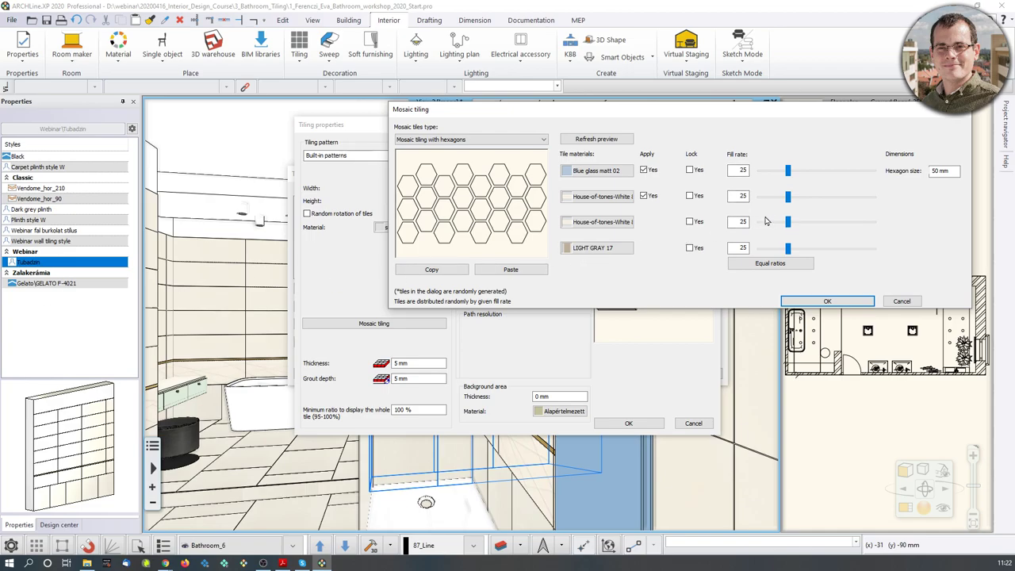
# Set the first mosaic material's fill rate to 25 and apply the hexagon mosaic to the tiling row
pyautogui.moveTo(790, 169)
pyautogui.mouseDown()
pyautogui.moveTo(852, 167)
pyautogui.moveTo(776, 168)
pyautogui.moveTo(806, 169)
pyautogui.mouseUp()
pyautogui.doubleClick(739, 171)
pyautogui.write('25')
pyautogui.click(821, 301)
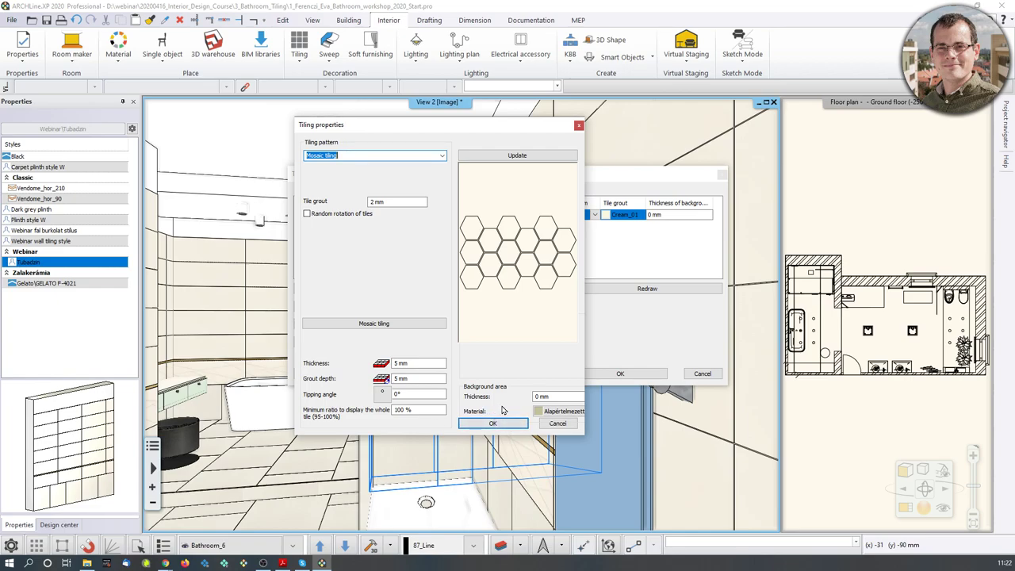
pyautogui.click(481, 421)
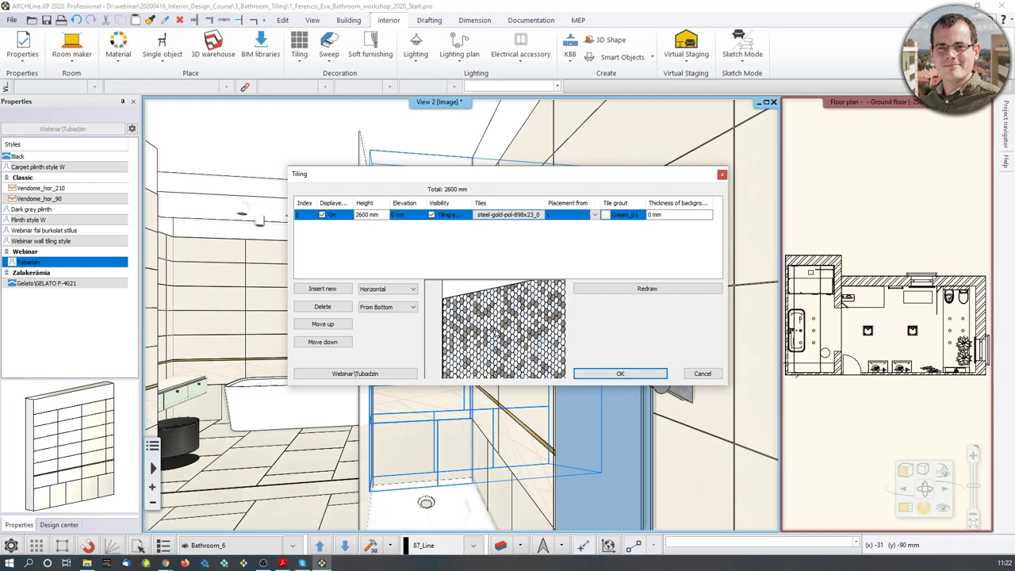
# Examine the hexagon mosaic in the tiling preview, both close up and as a whole wall
pyautogui.scroll(2, 479, 328)
pyautogui.scroll(-8, 479, 329)
pyautogui.scroll(1, 479, 328)
pyautogui.scroll(-2, 488, 329)
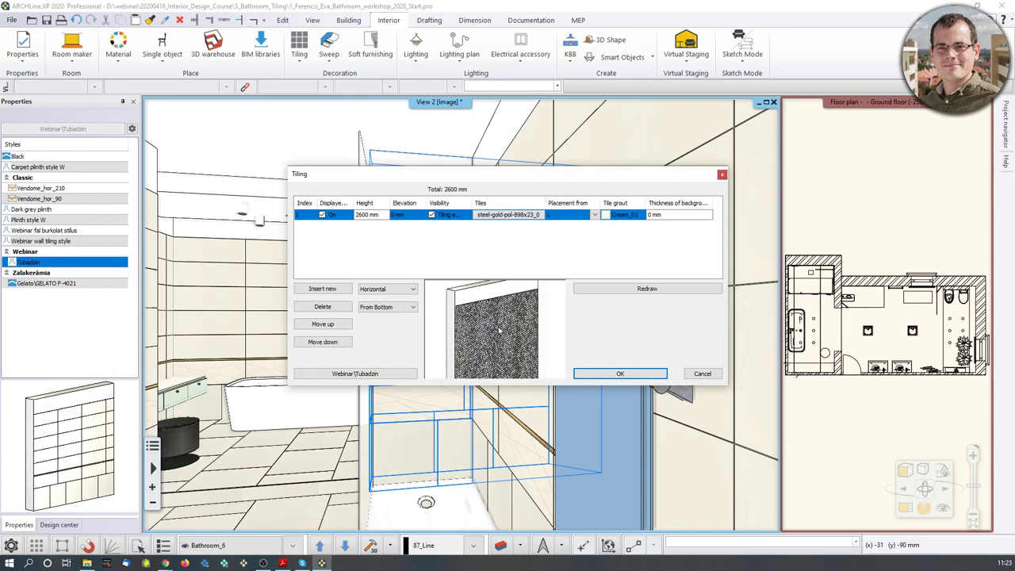
pyautogui.scroll(6, 484, 339)
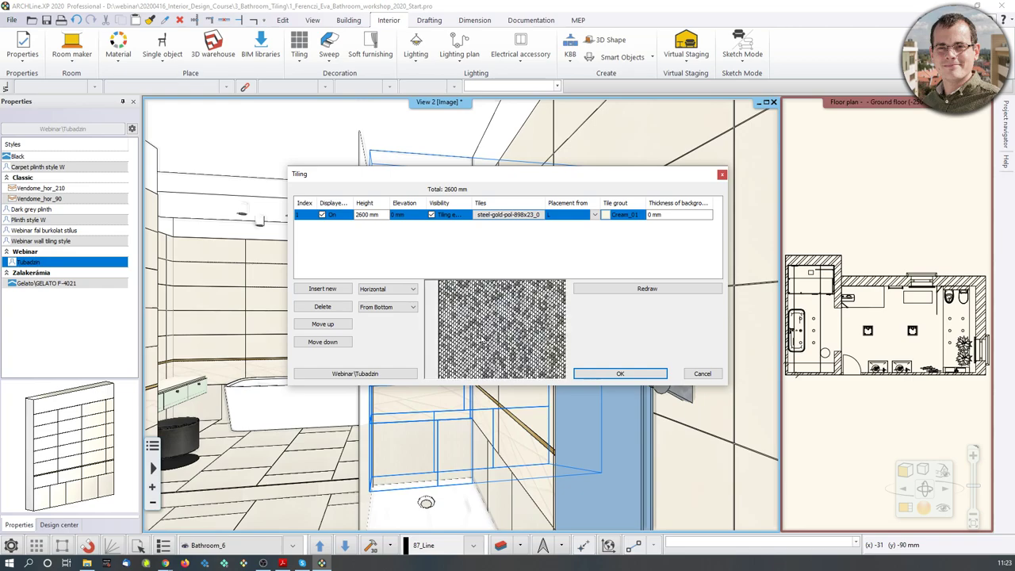
pyautogui.scroll(-2, 505, 321)
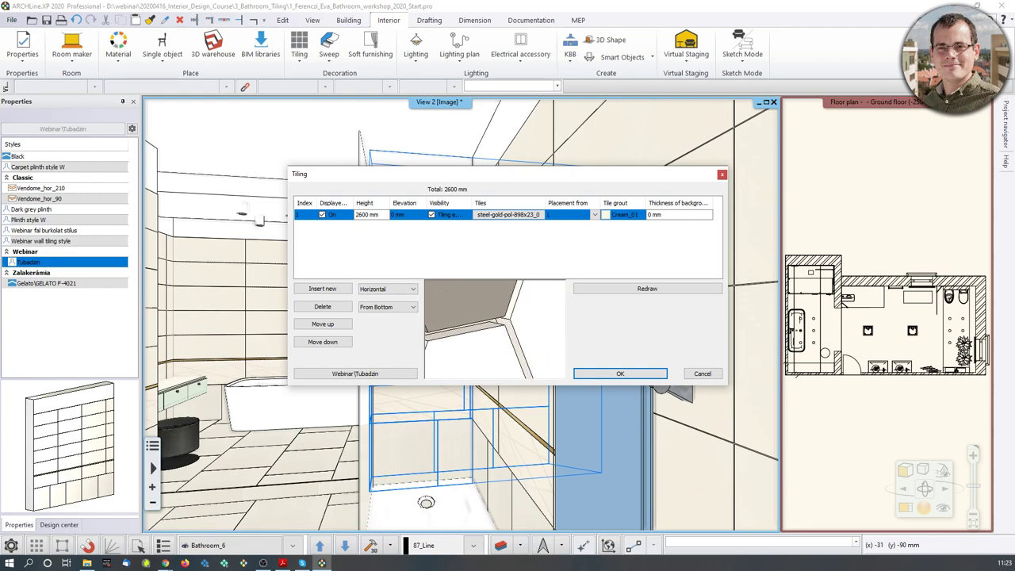
pyautogui.scroll(-3, 498, 326)
pyautogui.scroll(-5, 499, 325)
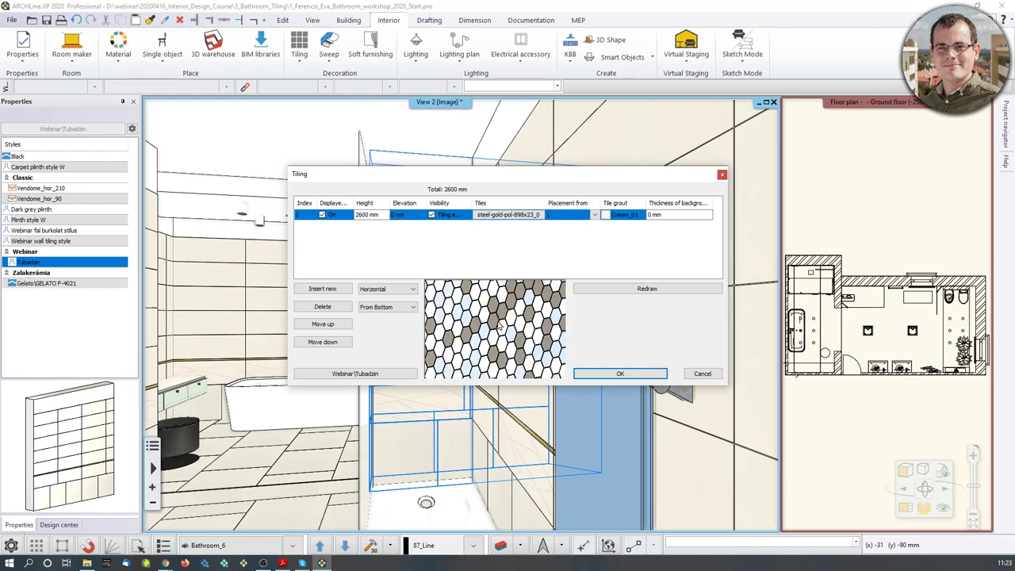
pyautogui.scroll(-4, 481, 330)
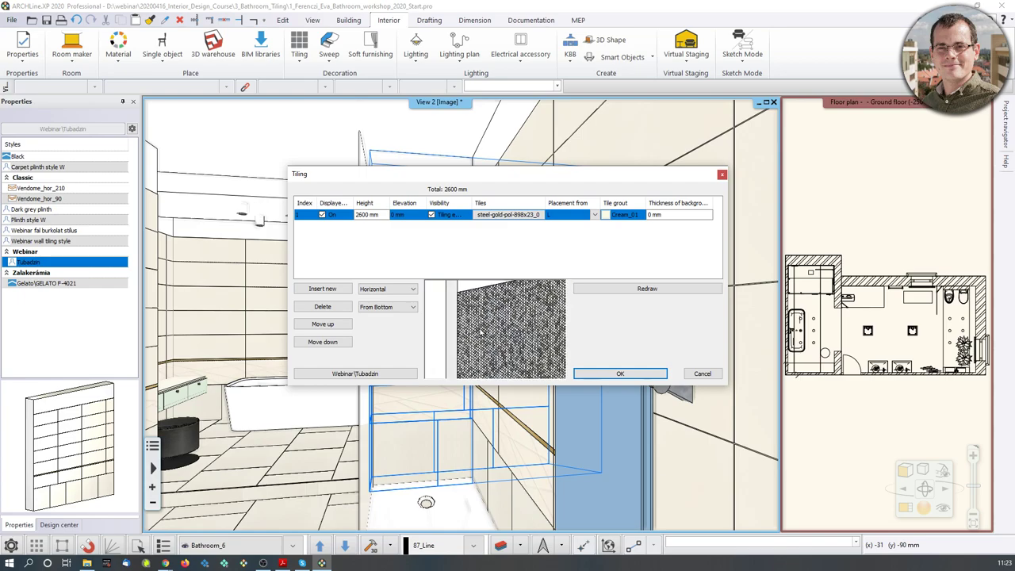
pyautogui.scroll(4, 476, 329)
pyautogui.scroll(-4, 464, 332)
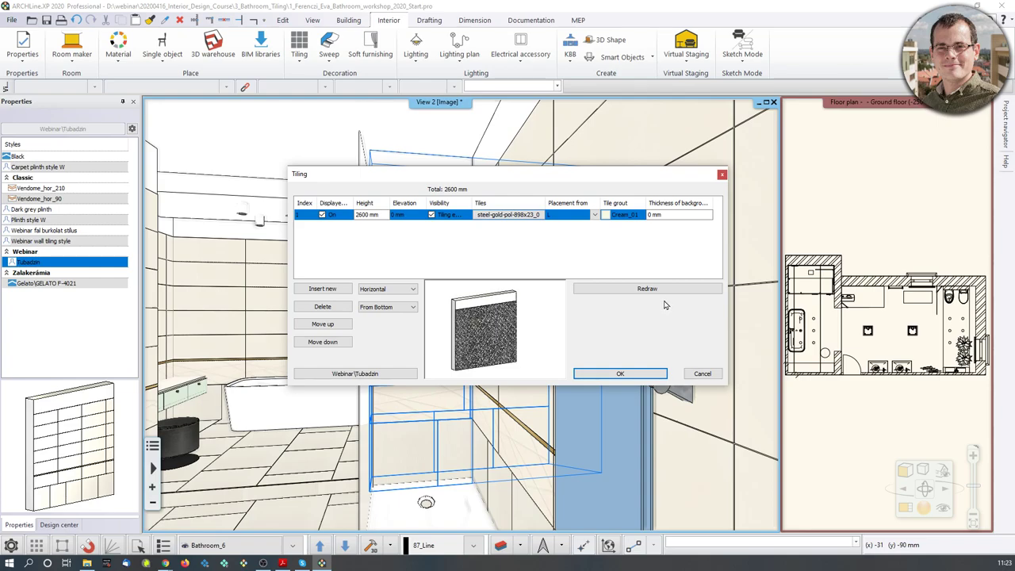
# Save the mosaic tiling as a new style named Tubadzin_Mosaic in the Webinar folder, available in all projects
pyautogui.click(380, 374)
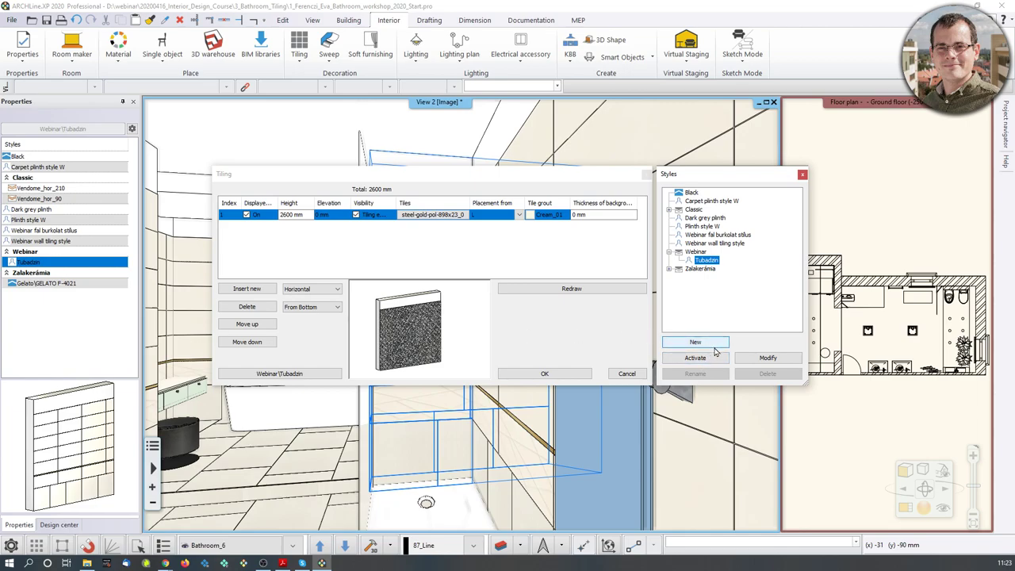
pyautogui.click(768, 357)
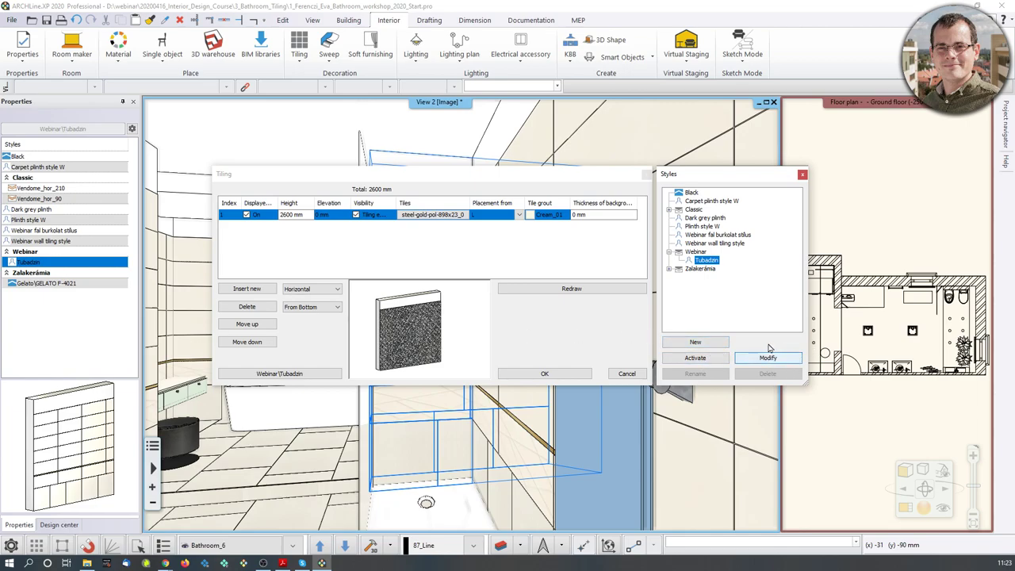
pyautogui.click(695, 342)
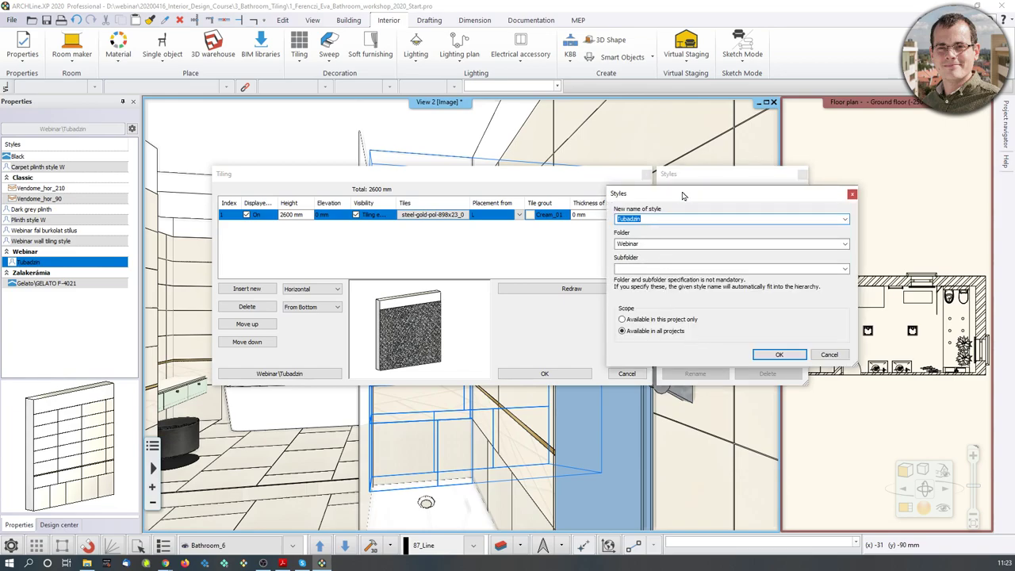
pyautogui.moveTo(681, 194); pyautogui.dragTo(648, 142)
pyautogui.click(625, 167)
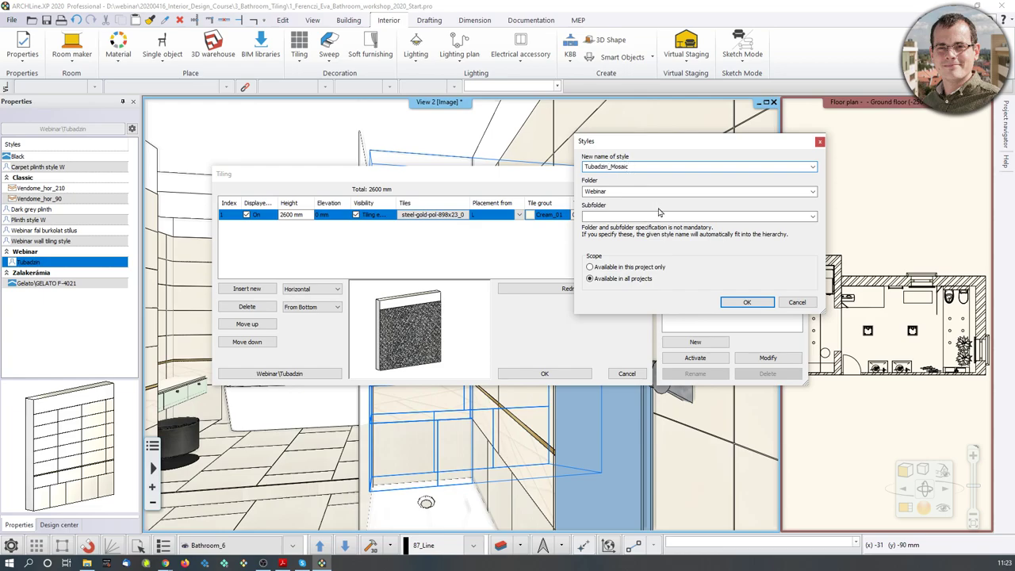
pyautogui.click(747, 302)
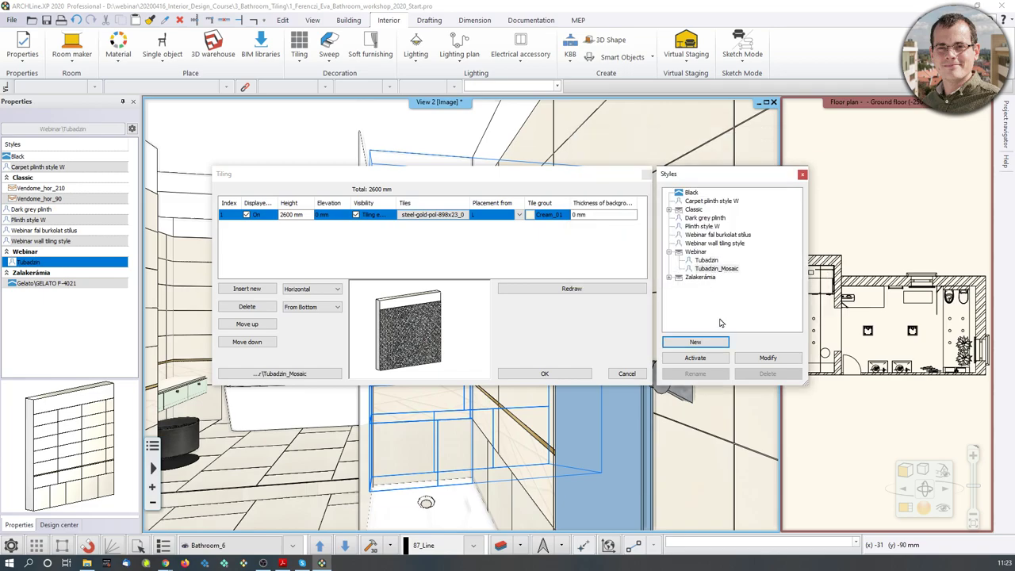
# Apply the Tubadzin_Mosaic tiling to the shower wall behind the shower head and finish the tiling command
pyautogui.click(544, 374)
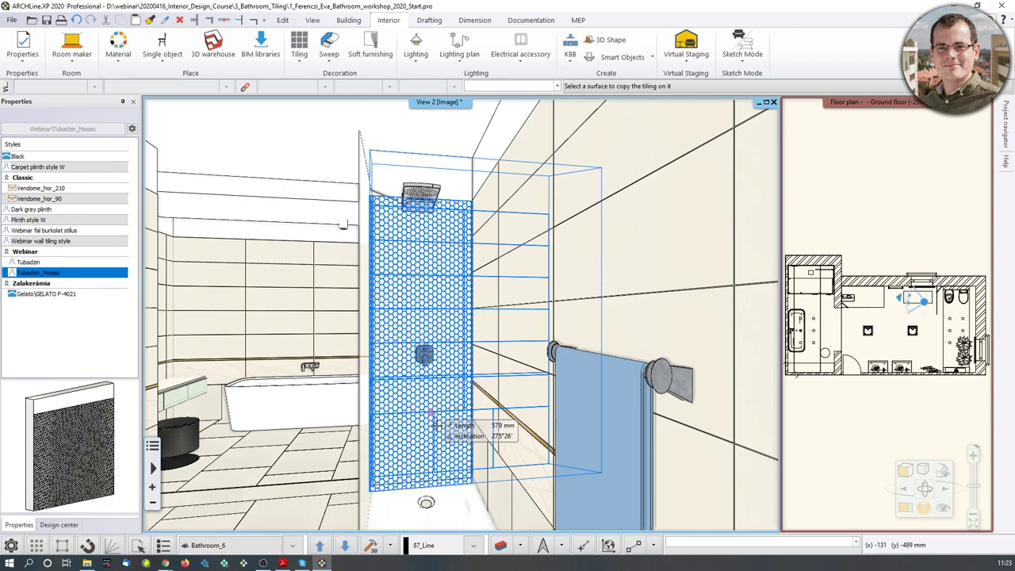
pyautogui.click(400, 440)
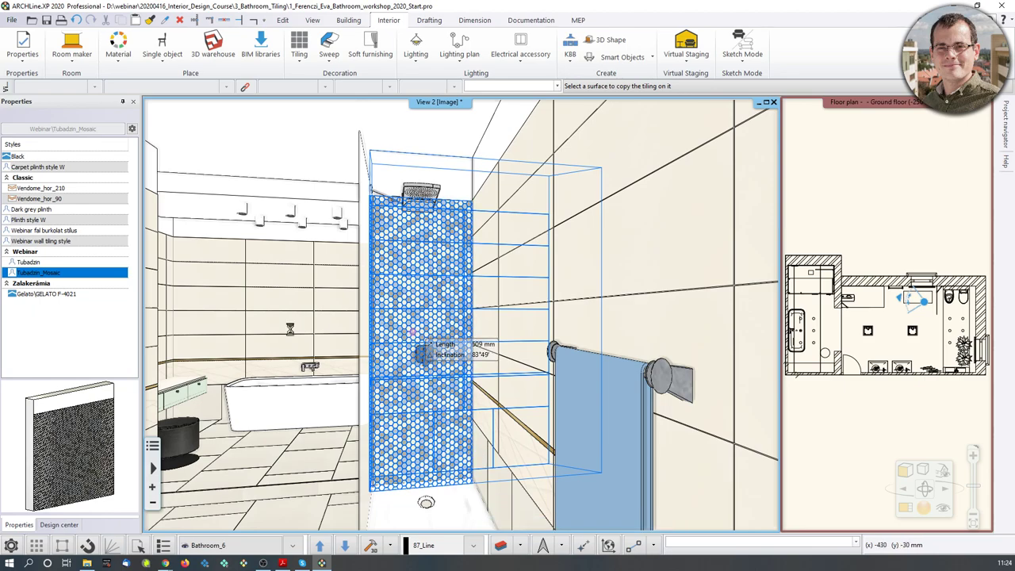
pyautogui.click(416, 334)
pyautogui.scroll(1, 396, 468)
pyautogui.scroll(2, 393, 463)
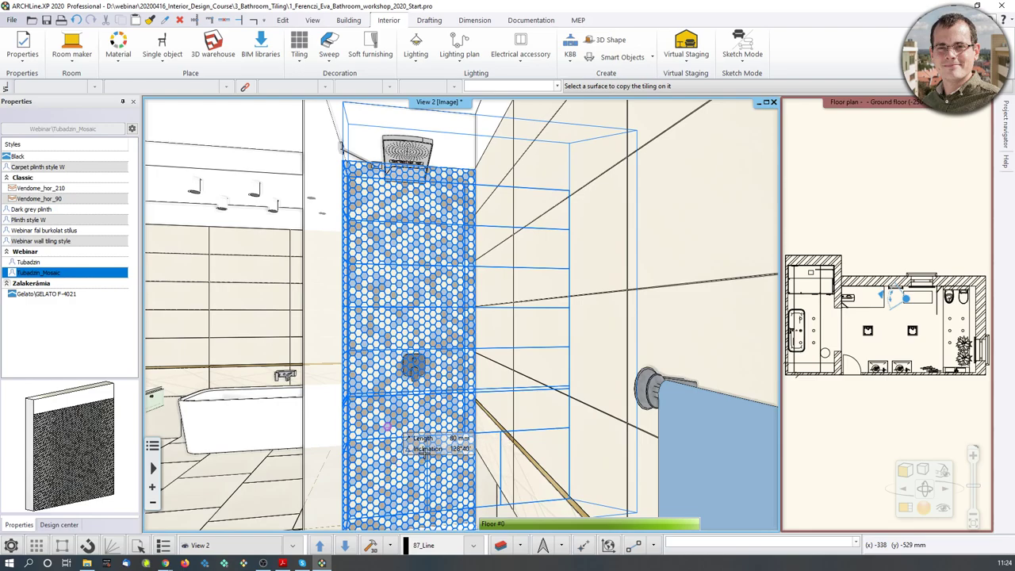
pyautogui.click(410, 487)
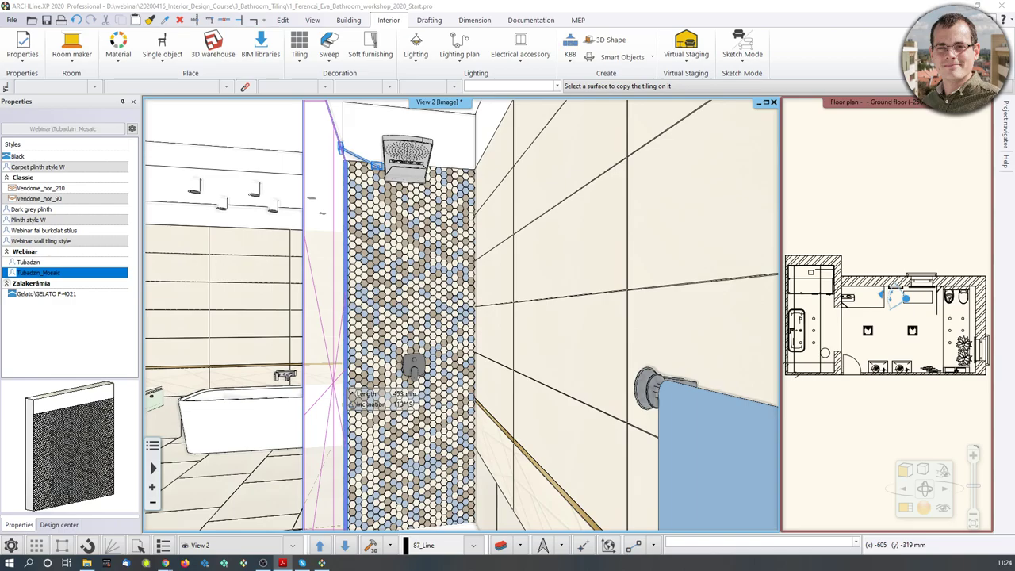
pyautogui.press('Escape')
# Search the Design center for "calacatta" as a tile material for the wall behind the bathtub
pyautogui.moveTo(294, 408); pyautogui.dragTo(467, 398, button='middle')
pyautogui.scroll(6, 396, 419)
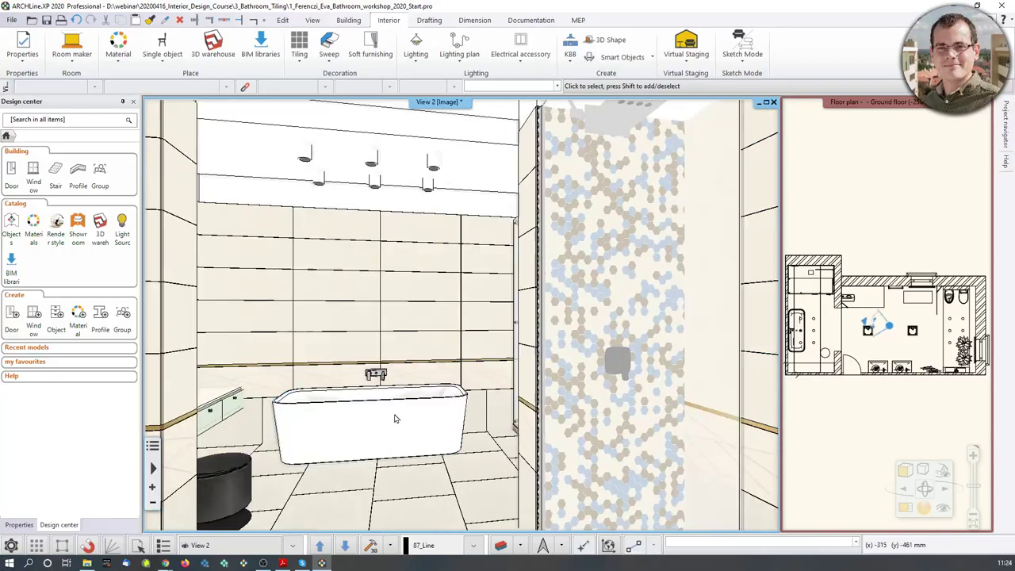
pyautogui.moveTo(385, 261); pyautogui.dragTo(403, 211, button='middle')
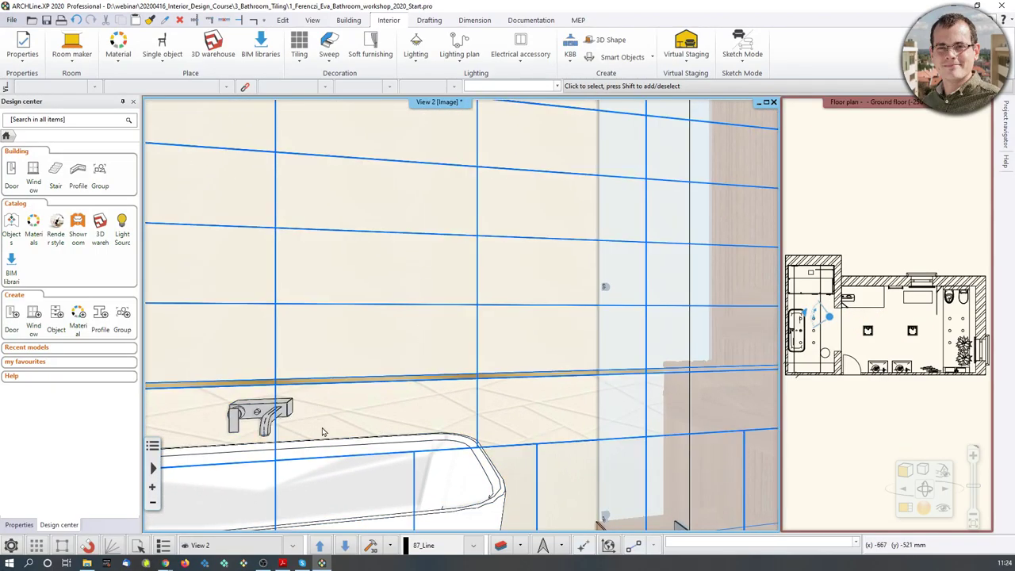
pyautogui.scroll(3, 317, 430)
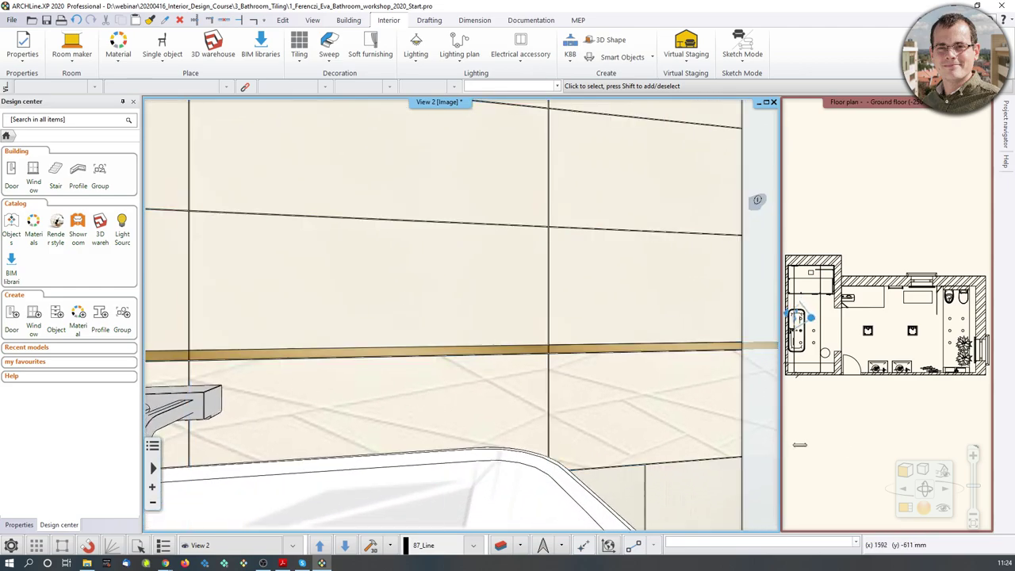
pyautogui.scroll(-3, 333, 375)
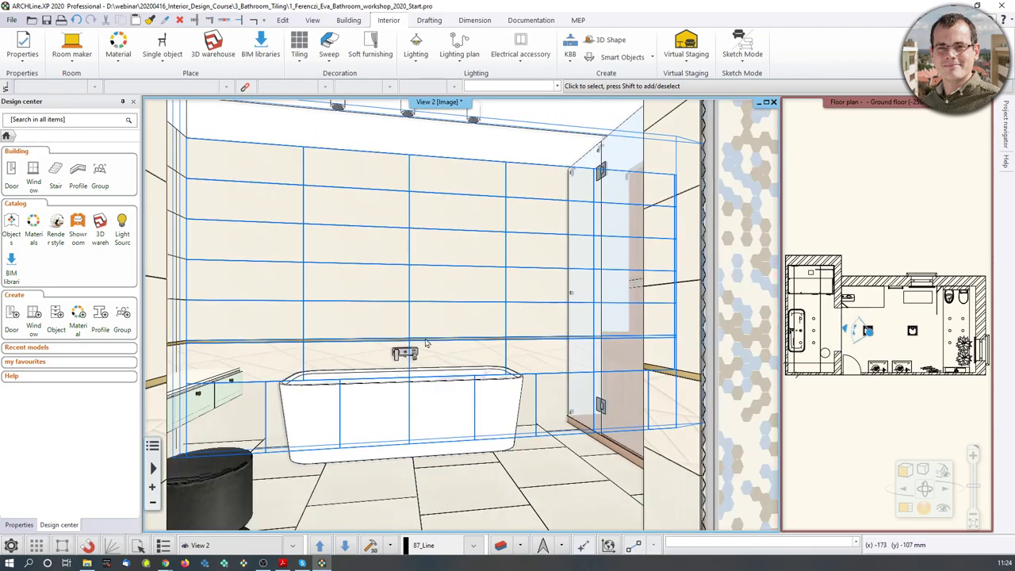
pyautogui.click(388, 444)
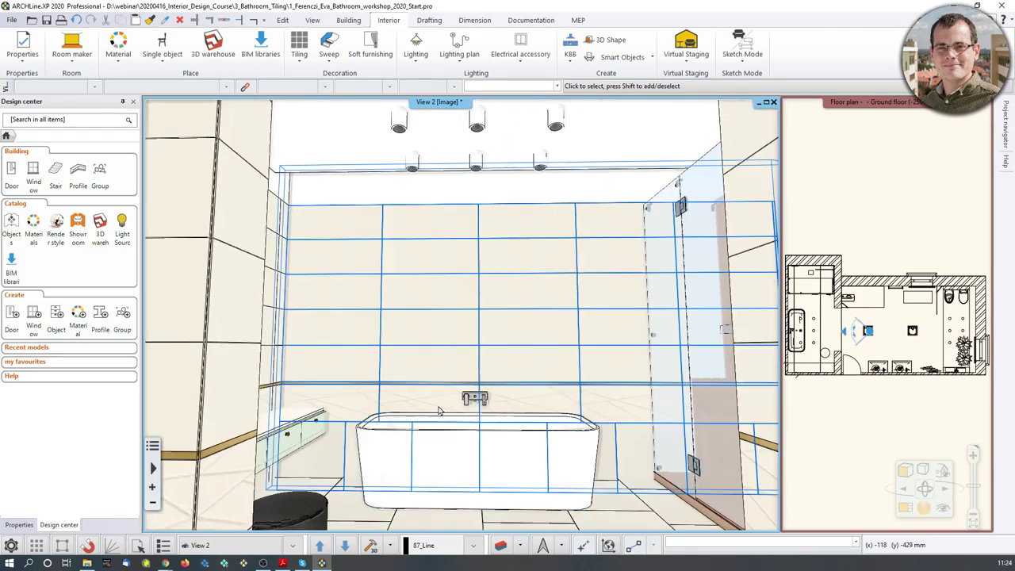
pyautogui.moveTo(480, 323)
pyautogui.mouseDown(button='middle')
pyautogui.moveTo(481, 346)
pyautogui.moveTo(465, 325)
pyautogui.mouseUp(button='middle')
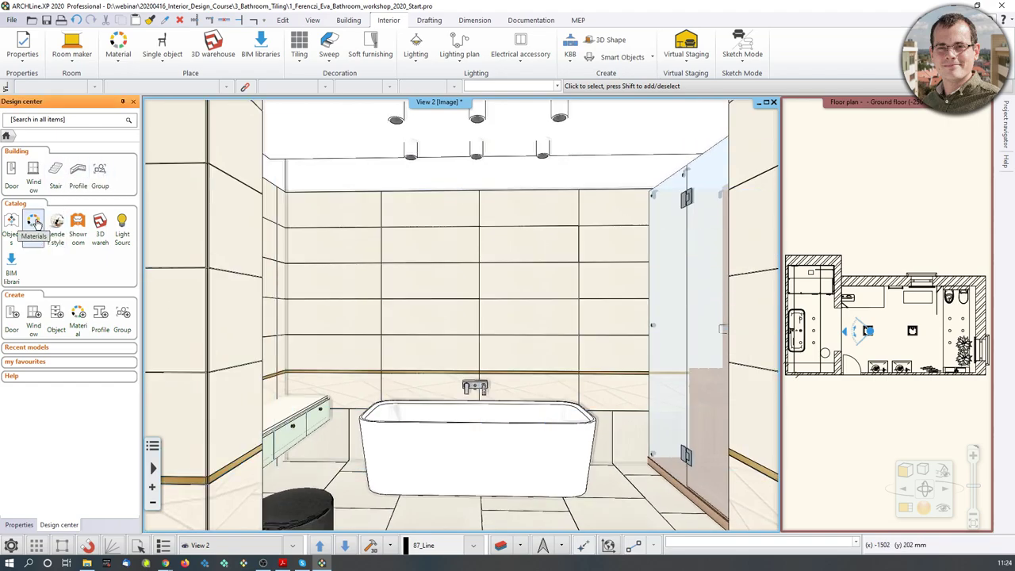
pyautogui.click(44, 123)
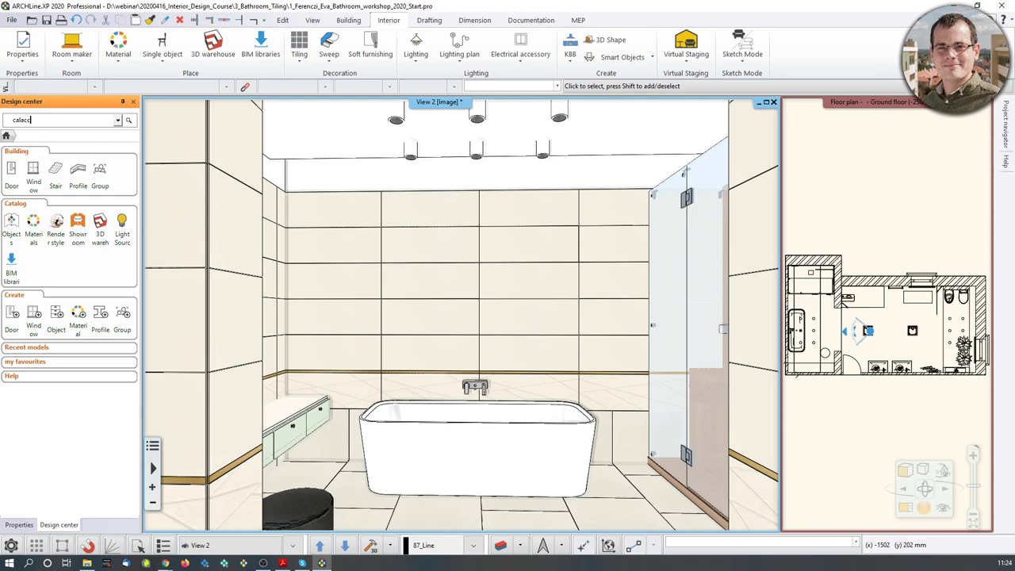
pyautogui.press('Return')
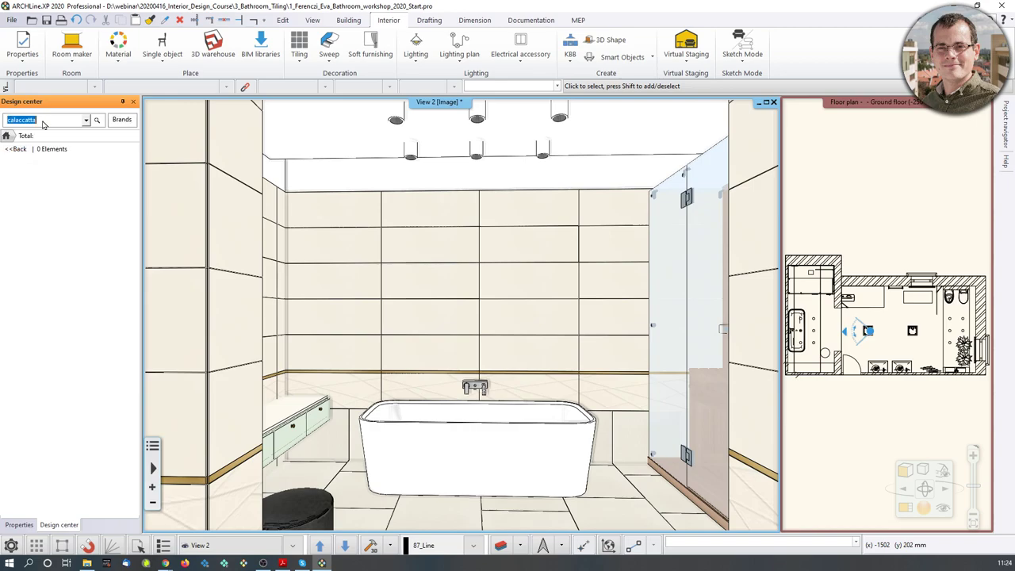
pyautogui.write('calacatta')
pyautogui.press('Return')
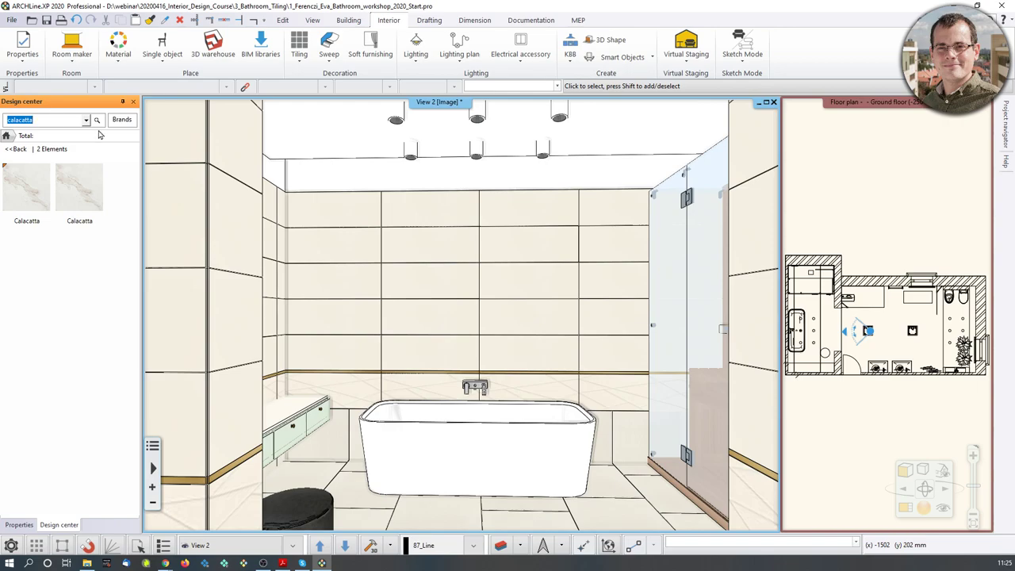
# Apply the first Calacatta material as tiling to the wall area above the gold strip behind the bathtub
pyautogui.moveTo(31, 196)
pyautogui.moveTo(30, 196)
pyautogui.mouseDown()
pyautogui.moveTo(256, 294)
pyautogui.moveTo(406, 306)
pyautogui.mouseUp()
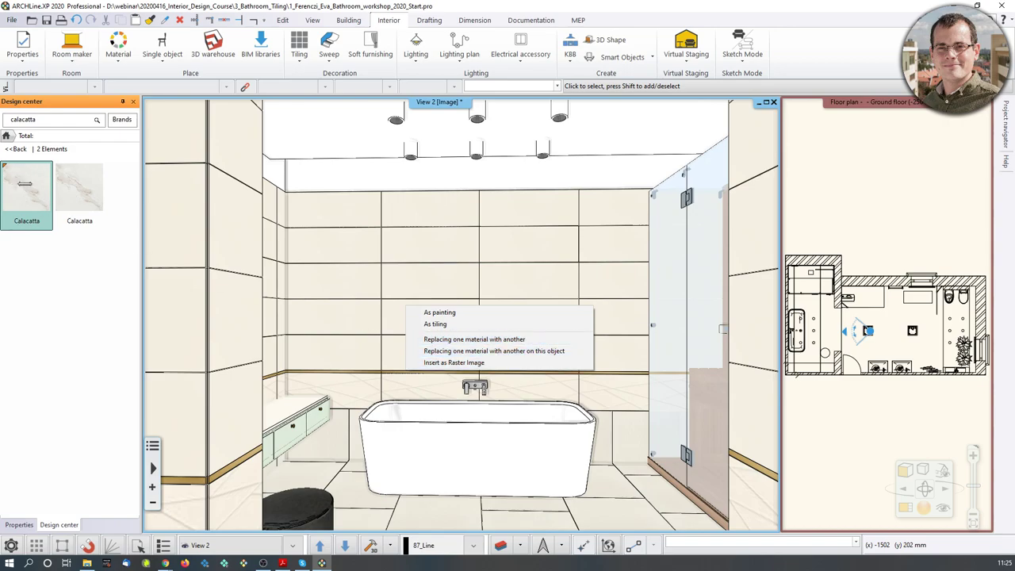
pyautogui.click(435, 324)
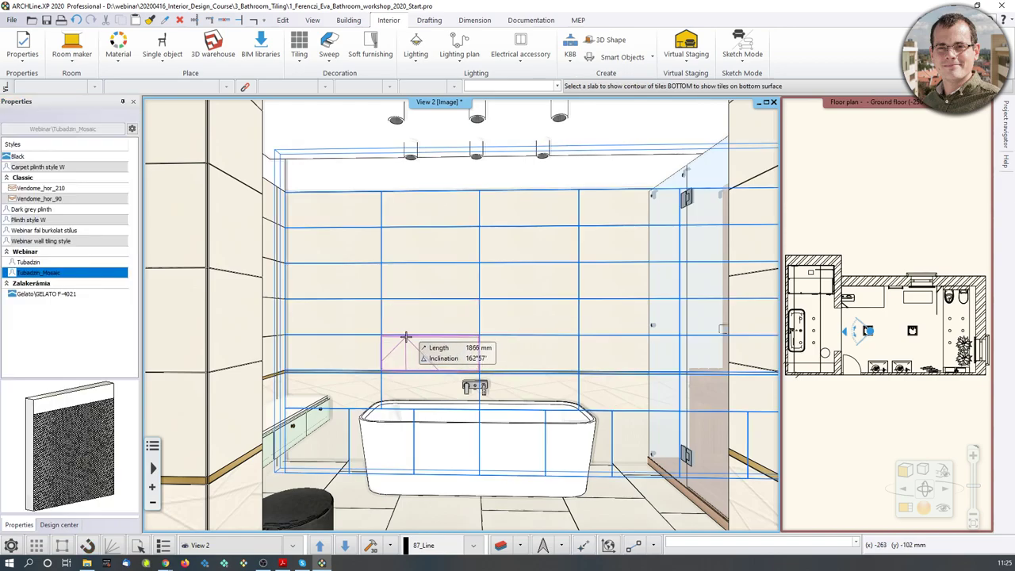
pyautogui.click(424, 251)
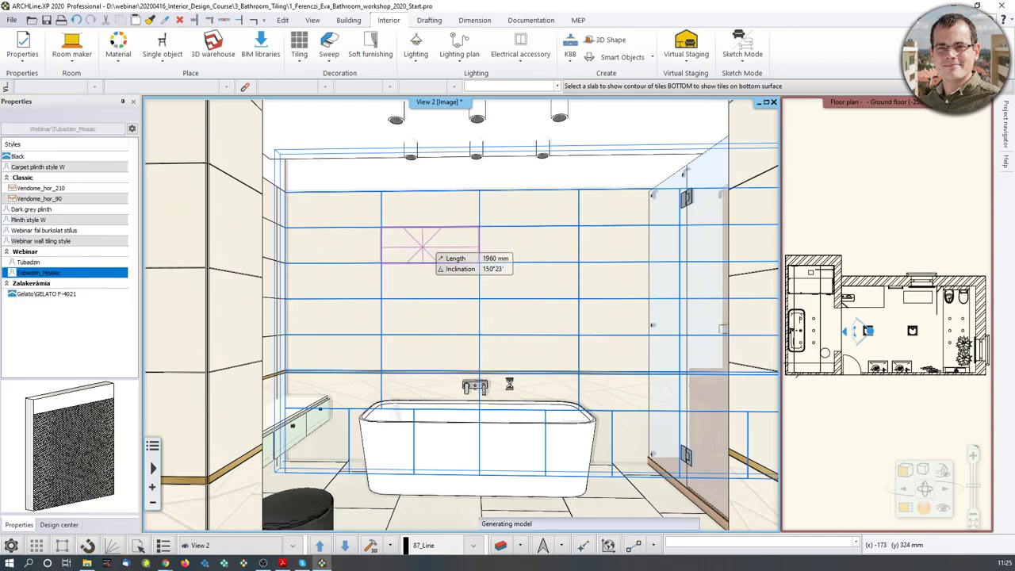
pyautogui.press('Escape')
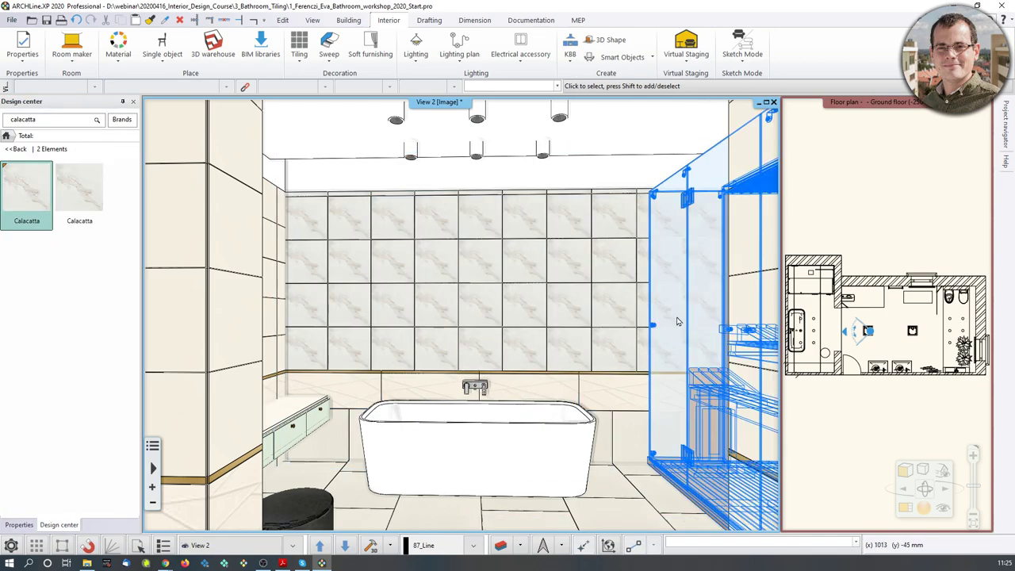
# Edit the Calacatta wall tiles, enabling random rotation of tiles for the whole area
pyautogui.scroll(2, 429, 277)
pyautogui.scroll(3, 429, 278)
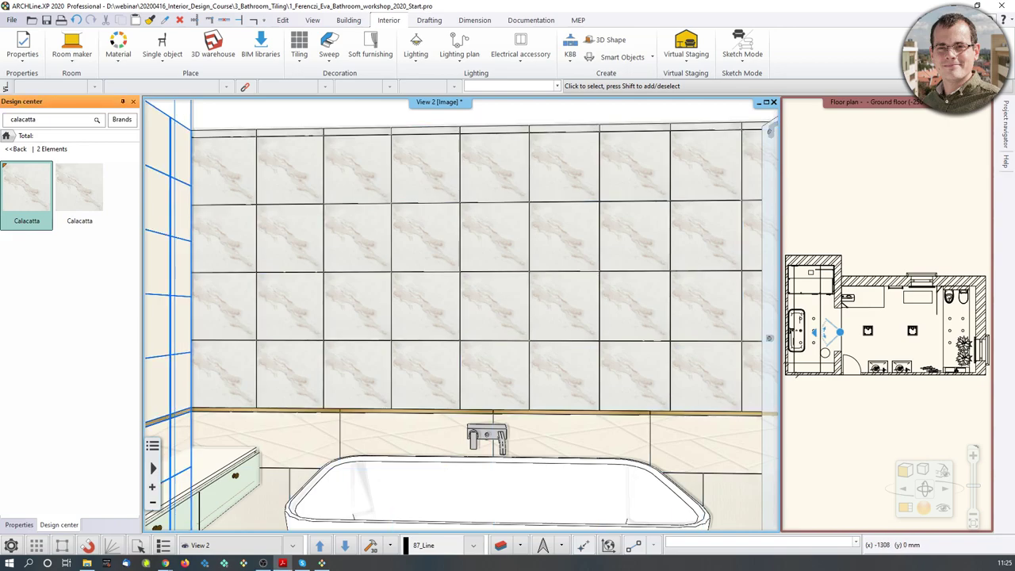
pyautogui.rightClick(474, 321)
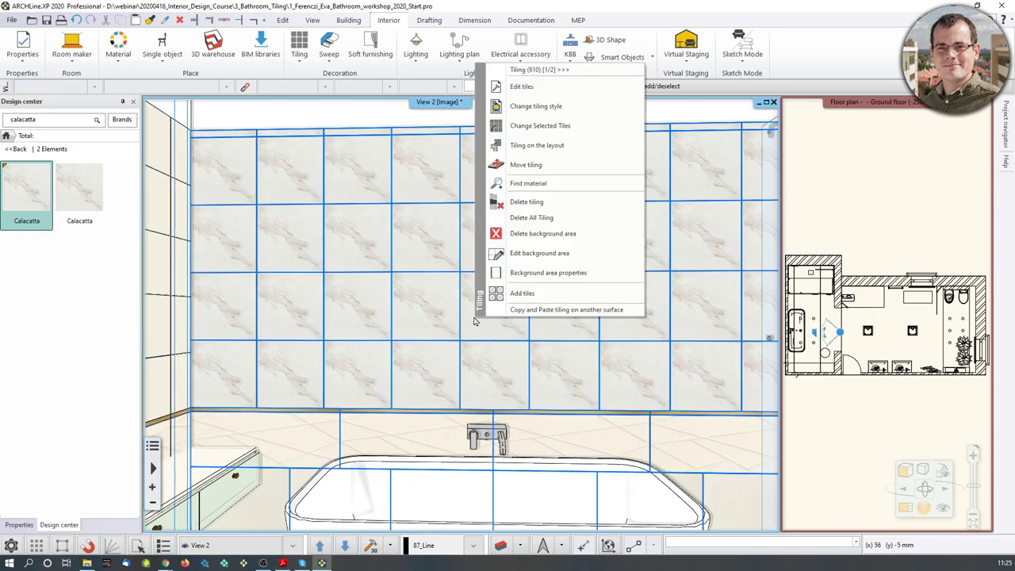
pyautogui.click(541, 93)
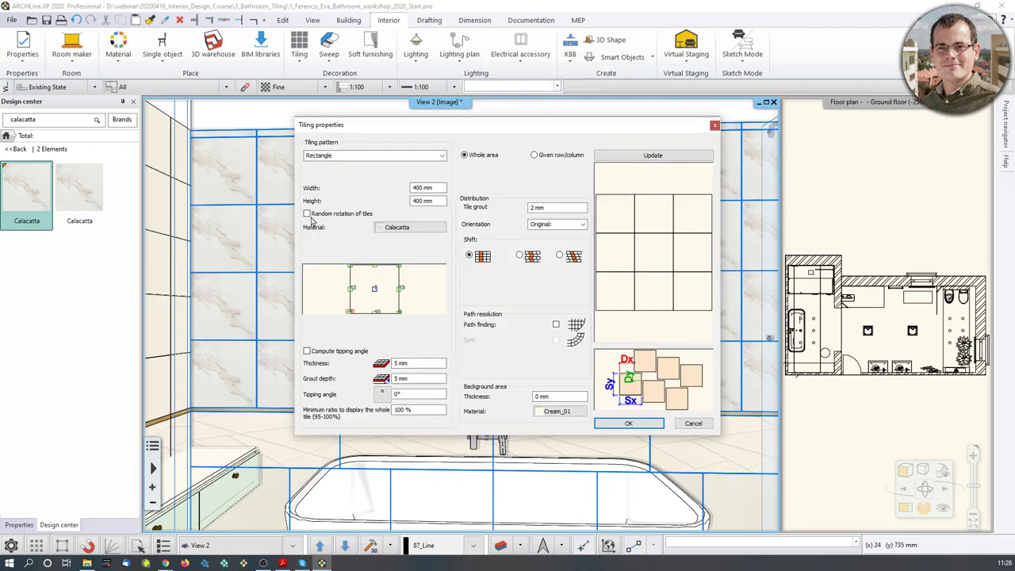
pyautogui.click(307, 214)
pyautogui.click(652, 154)
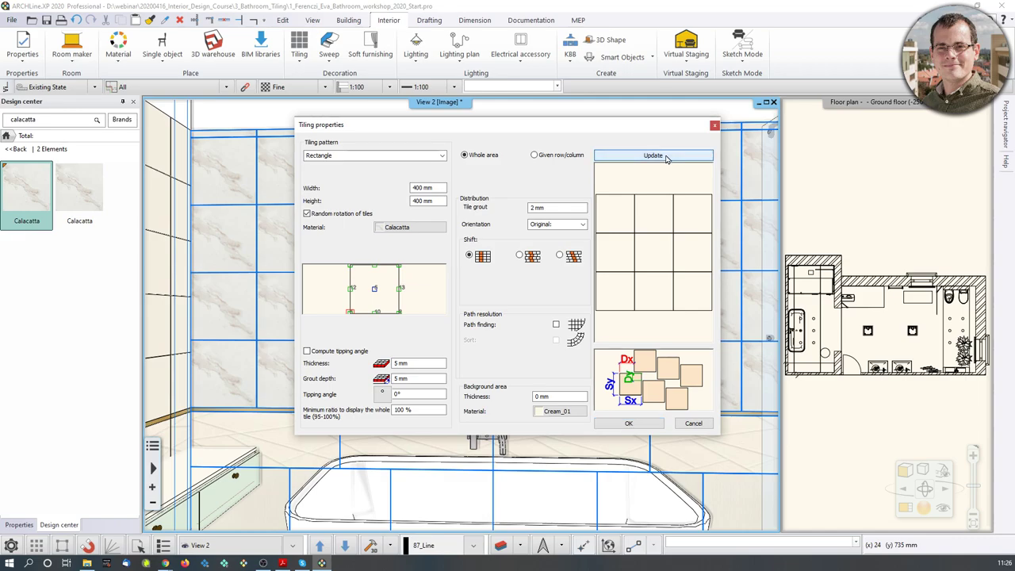
pyautogui.click(632, 421)
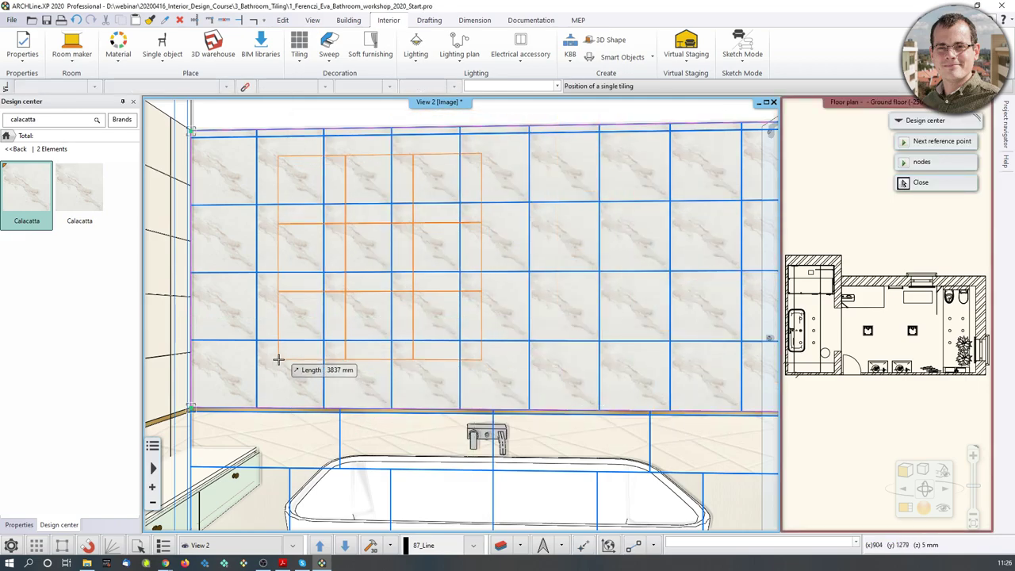
# Place the edited Calacatta pattern at a tile joint on the gold strip and align its rotation along the strip
pyautogui.scroll(3, 225, 409)
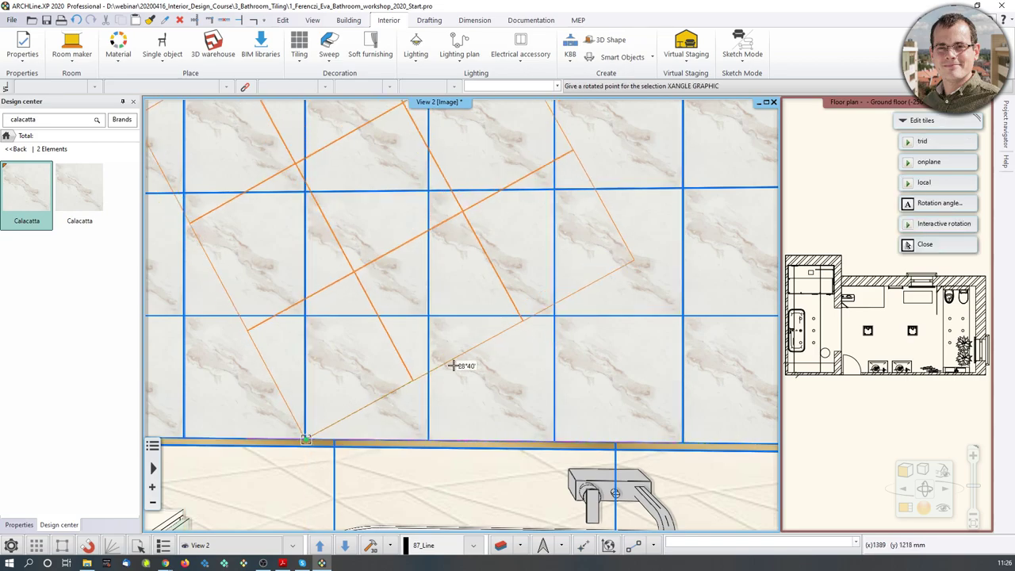
pyautogui.click(497, 441)
pyautogui.scroll(-5, 477, 366)
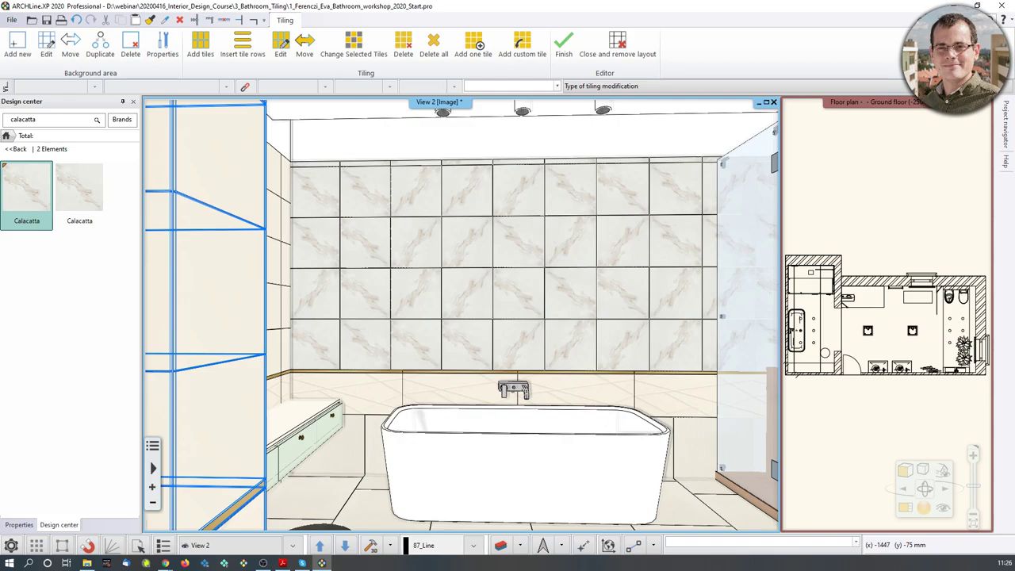
# Finish editing the Calacatta tiling on the wall behind the bathtub
pyautogui.moveTo(552, 354); pyautogui.dragTo(314, 394, button='middle')
pyautogui.click(563, 46)
pyautogui.moveTo(543, 347); pyautogui.dragTo(412, 341, button='middle')
pyautogui.moveTo(328, 305); pyautogui.dragTo(398, 316, button='middle')
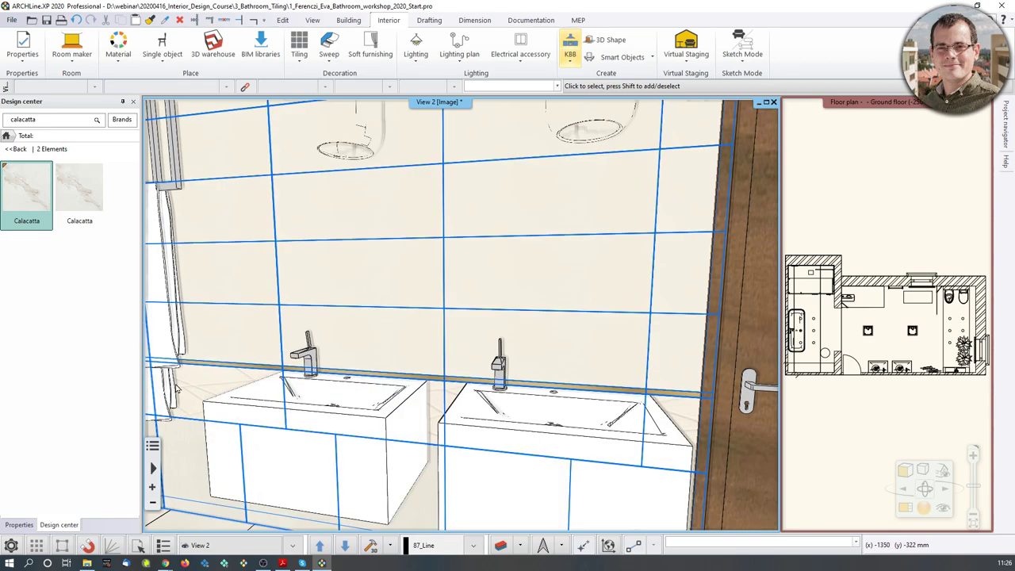
pyautogui.moveTo(481, 321); pyautogui.dragTo(497, 295, button='middle')
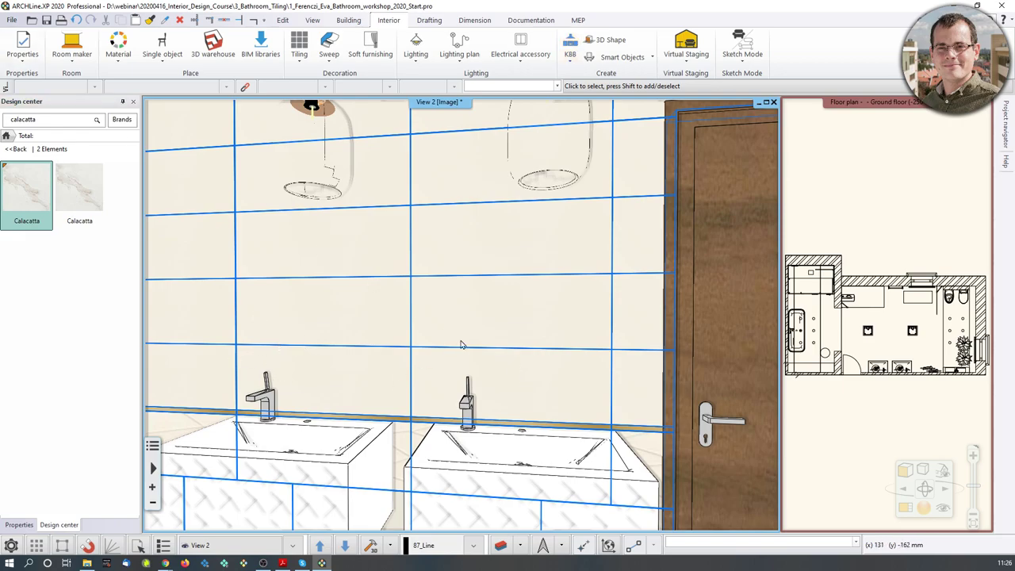
pyautogui.press('Escape')
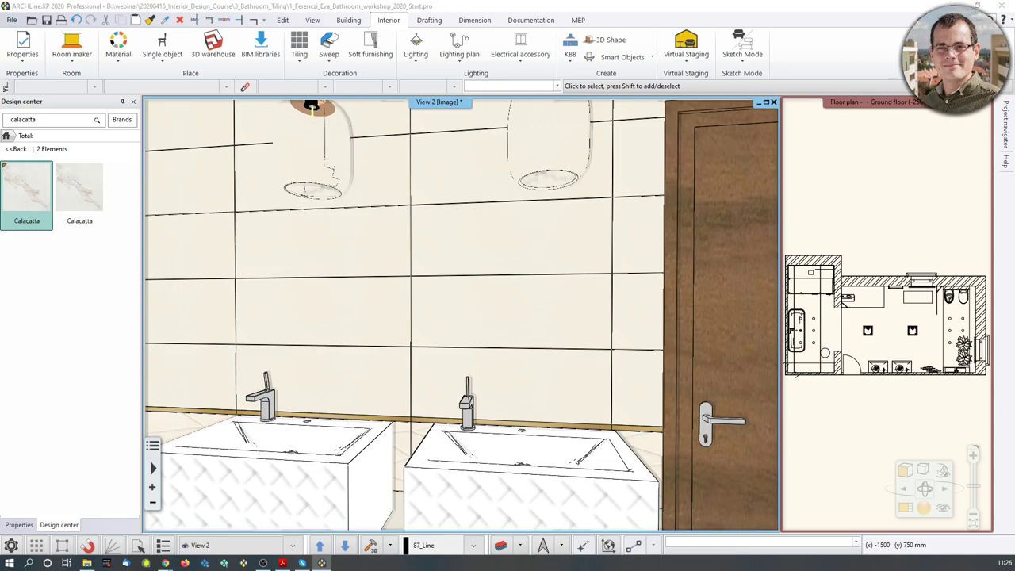
# Lay out the washbasin wall with the 2D tiling command on the wall side and place its elevation below the floor plan
pyautogui.click(272, 360)
pyautogui.moveTo(430, 328); pyautogui.dragTo(441, 399, button='middle')
pyautogui.scroll(-3, 442, 399)
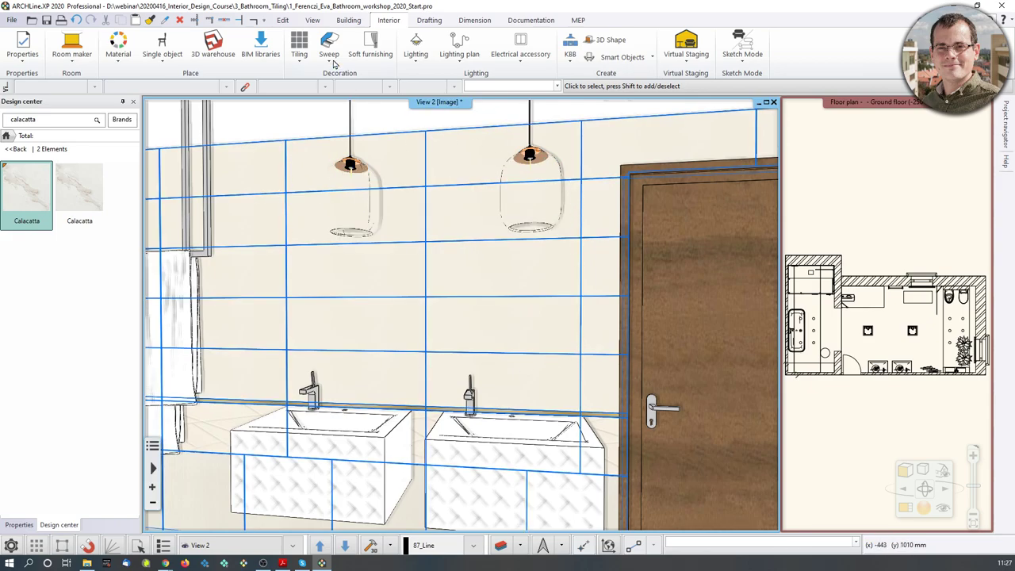
pyautogui.click(301, 60)
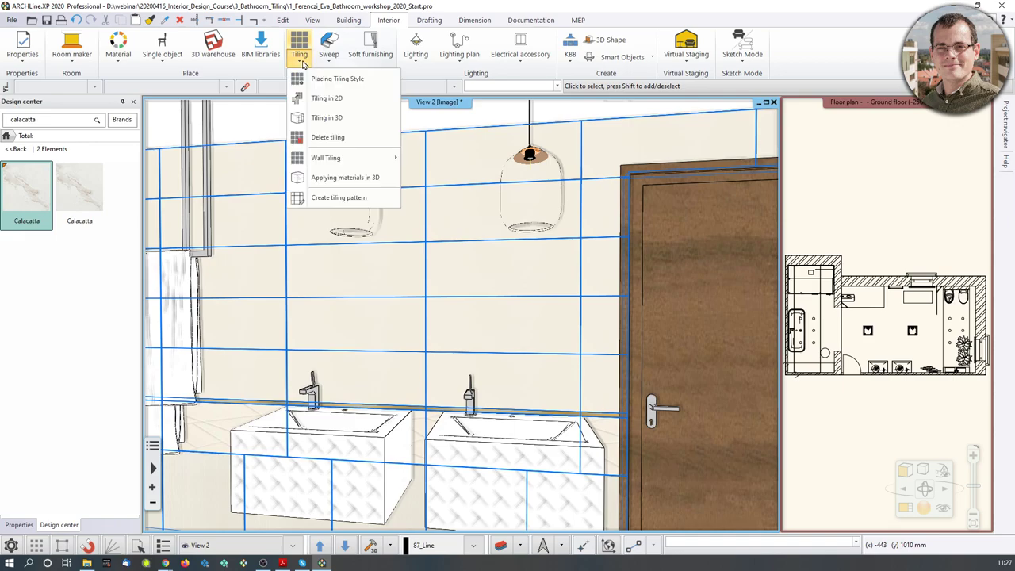
pyautogui.click(325, 116)
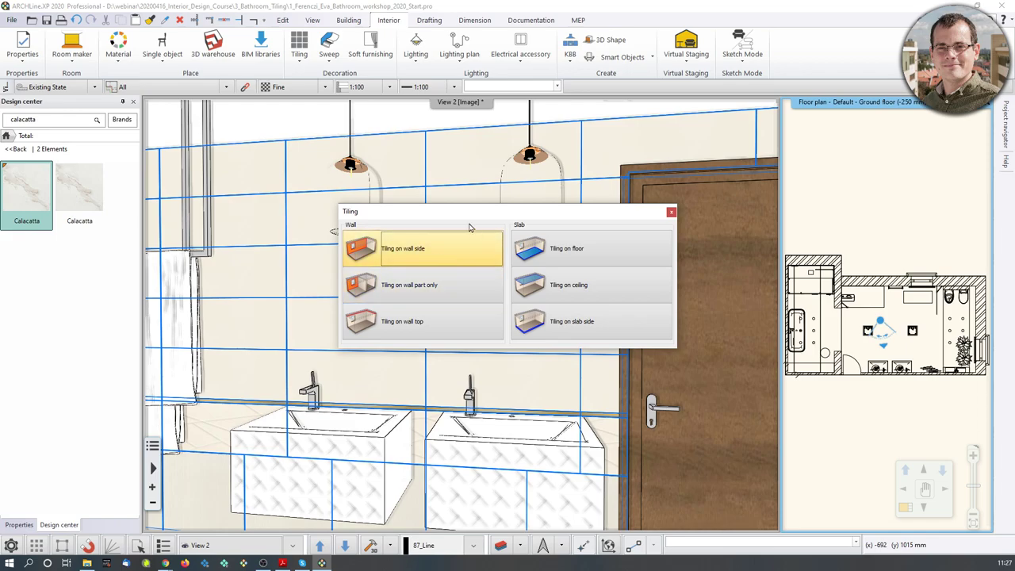
pyautogui.click(446, 250)
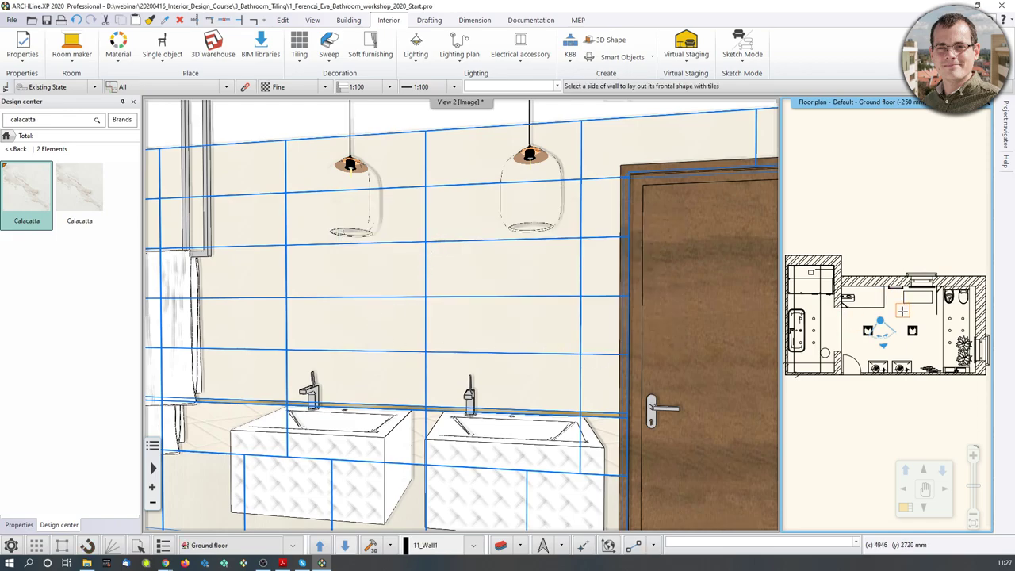
pyautogui.scroll(2, 900, 313)
pyautogui.moveTo(888, 364); pyautogui.dragTo(875, 290, button='middle')
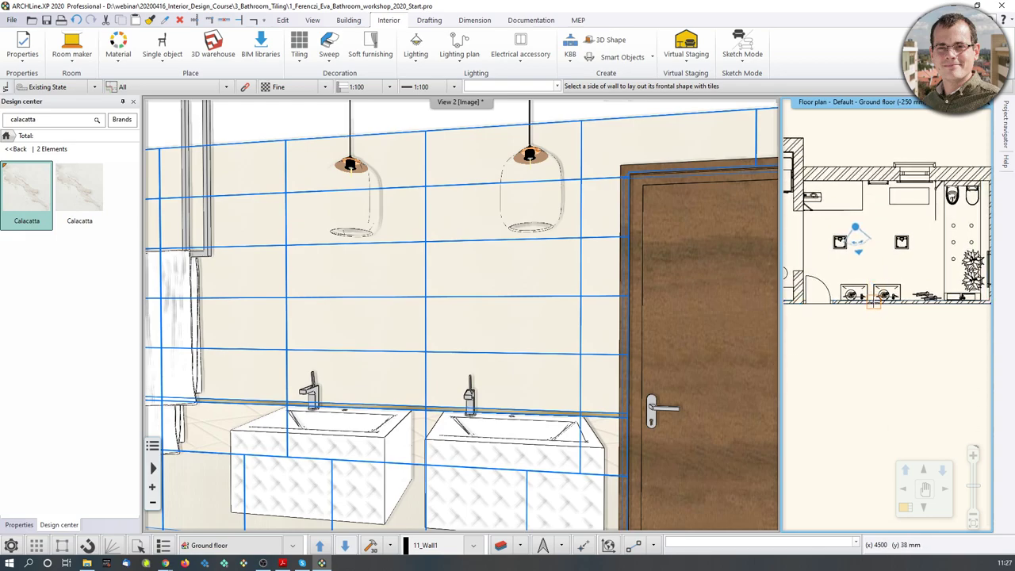
pyautogui.scroll(1, 873, 312)
pyautogui.click(876, 307)
pyautogui.scroll(-3, 878, 325)
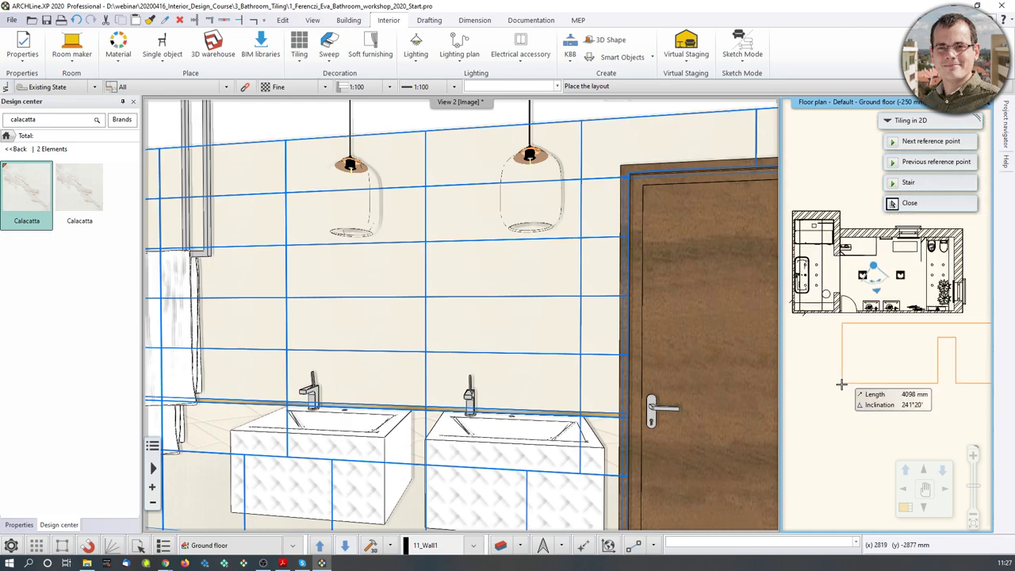
pyautogui.click(874, 401)
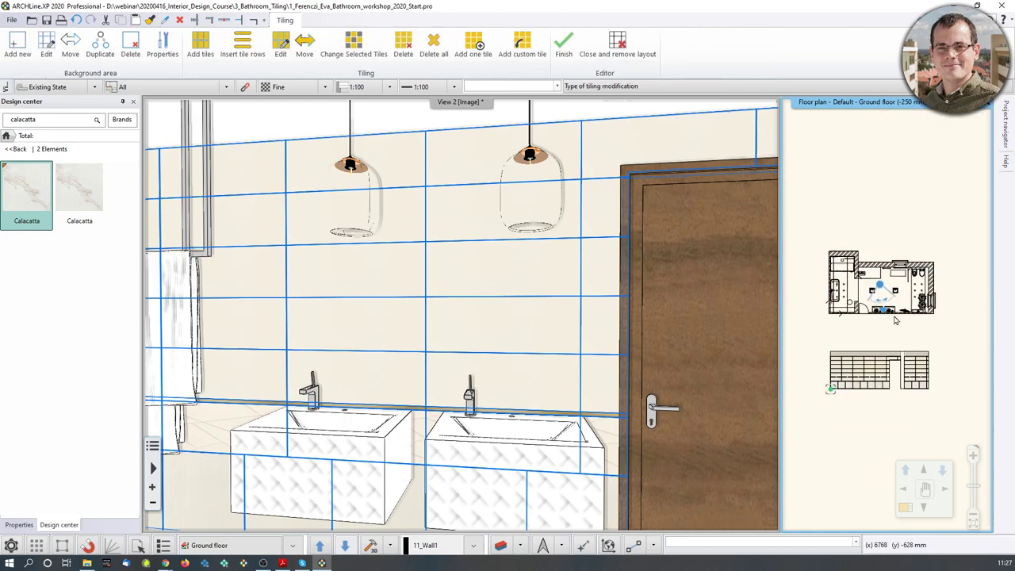
# Add a rectangular background area directly above the gold strip, two tiles wide and four tile rows high, ending at the last full joint before the door
pyautogui.click(905, 507)
pyautogui.scroll(5, 437, 421)
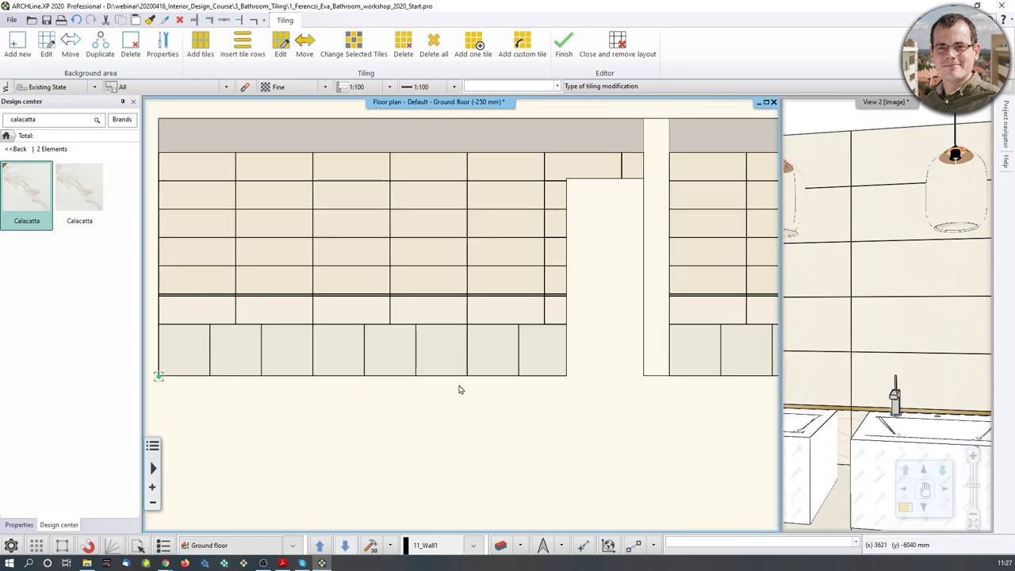
pyautogui.moveTo(458, 343); pyautogui.dragTo(410, 352, button='middle')
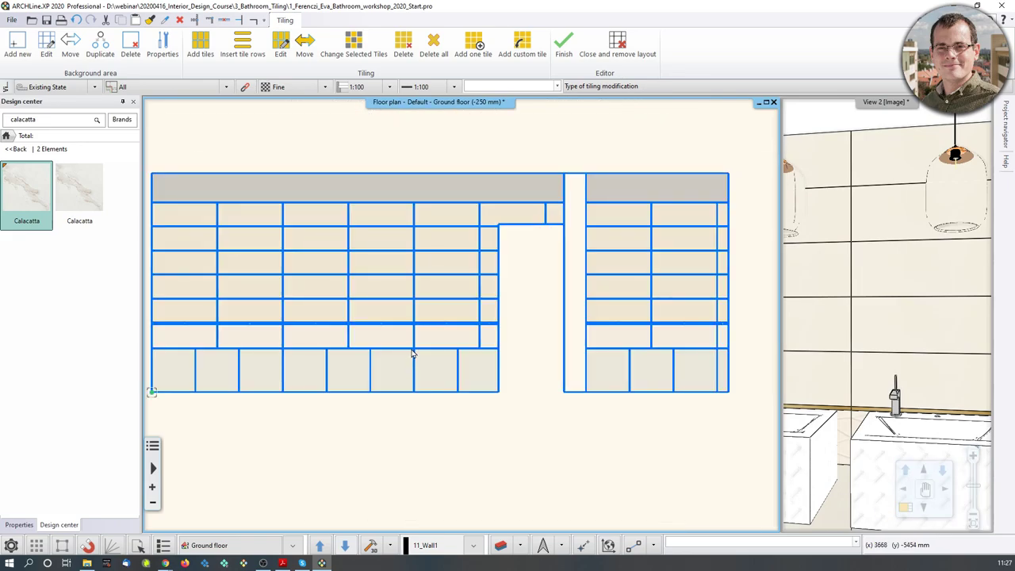
pyautogui.scroll(-2, 410, 351)
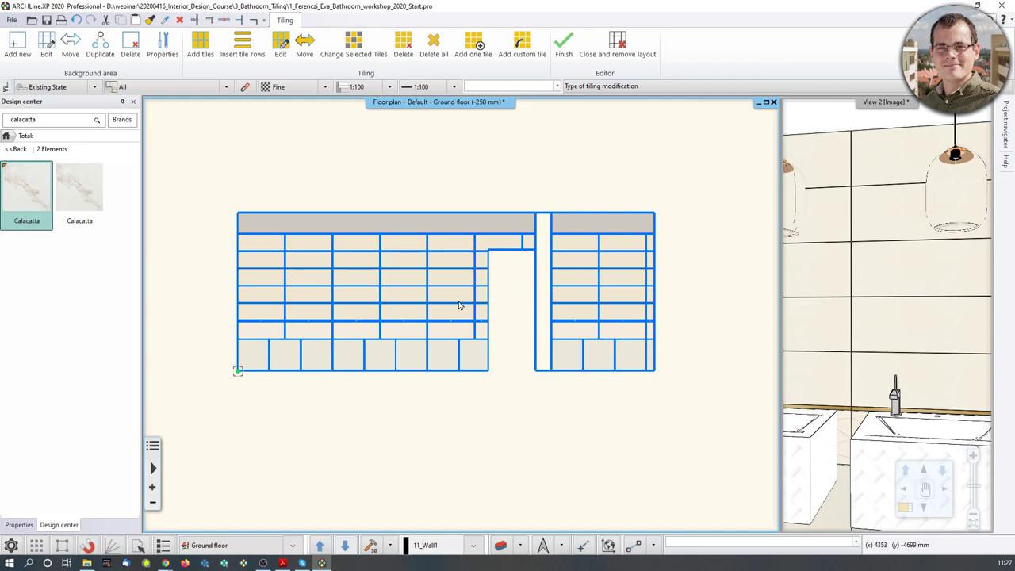
pyautogui.moveTo(417, 304); pyautogui.dragTo(436, 298, button='middle')
pyautogui.scroll(1, 428, 298)
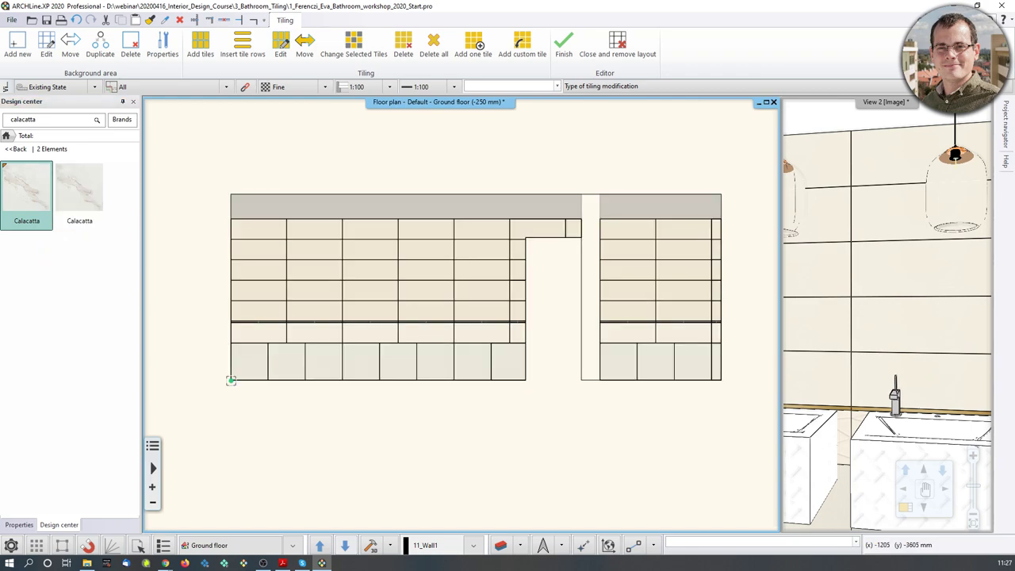
pyautogui.click(26, 42)
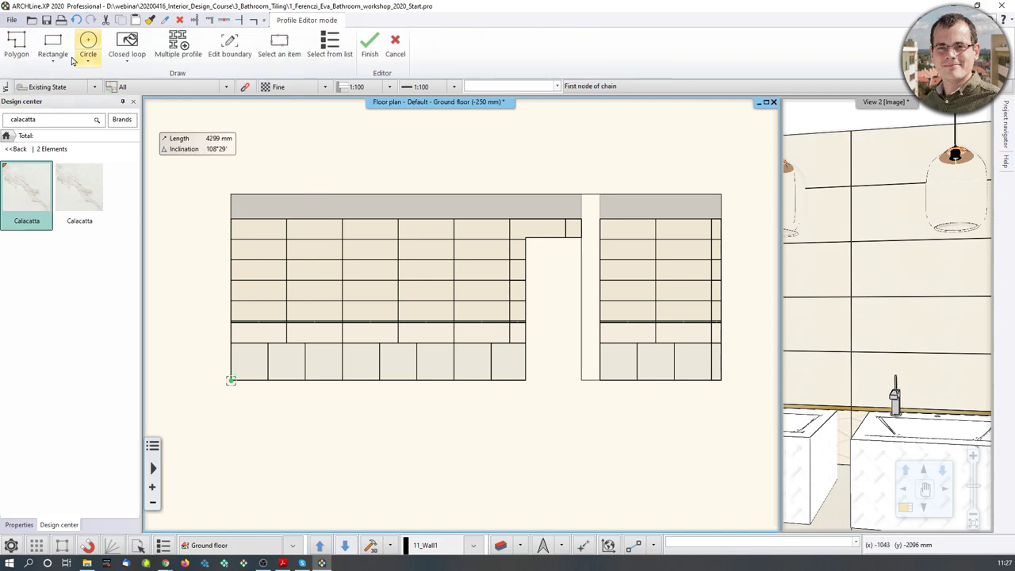
pyautogui.click(53, 44)
pyautogui.scroll(3, 471, 269)
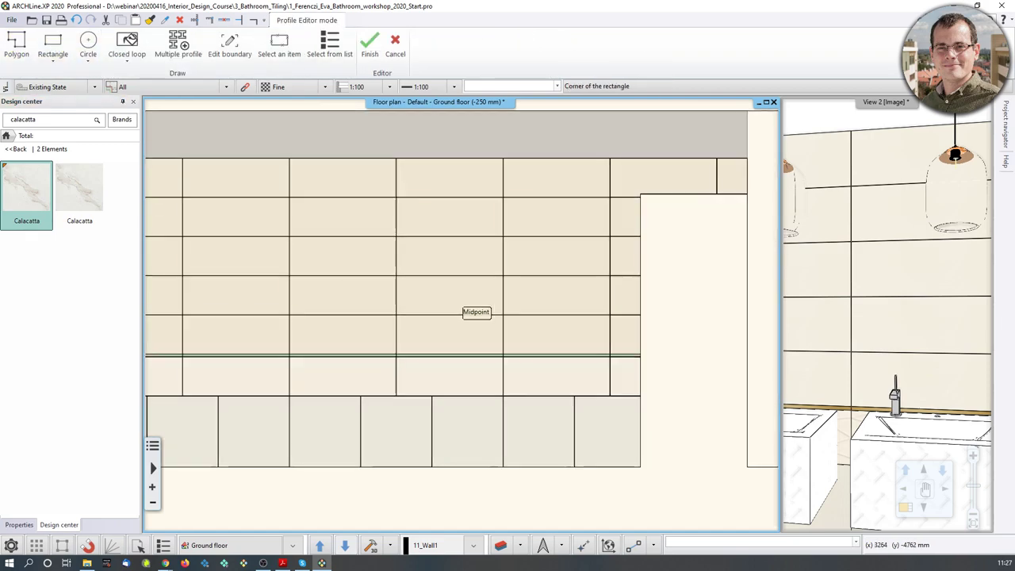
pyautogui.click(397, 197)
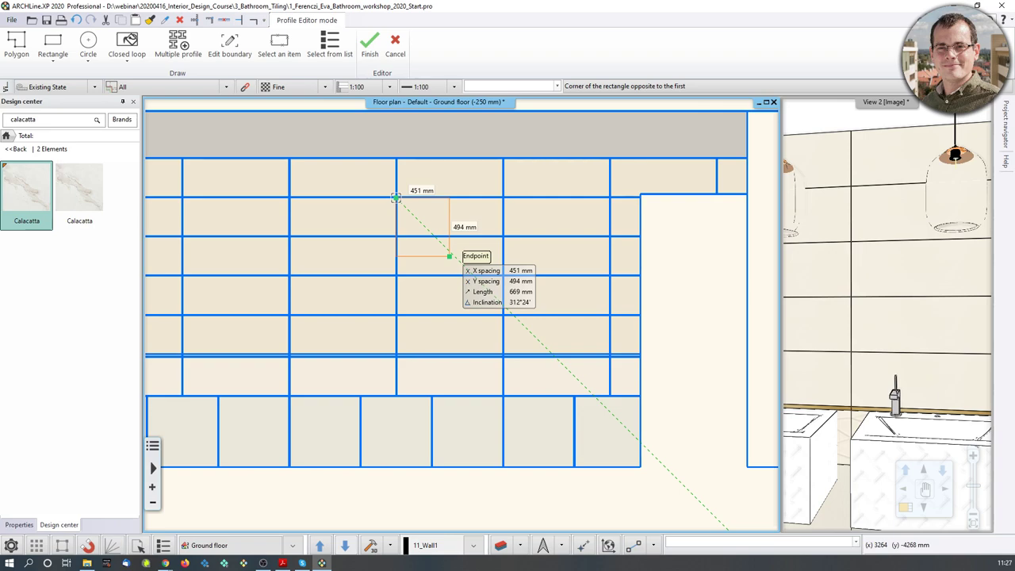
pyautogui.scroll(5, 557, 331)
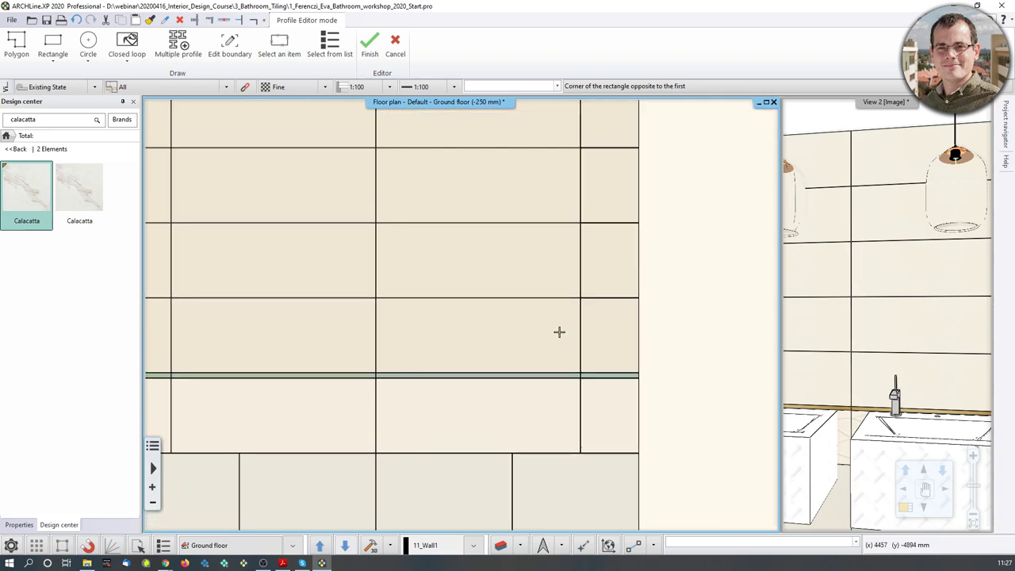
pyautogui.scroll(1, 516, 317)
pyautogui.click(516, 315)
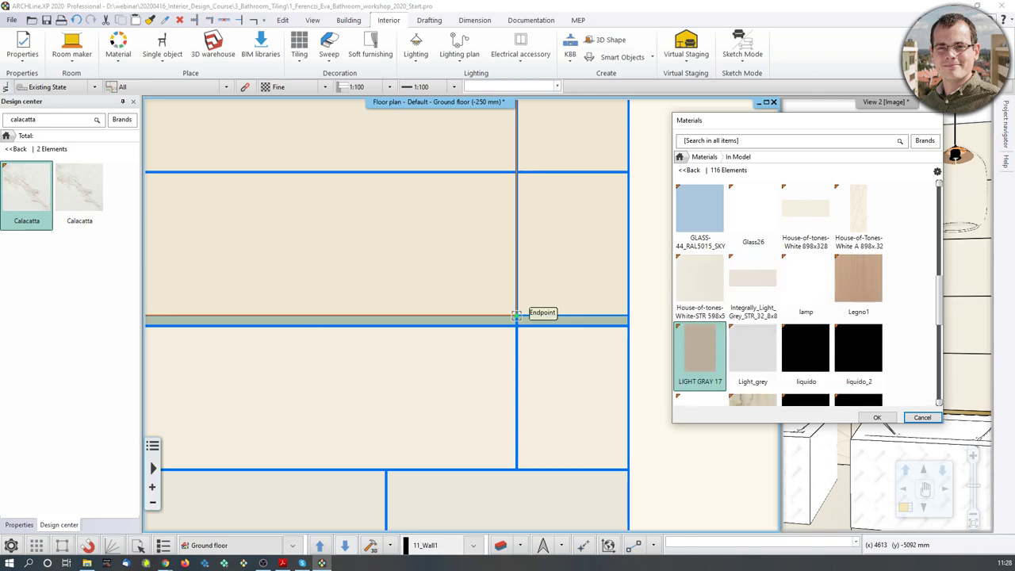
# Search the materials for "white" and assign Bright_white to the new rectangular area
pyautogui.click(692, 170)
pyautogui.click(749, 142)
pyautogui.write('white')
pyautogui.press('Return')
pyautogui.click(753, 212)
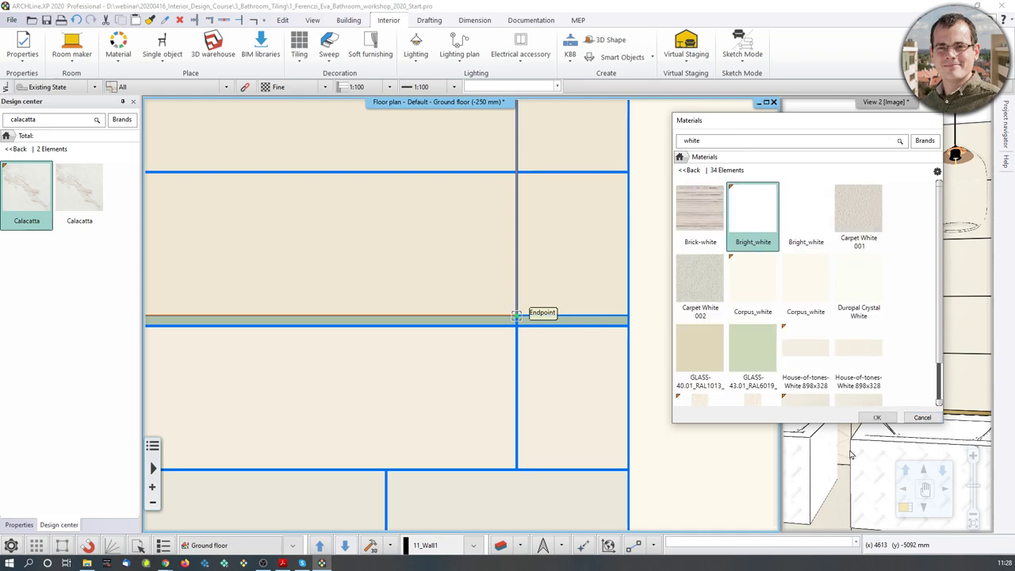
pyautogui.click(876, 417)
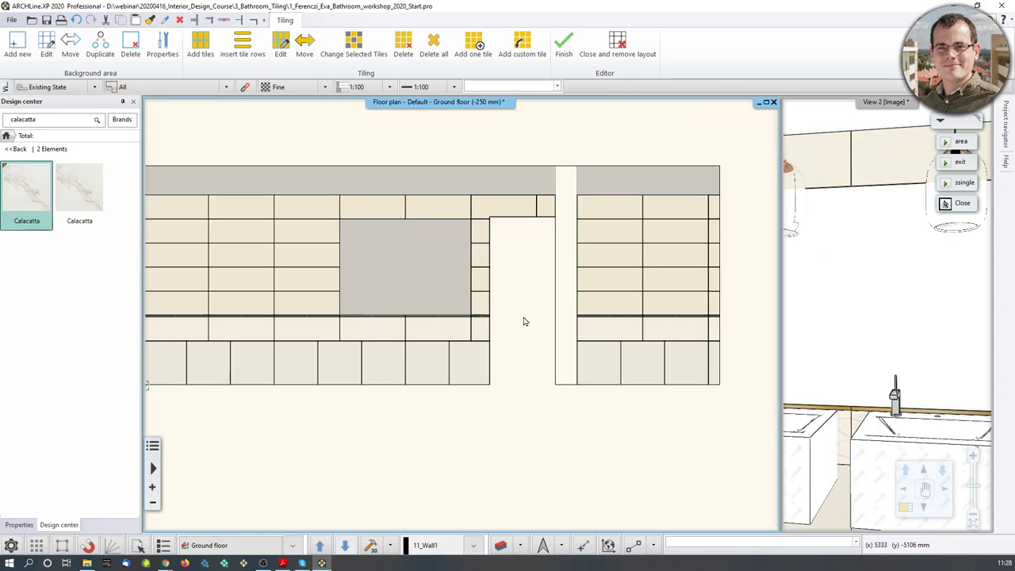
# Finish the washbasin wall layout and check the white area behind the washbasins in the 3D view
pyautogui.press('Return')
pyautogui.click(867, 319)
pyautogui.scroll(-3, 897, 330)
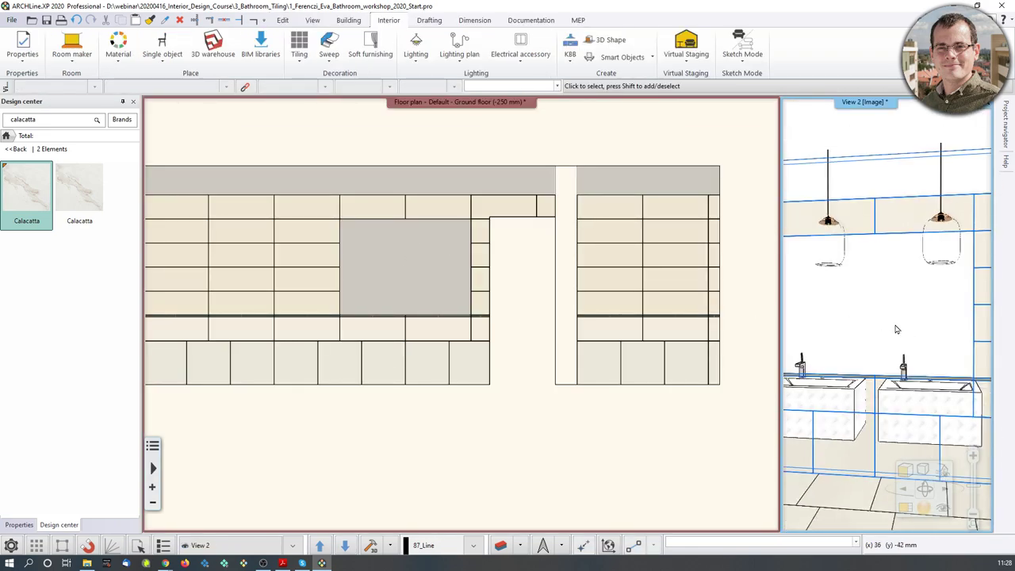
pyautogui.scroll(6, 851, 333)
pyautogui.scroll(-5, 846, 295)
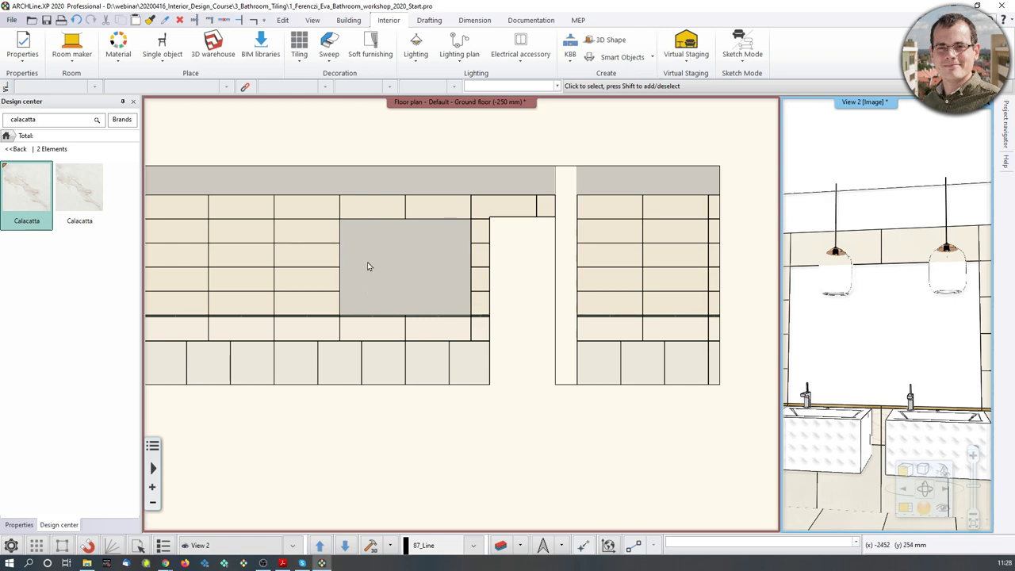
# Continue tiling the washbasin wall layout and start adding tiles to one of its areas
pyautogui.click(441, 268)
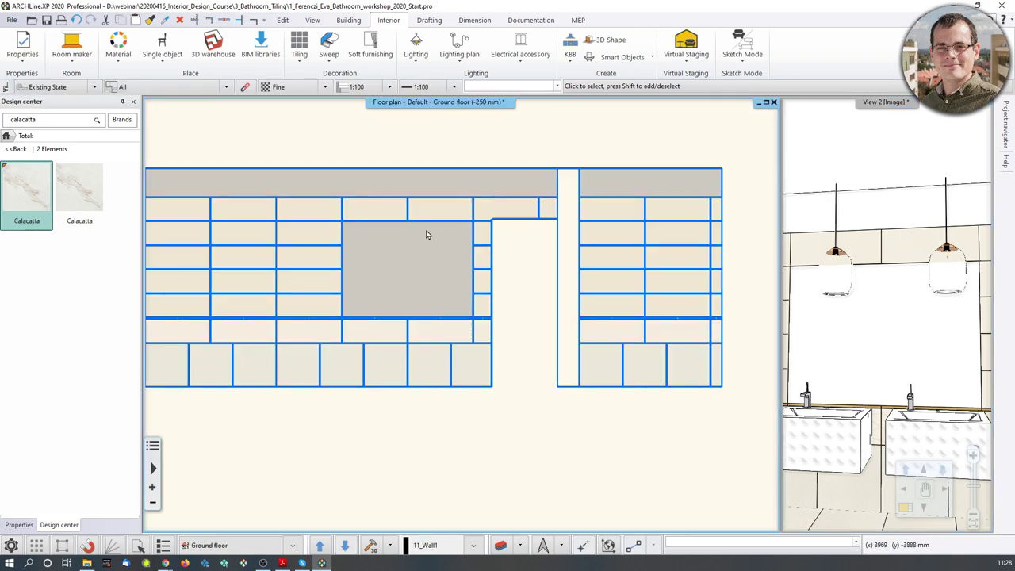
pyautogui.click(424, 235)
pyautogui.rightClick(422, 235)
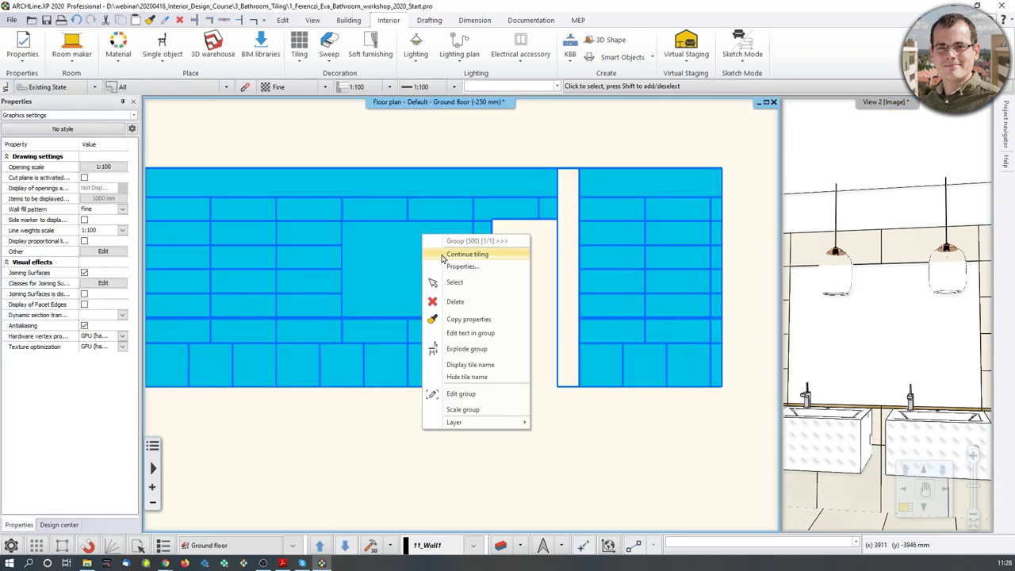
pyautogui.click(467, 254)
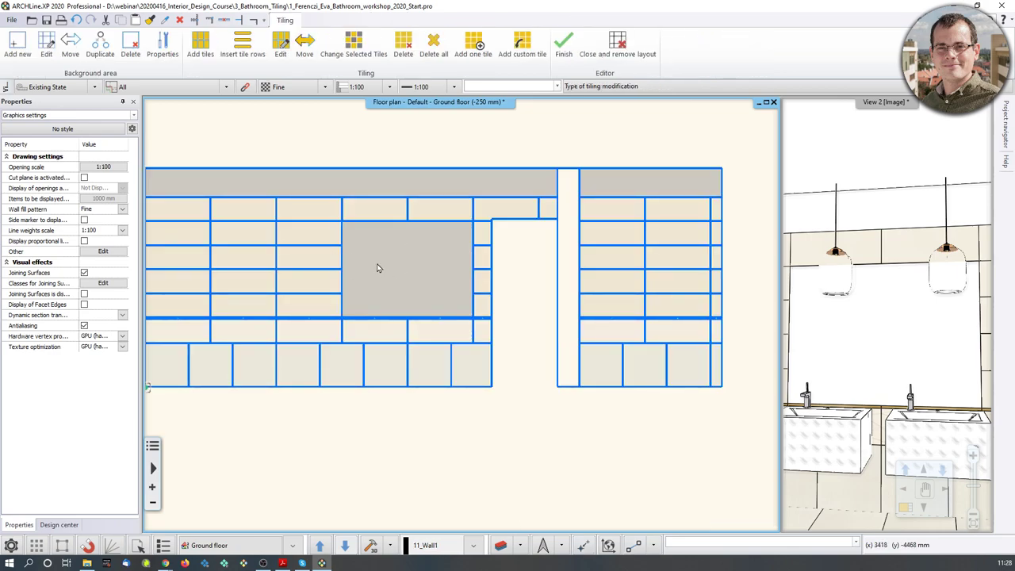
pyautogui.click(200, 43)
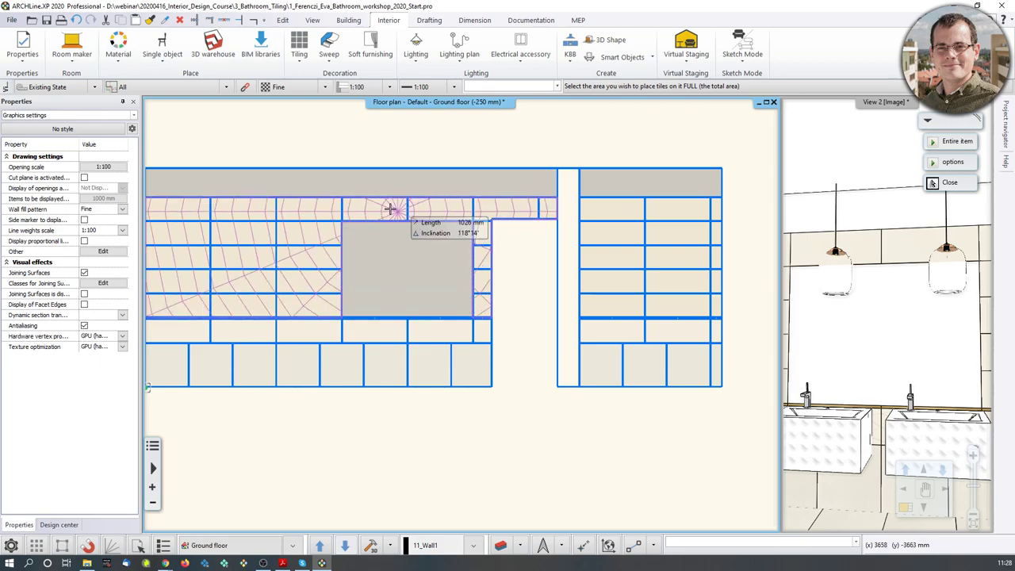
# Start tiling the empty rectangular area of the wall layout with a given row/column distribution of 1 column and 1 row
pyautogui.scroll(2, 398, 256)
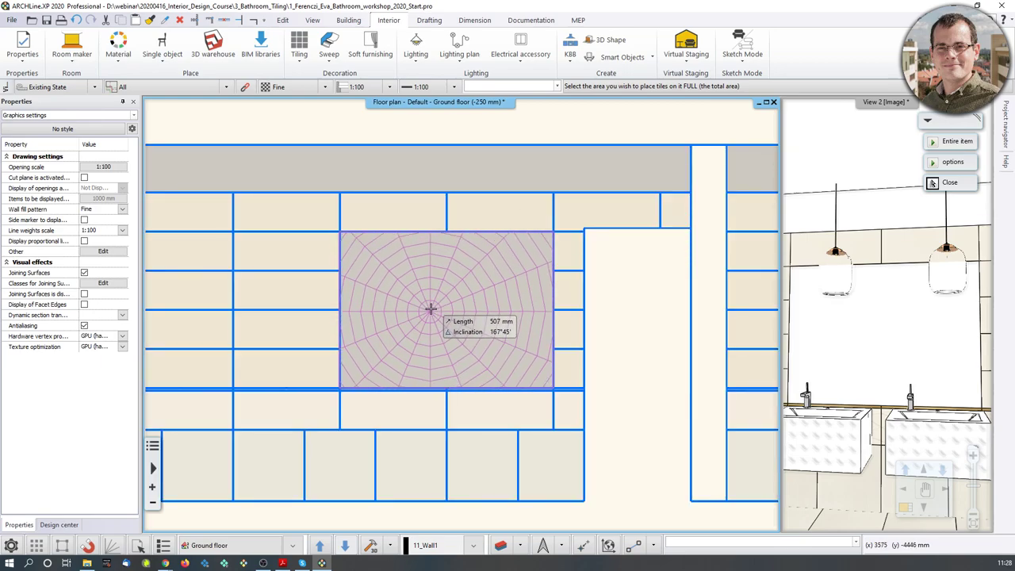
pyautogui.click(432, 310)
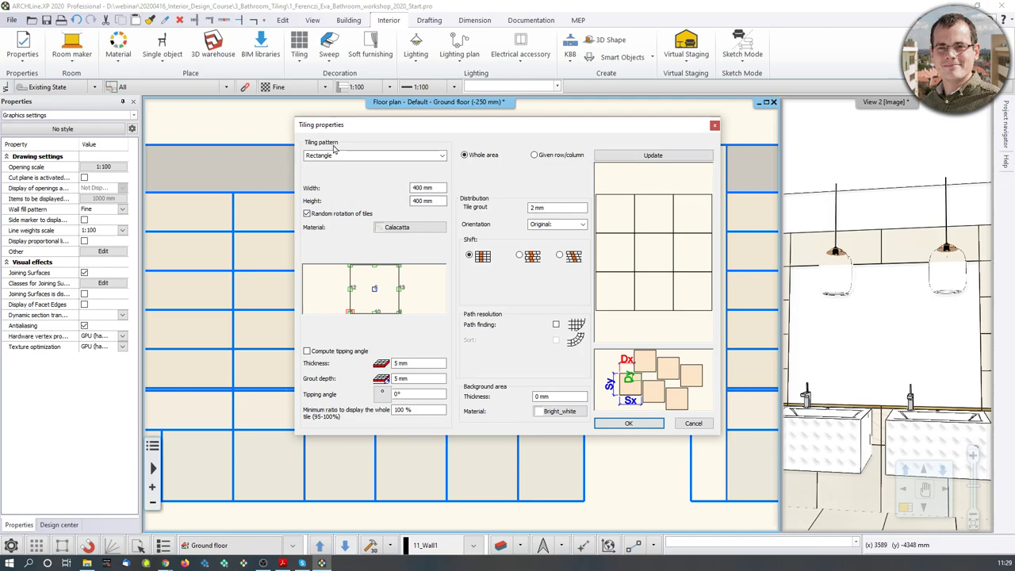
pyautogui.moveTo(485, 132); pyautogui.dragTo(712, 67)
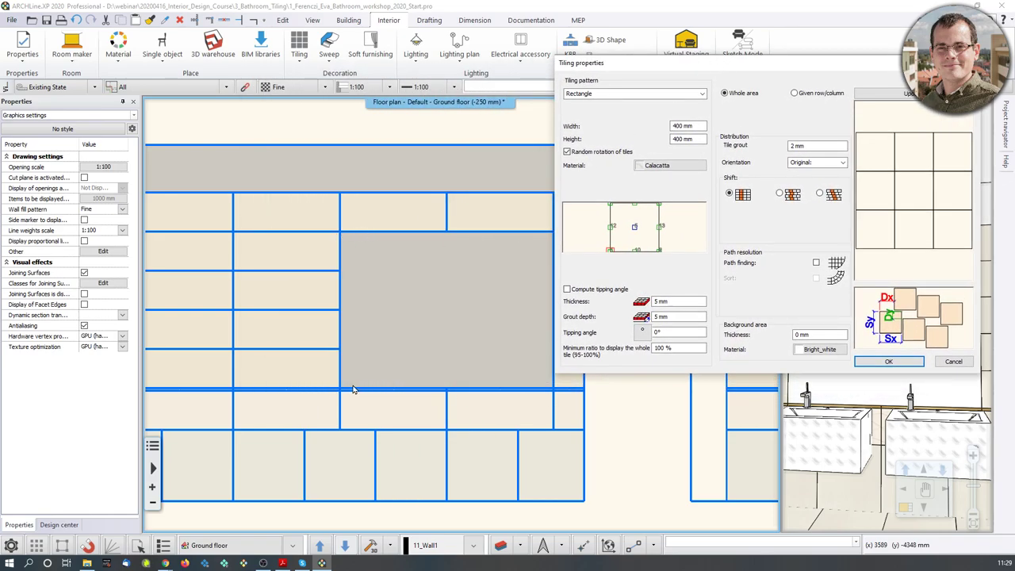
pyautogui.moveTo(812, 63); pyautogui.dragTo(662, 80)
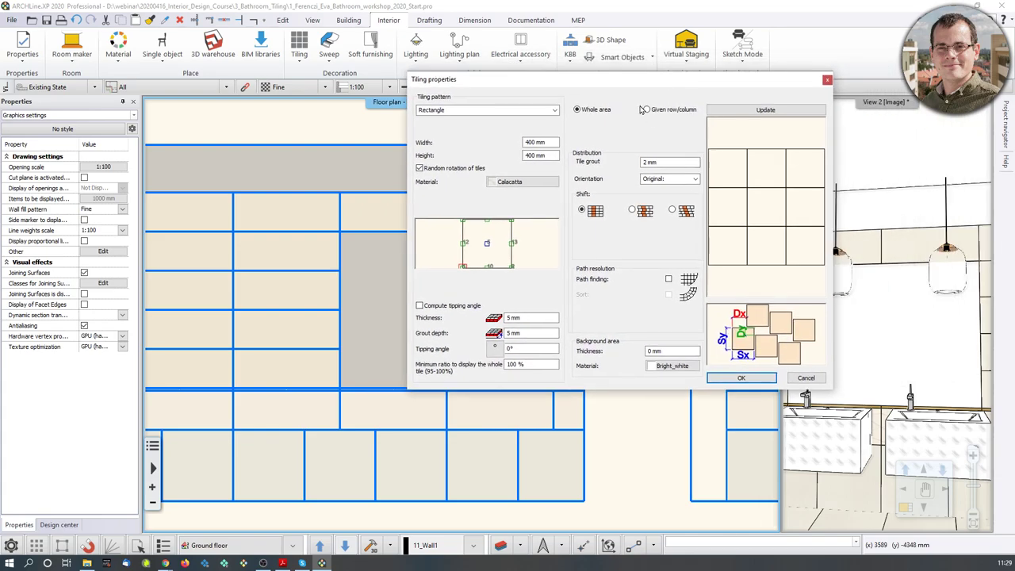
pyautogui.click(647, 110)
pyautogui.click(674, 127)
pyautogui.doubleClick(684, 127)
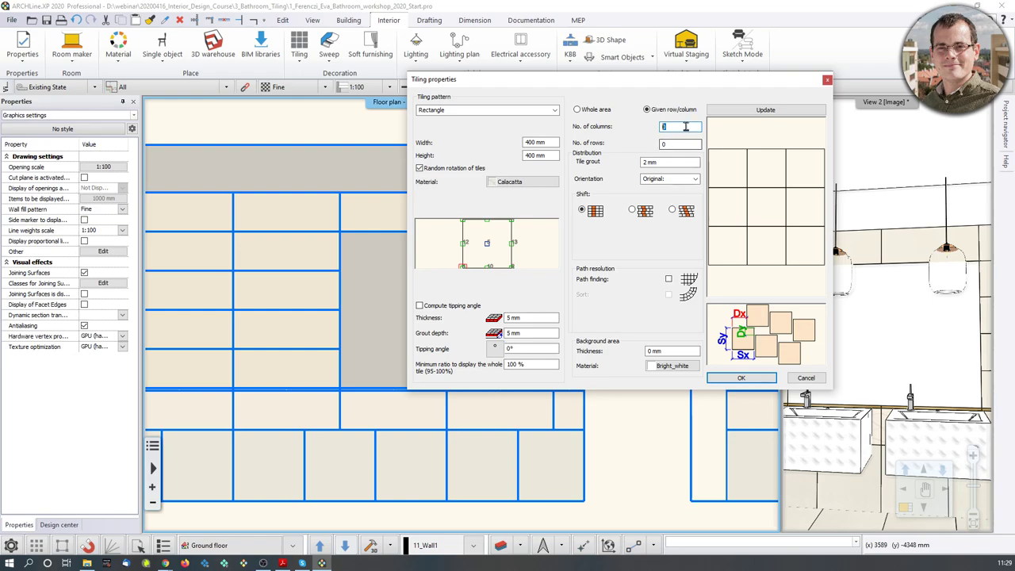
pyautogui.press('Tab')
pyautogui.press('Return')
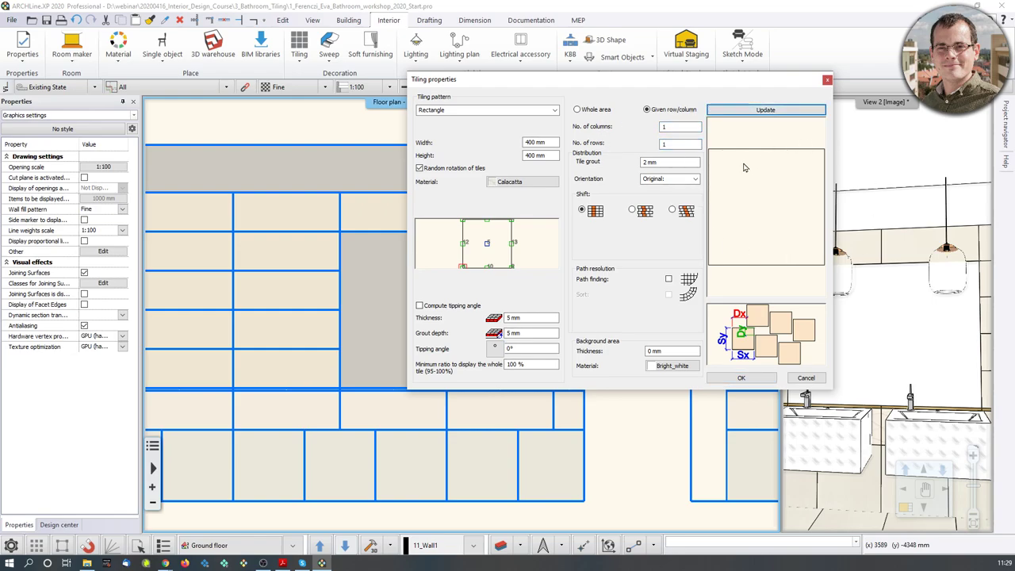
# Set the single tile's width to 1800 mm and height to 1320 mm, and update the preview
pyautogui.click(529, 142)
pyautogui.write('18')
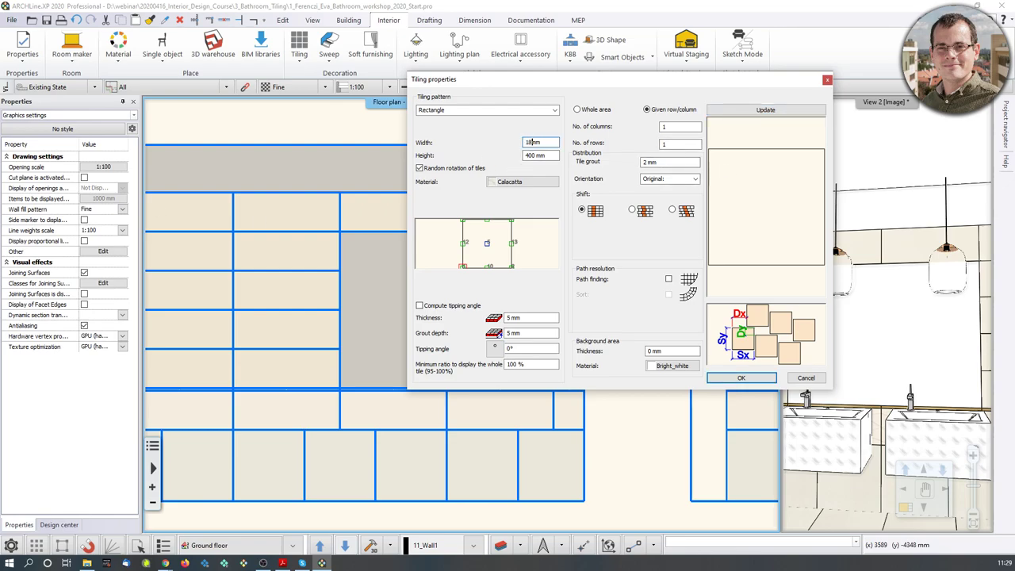
pyautogui.click(530, 156)
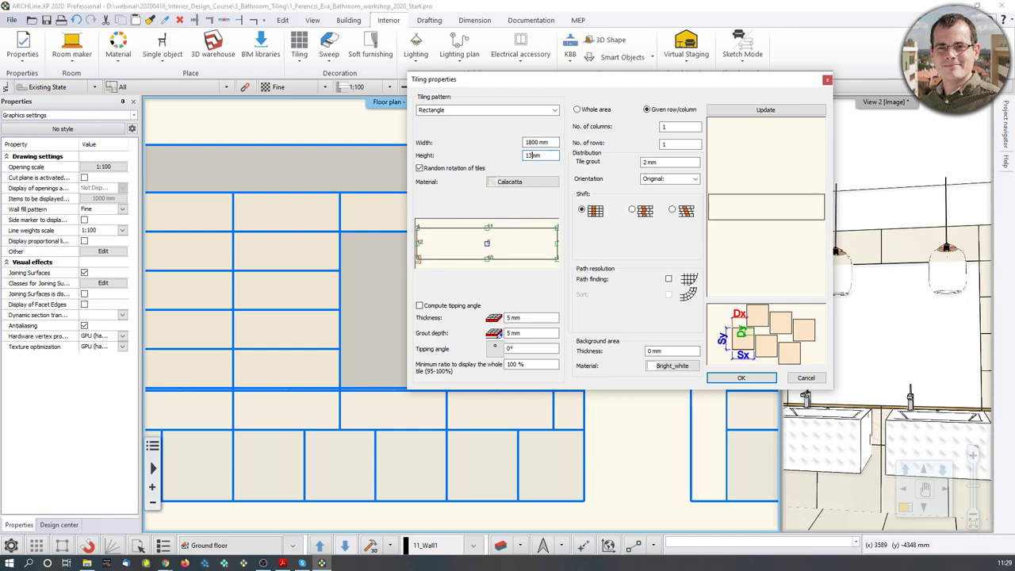
pyautogui.write('1320')
pyautogui.click(765, 109)
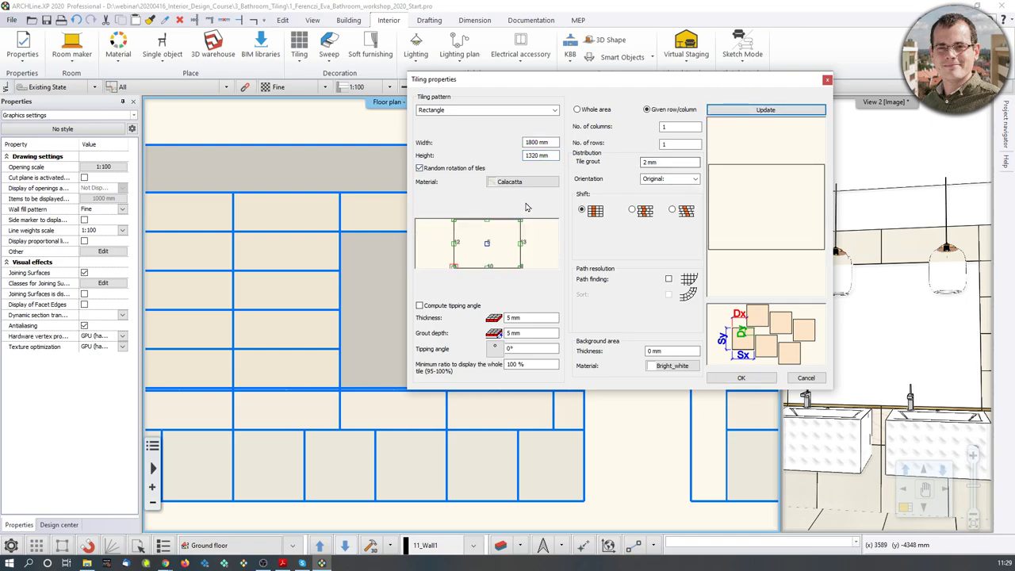
# Search the materials for mirror and assign Mirror 03 as the tile material
pyautogui.click(528, 184)
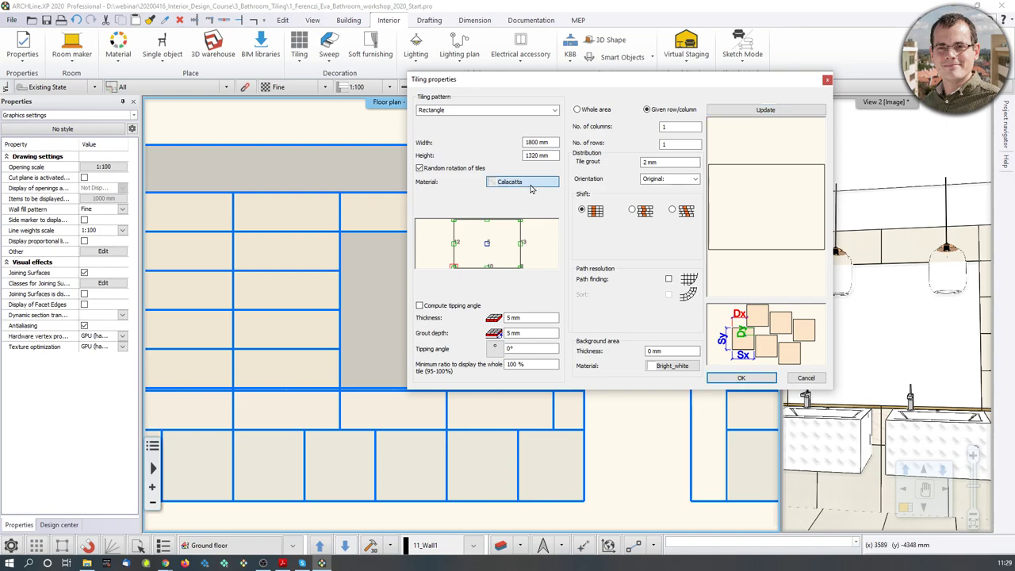
pyautogui.click(680, 157)
pyautogui.click(710, 143)
pyautogui.write('mirrore')
pyautogui.press('Return')
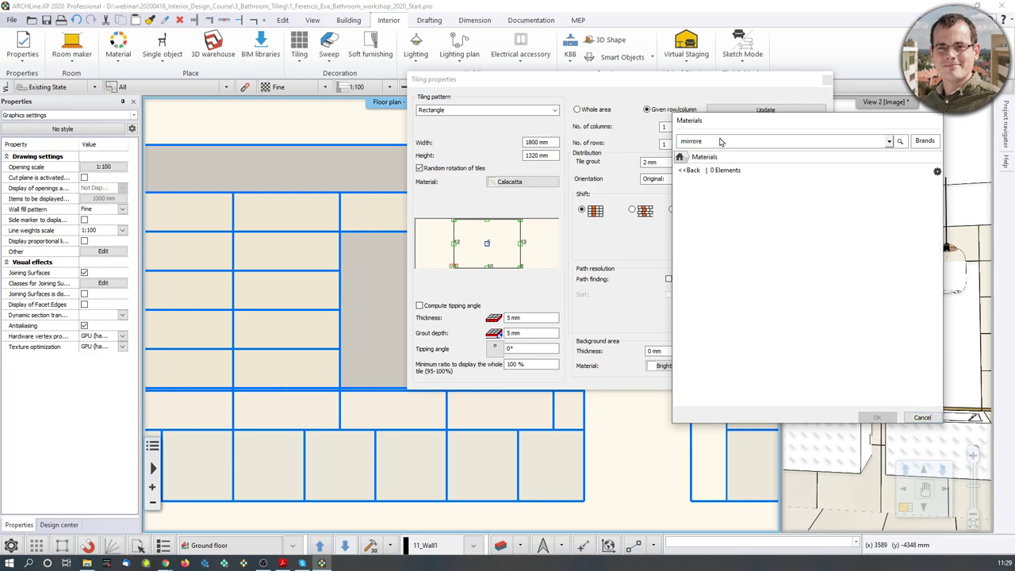
pyautogui.press('BackSpace')
pyautogui.press('Return')
pyautogui.moveTo(744, 203)
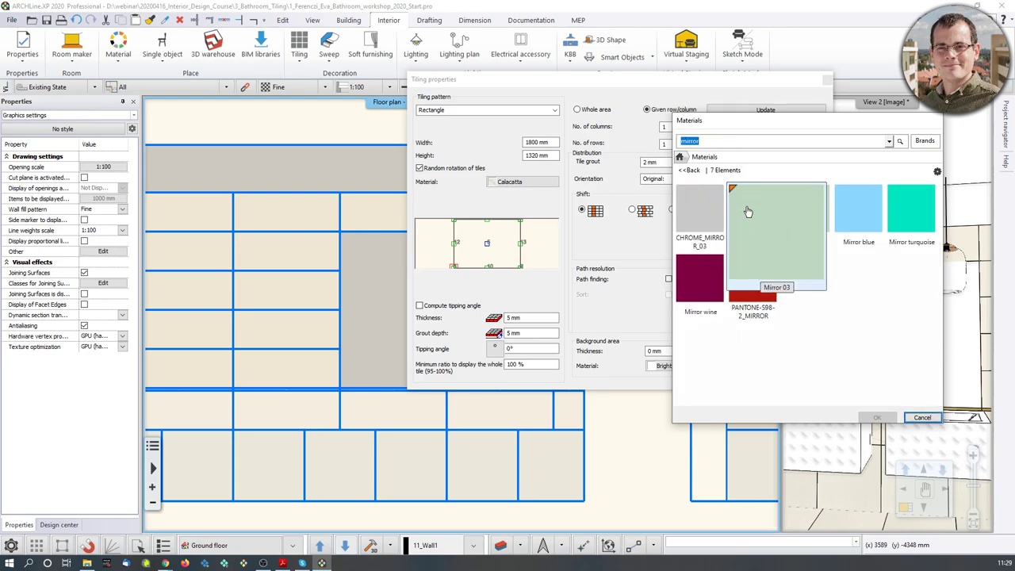
pyautogui.click(770, 218)
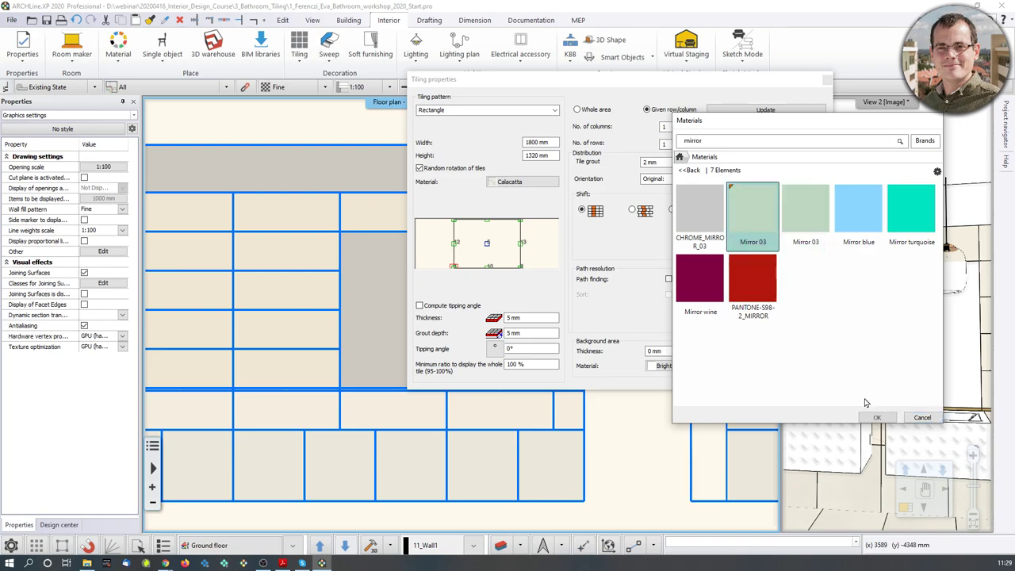
pyautogui.click(876, 417)
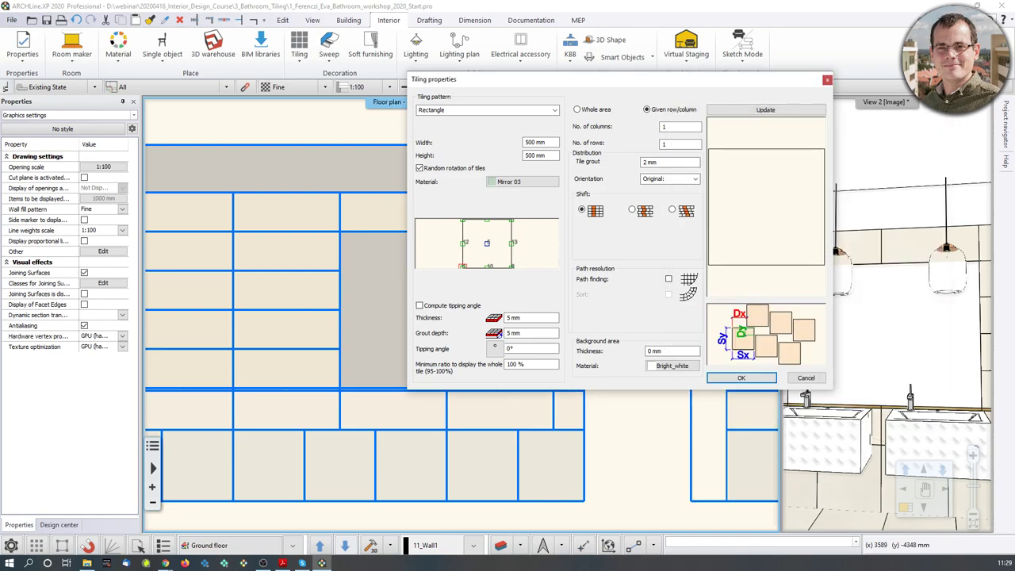
# Place the 500 x 500 mm mirror tile at the empty area's lower-left corner, aligned with its bottom edge
pyautogui.click(740, 377)
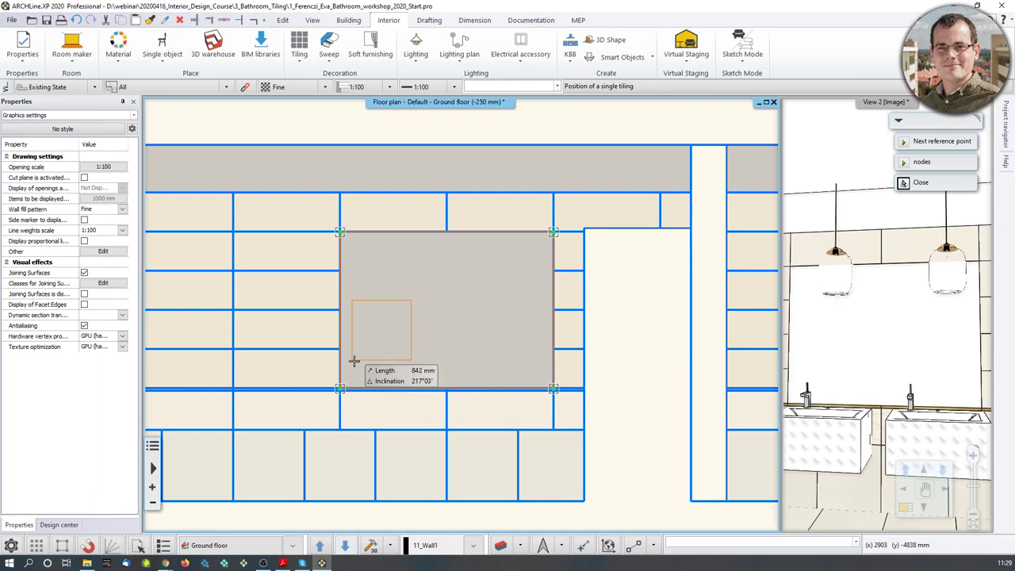
pyautogui.scroll(2, 361, 385)
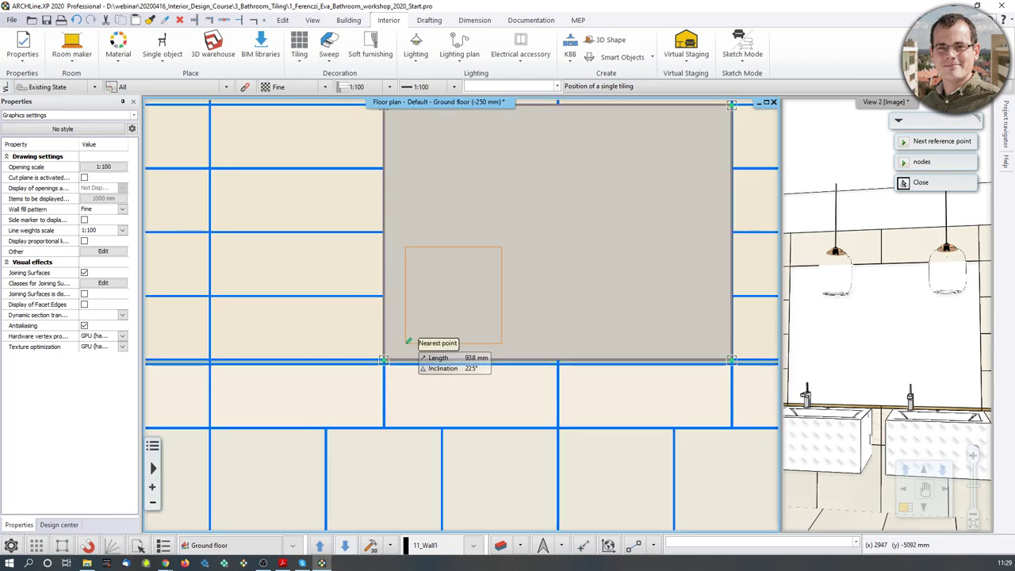
pyautogui.click(384, 359)
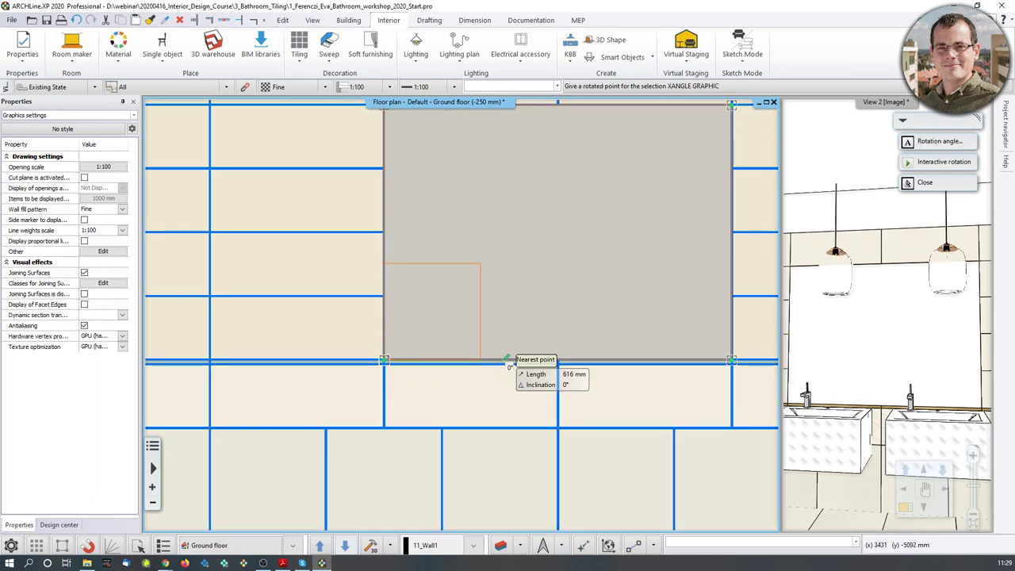
pyautogui.click(506, 360)
pyautogui.scroll(-2, 497, 316)
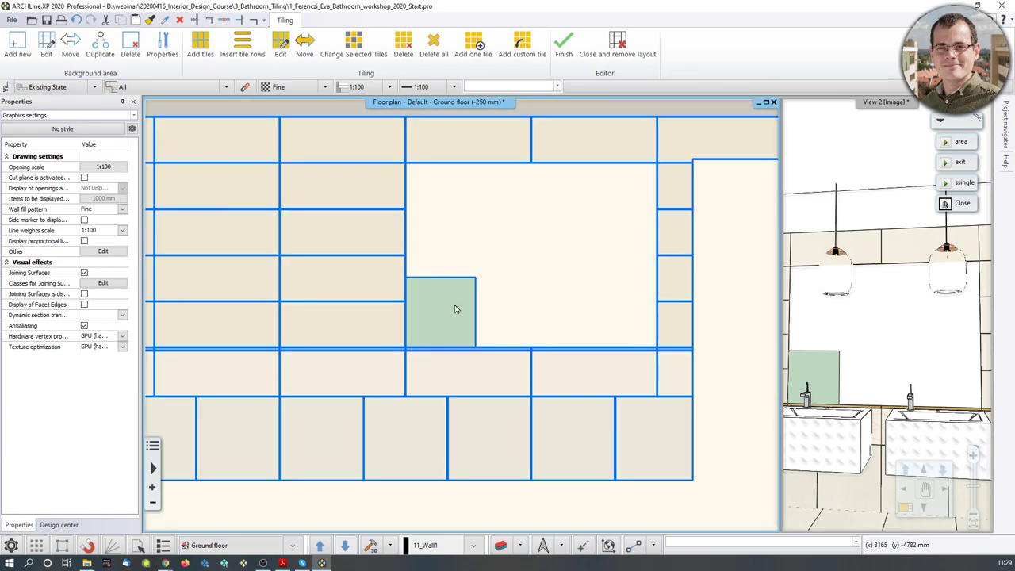
# Reopen the wall layout's tiling for editing and delete the small mirror tile from the opening
pyautogui.press('Return')
pyautogui.rightClick(433, 329)
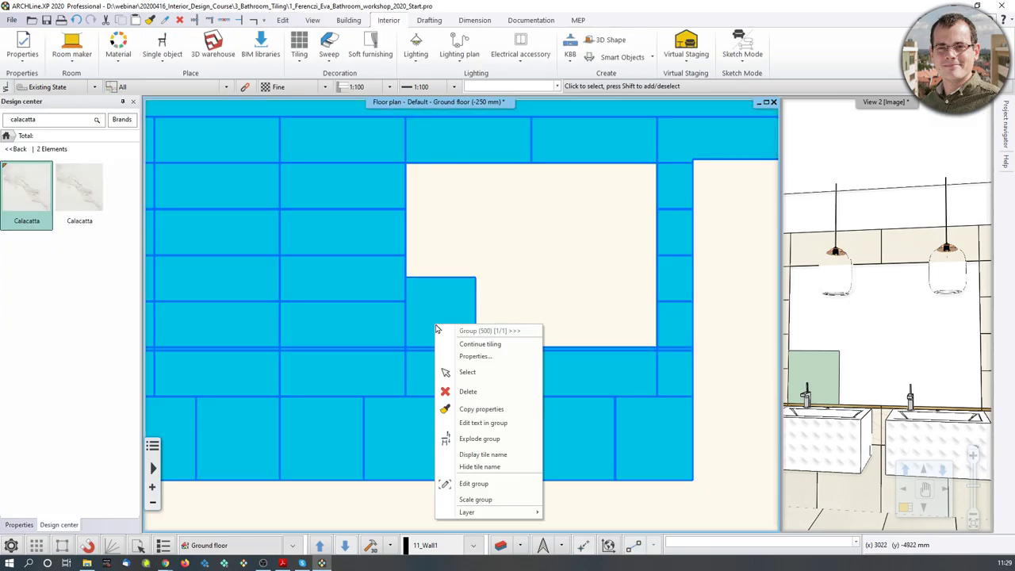
pyautogui.click(476, 344)
pyautogui.moveTo(493, 261); pyautogui.dragTo(435, 324, button='middle')
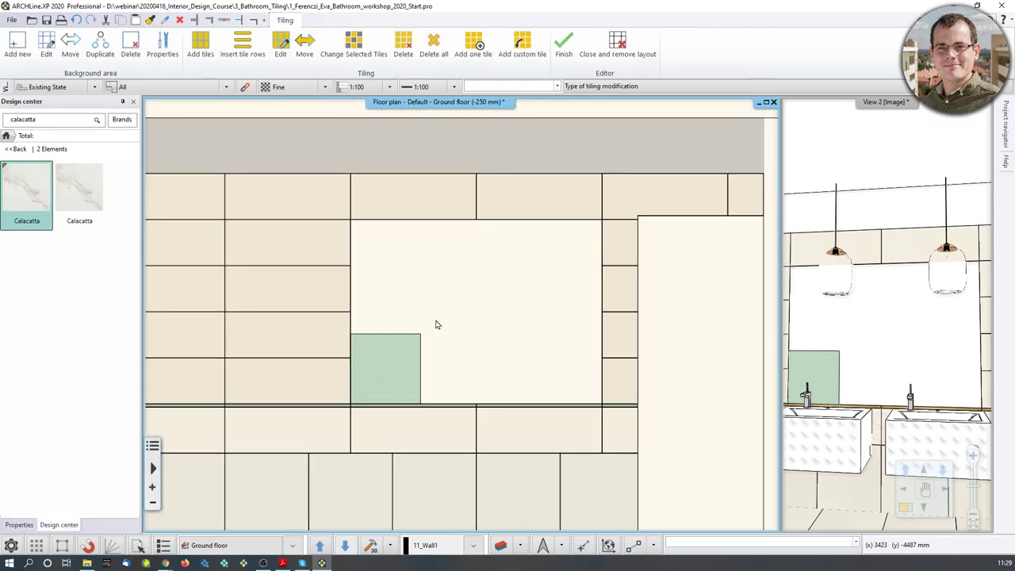
pyautogui.click(130, 45)
pyautogui.click(400, 339)
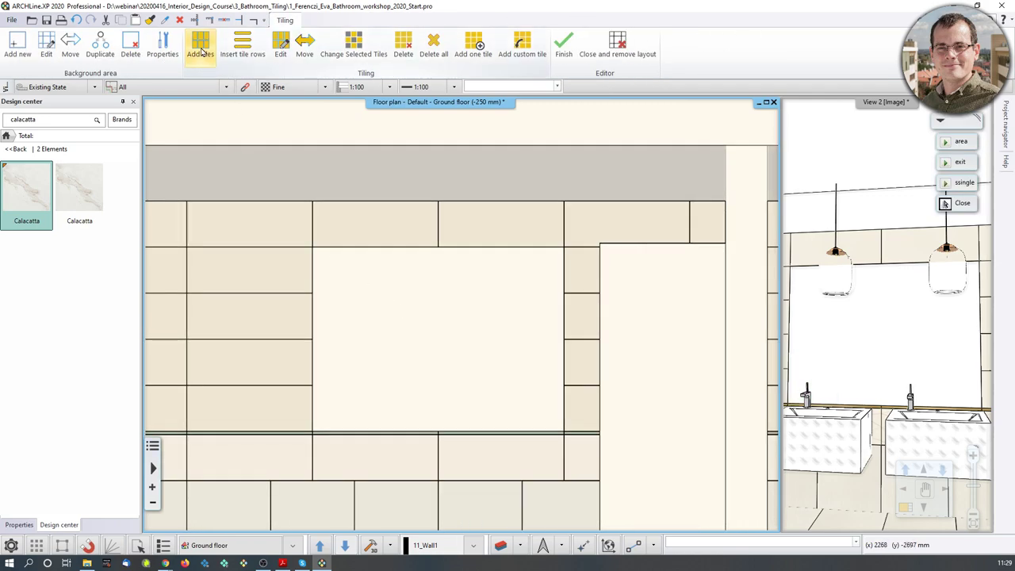
# Add a tile to the empty opening, setting its width to 1800 mm and height to 1320 mm
pyautogui.click(199, 45)
pyautogui.click(437, 356)
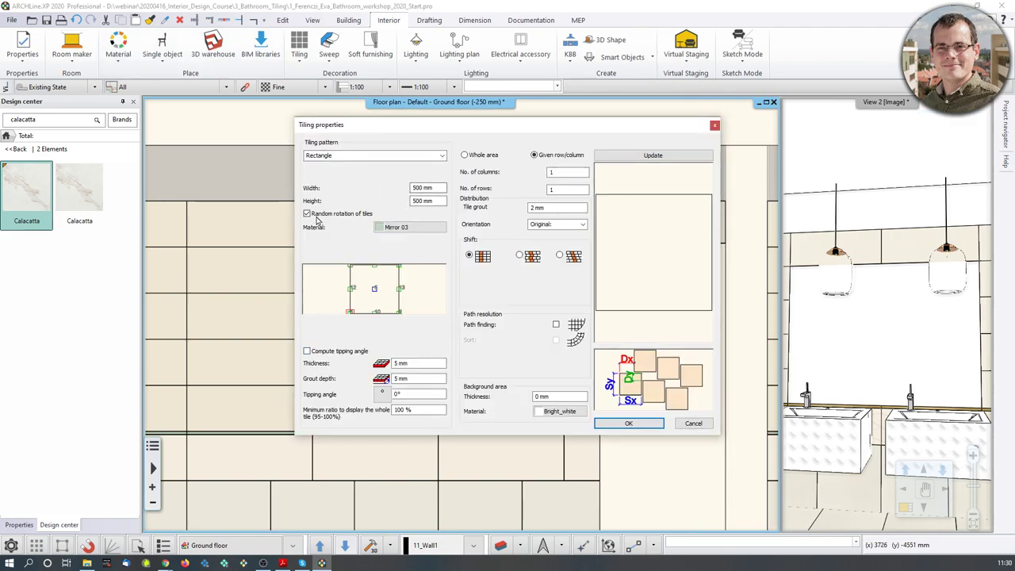
pyautogui.doubleClick(417, 187)
pyautogui.write('18')
pyautogui.click(419, 202)
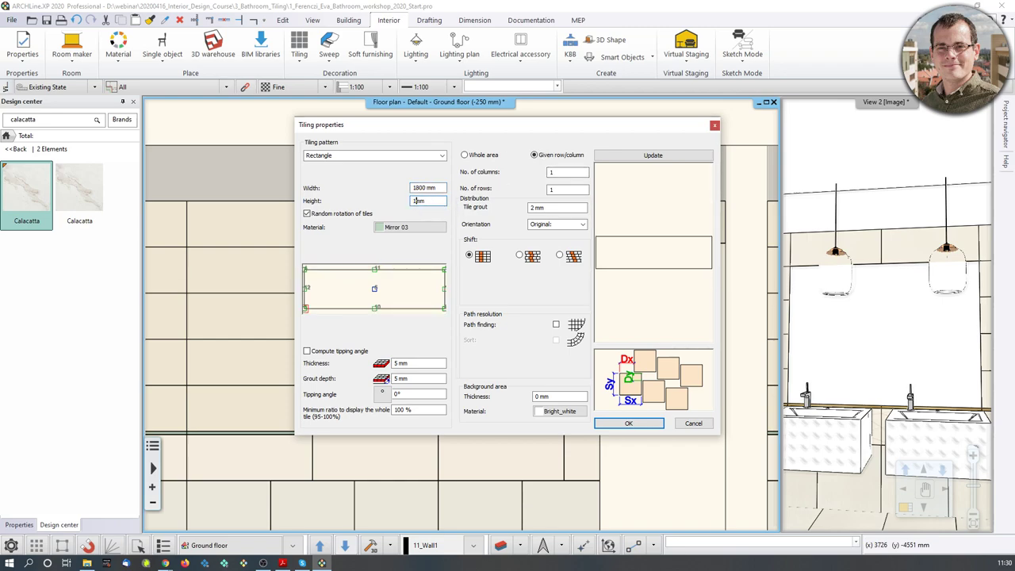
pyautogui.write('1320mm')
pyautogui.click(652, 155)
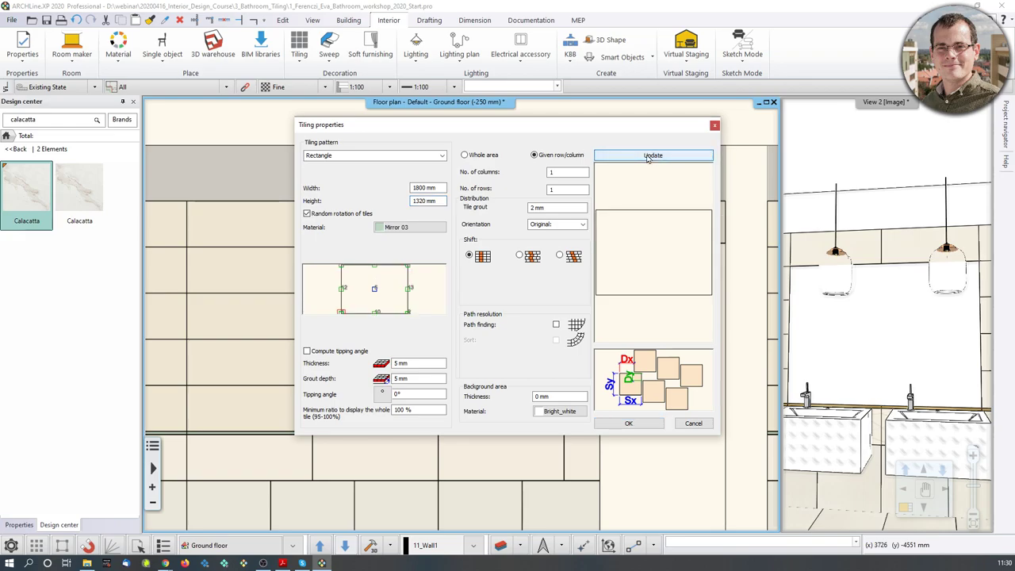
pyautogui.click(631, 423)
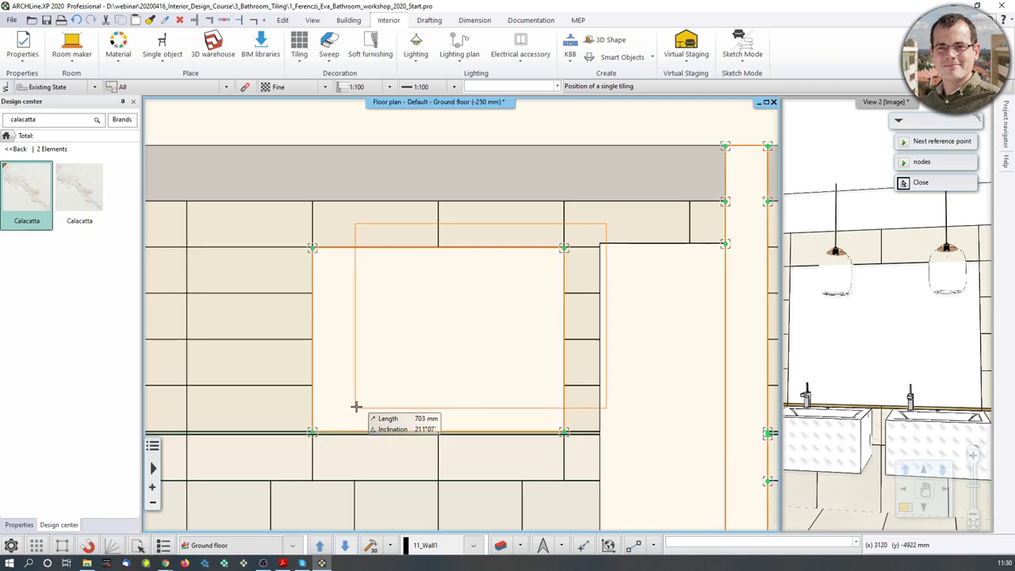
# Place the mirror tile from the opening's lower-left corner, align it to the lower-right corner, and finish the tiling edit
pyautogui.scroll(5, 386, 428)
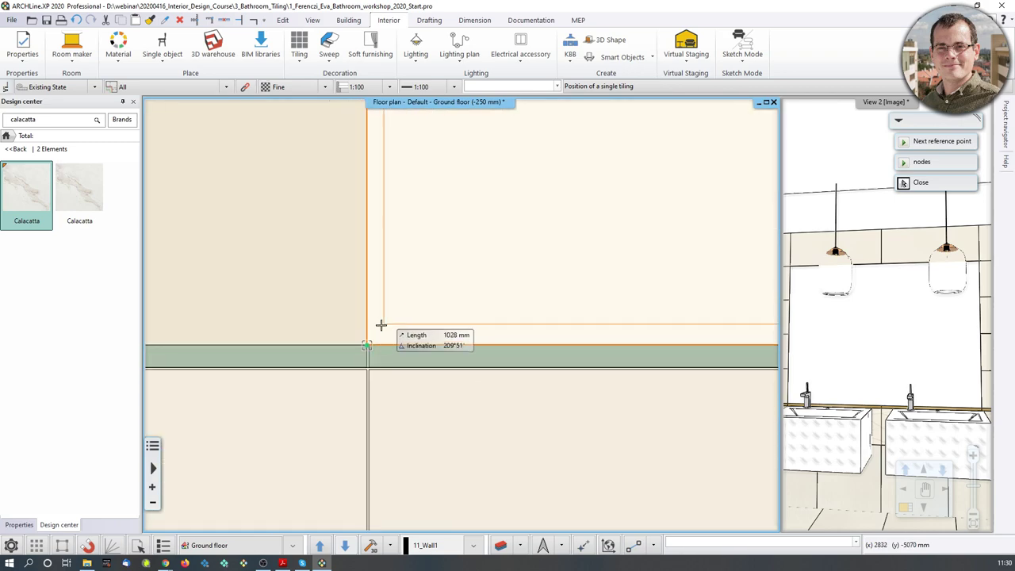
pyautogui.click(367, 345)
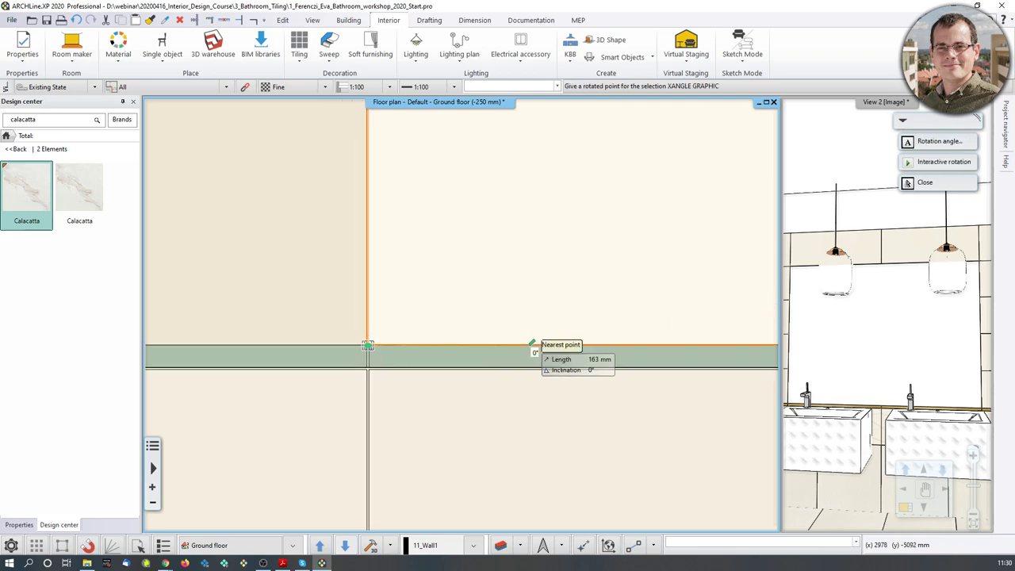
pyautogui.scroll(-3, 555, 285)
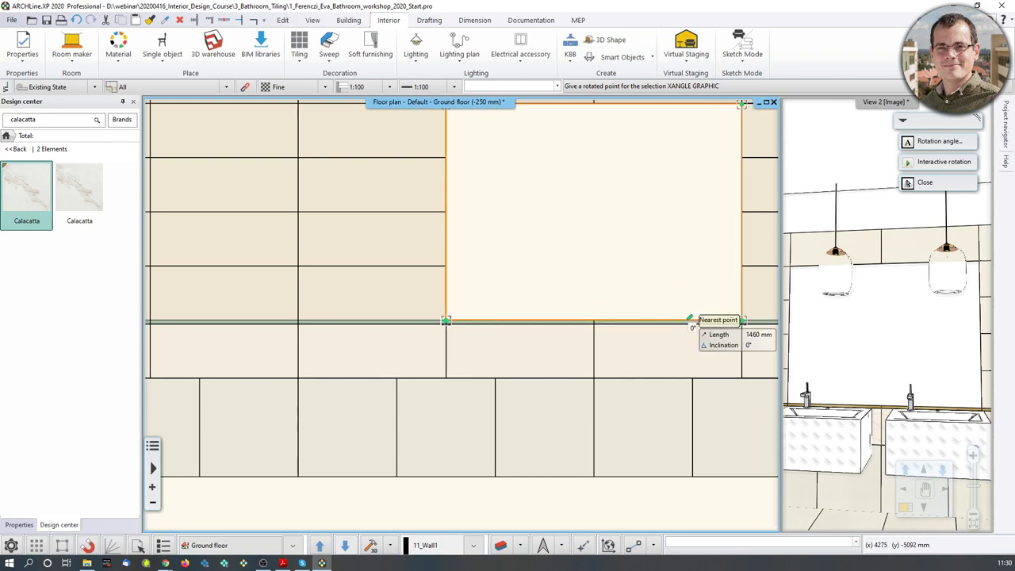
pyautogui.scroll(2, 699, 322)
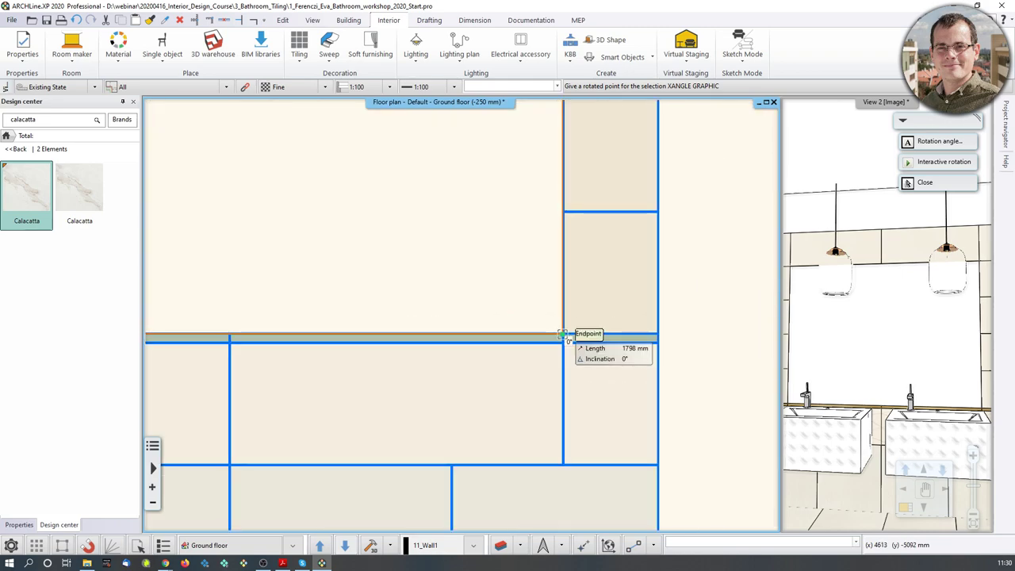
pyautogui.click(564, 334)
pyautogui.scroll(-2, 580, 340)
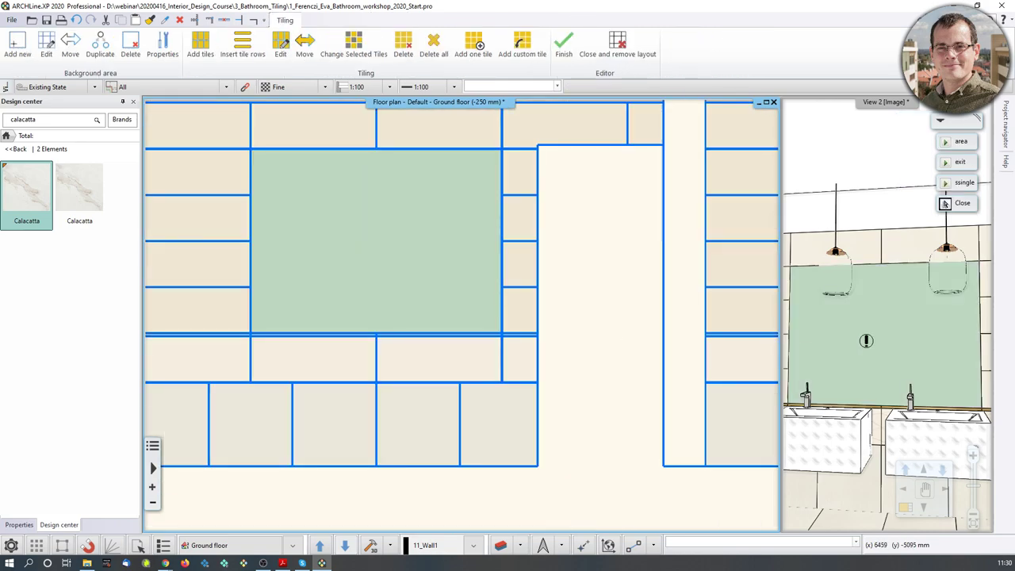
pyautogui.moveTo(562, 260); pyautogui.dragTo(600, 311, button='middle')
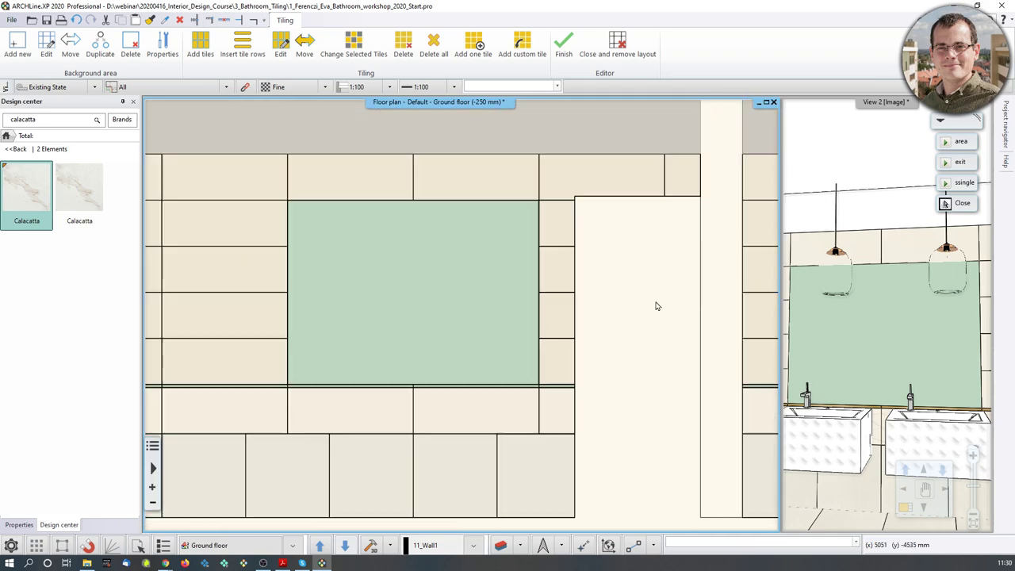
pyautogui.scroll(-1, 600, 312)
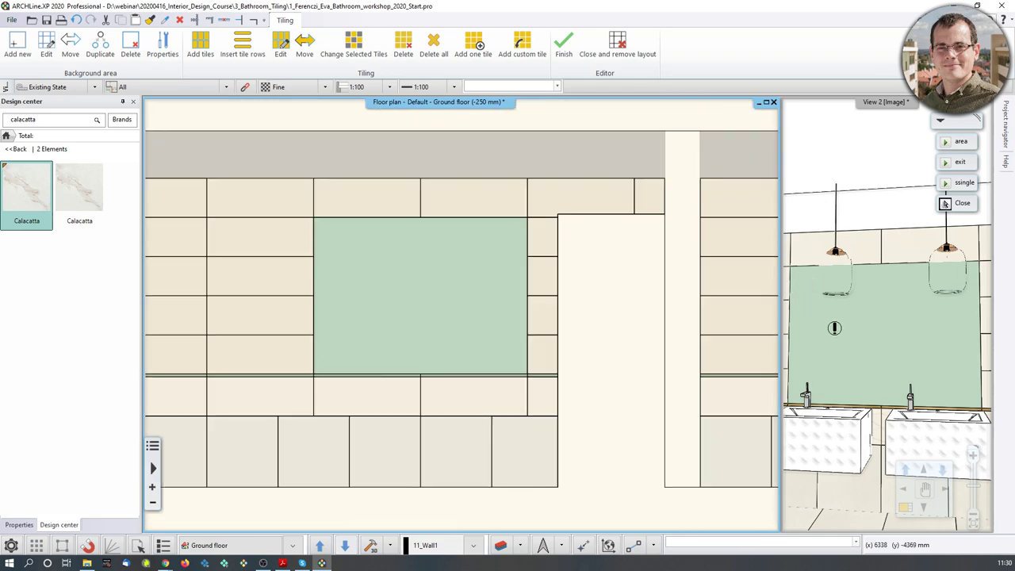
pyautogui.click(563, 44)
# Bring View 2 into the main viewport and frame the mirror wall above the washbasins
pyautogui.moveTo(863, 370)
pyautogui.keyDown('shift'); pyautogui.mouseDown(button='middle')
pyautogui.moveTo(858, 355)
pyautogui.moveTo(882, 358)
pyautogui.mouseUp(button='middle'); pyautogui.keyUp('shift')
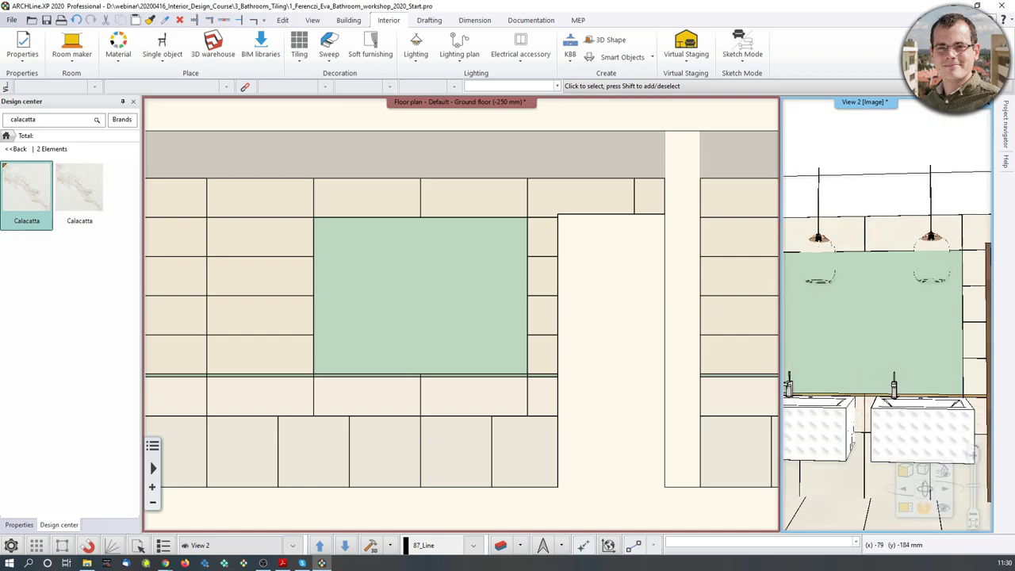
pyautogui.click(905, 508)
pyautogui.keyDown('shift'); pyautogui.moveTo(438, 316); pyautogui.dragTo(446, 329, button='middle'); pyautogui.keyUp('shift')
pyautogui.scroll(3, 445, 333)
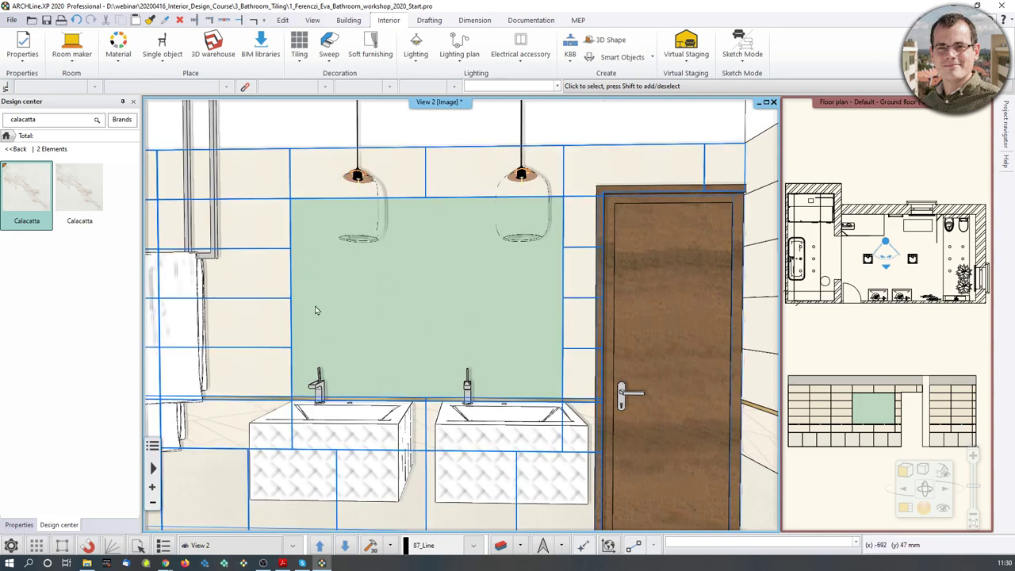
# Find the material of the large mirror tile on the washbasin wall and show its settings
pyautogui.rightClick(315, 307)
pyautogui.click(400, 279)
pyautogui.rightClick(400, 278)
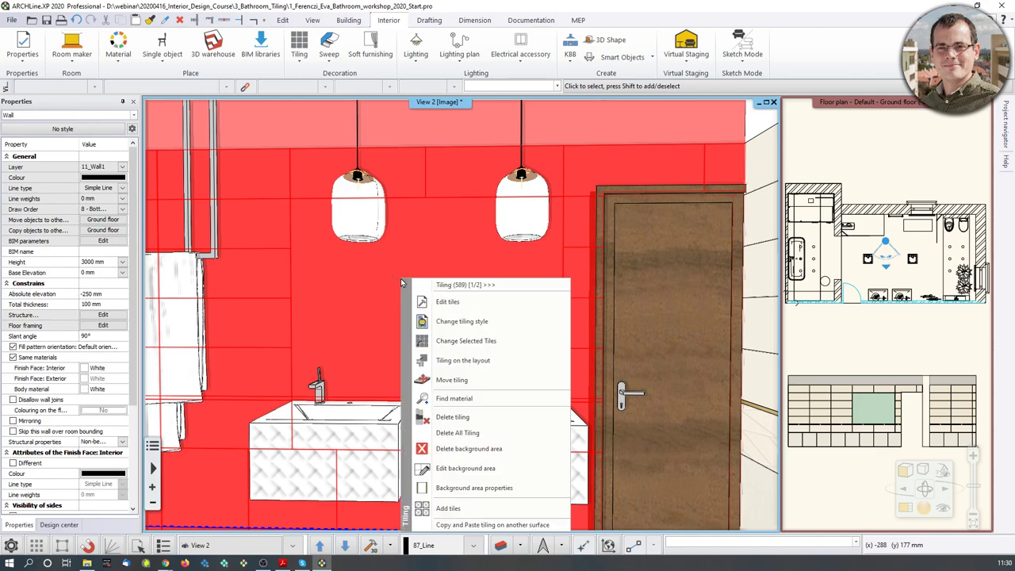
pyautogui.click(459, 398)
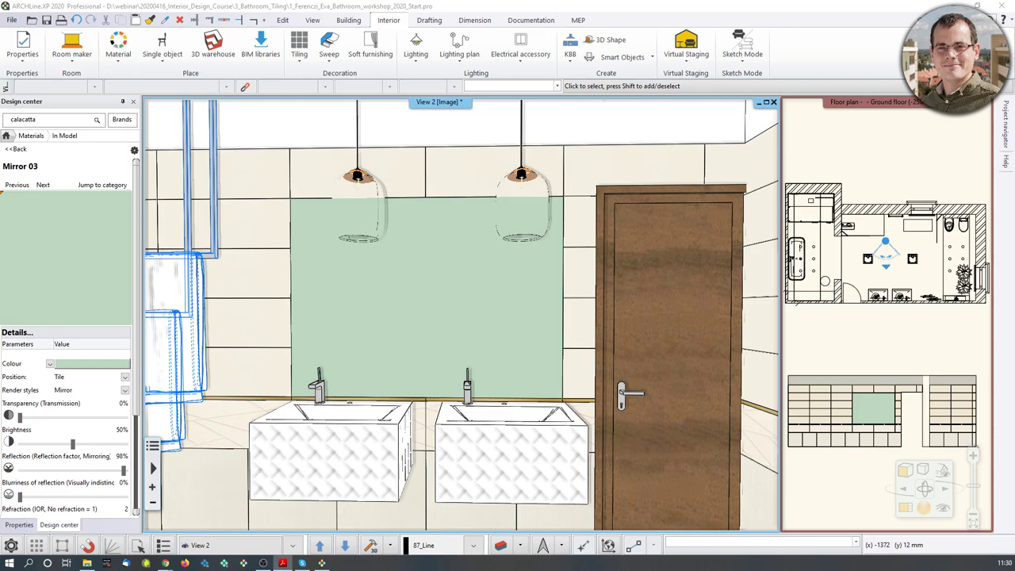
# View the wall above the drawer cabinet in 3D, and frame its section of the wall layout in the main viewport
pyautogui.moveTo(541, 352); pyautogui.dragTo(261, 348, button='middle')
pyautogui.moveTo(508, 344); pyautogui.dragTo(135, 345, button='middle')
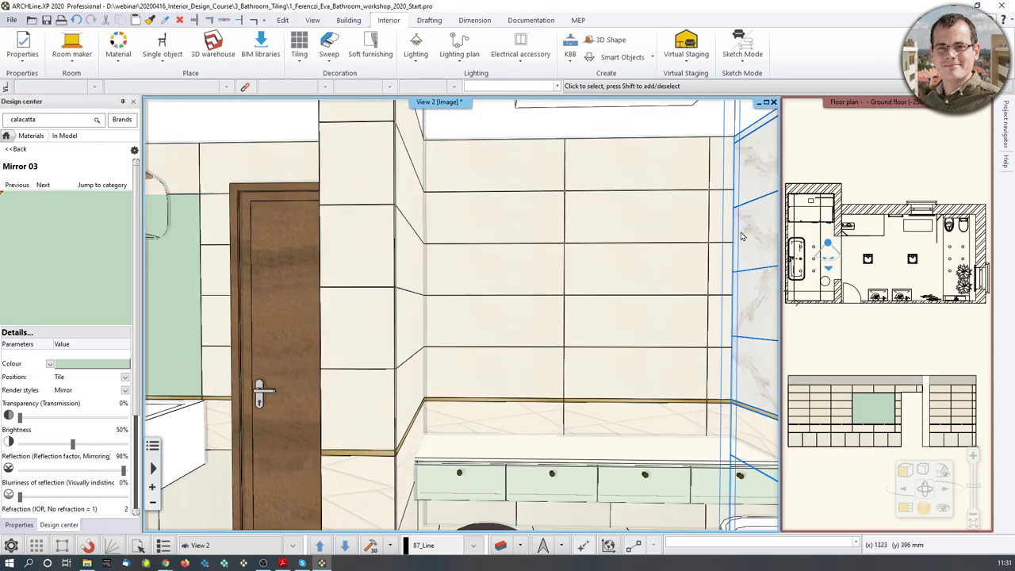
pyautogui.click(941, 415)
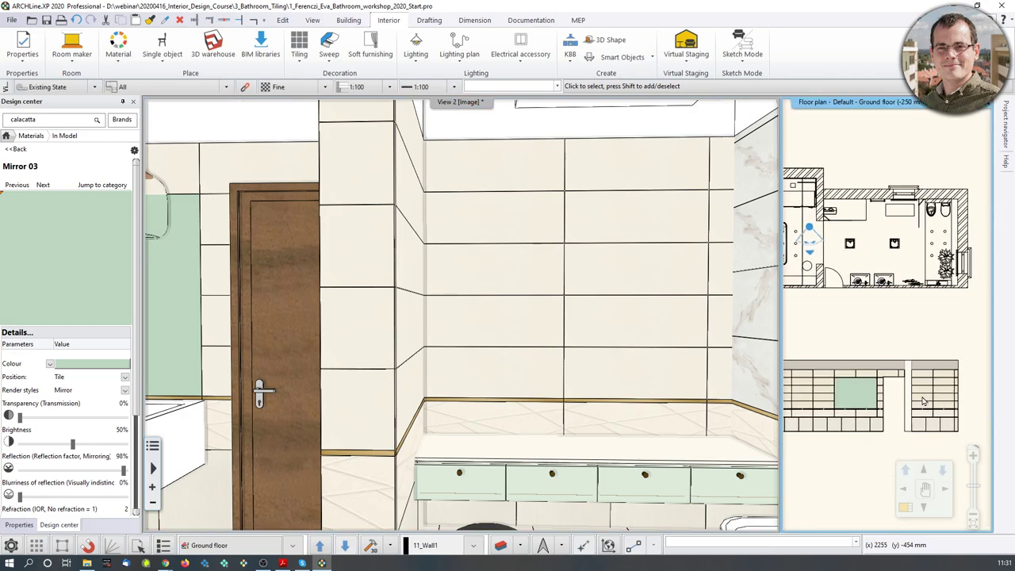
pyautogui.click(905, 507)
pyautogui.moveTo(544, 480); pyautogui.dragTo(543, 336, button='middle')
pyautogui.scroll(4, 544, 333)
pyautogui.scroll(2, 521, 275)
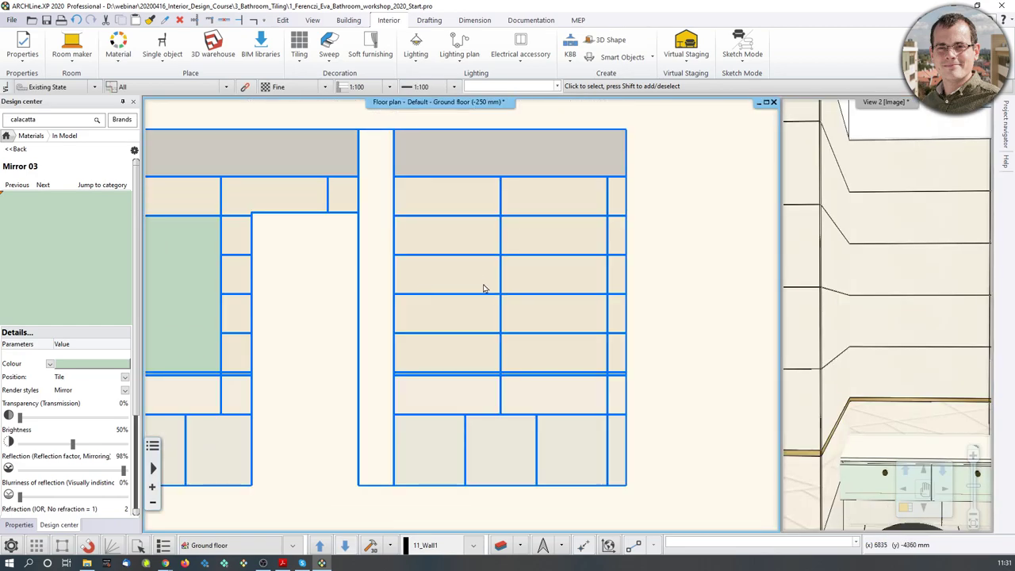
pyautogui.click(479, 280)
pyautogui.rightClick(472, 288)
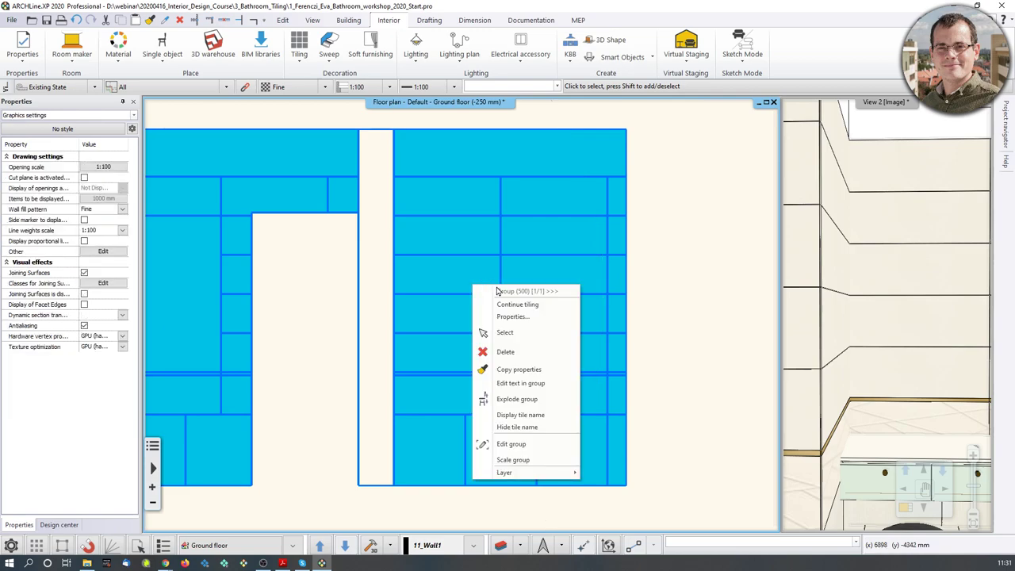
pyautogui.click(511, 306)
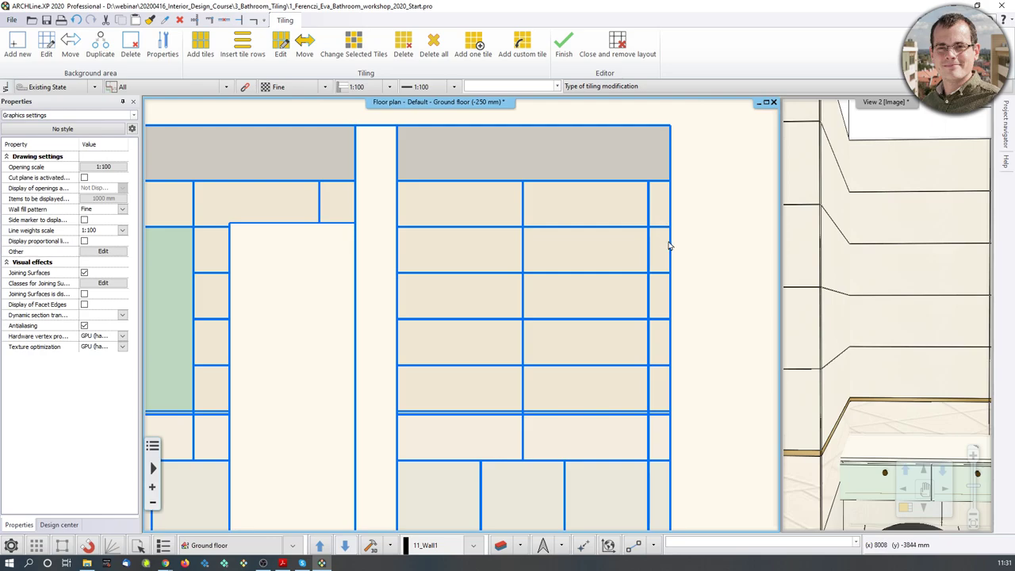
pyautogui.click(26, 66)
pyautogui.scroll(3, 442, 275)
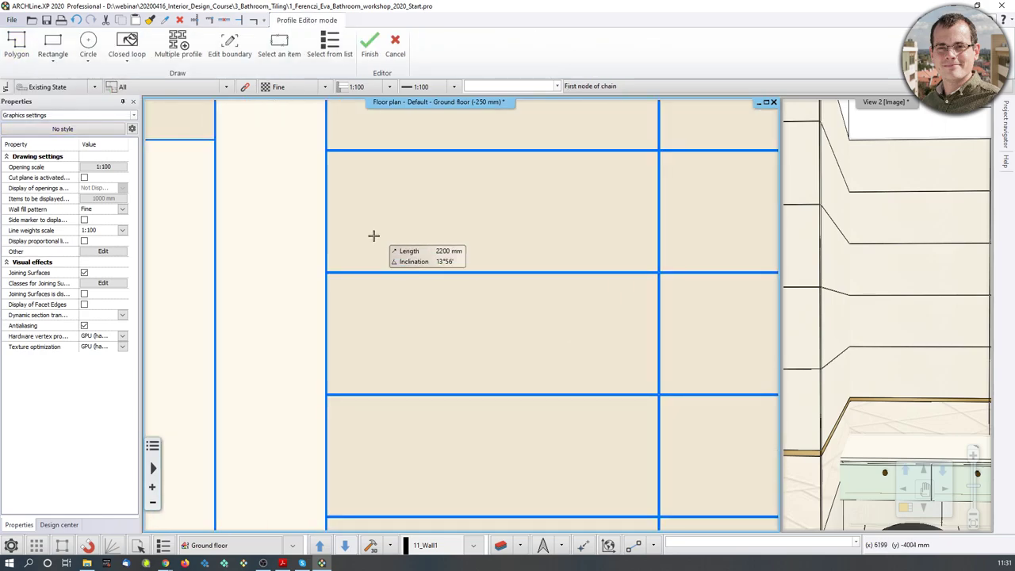
pyautogui.click(326, 151)
pyautogui.scroll(-3, 436, 286)
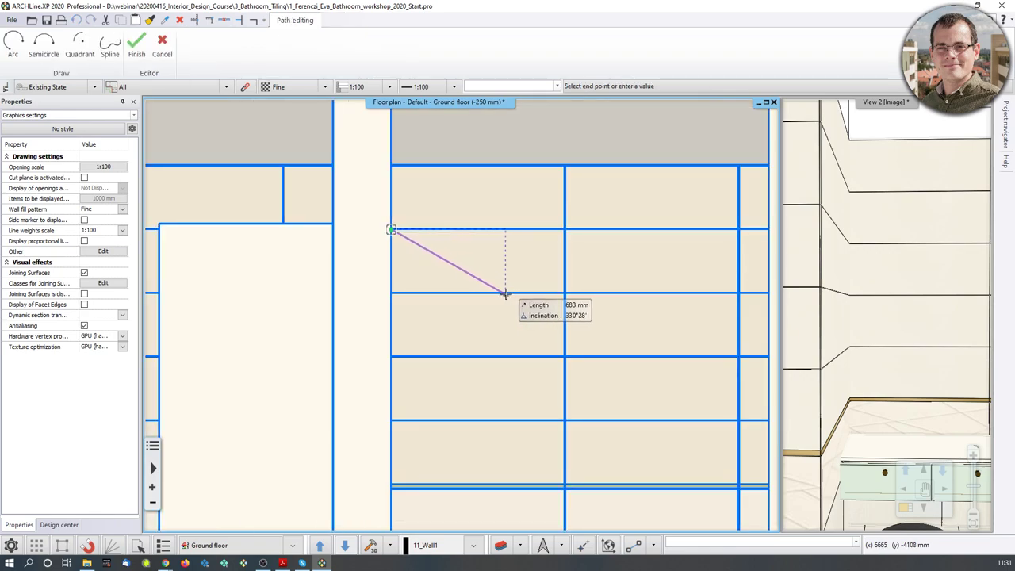
pyautogui.press('Escape')
pyautogui.click(179, 56)
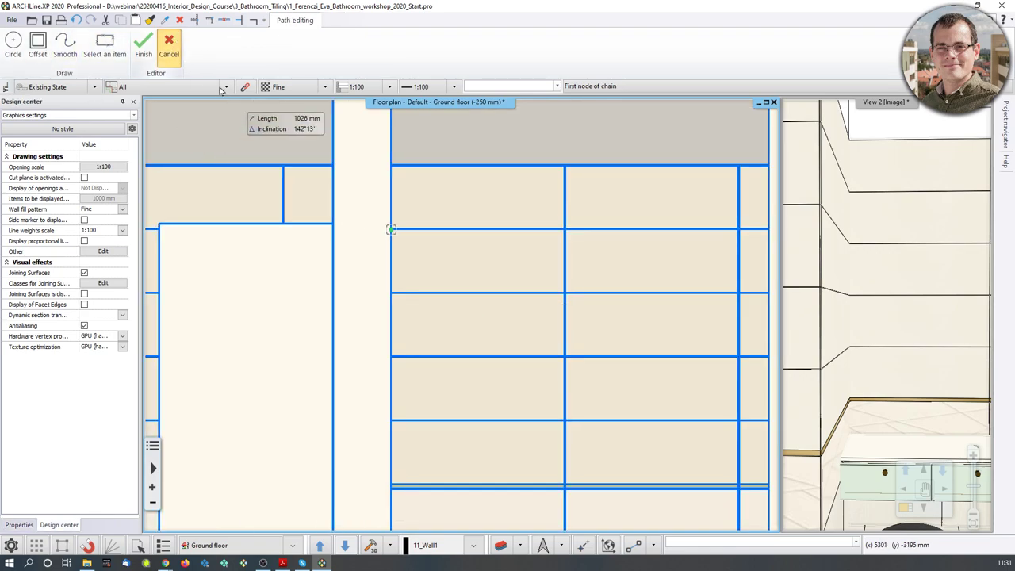
# Reopen the wall layout's tiling and draw a rectangular background area beyond the door, from below the top tile row down to the trim strip
pyautogui.click(599, 256)
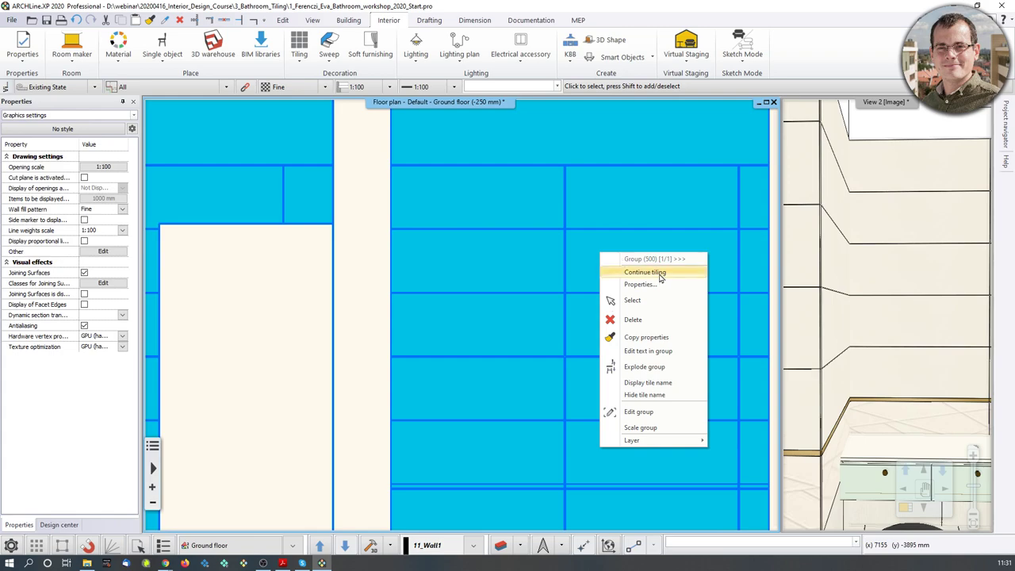
pyautogui.click(644, 272)
pyautogui.click(17, 49)
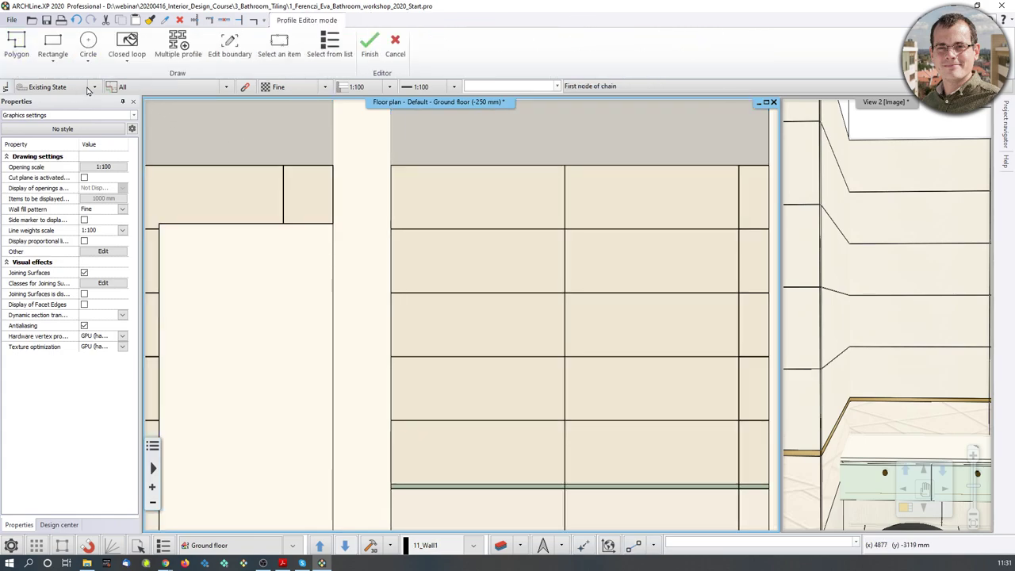
pyautogui.click(52, 46)
pyautogui.click(391, 229)
pyautogui.scroll(-3, 705, 238)
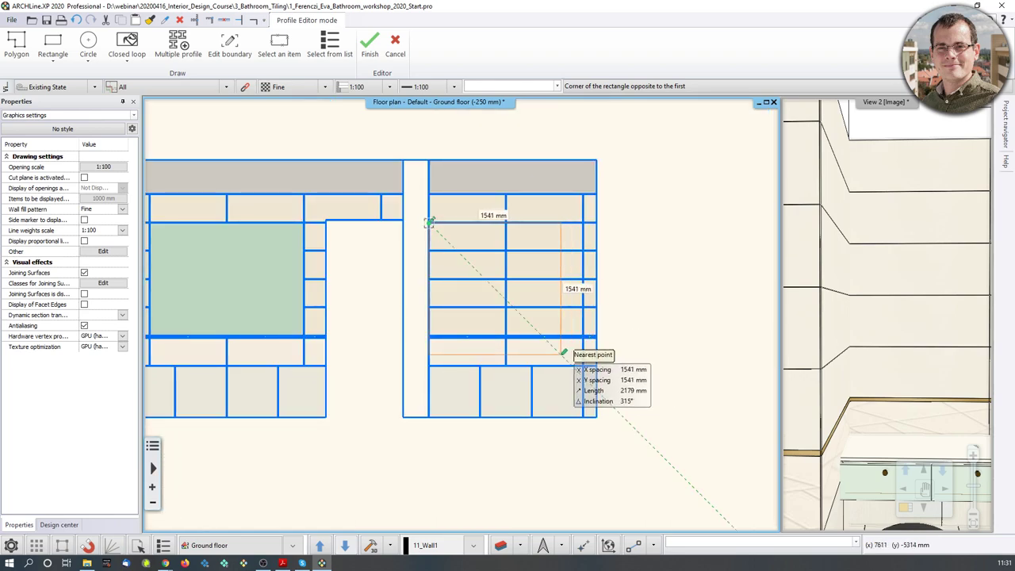
pyautogui.scroll(3, 562, 414)
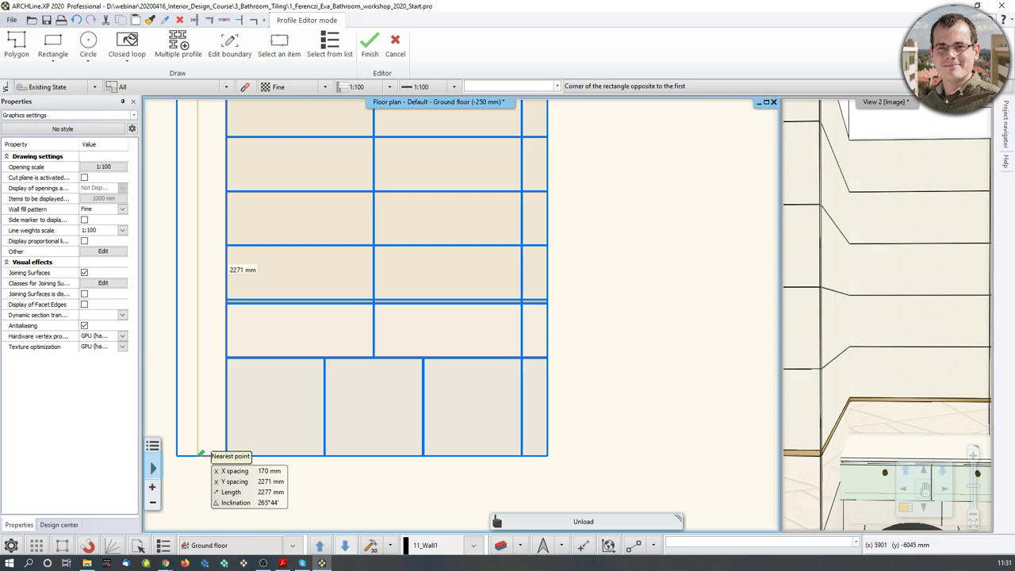
pyautogui.scroll(3, 561, 285)
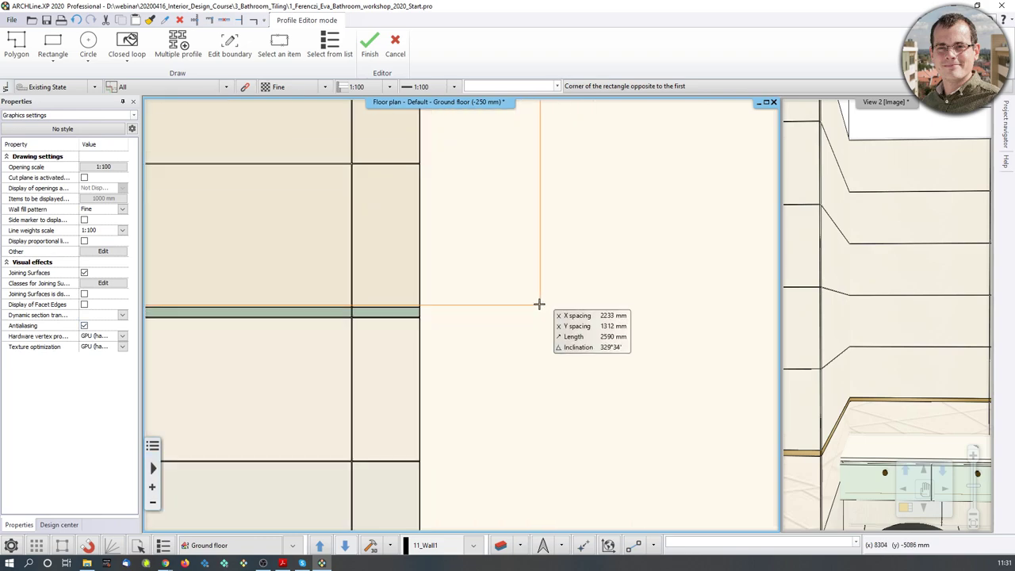
pyautogui.click(420, 307)
pyautogui.click(424, 304)
# Search the materials for "white" and apply a white material to the new background area
pyautogui.click(805, 281)
pyautogui.click(704, 158)
pyautogui.click(723, 142)
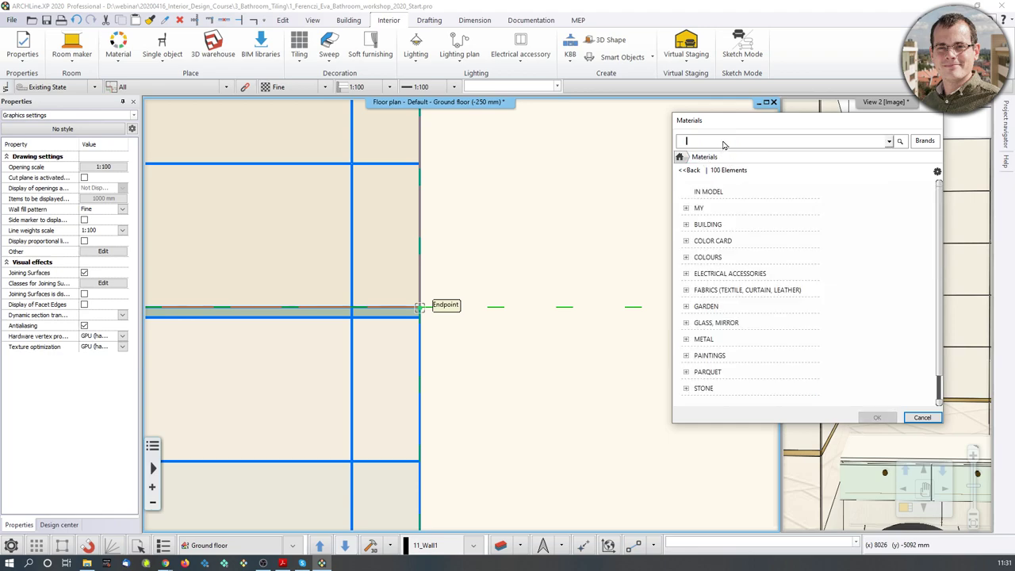
pyautogui.write('white')
pyautogui.press('Return')
pyautogui.click(757, 208)
pyautogui.click(877, 418)
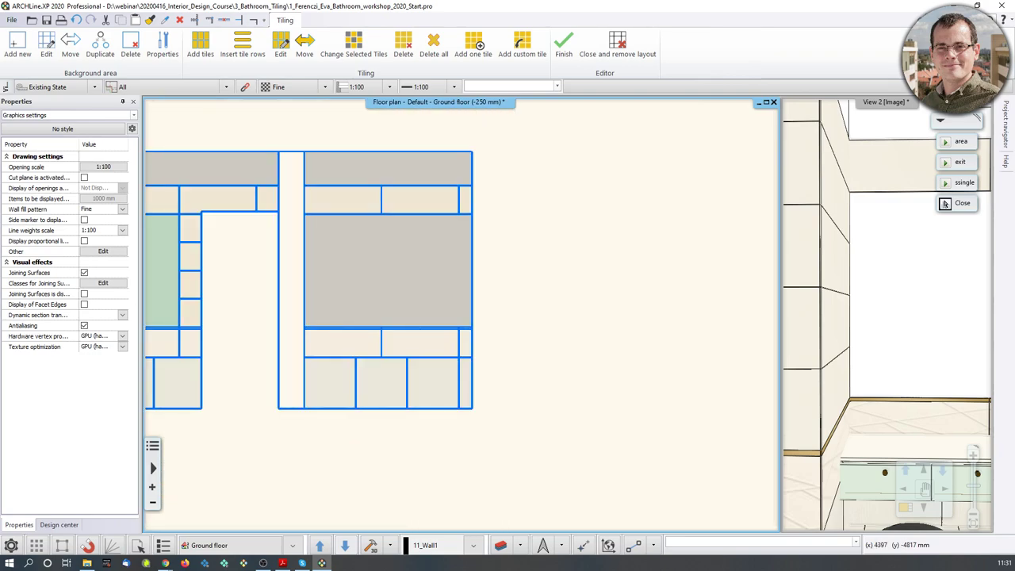
# Add a single Mirror 03 tile to the new background area, setting its width to 1960 mm and height to 1320 mm
pyautogui.moveTo(595, 364); pyautogui.dragTo(697, 377, button='middle')
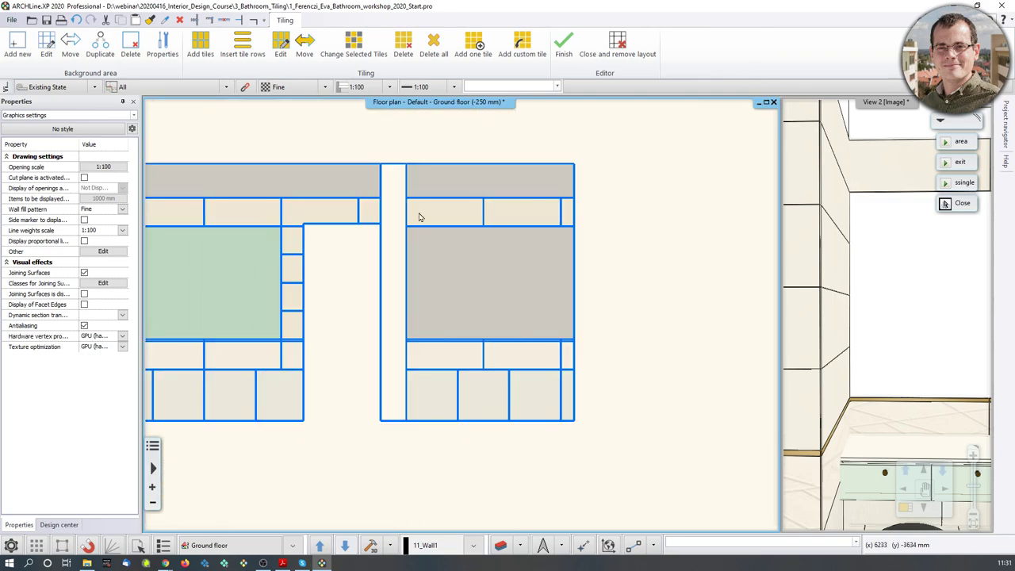
pyautogui.click(198, 49)
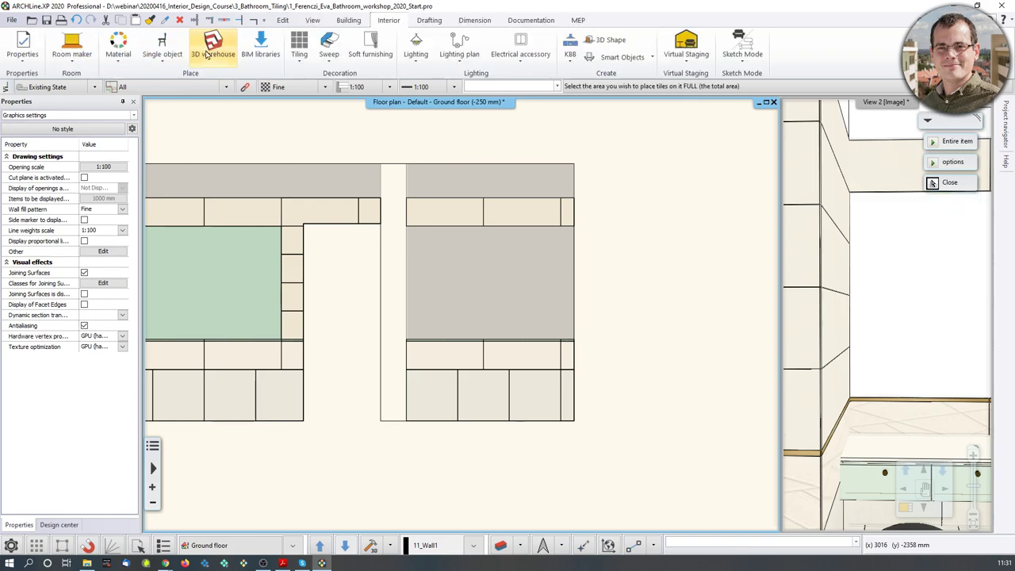
pyautogui.click(500, 274)
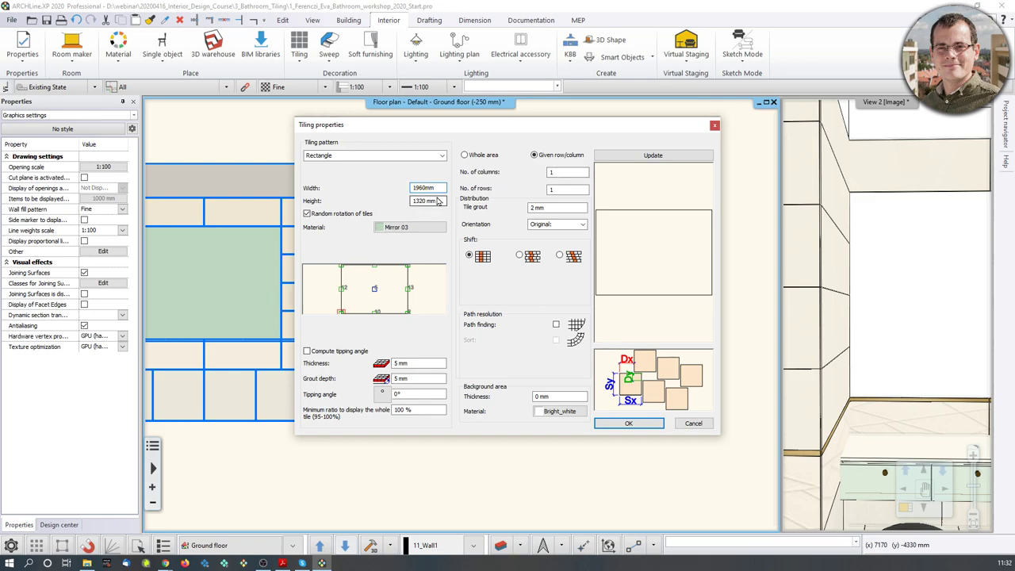
pyautogui.click(652, 154)
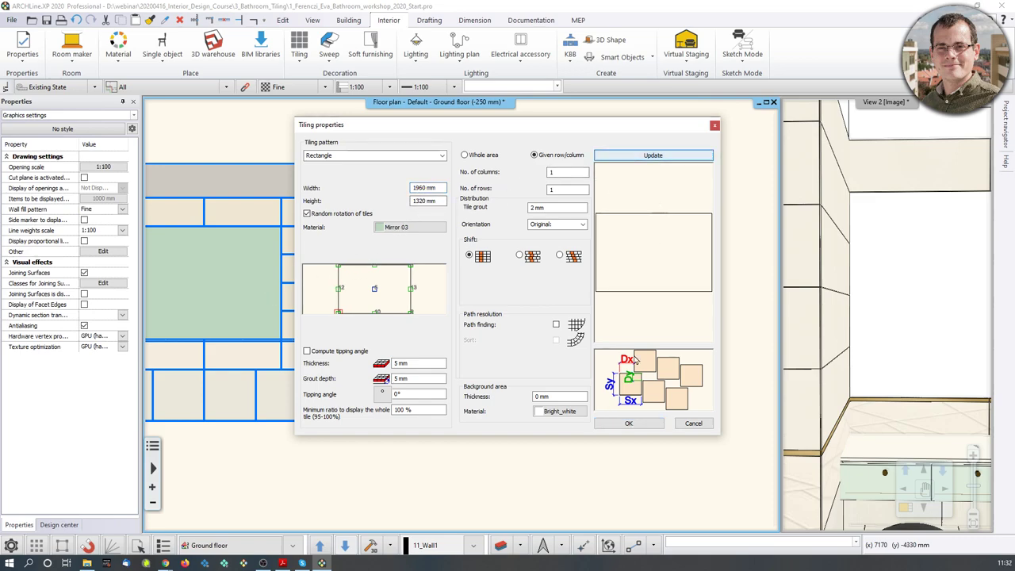
pyautogui.click(628, 422)
# Place the mirror tile from the area's lower-left corner, align it along the lower edge, and finish the tiling edit
pyautogui.scroll(5, 428, 277)
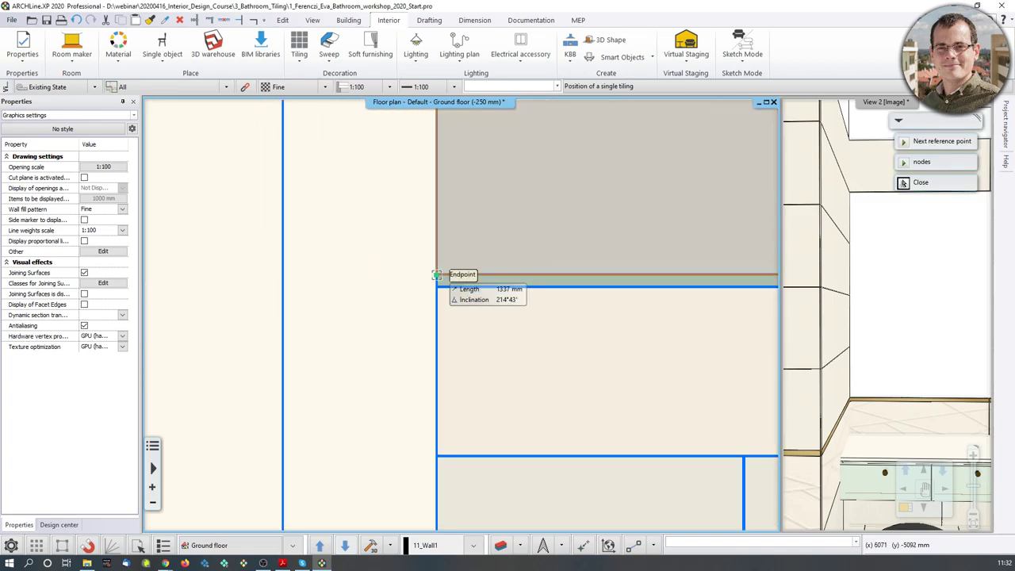
pyautogui.click(437, 274)
pyautogui.click(561, 277)
pyautogui.scroll(-4, 595, 285)
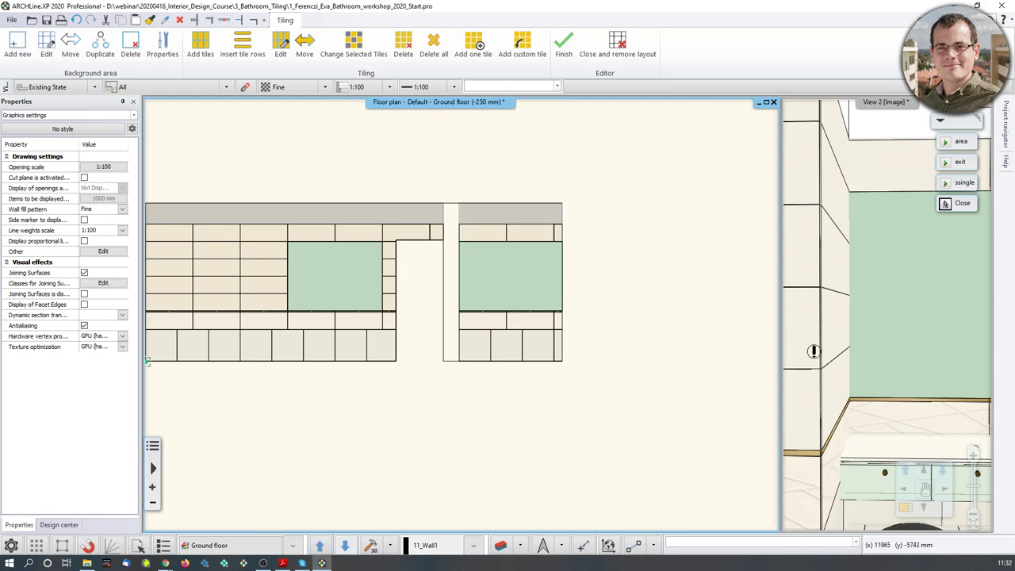
pyautogui.rightClick(705, 360)
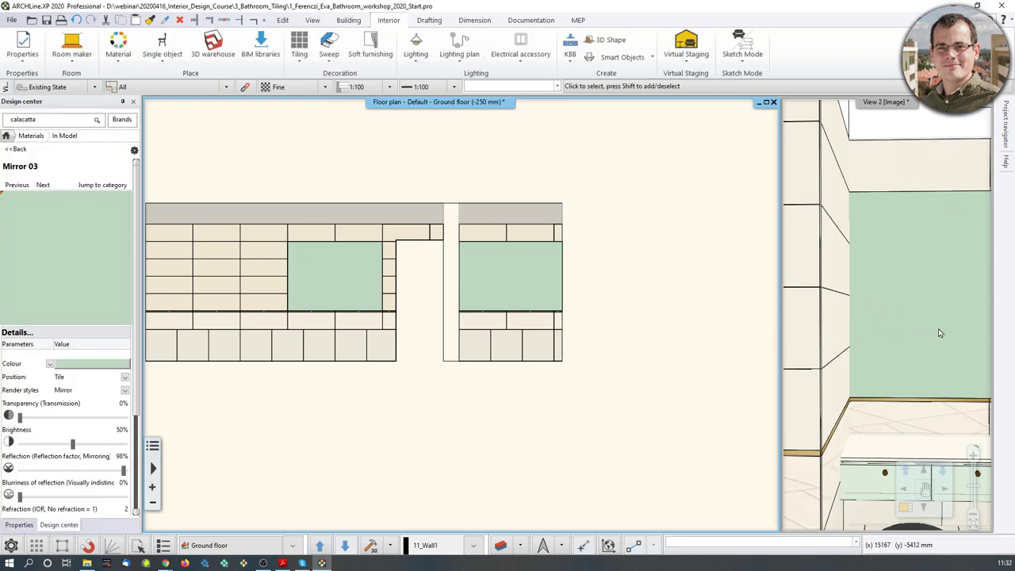
# Bring View 2 into the main viewport and check both mirrored walls in 3D
pyautogui.click(940, 333)
pyautogui.scroll(-2, 888, 289)
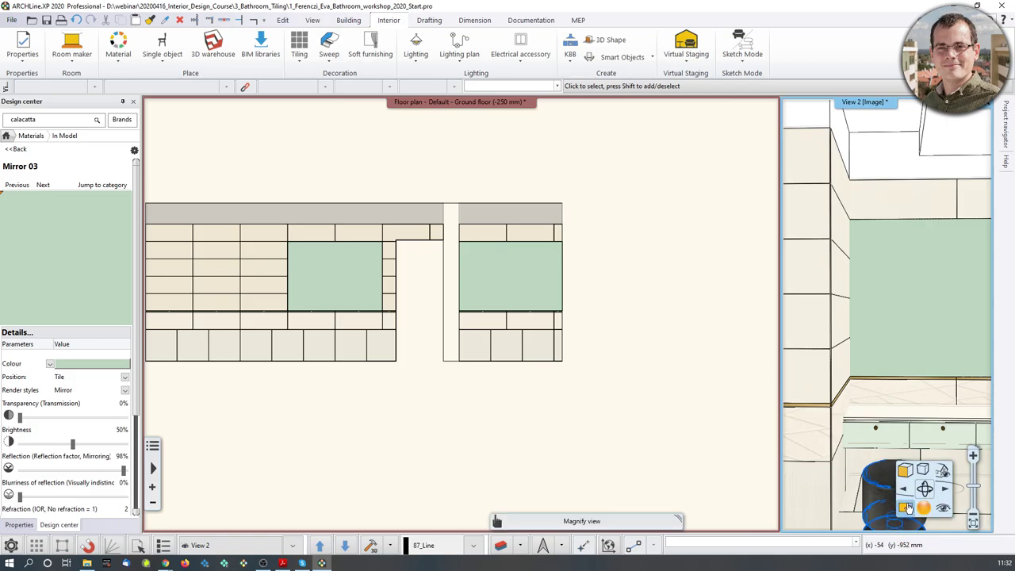
pyautogui.click(903, 507)
pyautogui.moveTo(600, 396); pyautogui.dragTo(520, 381, button='middle')
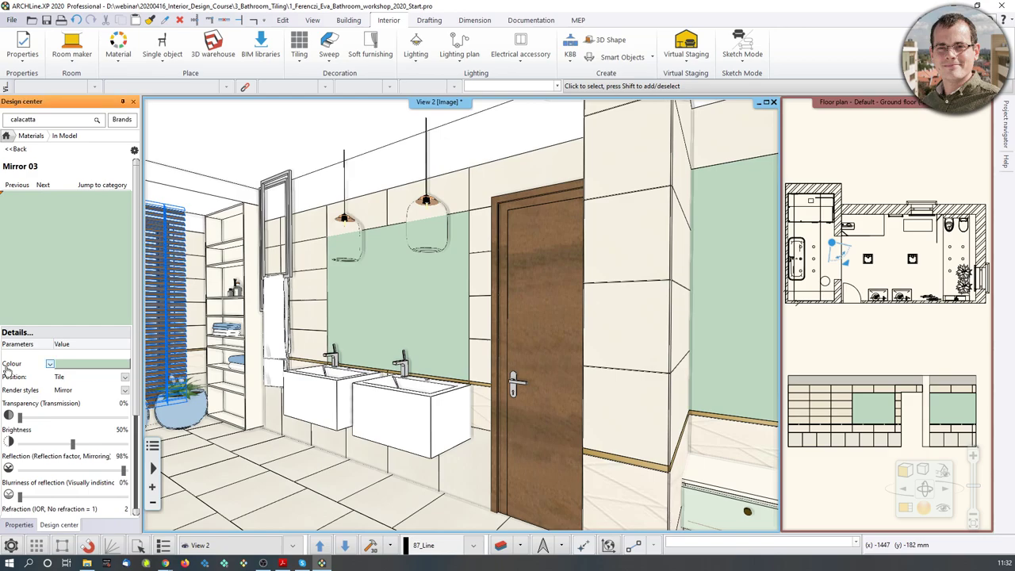
# Bring the floor plan into the main viewport and move View 2's camera to face the wall behind the toilet and bidet
pyautogui.click(896, 307)
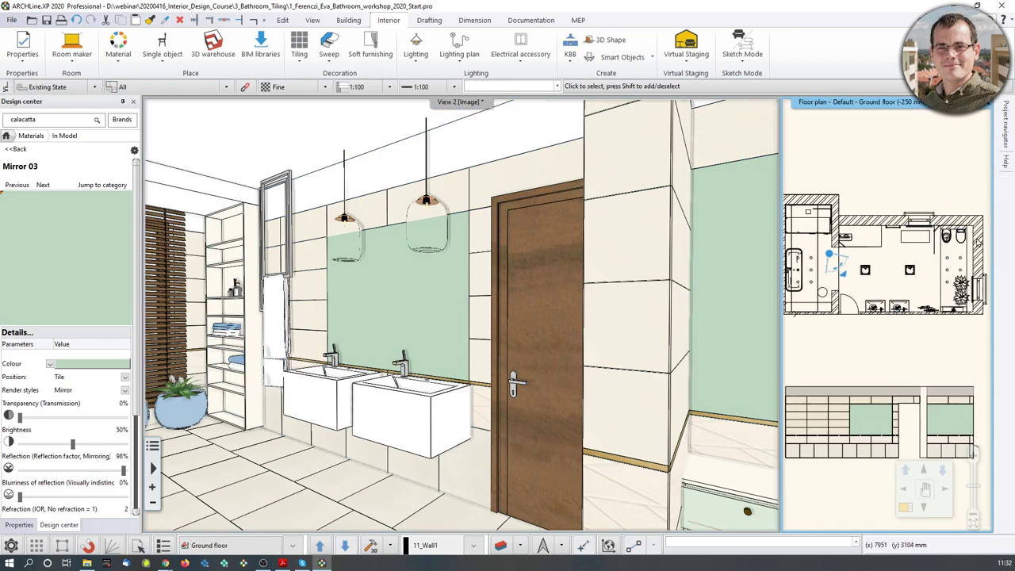
pyautogui.moveTo(933, 274); pyautogui.dragTo(929, 284, button='middle')
pyautogui.click(904, 508)
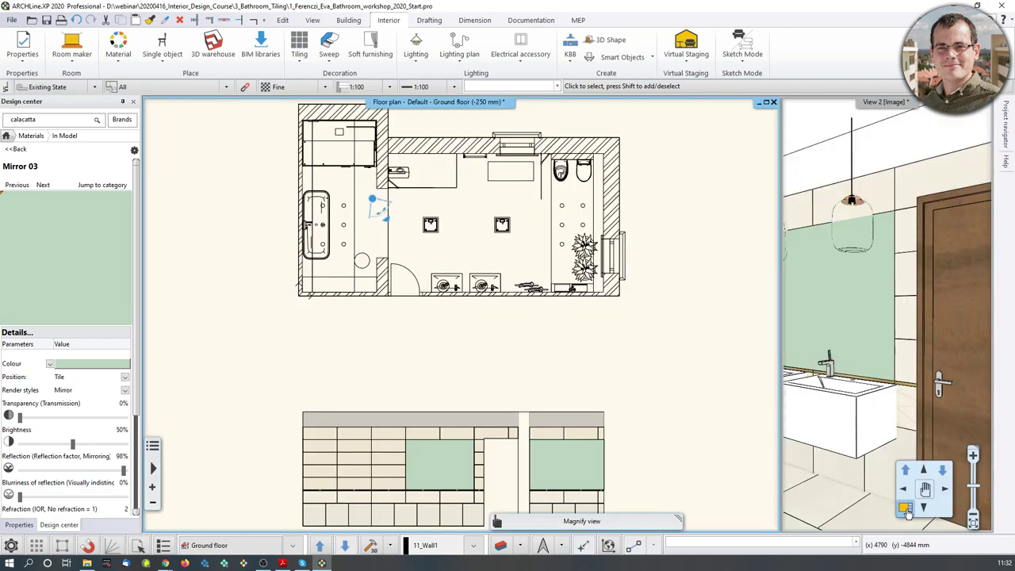
pyautogui.scroll(4, 428, 279)
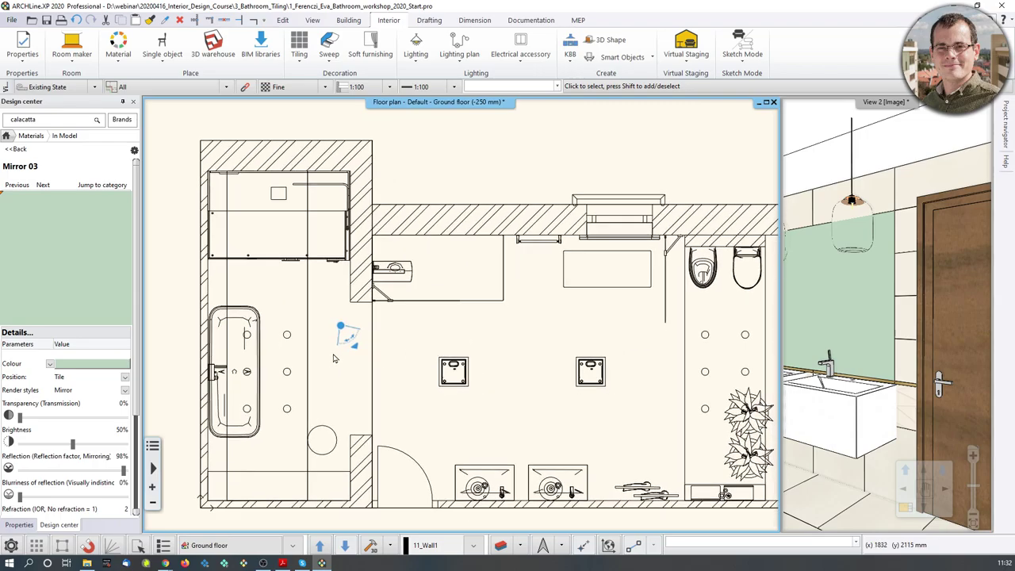
pyautogui.moveTo(499, 346); pyautogui.dragTo(405, 349, button='middle')
pyautogui.moveTo(258, 348)
pyautogui.mouseDown()
pyautogui.moveTo(516, 385)
pyautogui.moveTo(626, 372)
pyautogui.moveTo(618, 337)
pyautogui.moveTo(637, 386)
pyautogui.mouseUp()
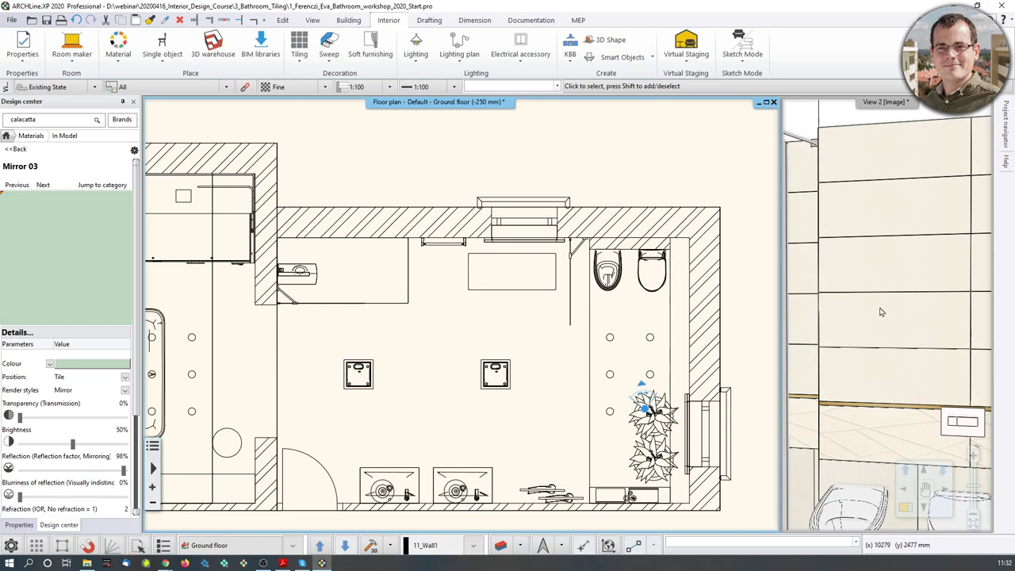
# Widen View 2 beside the floor plan and select the walls behind the toilet and bidet to compare their extents
pyautogui.moveTo(779, 227); pyautogui.dragTo(668, 227)
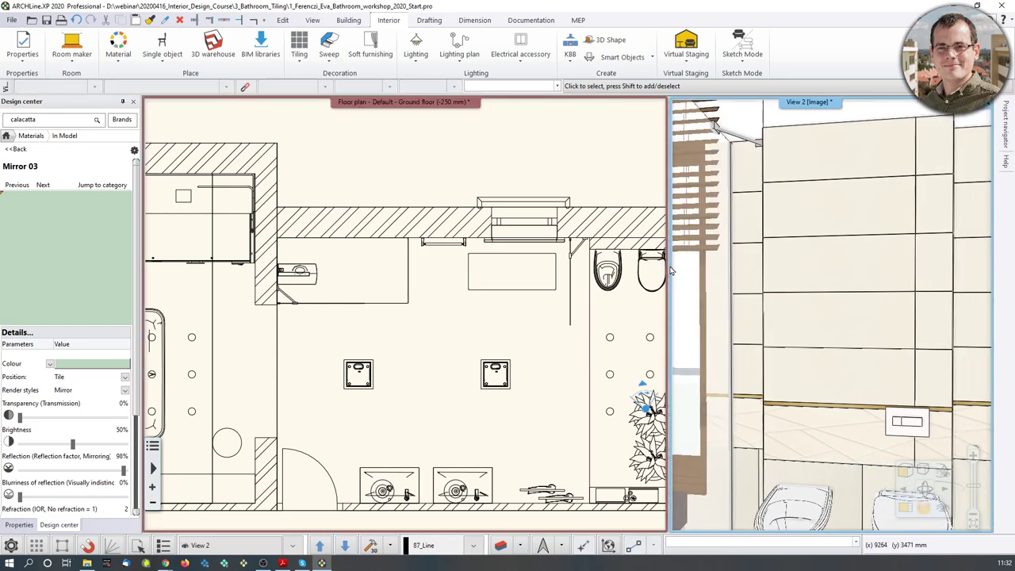
pyautogui.moveTo(570, 315); pyautogui.dragTo(468, 304, button='middle')
pyautogui.scroll(3, 468, 304)
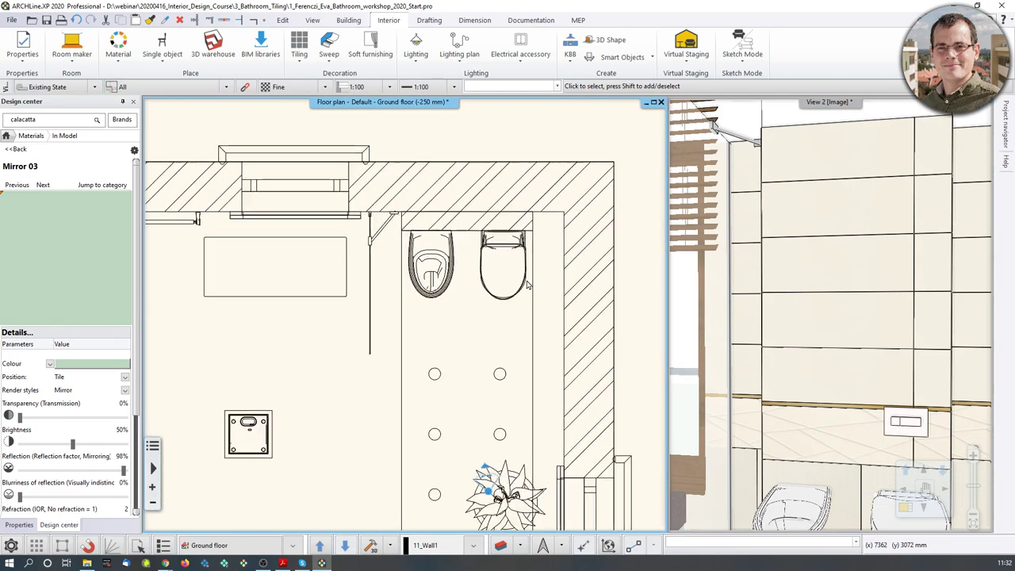
pyautogui.click(442, 223)
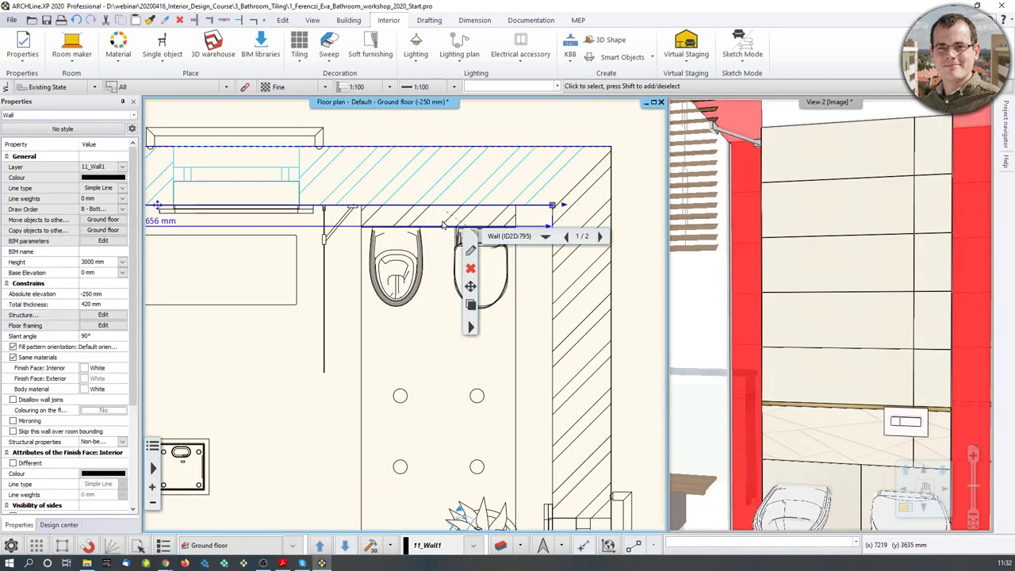
pyautogui.click(441, 230)
pyautogui.click(852, 332)
pyautogui.click(853, 311)
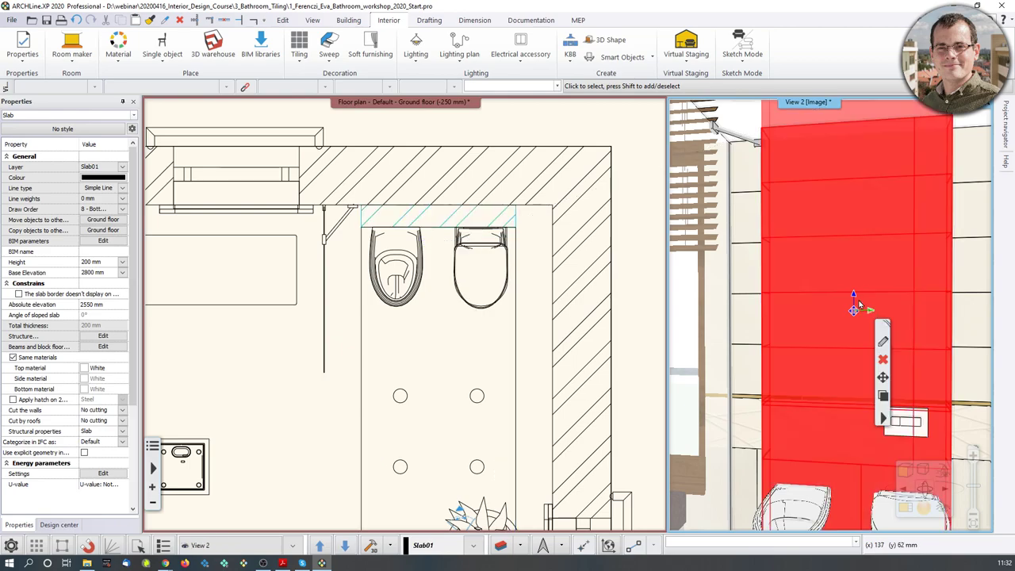
pyautogui.click(856, 311)
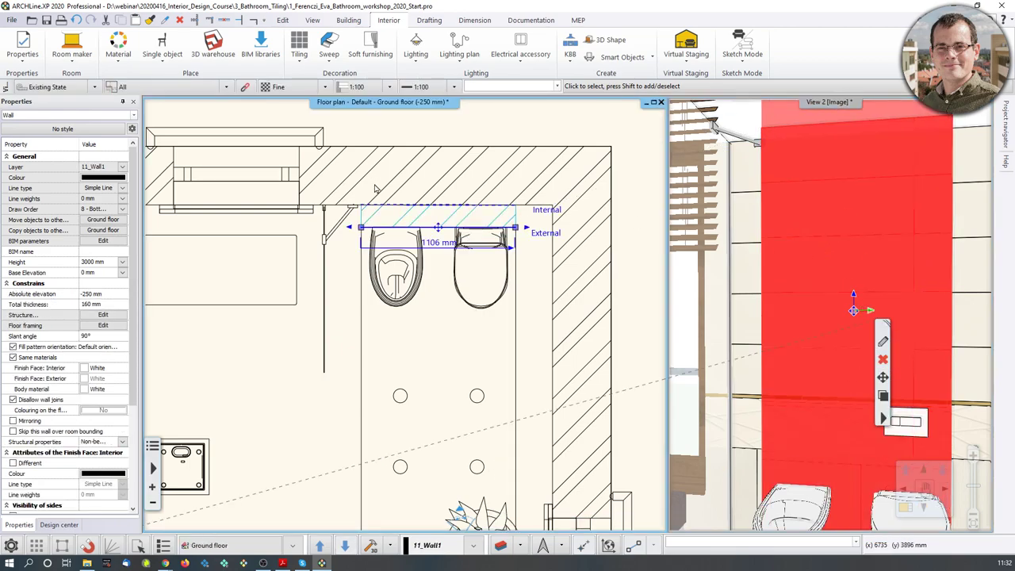
pyautogui.click(290, 197)
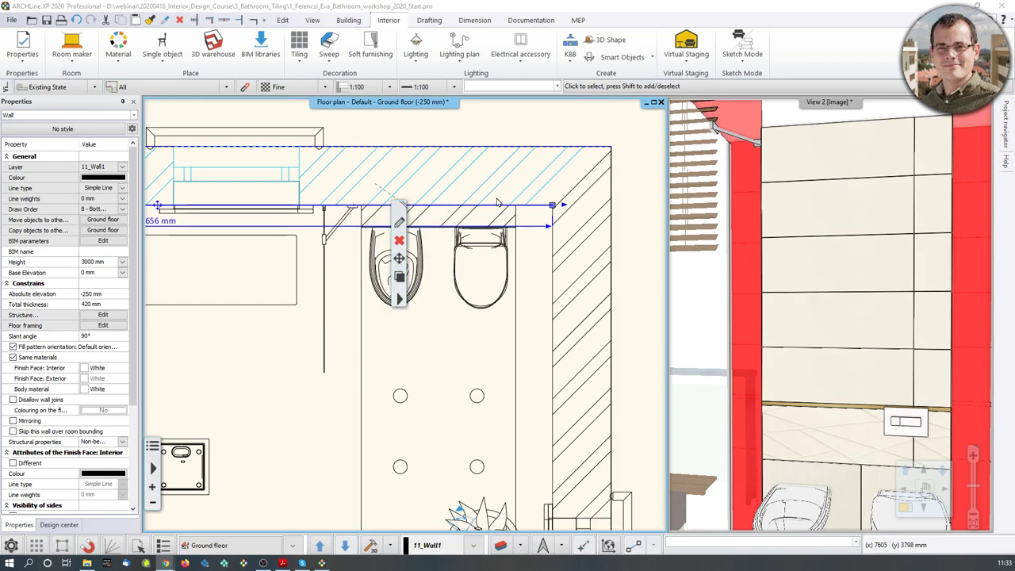
pyautogui.moveTo(822, 287); pyautogui.dragTo(819, 290, button='middle')
pyautogui.moveTo(453, 262); pyautogui.dragTo(450, 306, button='middle')
pyautogui.scroll(-5, 452, 308)
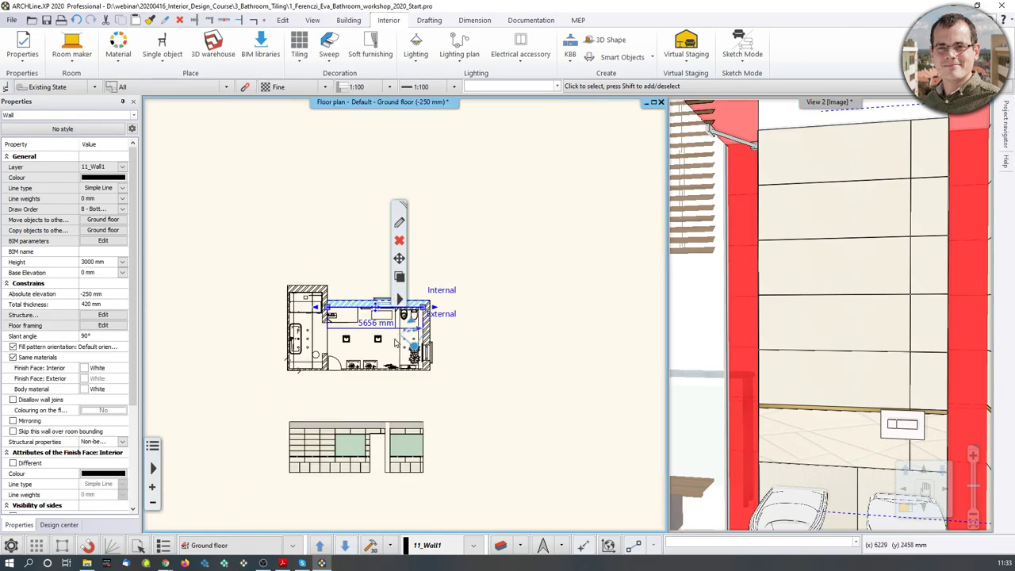
pyautogui.scroll(5, 424, 293)
pyautogui.press('Escape')
pyautogui.rightClick(428, 290)
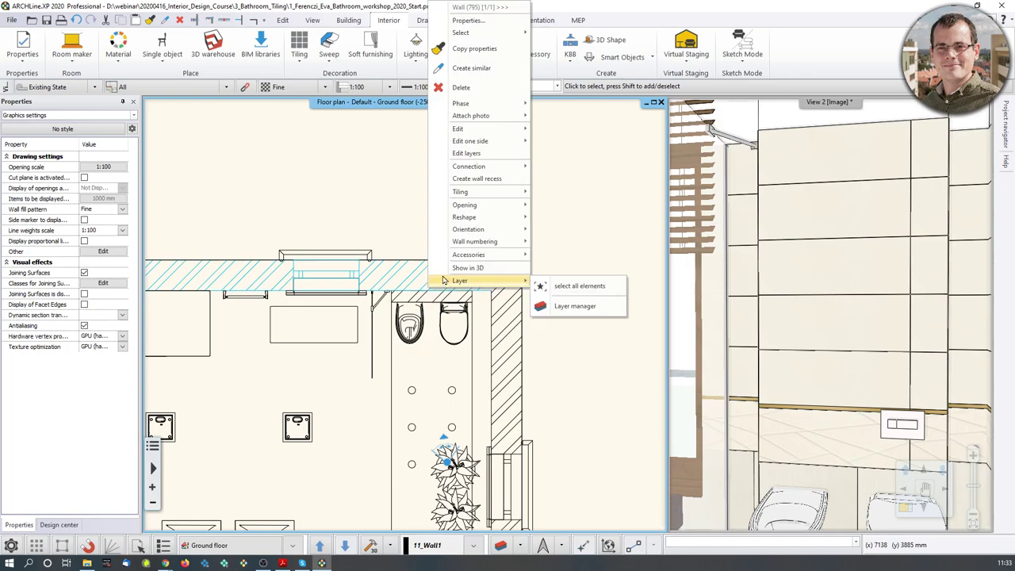
pyautogui.moveTo(401, 243); pyautogui.dragTo(399, 237, button='middle')
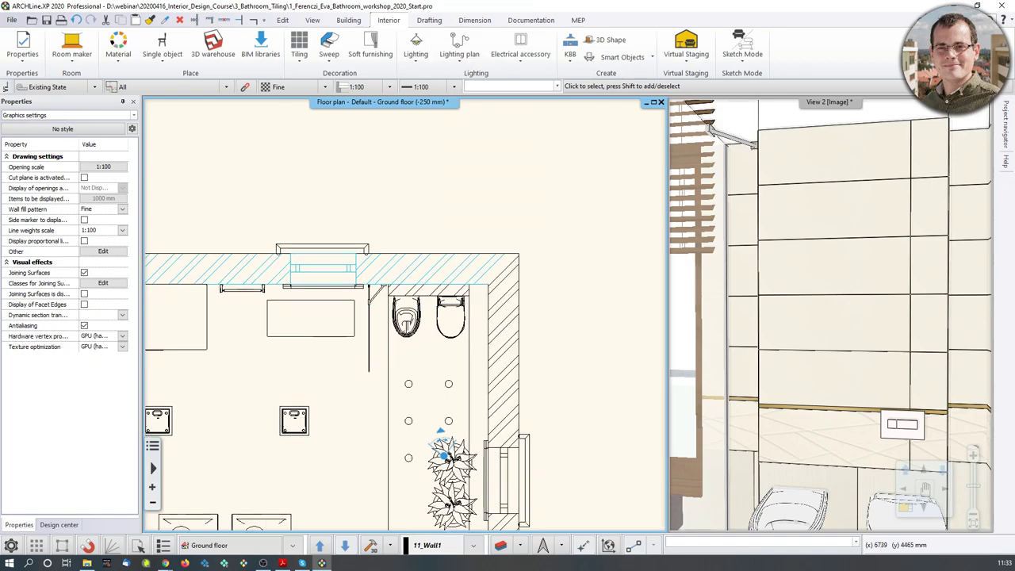
pyautogui.click(415, 291)
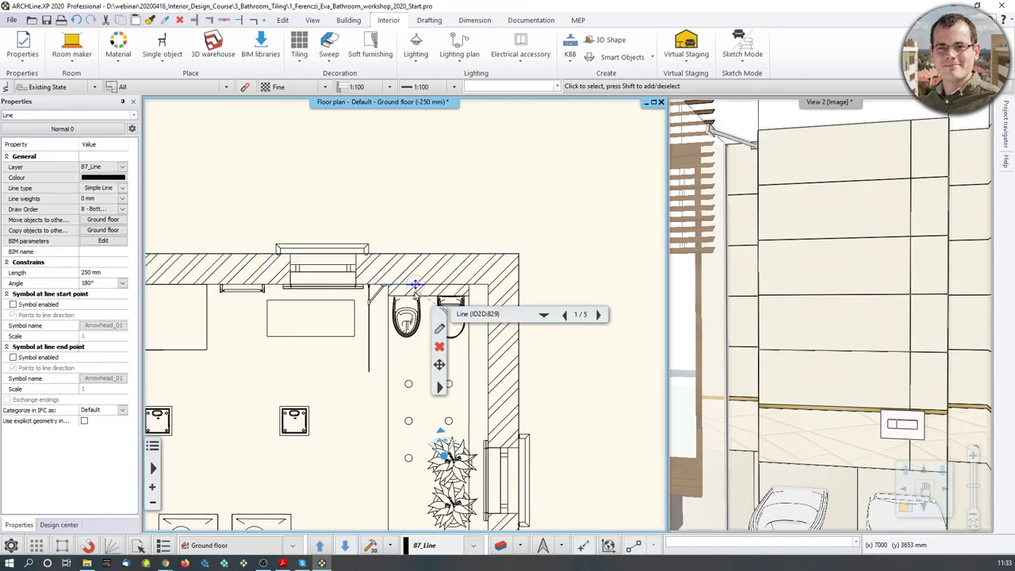
pyautogui.click(893, 291)
pyautogui.rightClick(895, 287)
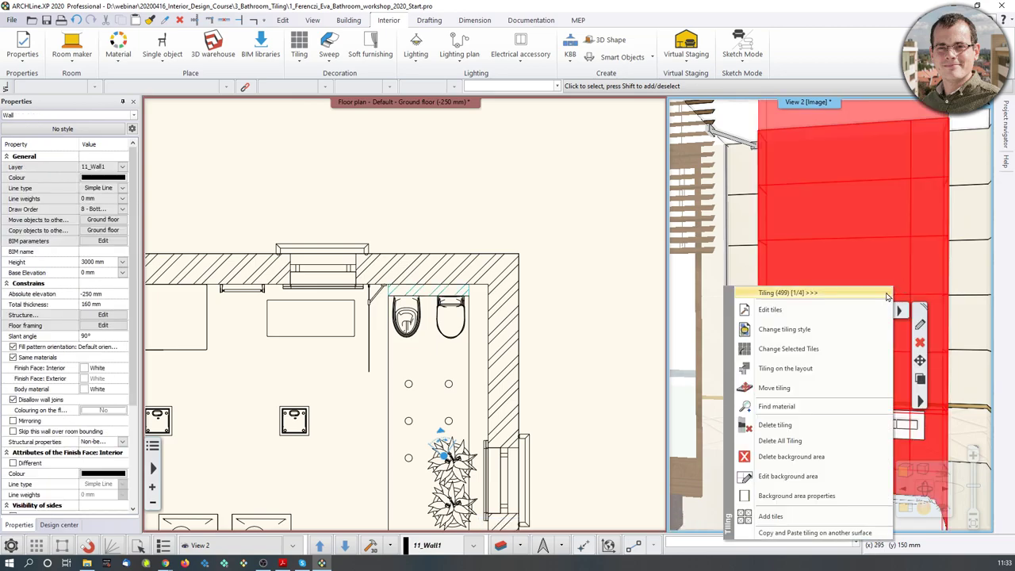
pyautogui.press('Escape')
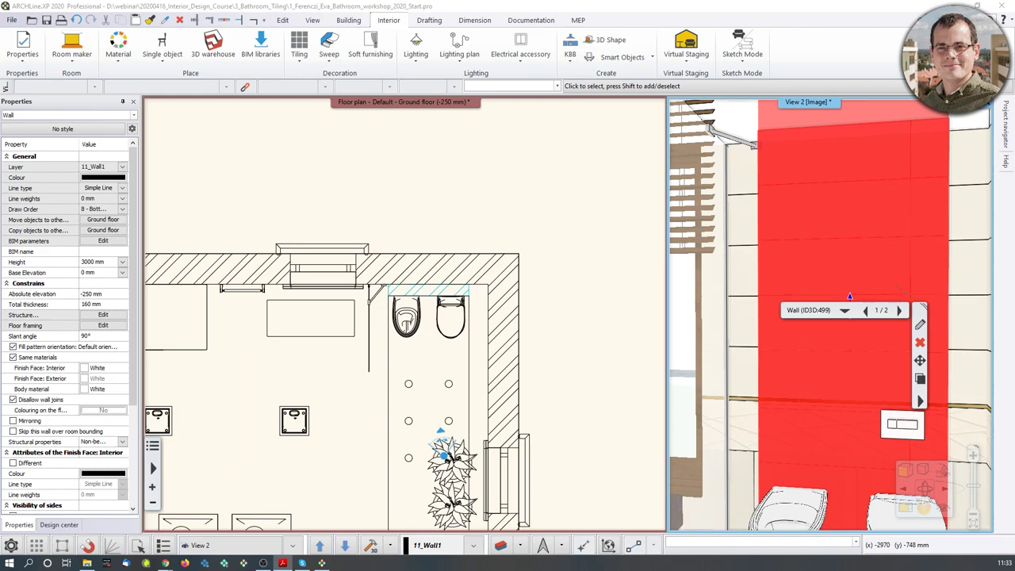
pyautogui.rightClick(893, 231)
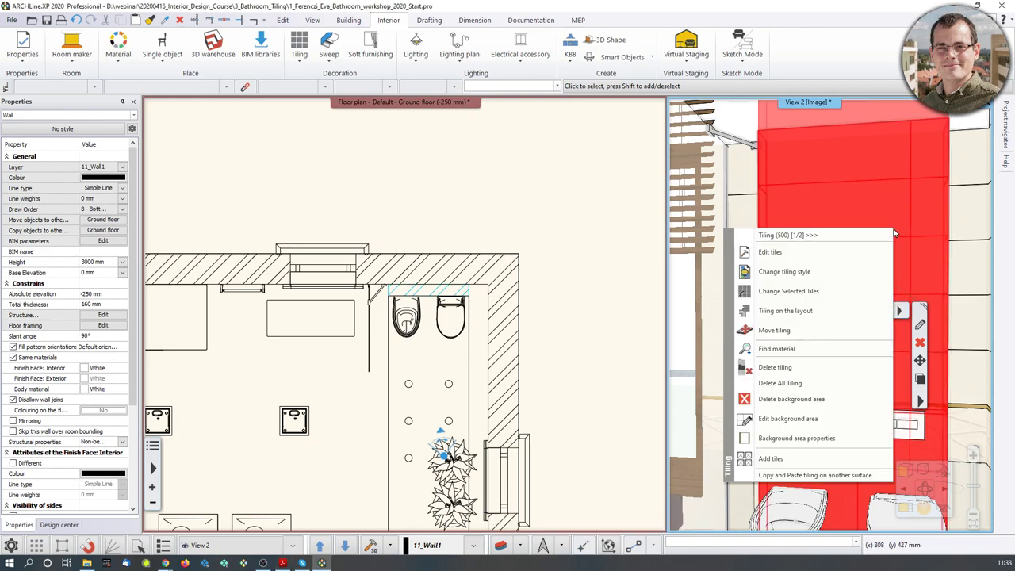
pyautogui.click(800, 312)
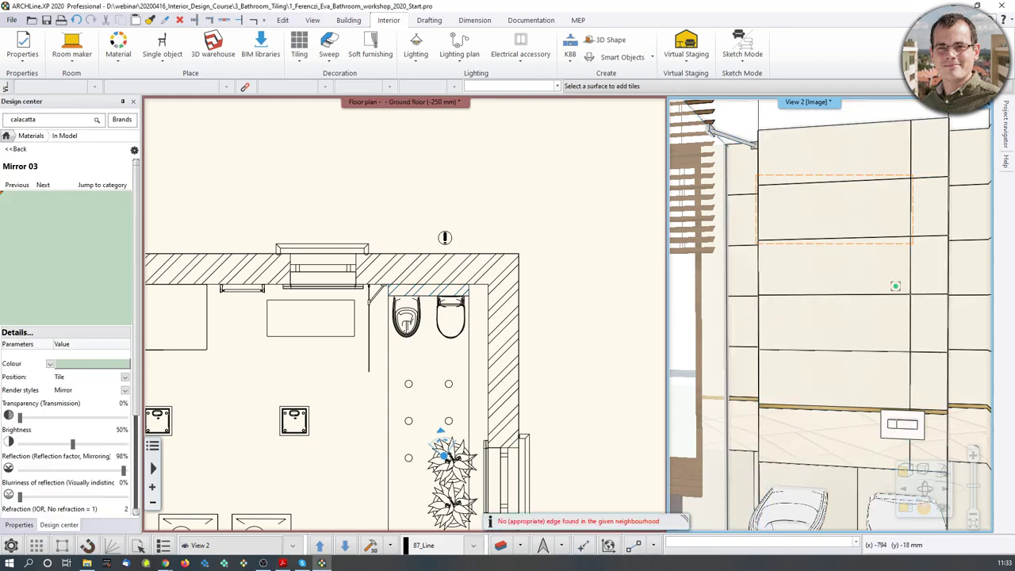
pyautogui.scroll(-8, 828, 343)
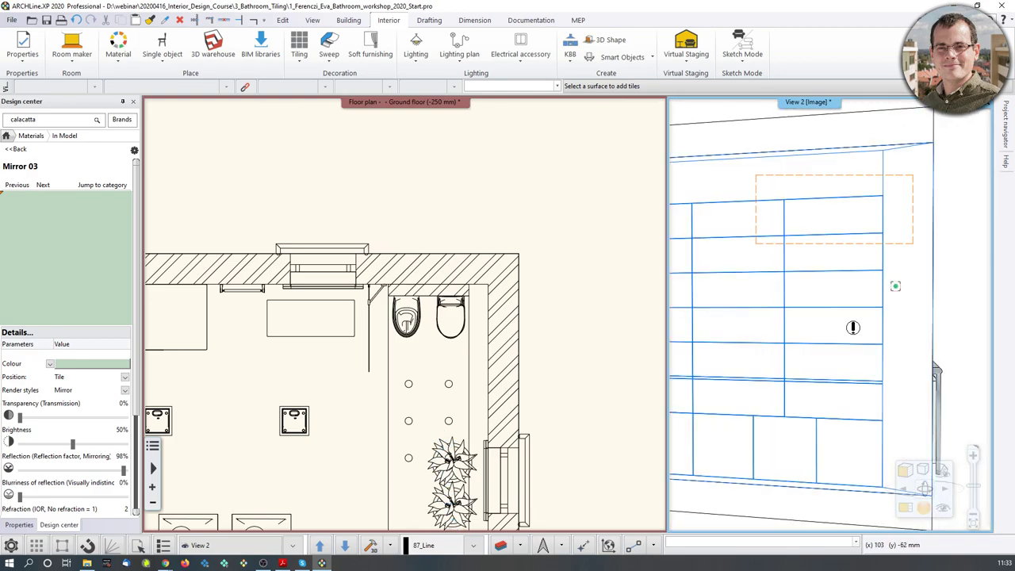
pyautogui.press('Escape')
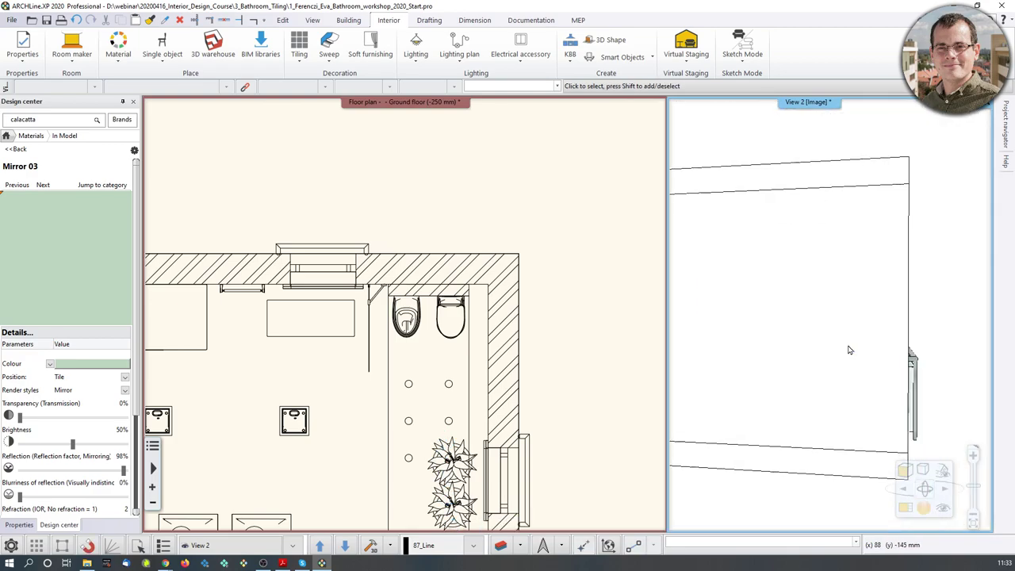
# Place the tiling layout of the short wall directly behind the toilet and bidet on the floor plan, above the room
pyautogui.click(830, 322)
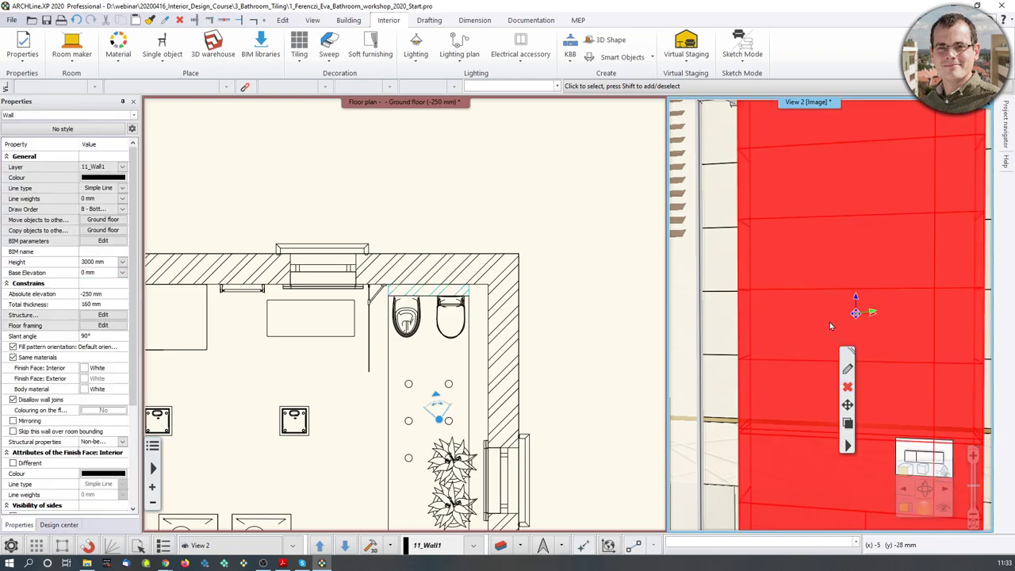
pyautogui.rightClick(829, 322)
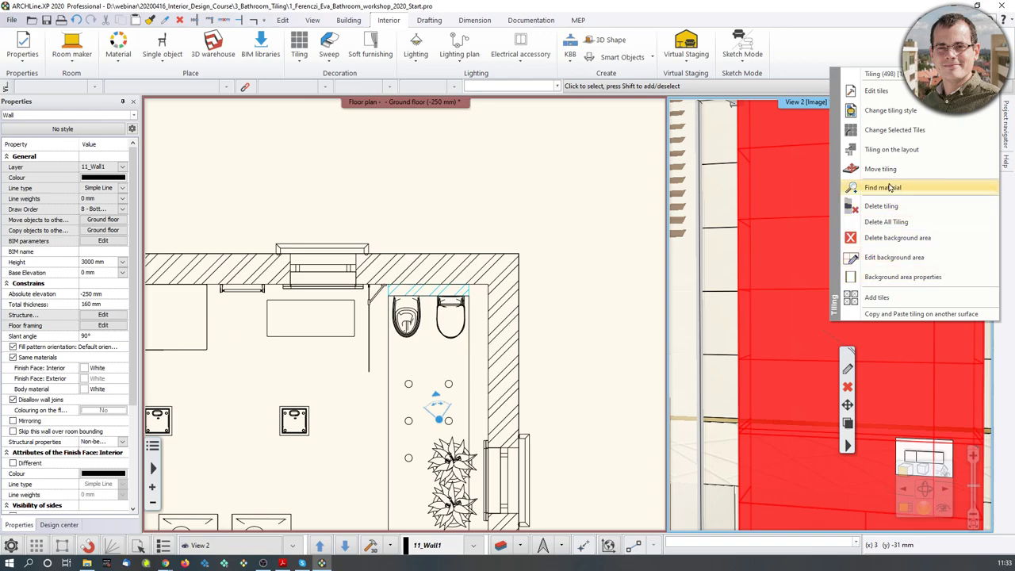
pyautogui.click(891, 149)
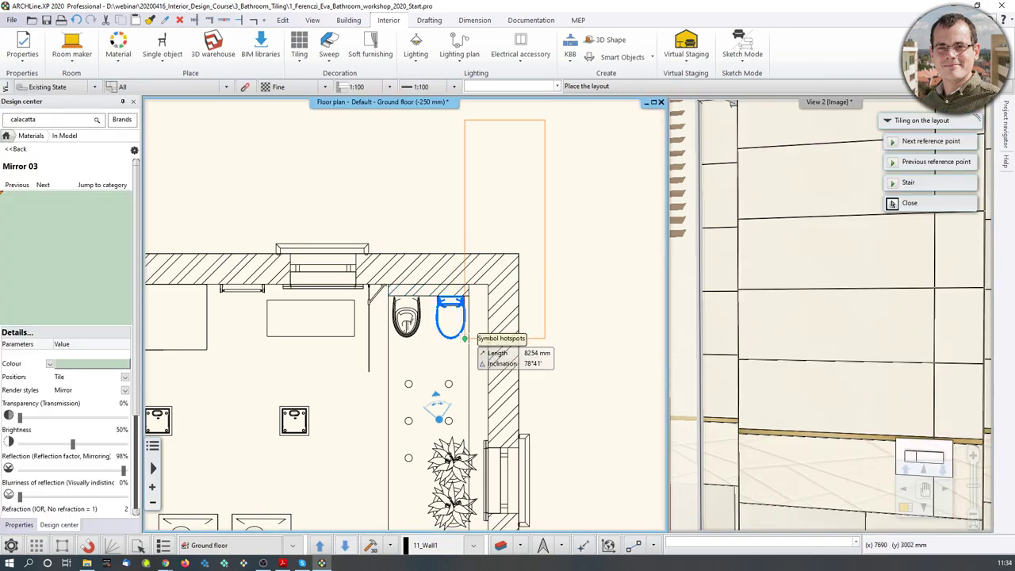
pyautogui.scroll(-1, 419, 298)
pyautogui.moveTo(430, 276); pyautogui.dragTo(431, 328, button='middle')
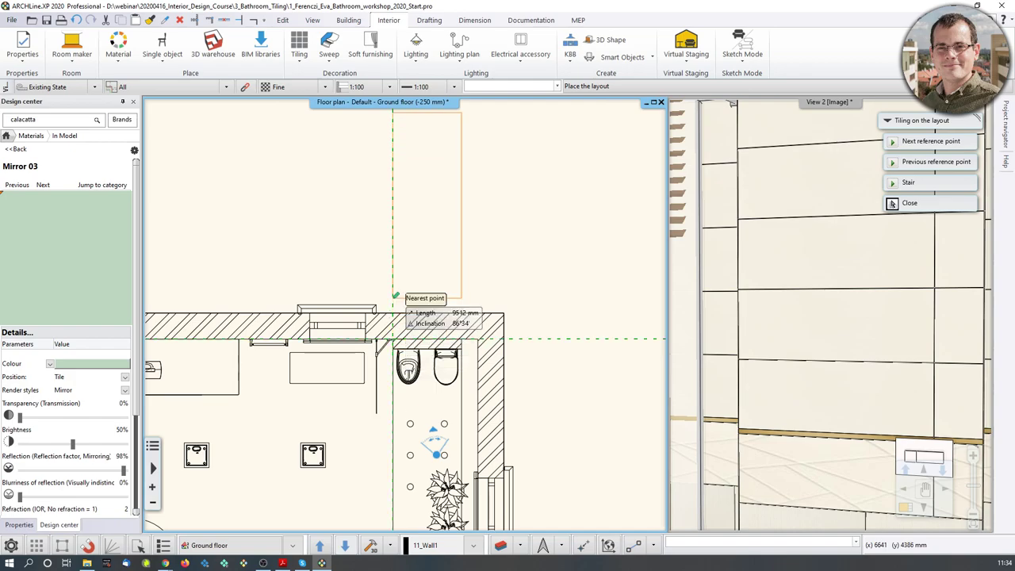
pyautogui.click(392, 291)
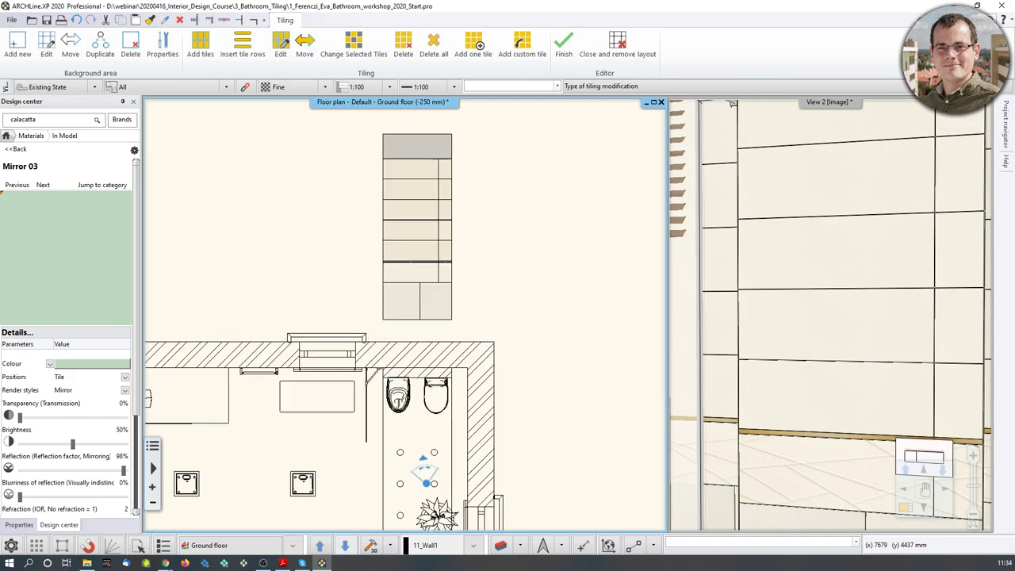
pyautogui.click(398, 314)
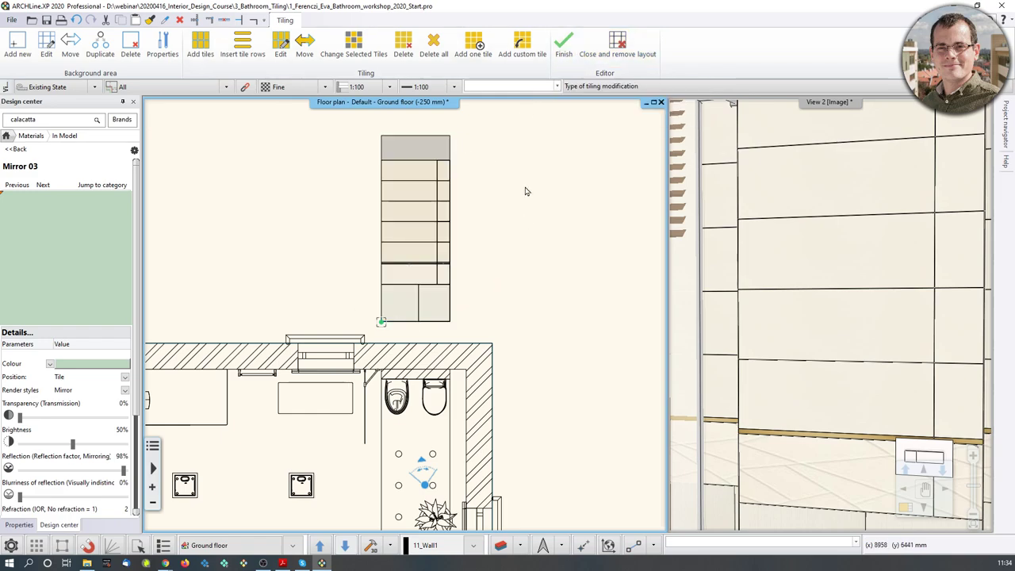
# Finish the tiling edit and delete the short wall's layout from the floor plan
pyautogui.click(563, 44)
pyautogui.click(435, 235)
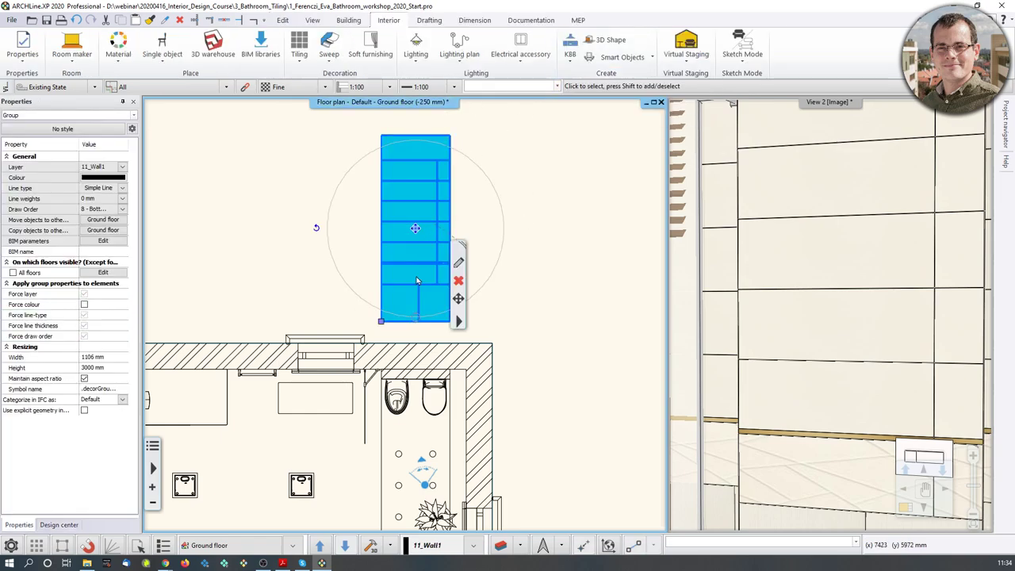
pyautogui.press('Delete')
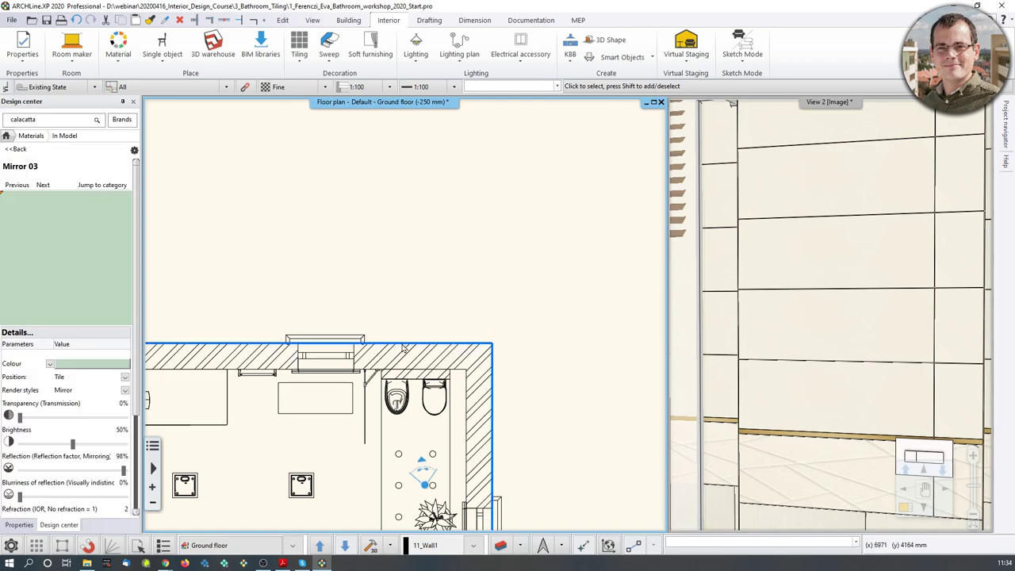
# Create tiling on the side of the long window wall and place its layout above the floor plan
pyautogui.click(402, 351)
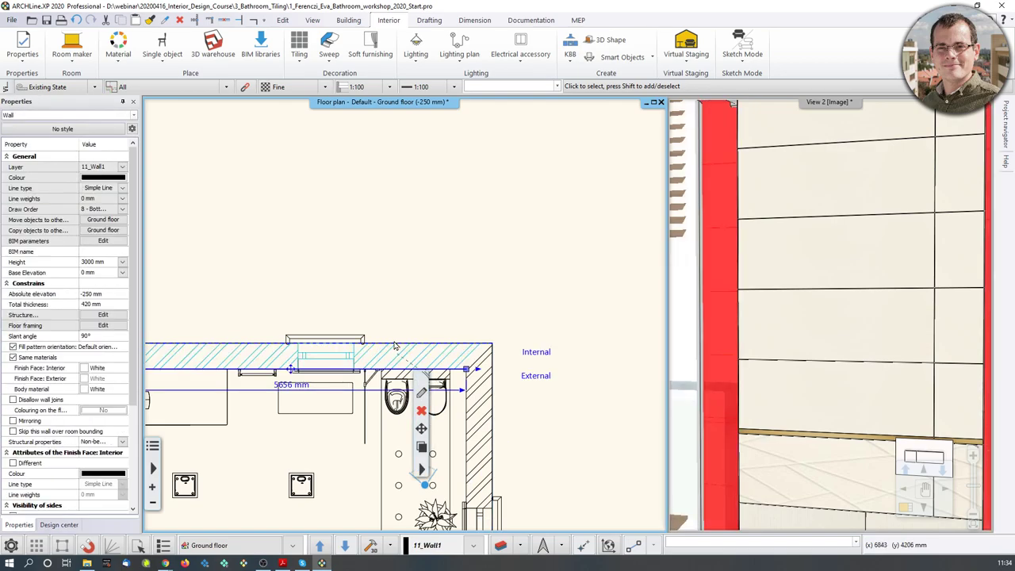
pyautogui.rightClick(392, 358)
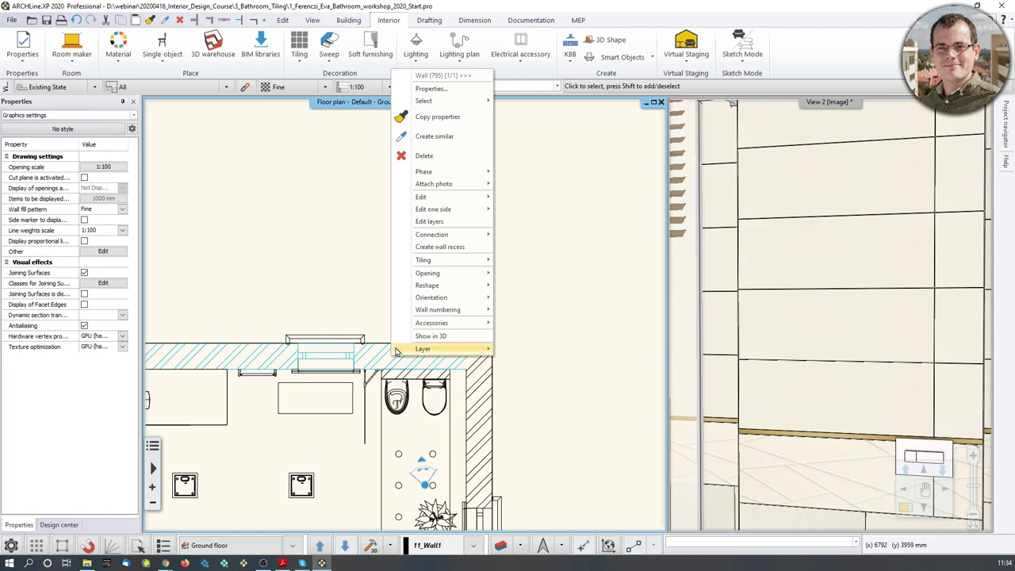
pyautogui.moveTo(458, 212)
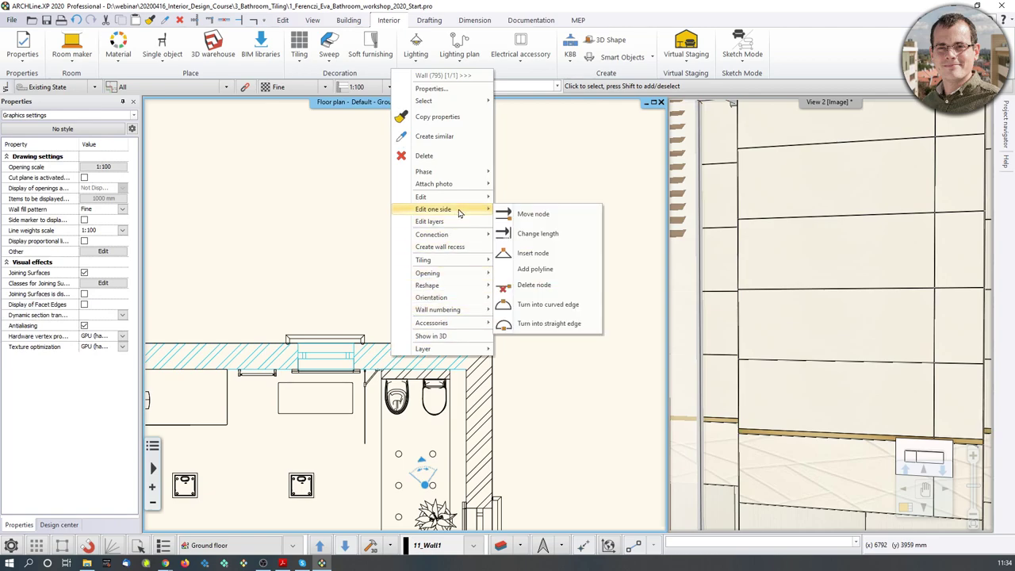
pyautogui.moveTo(466, 263)
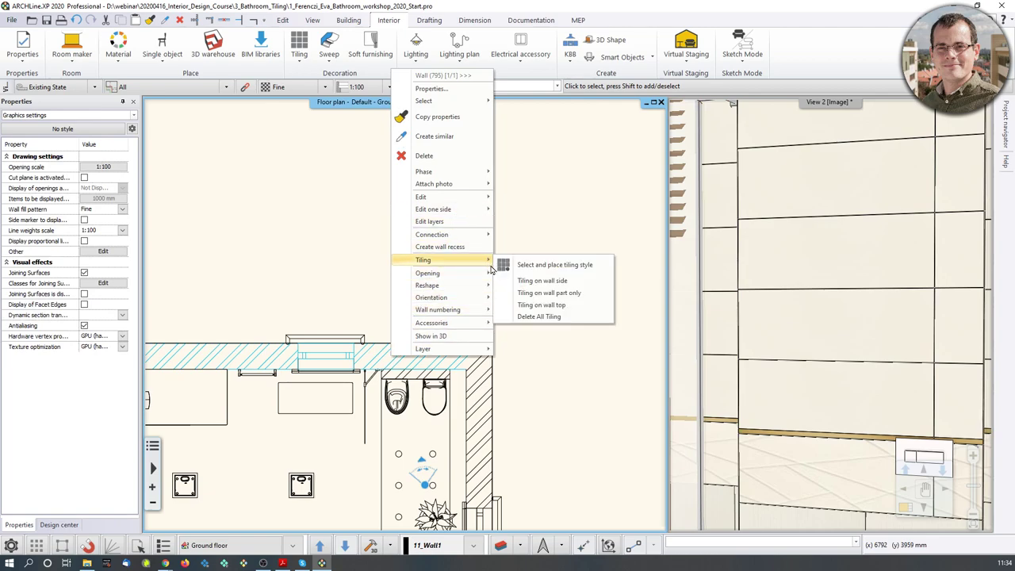
pyautogui.click(542, 280)
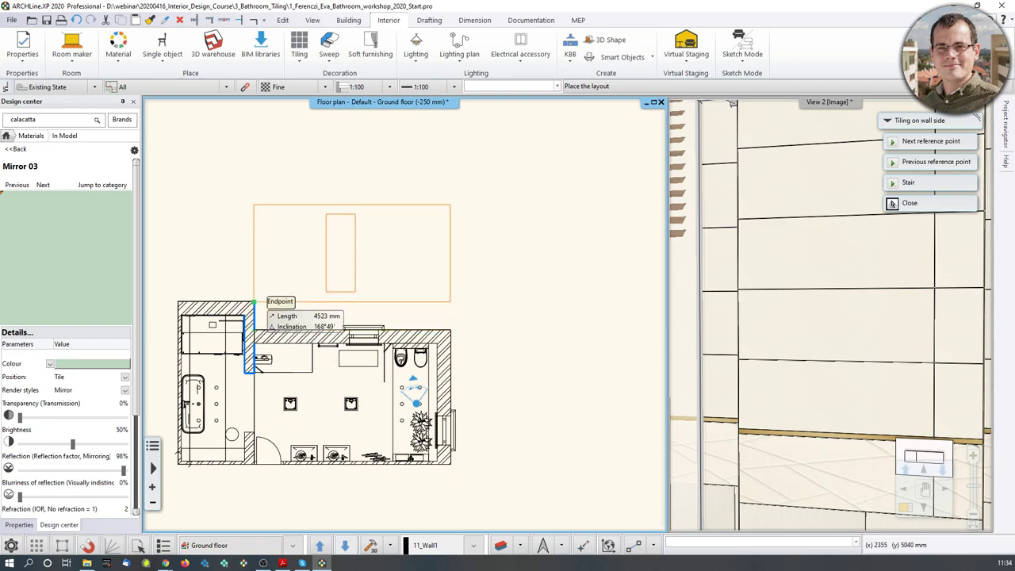
pyautogui.click(254, 302)
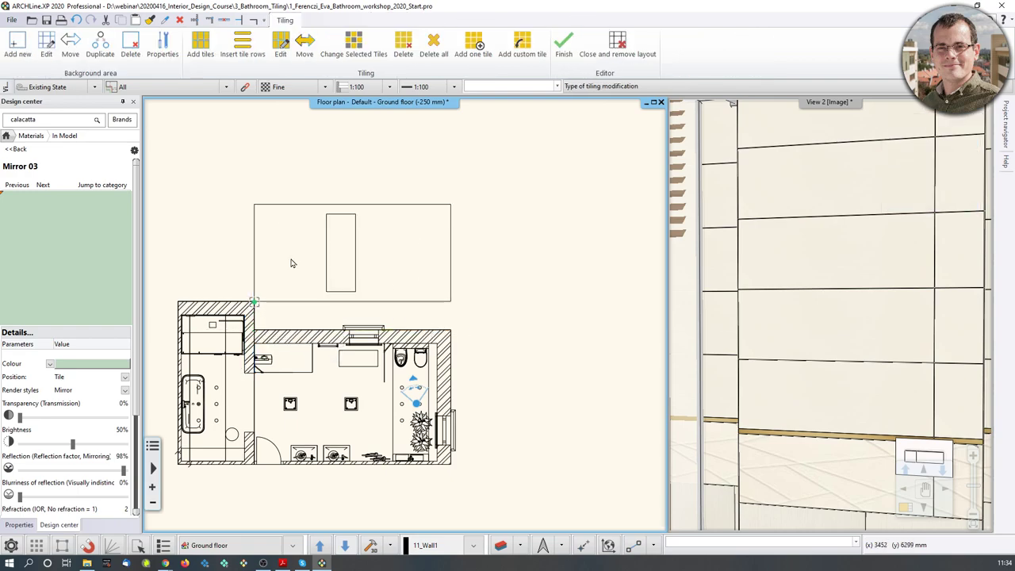
# Leave the tiling editor and delete the window wall's layout from the floor plan
pyautogui.press('Escape')
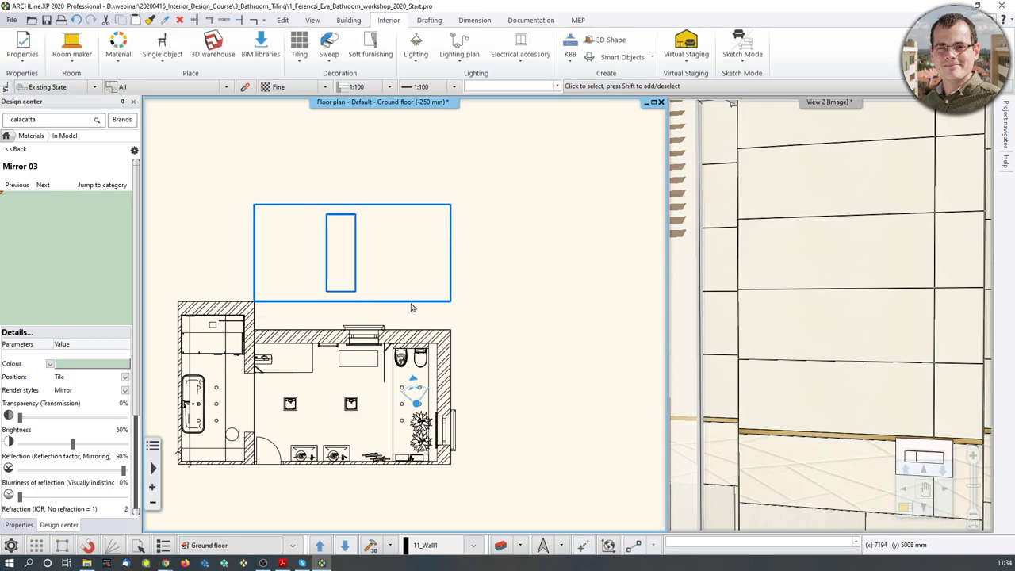
pyautogui.click(387, 298)
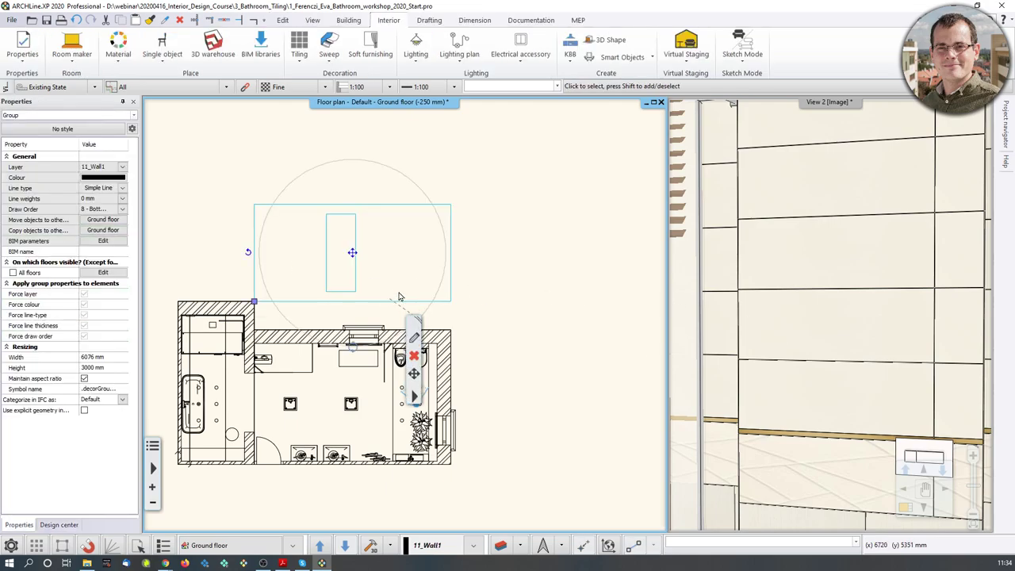
pyautogui.press('Escape')
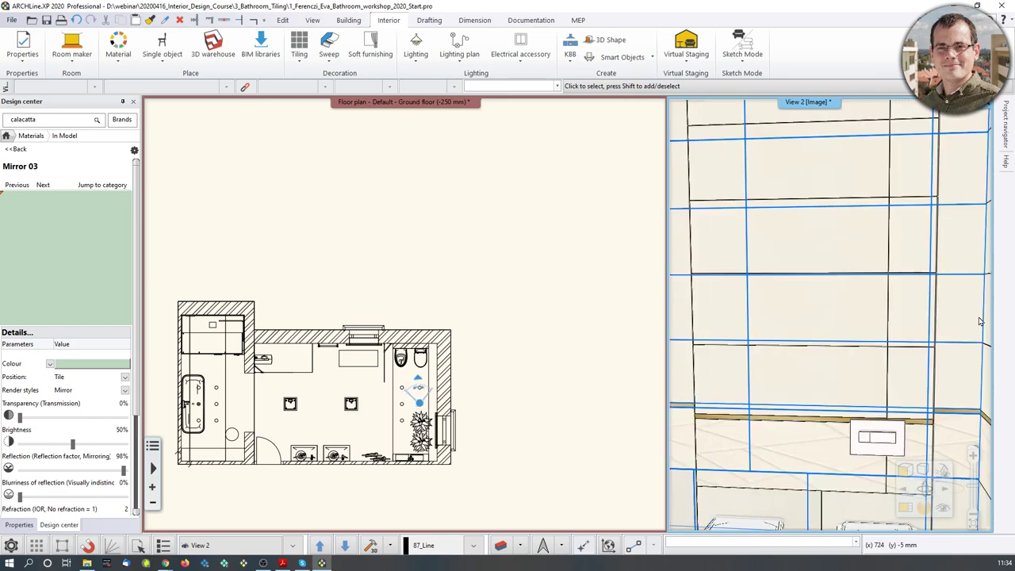
# Try placing the window wall's tiling layout above the floor plan, finish the tiling edit and delete the layout
pyautogui.click(972, 317)
pyautogui.rightClick(959, 318)
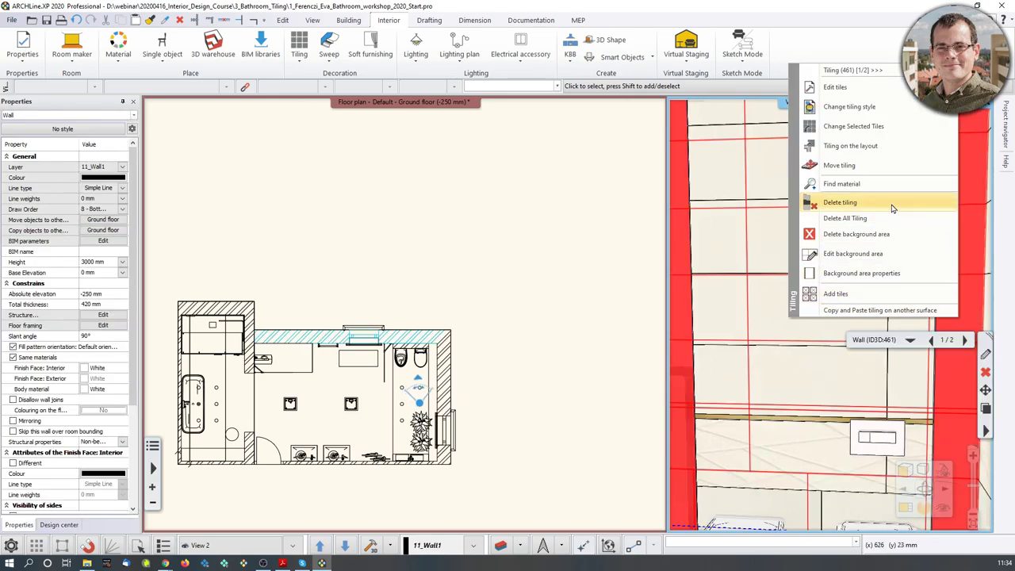
pyautogui.click(872, 145)
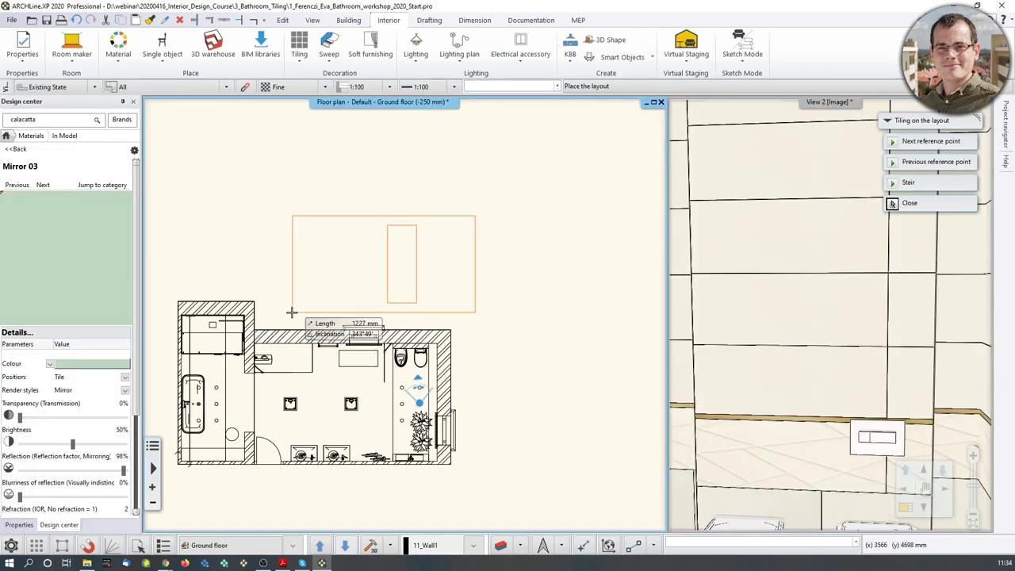
pyautogui.click(254, 315)
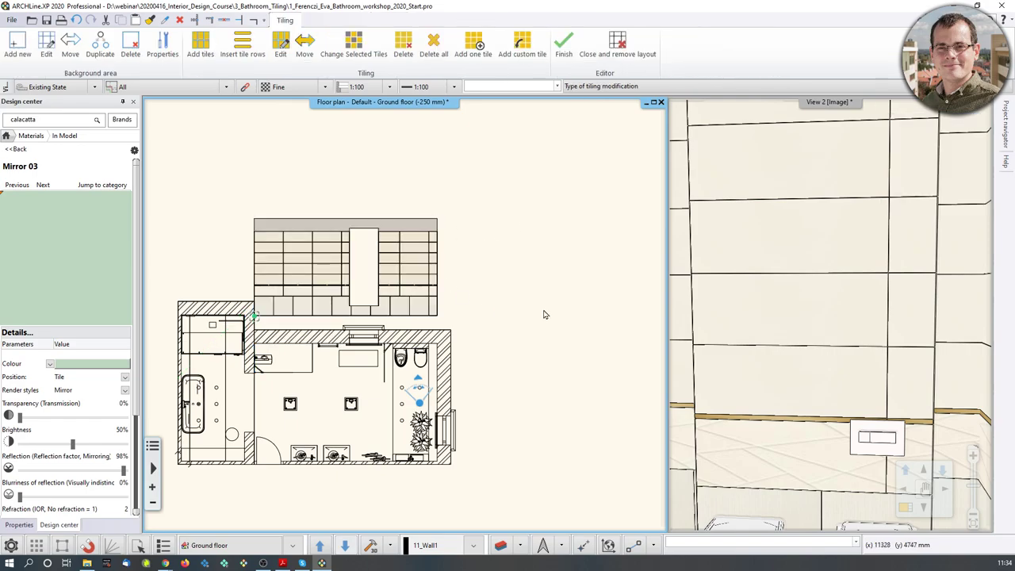
pyautogui.click(567, 49)
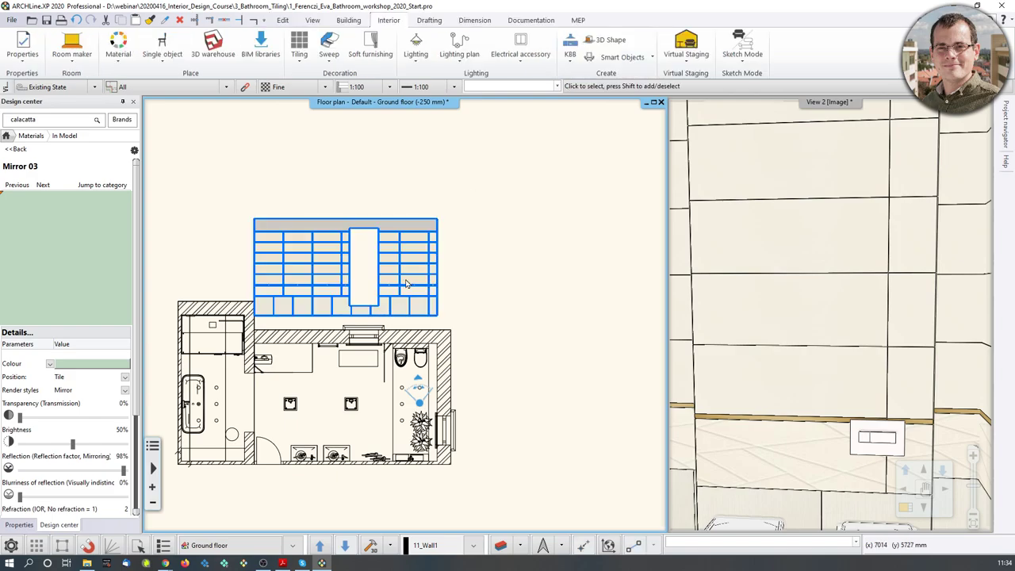
# Place the layout of the window wall's tiling beside the window above the floor plan, and finish the tiling edit
pyautogui.click(886, 276)
pyautogui.scroll(-3, 886, 276)
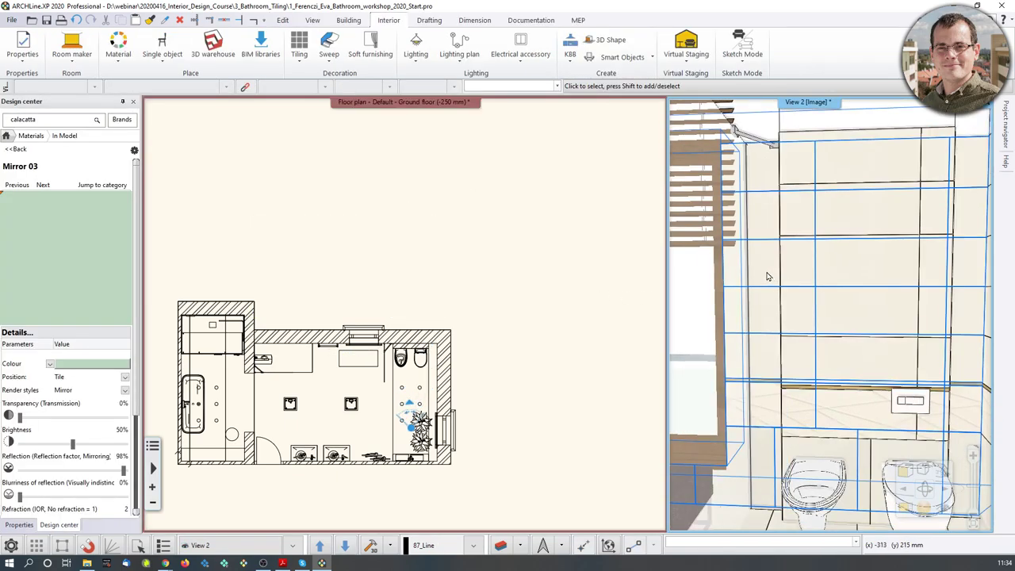
pyautogui.click(766, 275)
pyautogui.rightClick(764, 274)
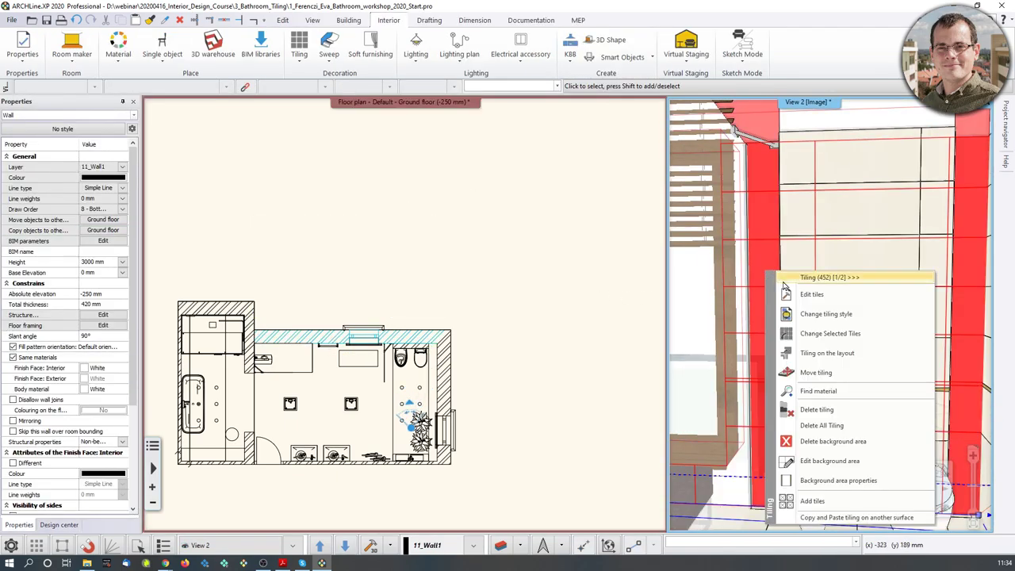
pyautogui.click(815, 352)
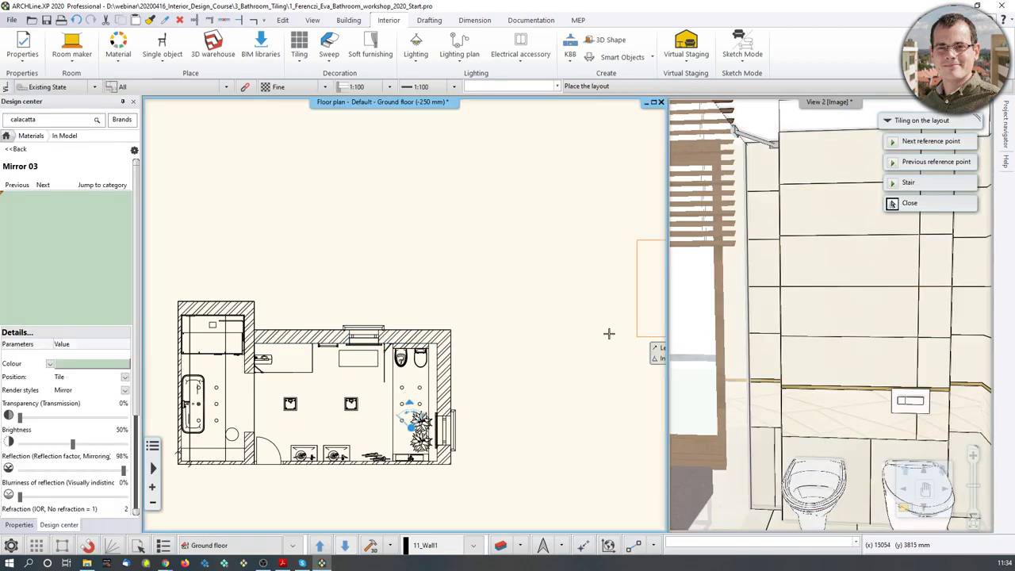
pyautogui.click(254, 302)
pyautogui.scroll(2, 395, 318)
pyautogui.scroll(2, 399, 321)
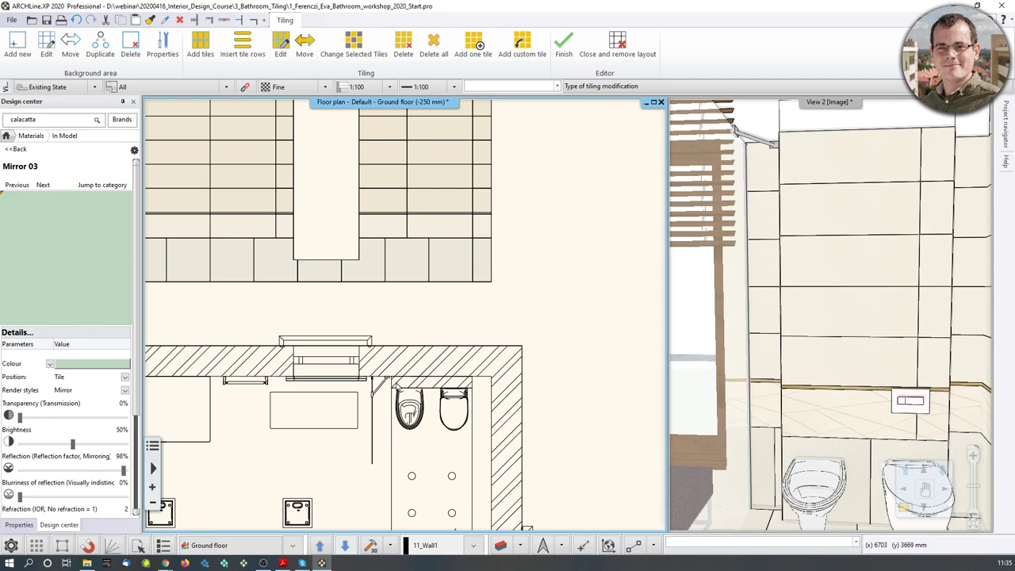
pyautogui.moveTo(431, 172); pyautogui.dragTo(422, 243, button='middle')
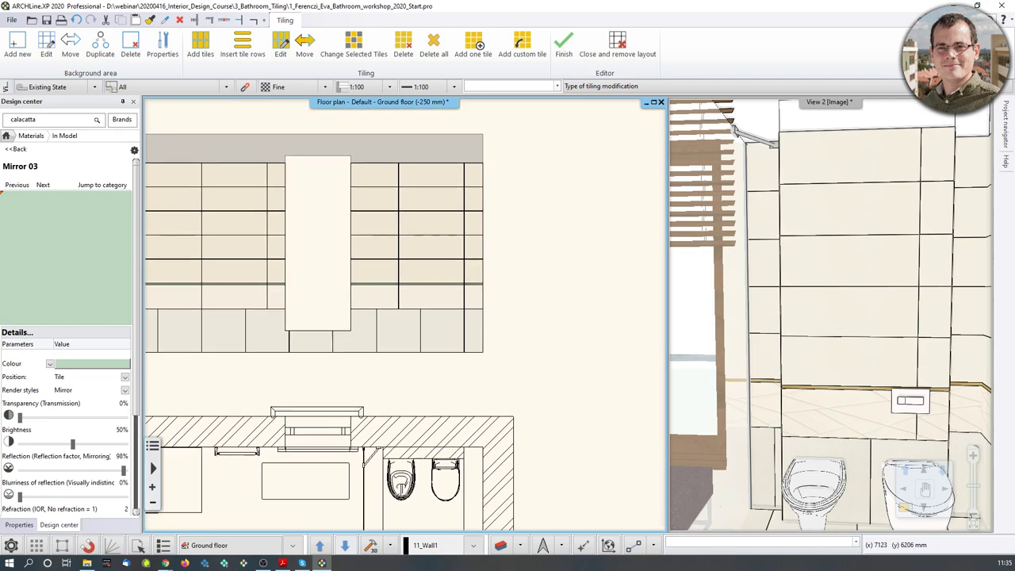
pyautogui.click(563, 44)
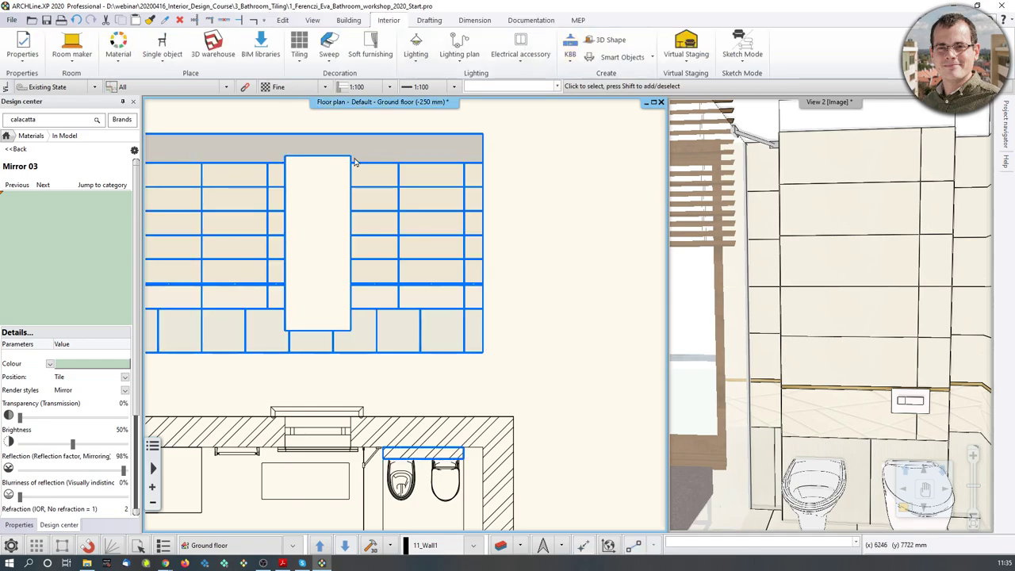
# Draw a vertical reference line from the boxed-out toilet wall's front corner nearest the window up past the window wall's tiling layout
pyautogui.click(429, 20)
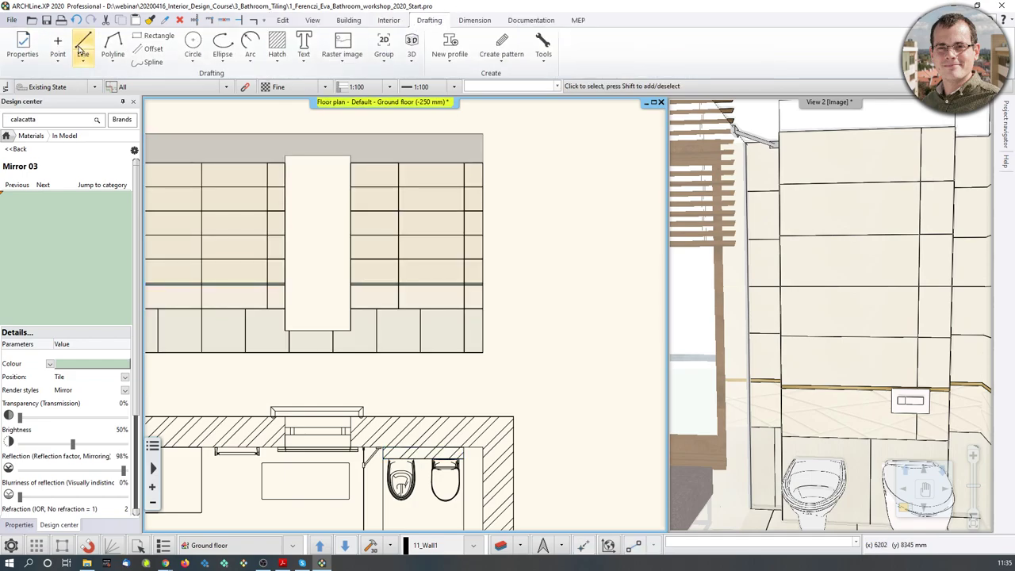
pyautogui.click(82, 44)
pyautogui.scroll(1, 430, 267)
pyautogui.scroll(1, 407, 441)
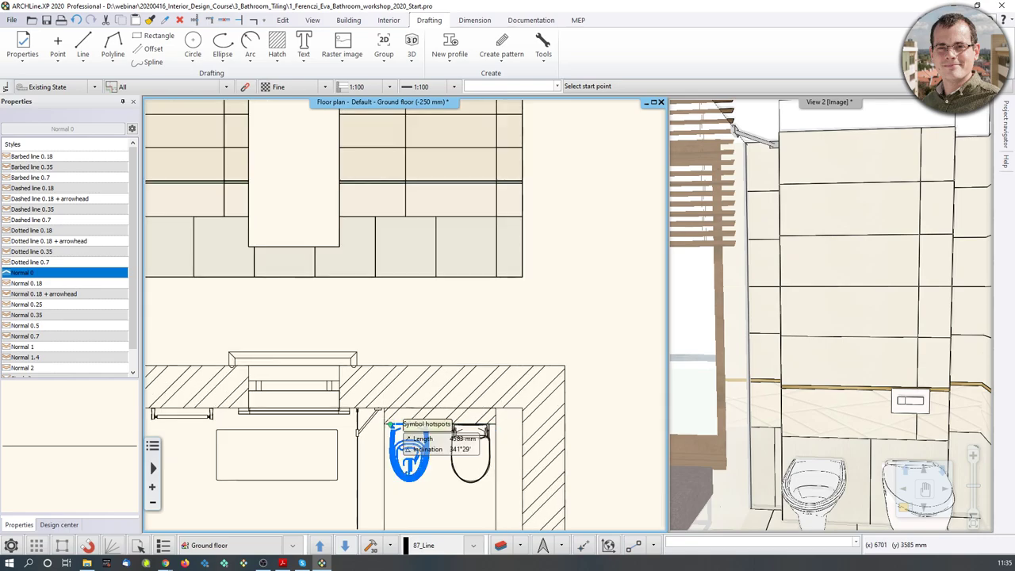
pyautogui.click(384, 424)
pyautogui.moveTo(384, 181); pyautogui.dragTo(340, 382, button='middle')
pyautogui.press('shift')
pyautogui.click(340, 130)
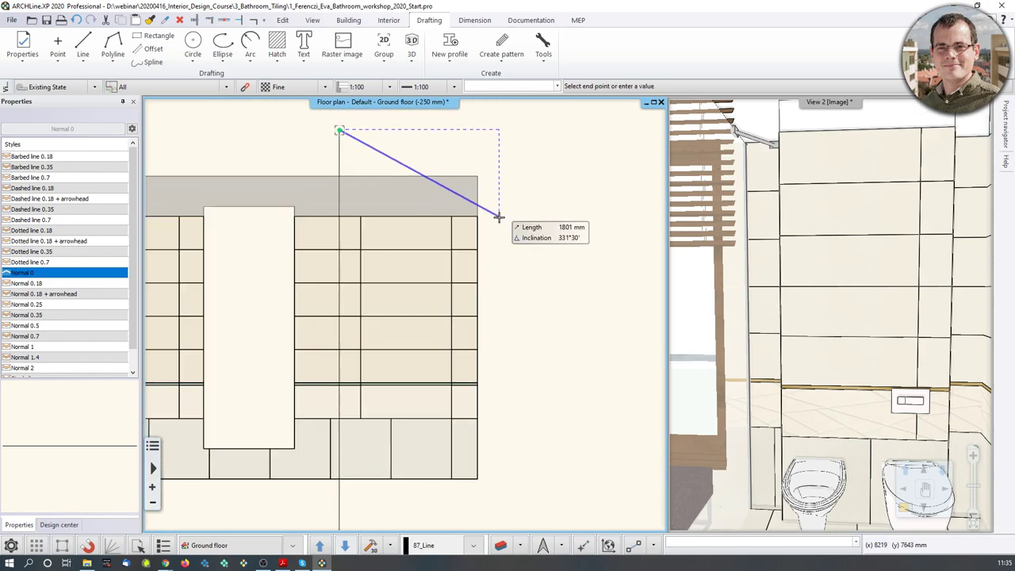
pyautogui.press('Escape')
# Draw a second vertical reference line from the boxed-out wall's other front corner up past the top of the tiling layout
pyautogui.scroll(-2, 488, 246)
pyautogui.scroll(5, 440, 473)
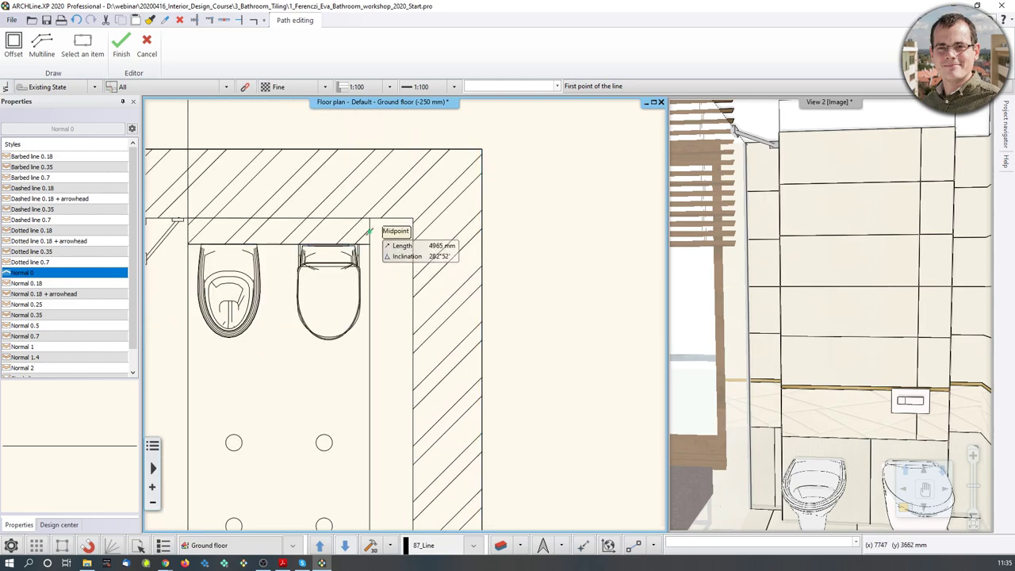
pyautogui.click(369, 243)
pyautogui.scroll(-5, 402, 312)
pyautogui.moveTo(397, 186); pyautogui.dragTo(388, 431, button='middle')
pyautogui.press('shift')
pyautogui.click(387, 240)
pyautogui.press('Escape')
pyautogui.scroll(3, 368, 332)
pyautogui.press('Escape')
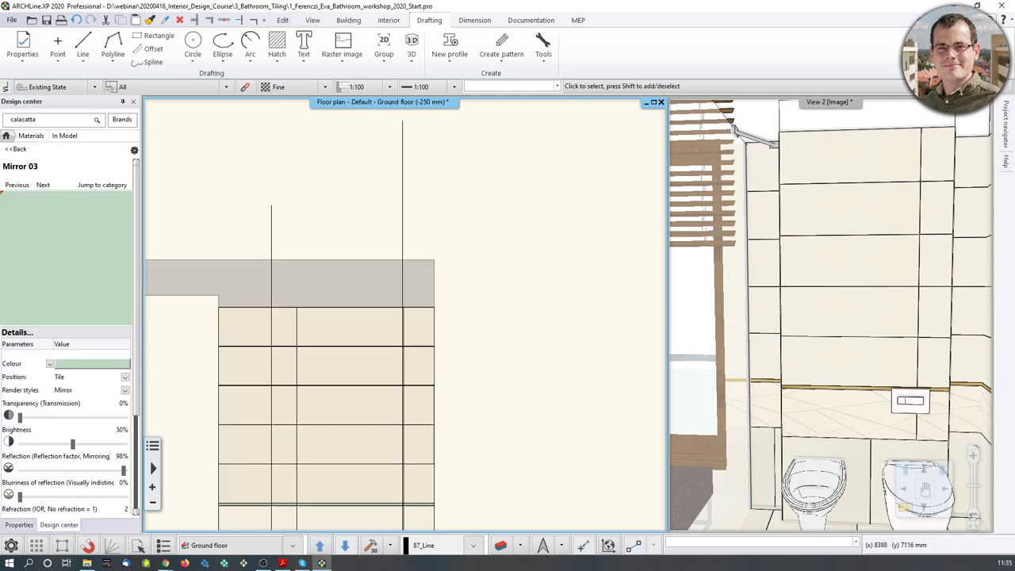
# Open the window wall's tiling layout for editing
pyautogui.moveTo(454, 433); pyautogui.dragTo(500, 296, button='middle')
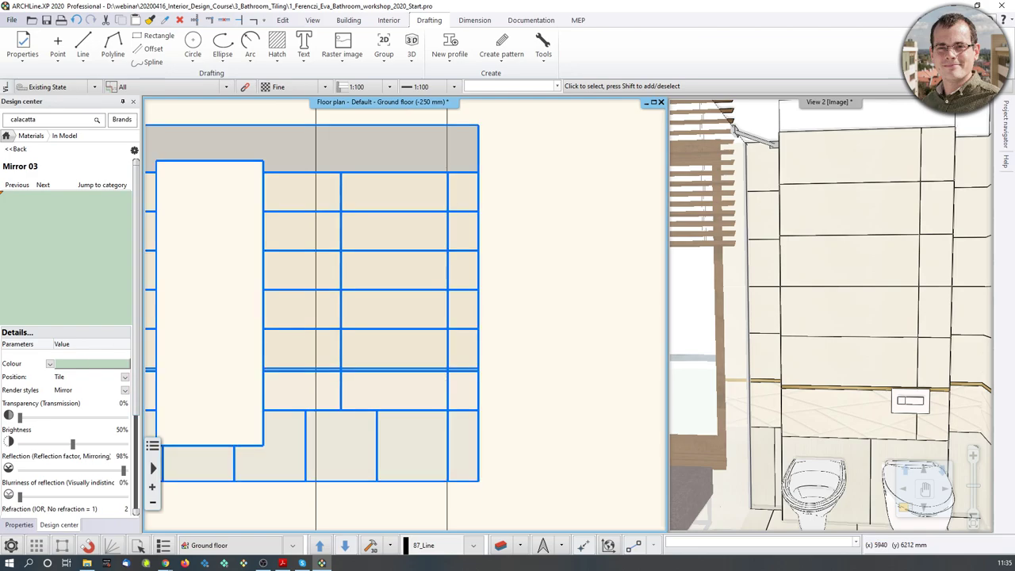
pyautogui.scroll(-2, 488, 305)
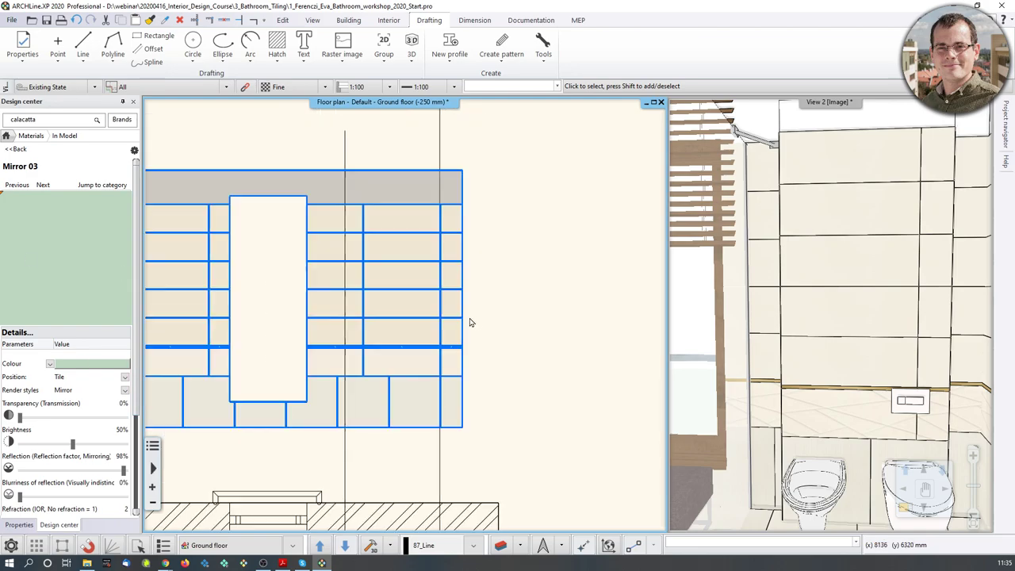
pyautogui.click(328, 294)
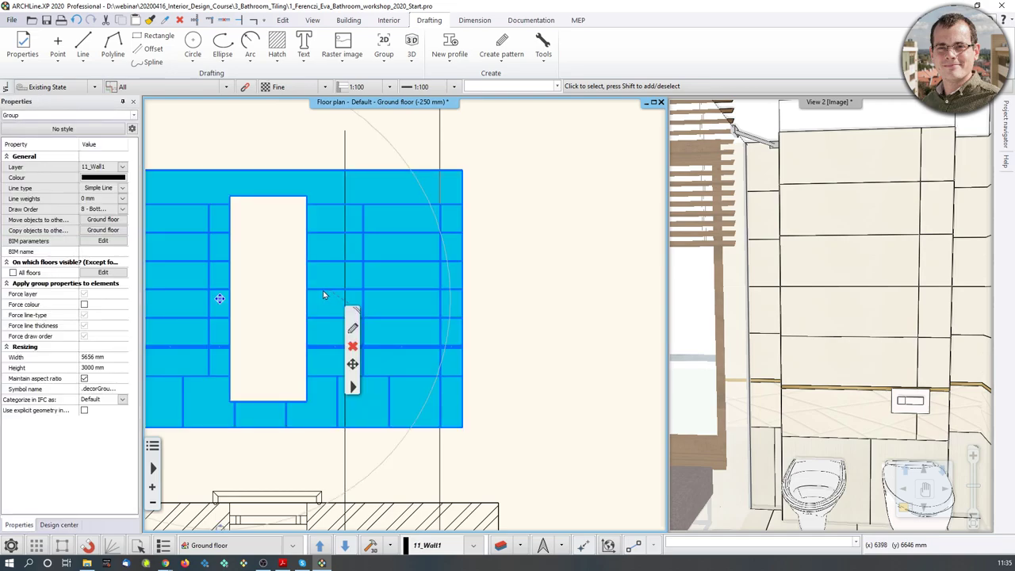
pyautogui.rightClick(324, 295)
pyautogui.click(337, 298)
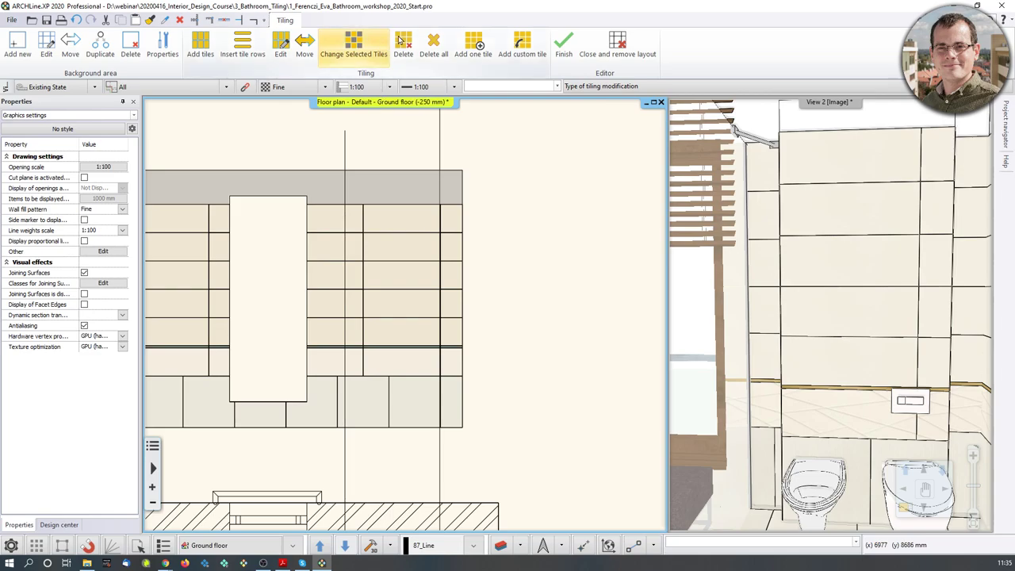
# Delete the column of full-width wall tiles behind the boxed-out wall, including the border strip and base tile, and finish the tiling edit
pyautogui.click(403, 44)
pyautogui.click(402, 220)
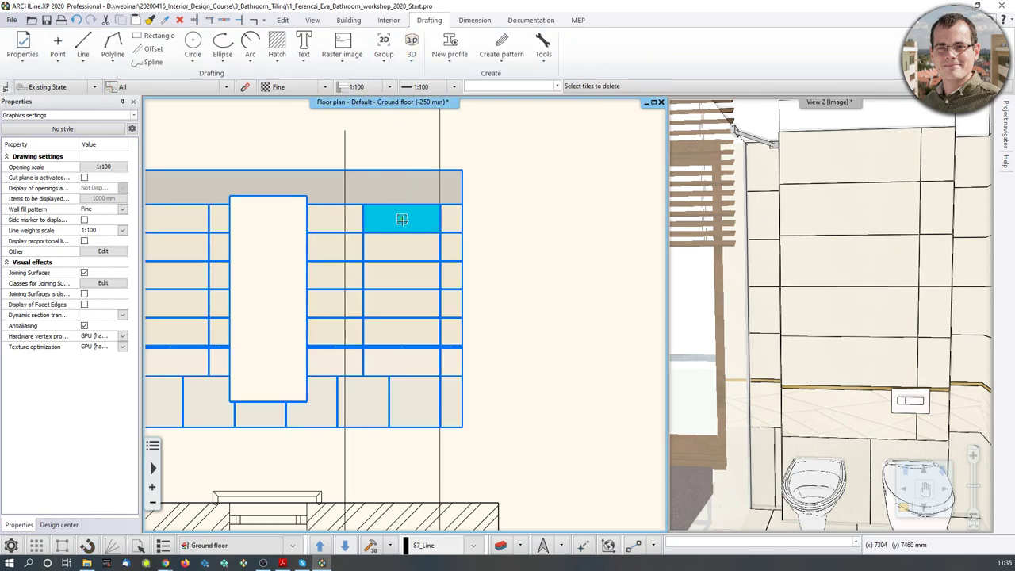
pyautogui.click(400, 247)
pyautogui.click(400, 274)
pyautogui.click(394, 301)
pyautogui.click(395, 331)
pyautogui.scroll(5, 398, 358)
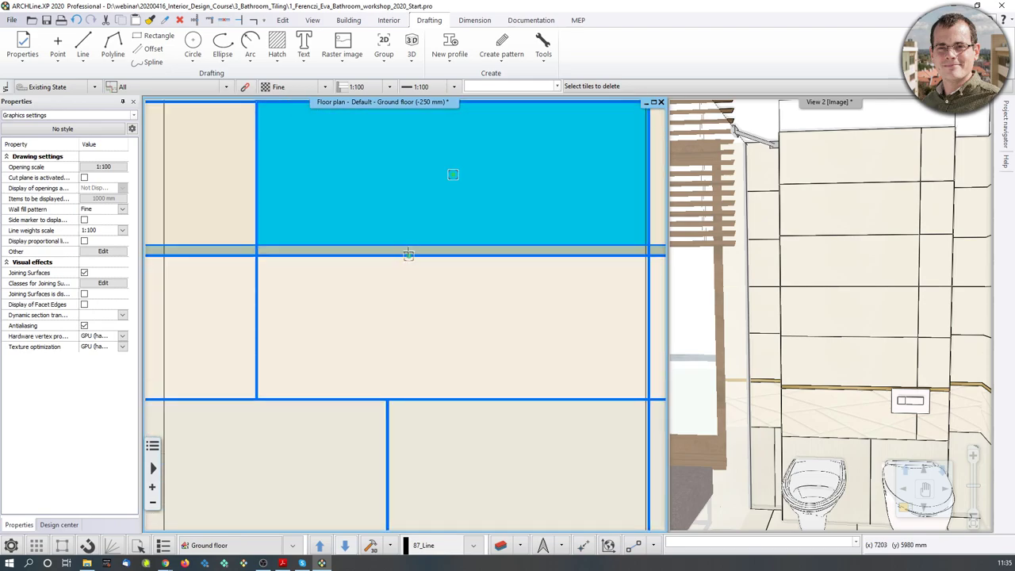
pyautogui.click(430, 301)
pyautogui.scroll(-3, 431, 305)
pyautogui.click(435, 413)
pyautogui.scroll(-4, 438, 381)
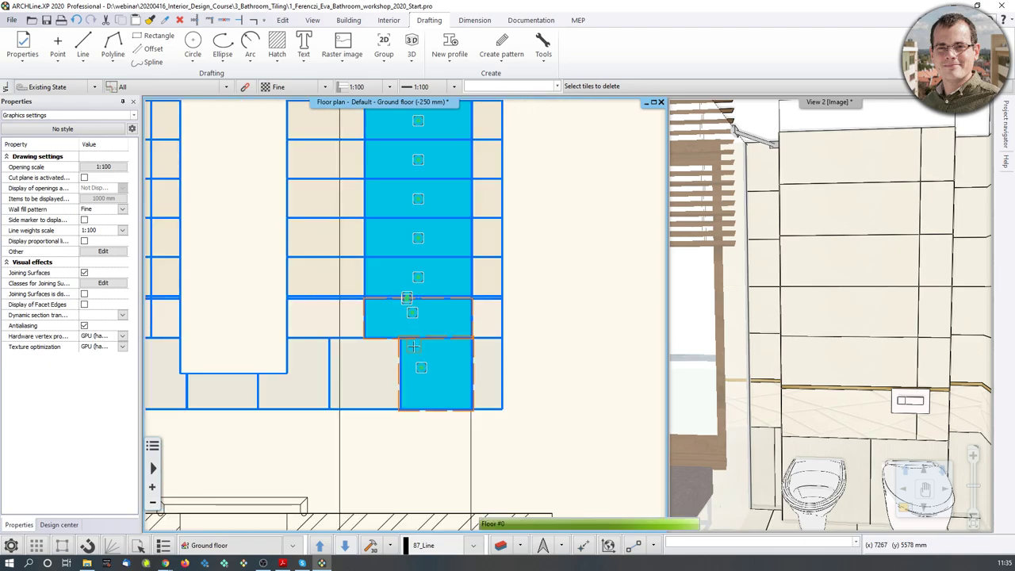
pyautogui.moveTo(468, 328); pyautogui.dragTo(468, 401, button='middle')
pyautogui.scroll(-2, 466, 338)
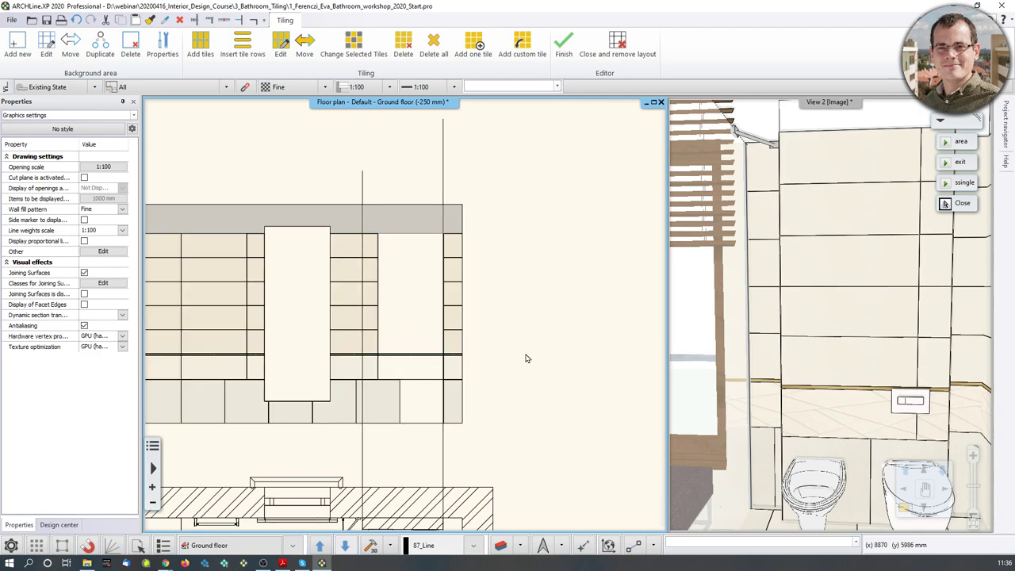
pyautogui.moveTo(525, 358); pyautogui.dragTo(525, 364, button='middle')
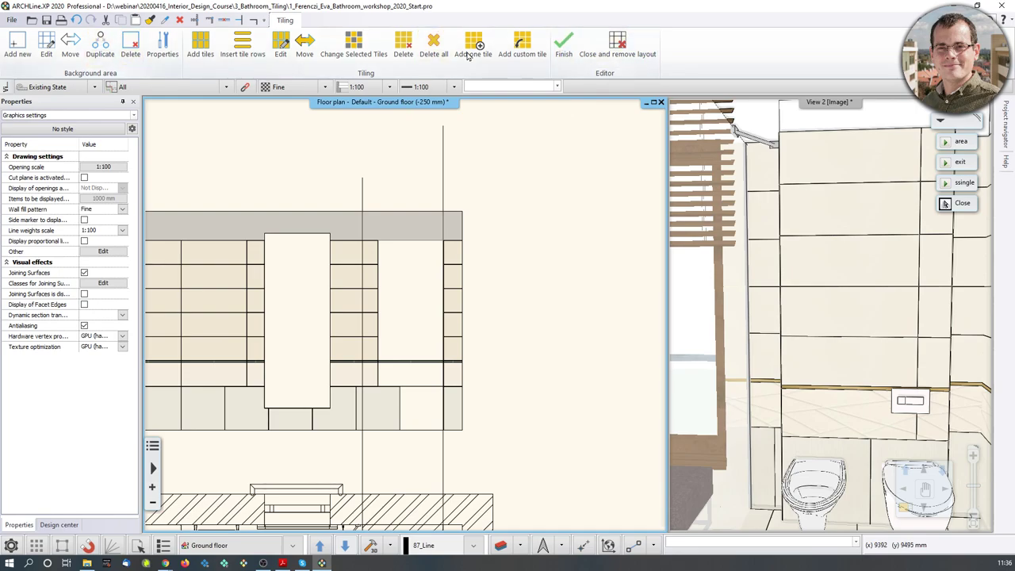
pyautogui.click(561, 43)
# Create tiling on the side of the short wall behind the shower, place its layout above the wall and leave the tiling editor
pyautogui.scroll(-5, 532, 275)
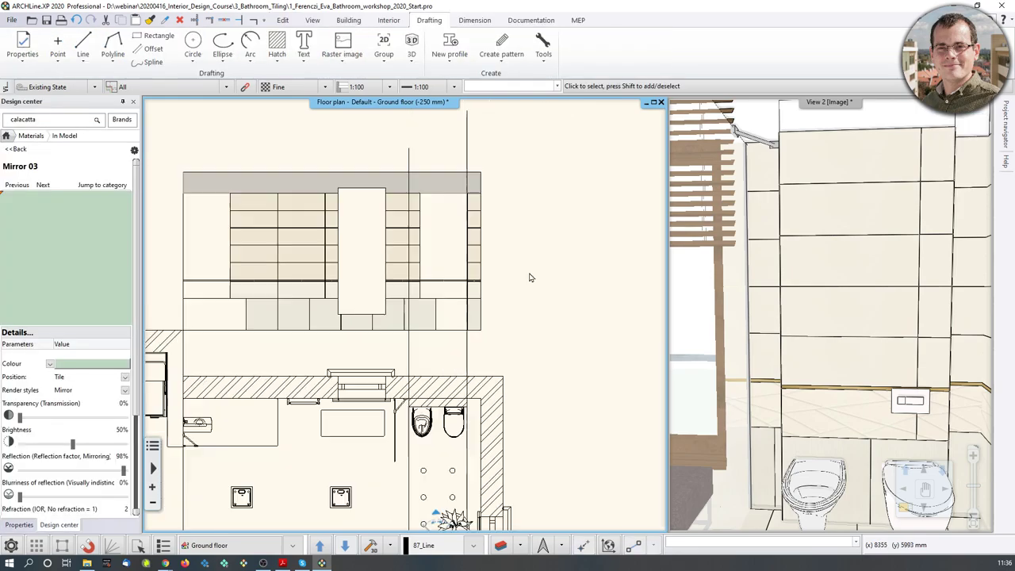
pyautogui.scroll(-1, 438, 331)
pyautogui.moveTo(438, 331); pyautogui.dragTo(432, 302, button='middle')
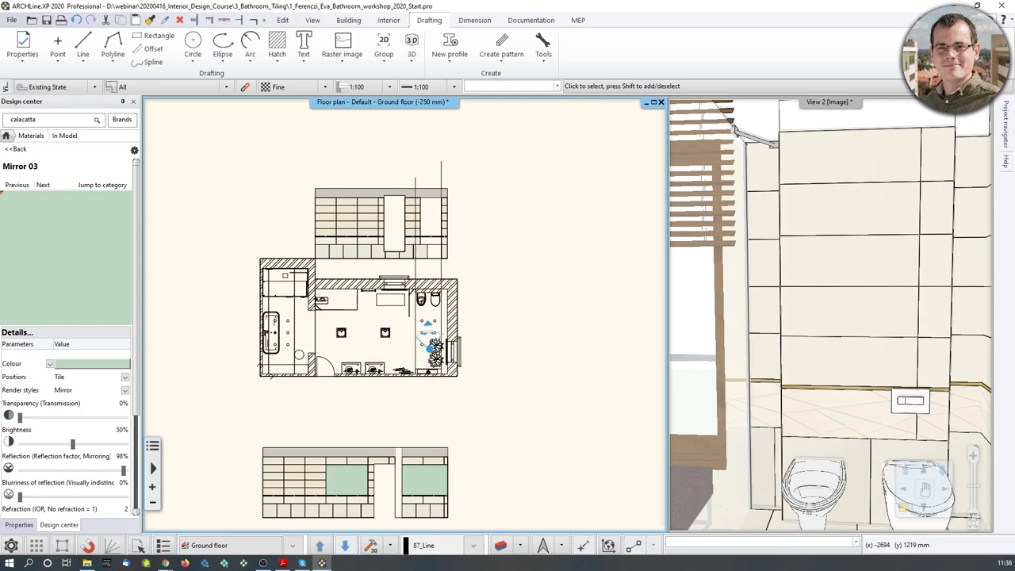
pyautogui.scroll(4, 385, 356)
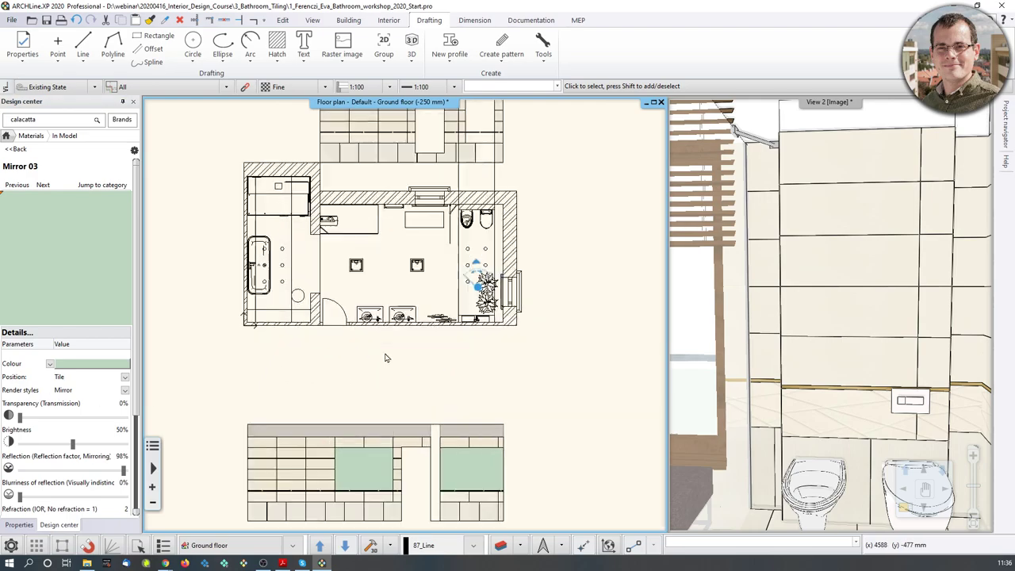
pyautogui.scroll(3, 317, 317)
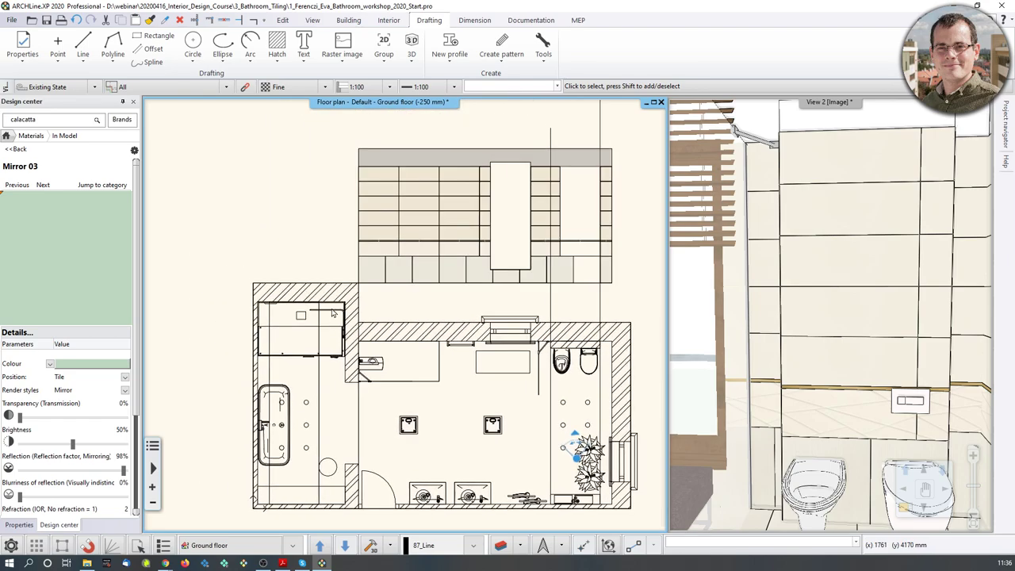
pyautogui.click(325, 305)
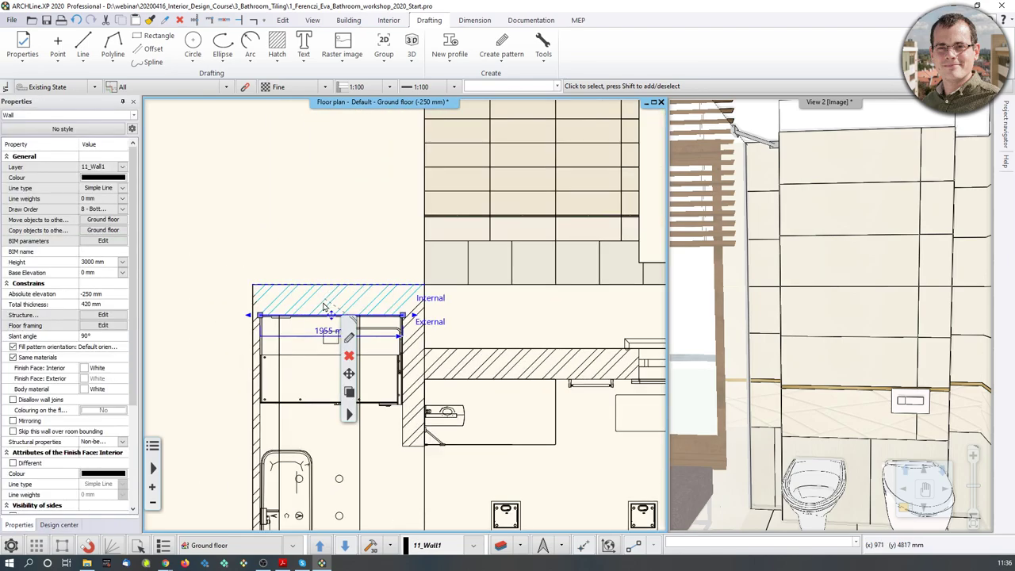
pyautogui.rightClick(325, 306)
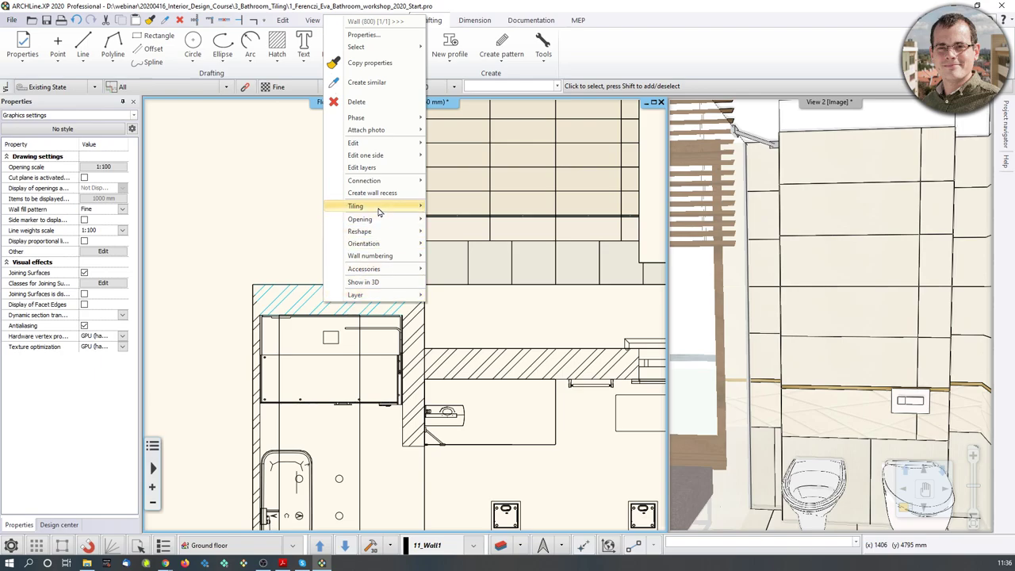
pyautogui.moveTo(381, 210)
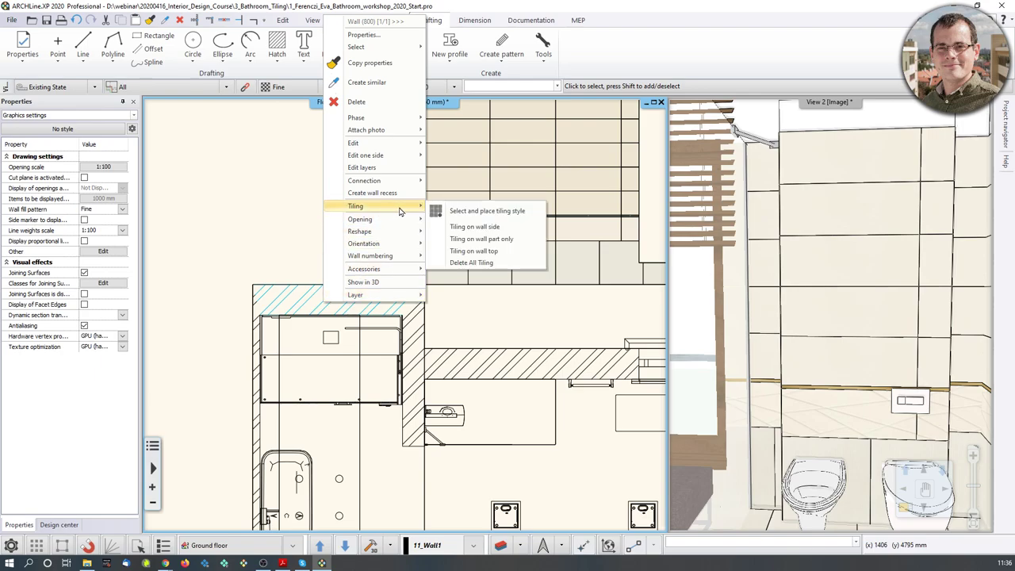
pyautogui.click(440, 228)
pyautogui.click(246, 242)
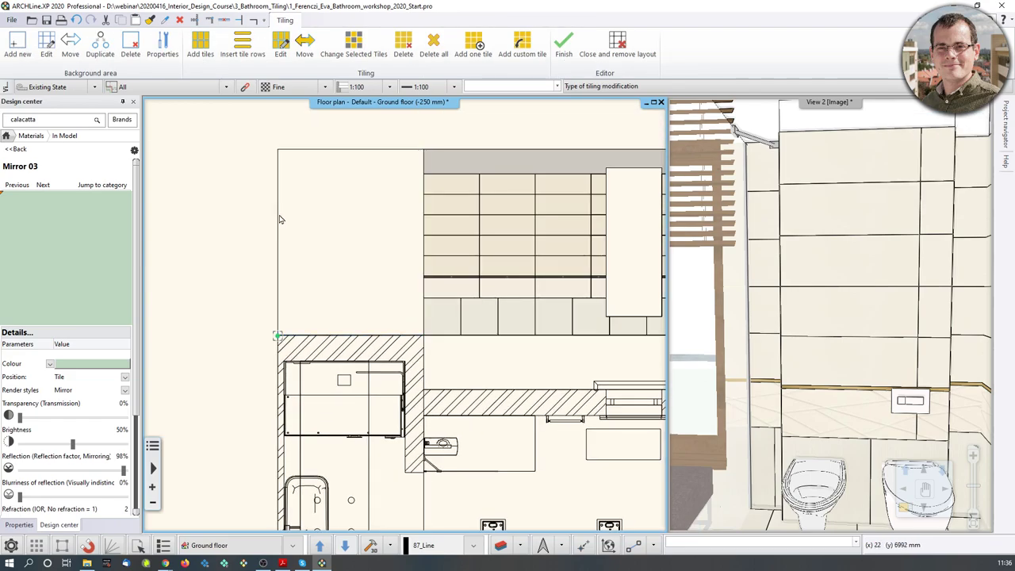
pyautogui.press('Escape')
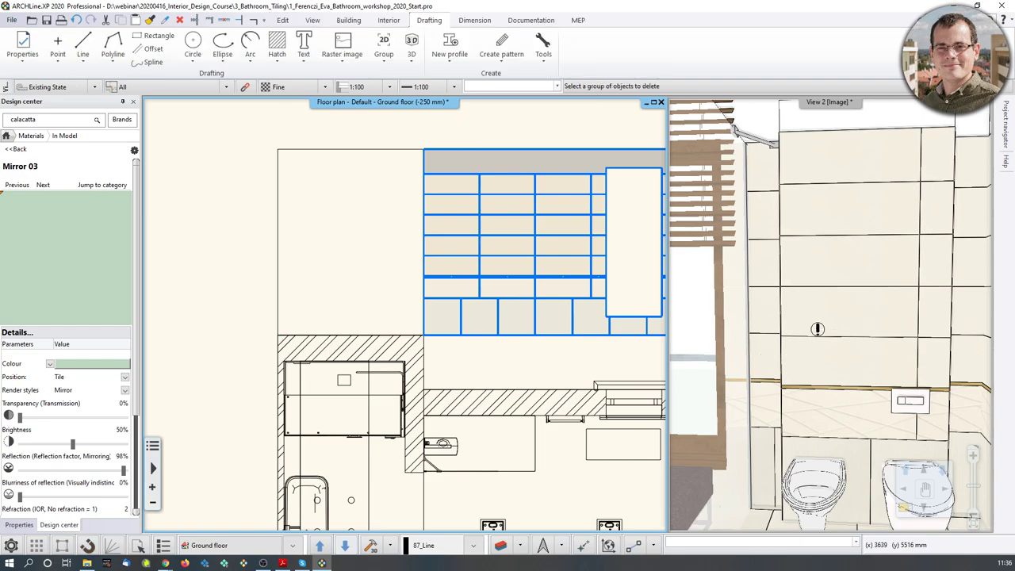
pyautogui.click(373, 341)
pyautogui.rightClick(372, 341)
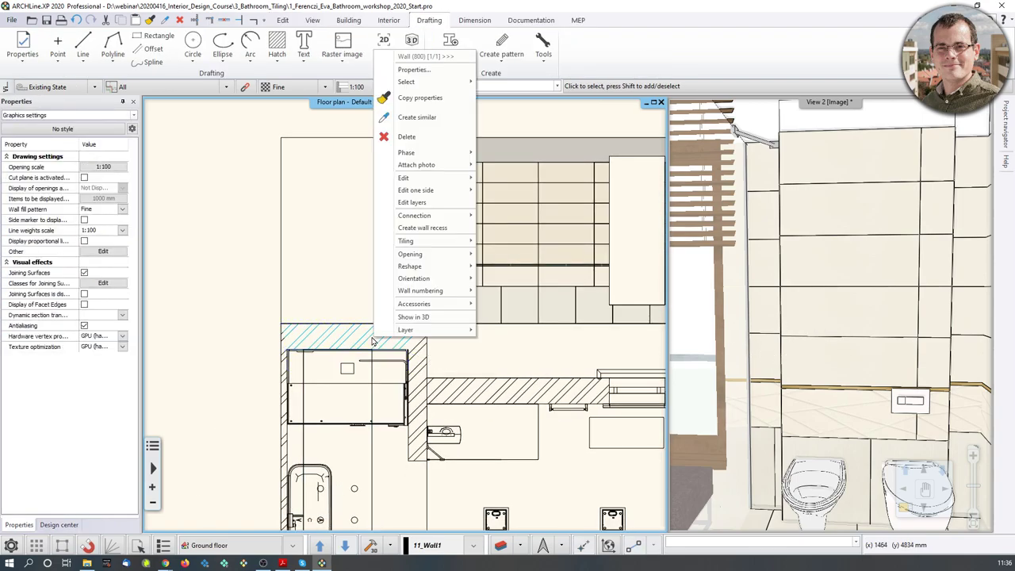
pyautogui.moveTo(441, 243)
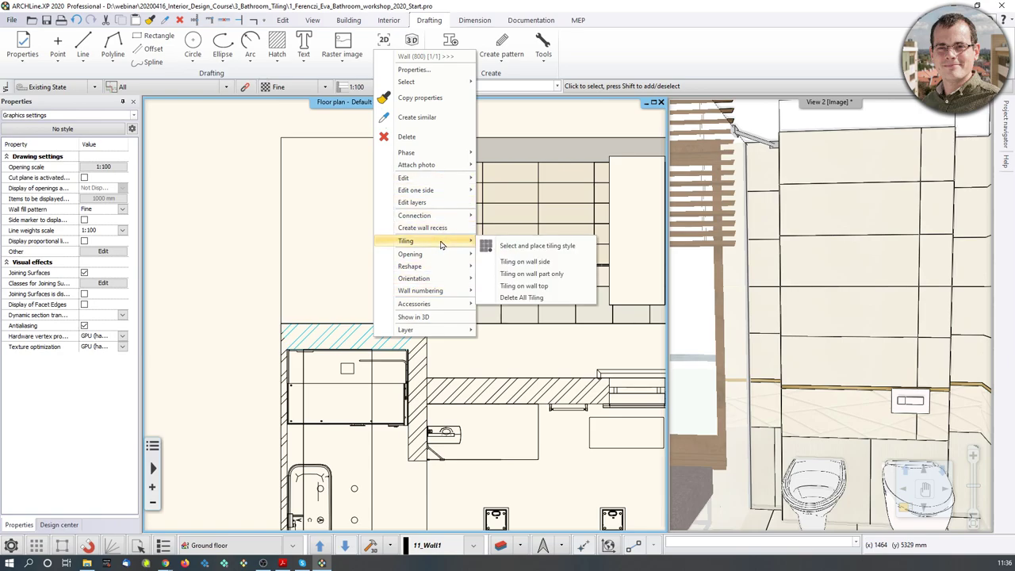
pyautogui.click(502, 247)
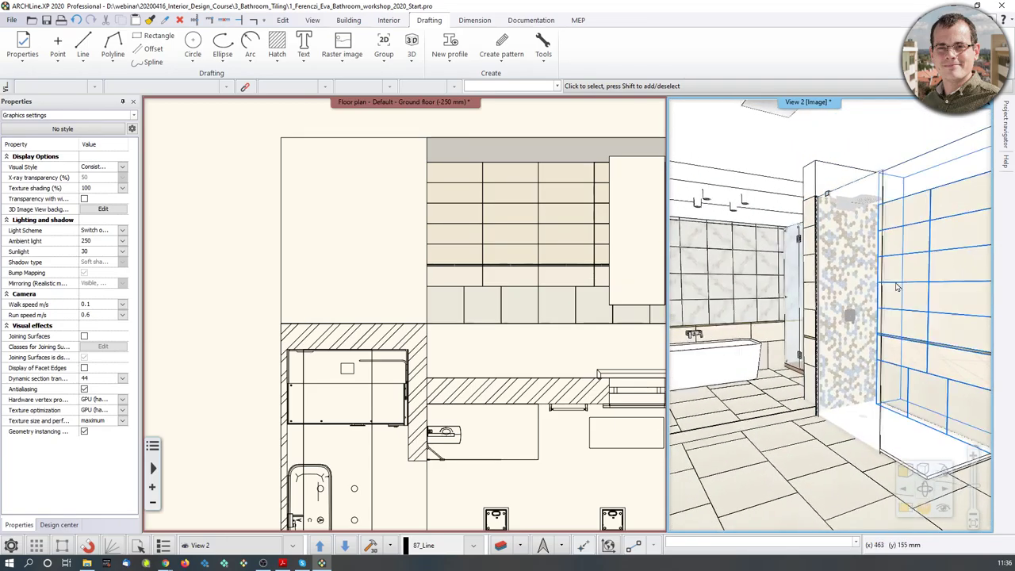
# Place the tiling layout of the wall behind the bathtub to the left of the floor plan and leave the tiling editor
pyautogui.moveTo(796, 270); pyautogui.dragTo(906, 289, button='middle')
pyautogui.click(867, 287)
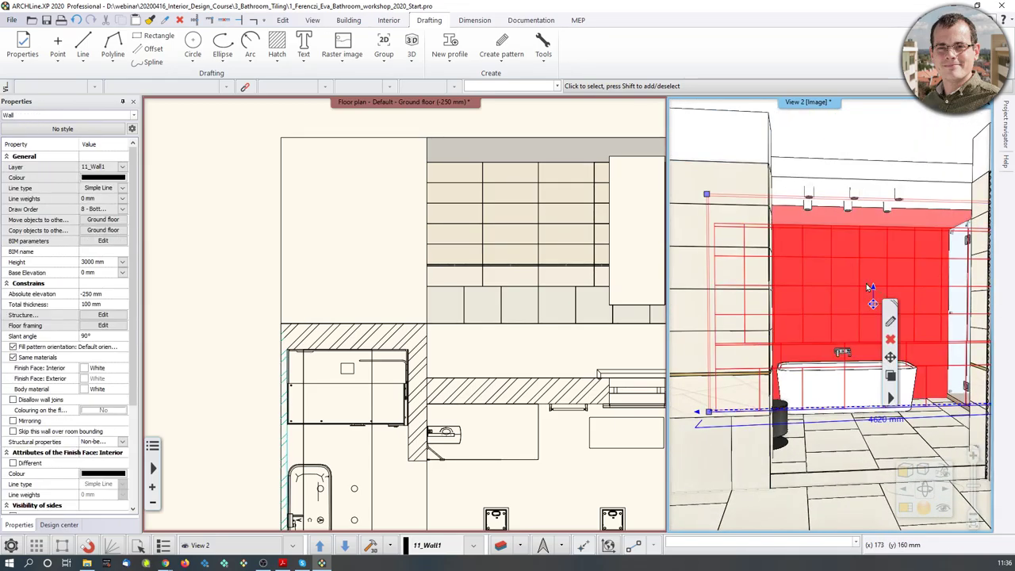
pyautogui.rightClick(865, 283)
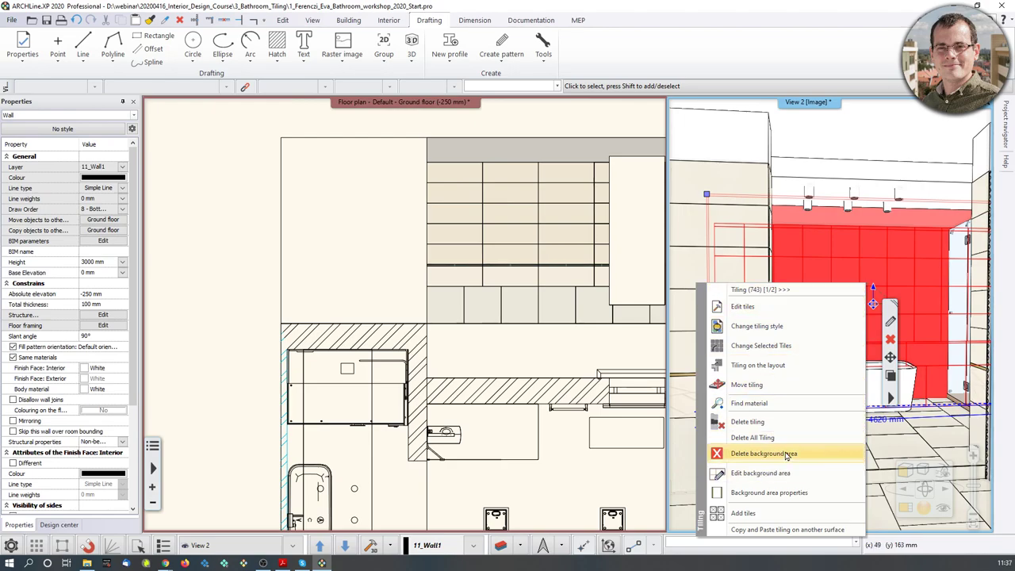
pyautogui.click(757, 365)
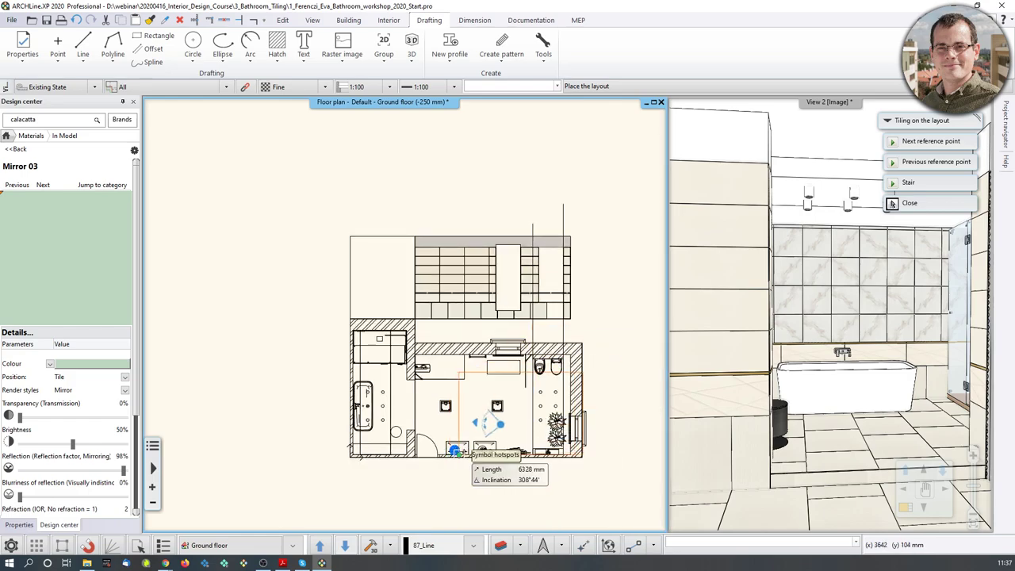
pyautogui.scroll(2, 226, 415)
pyautogui.click(225, 396)
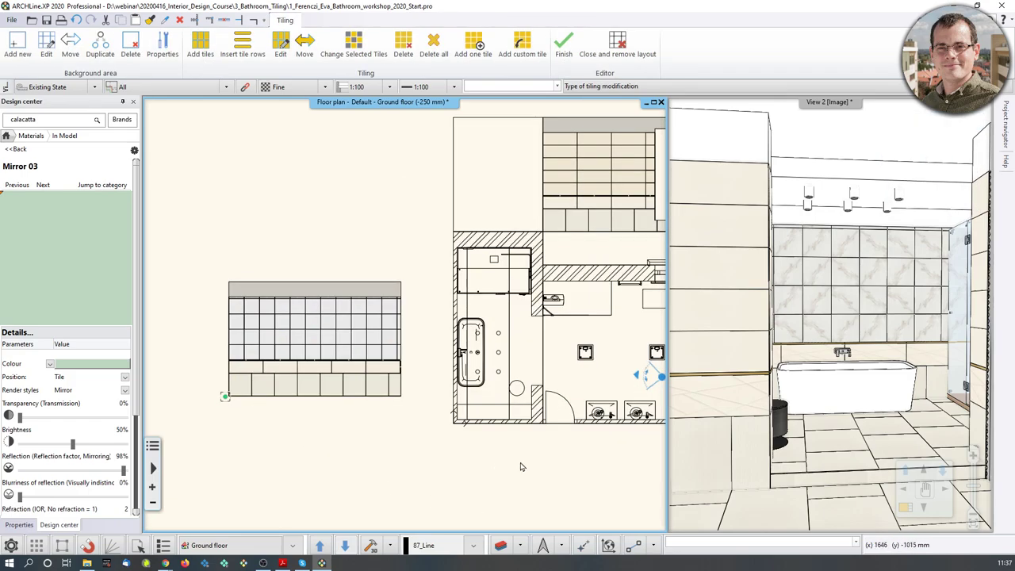
pyautogui.moveTo(516, 464); pyautogui.dragTo(434, 454, button='middle')
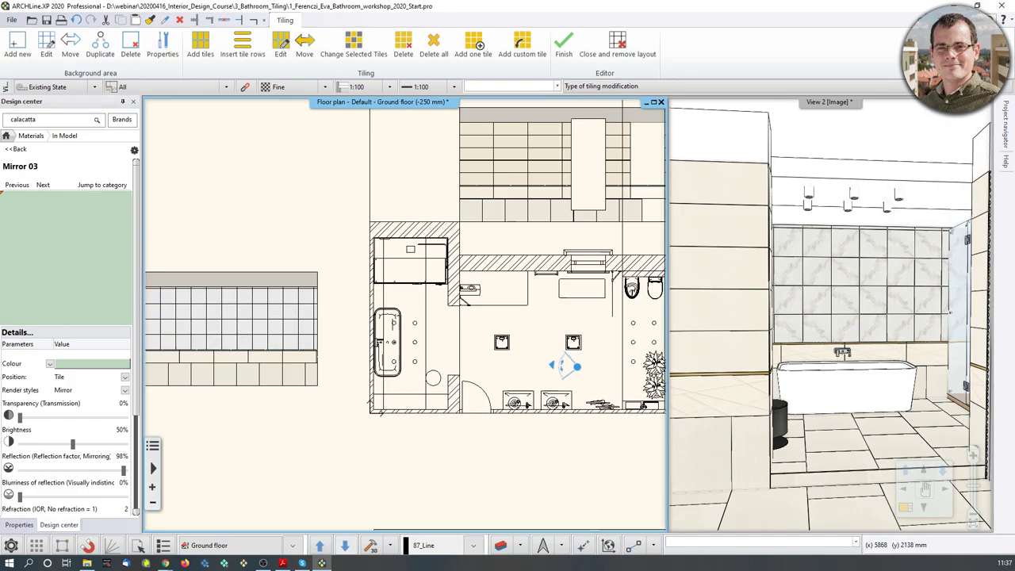
pyautogui.moveTo(594, 332); pyautogui.dragTo(524, 295, button='middle')
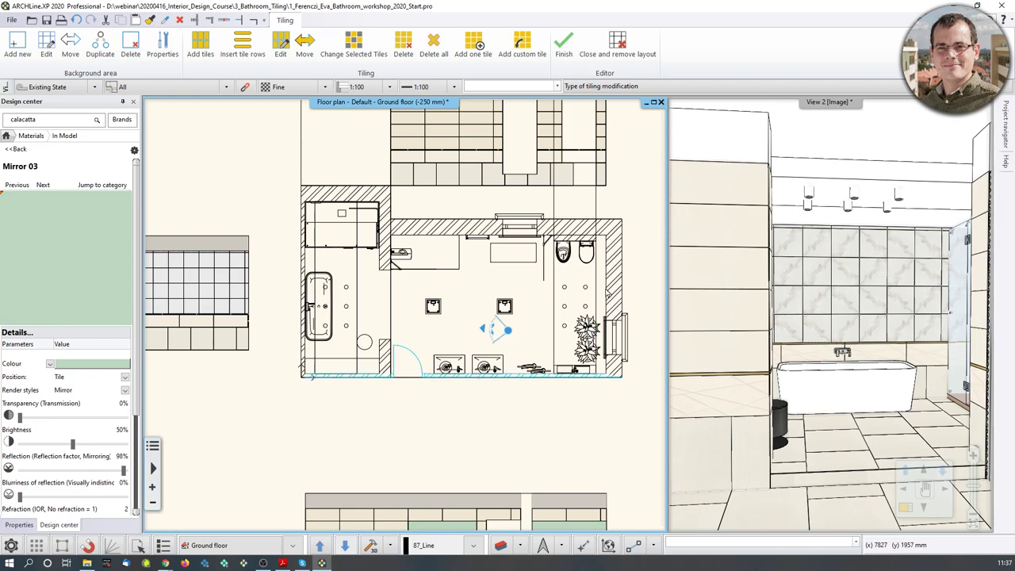
pyautogui.click(617, 44)
# Place the floor slab's tiling layout to the right of the floor plan and finish the tiling edit
pyautogui.click(607, 223)
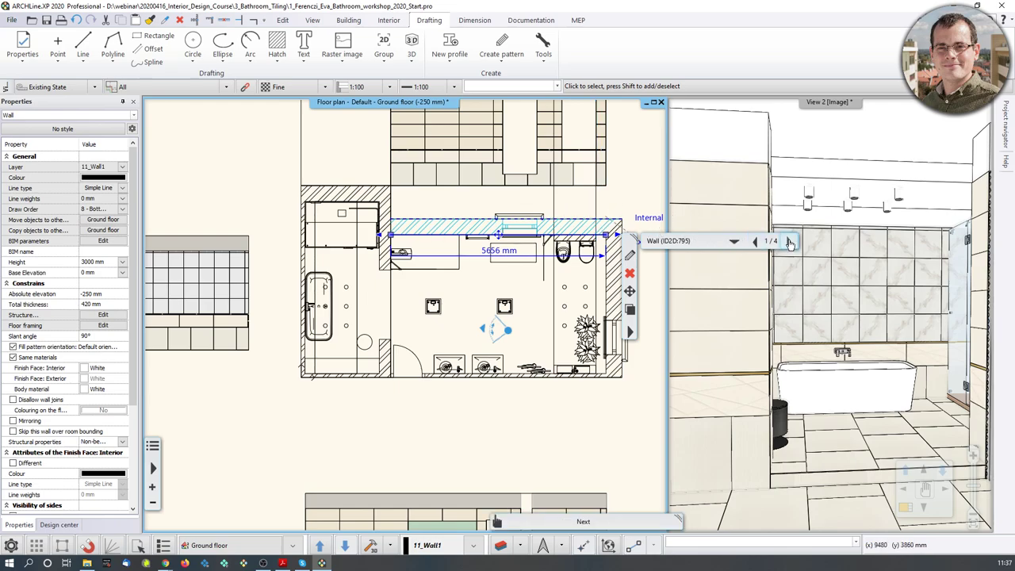
pyautogui.click(734, 241)
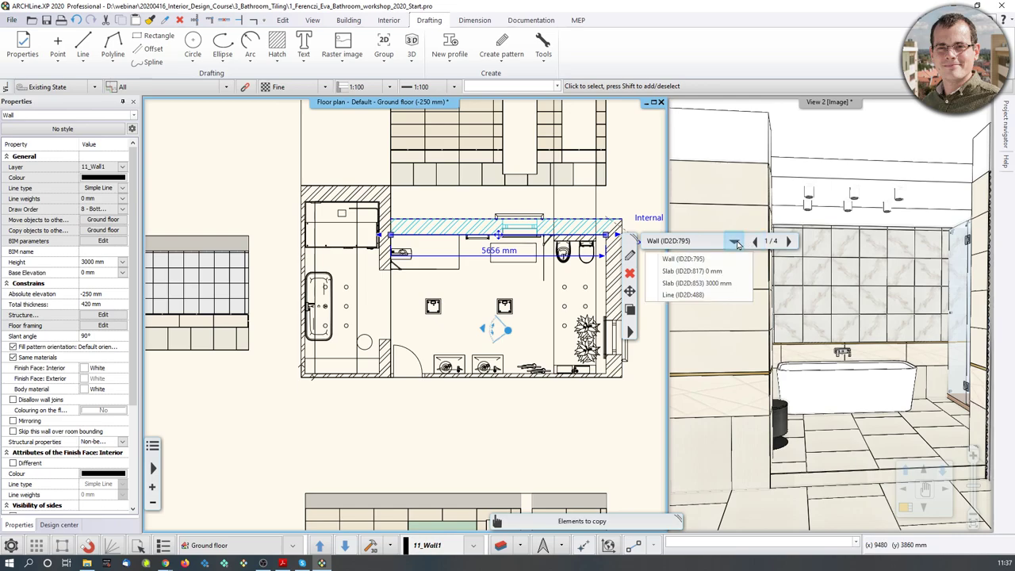
pyautogui.click(685, 283)
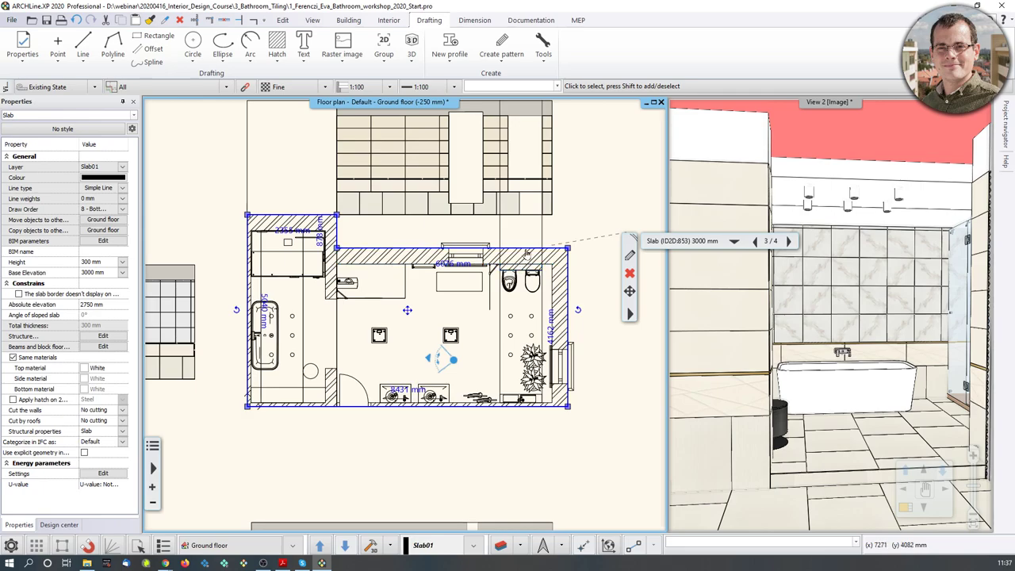
pyautogui.rightClick(527, 253)
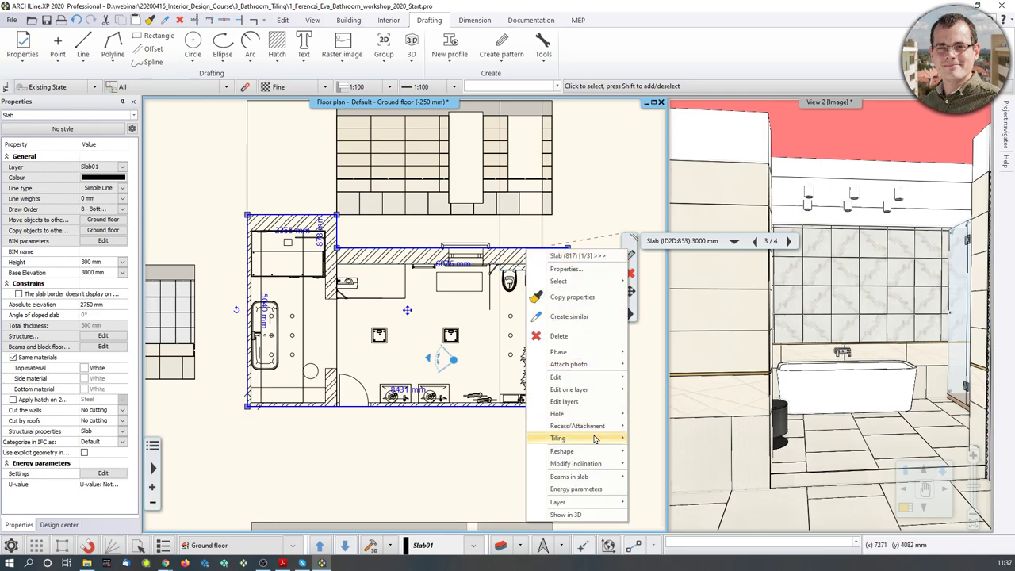
pyautogui.moveTo(595, 439)
pyautogui.click(679, 440)
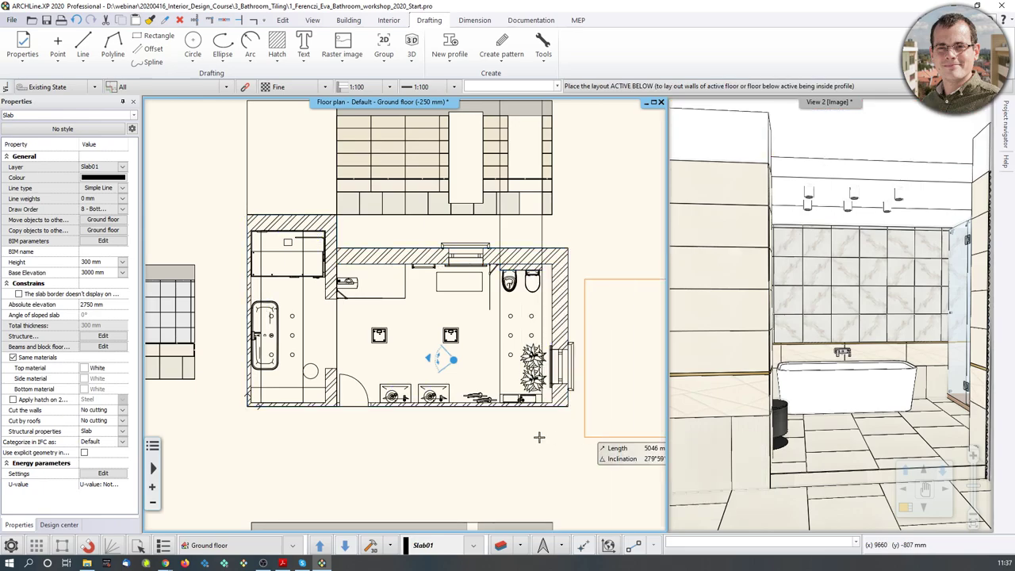
pyautogui.scroll(-2, 444, 396)
pyautogui.click(509, 359)
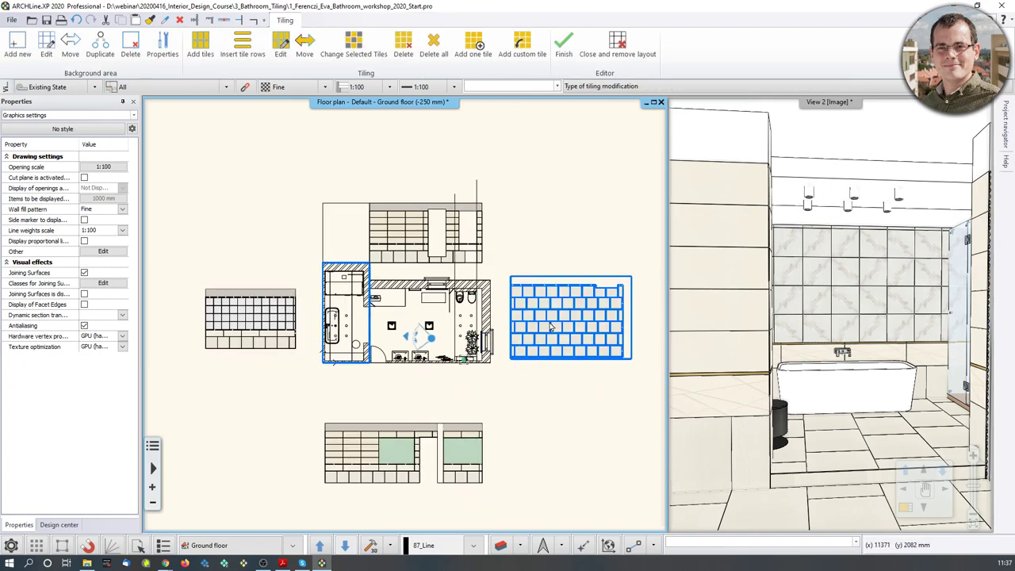
pyautogui.moveTo(550, 325); pyautogui.dragTo(554, 321, button='middle')
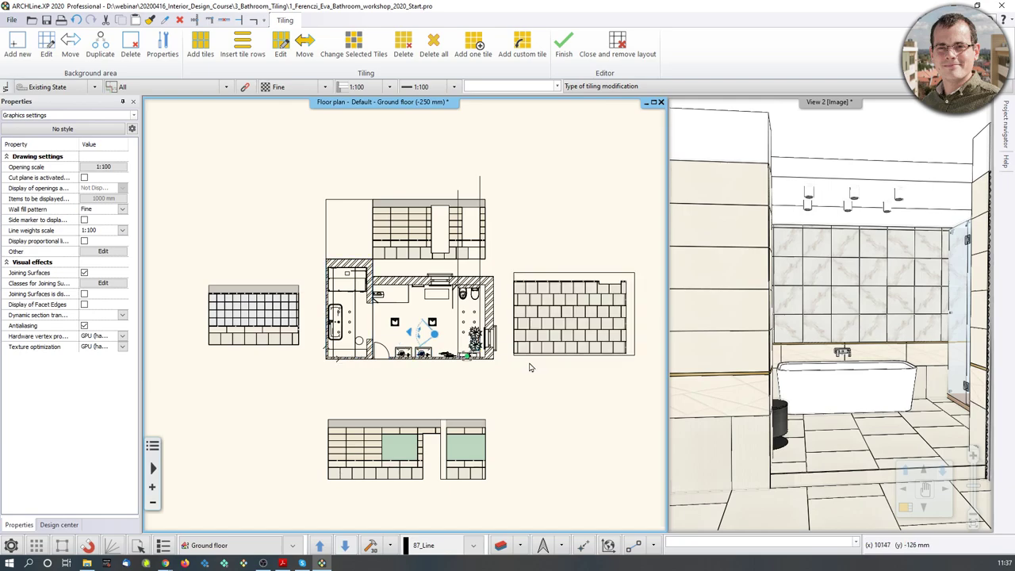
pyautogui.scroll(2, 530, 365)
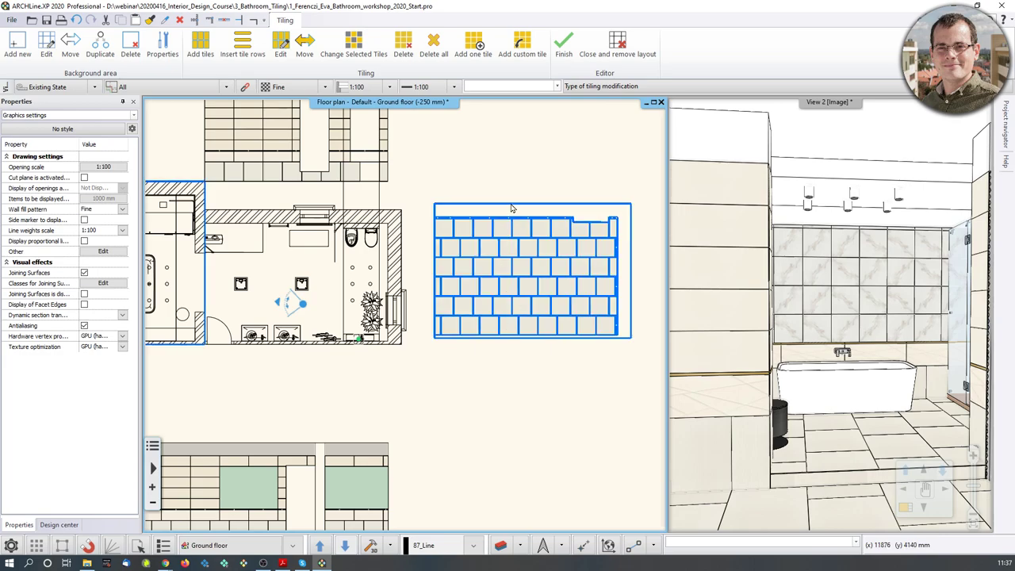
pyautogui.scroll(-2, 460, 363)
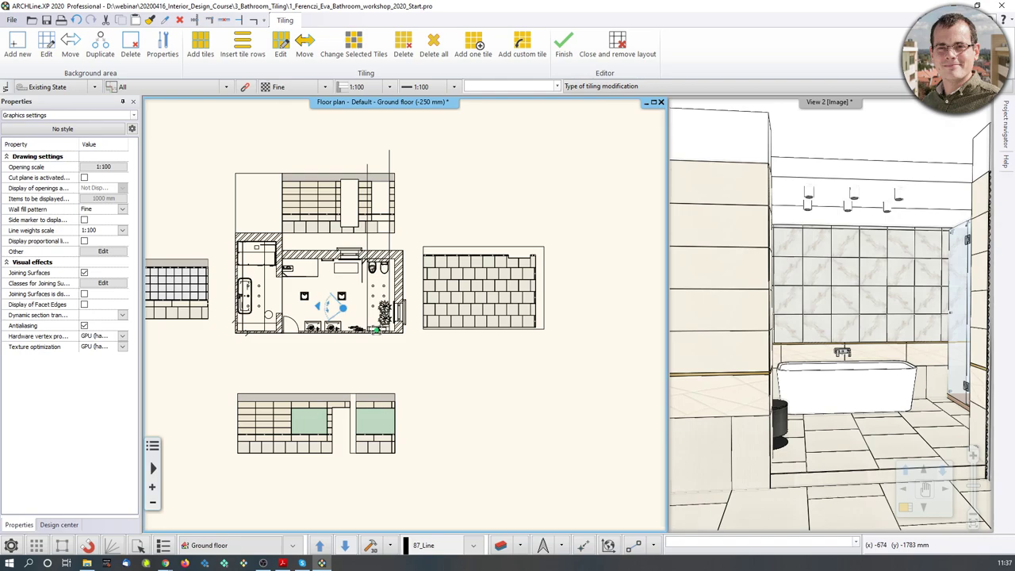
pyautogui.moveTo(275, 313); pyautogui.dragTo(327, 337, button='middle')
pyautogui.scroll(2, 324, 306)
pyautogui.click(563, 44)
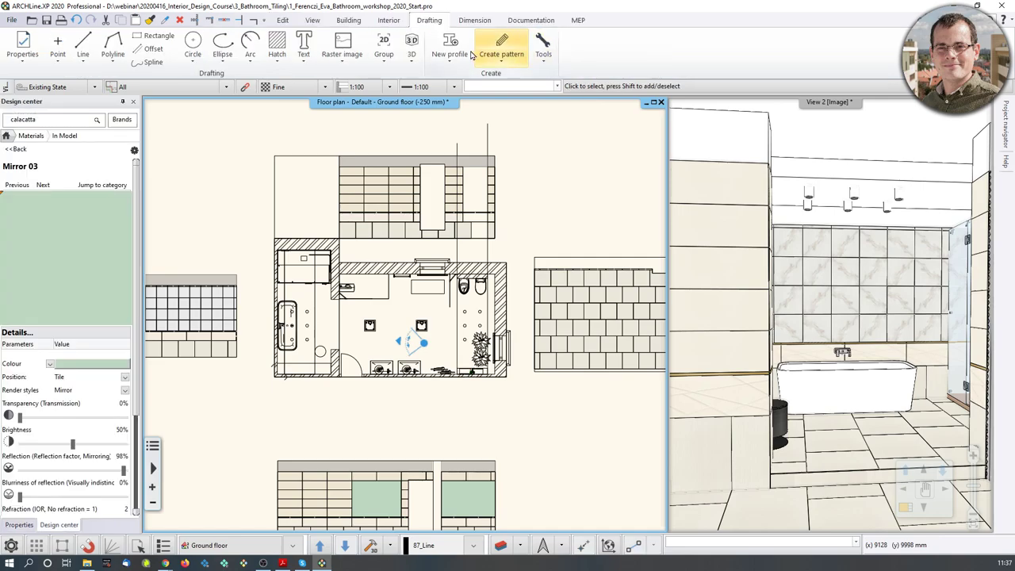
# Create an image wall elevation of the washbasin wall, viewed from the room side with the depth line just short of the two square fixtures
pyautogui.click(521, 23)
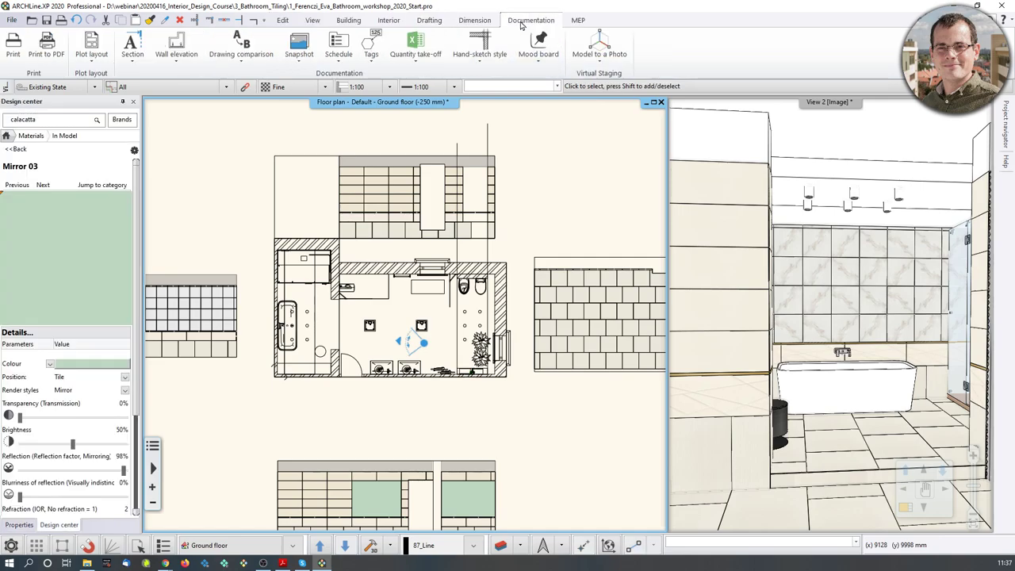
pyautogui.click(177, 65)
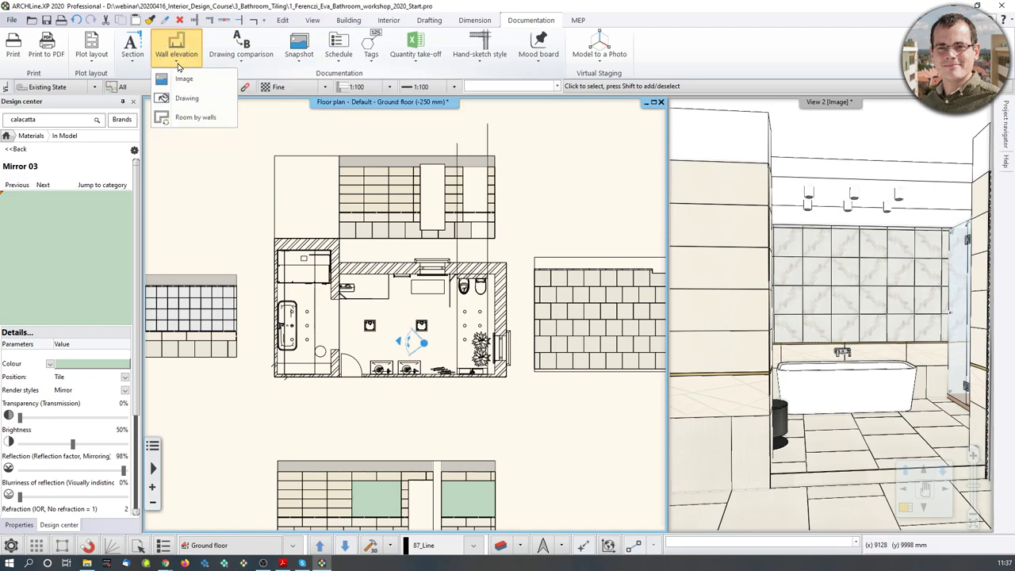
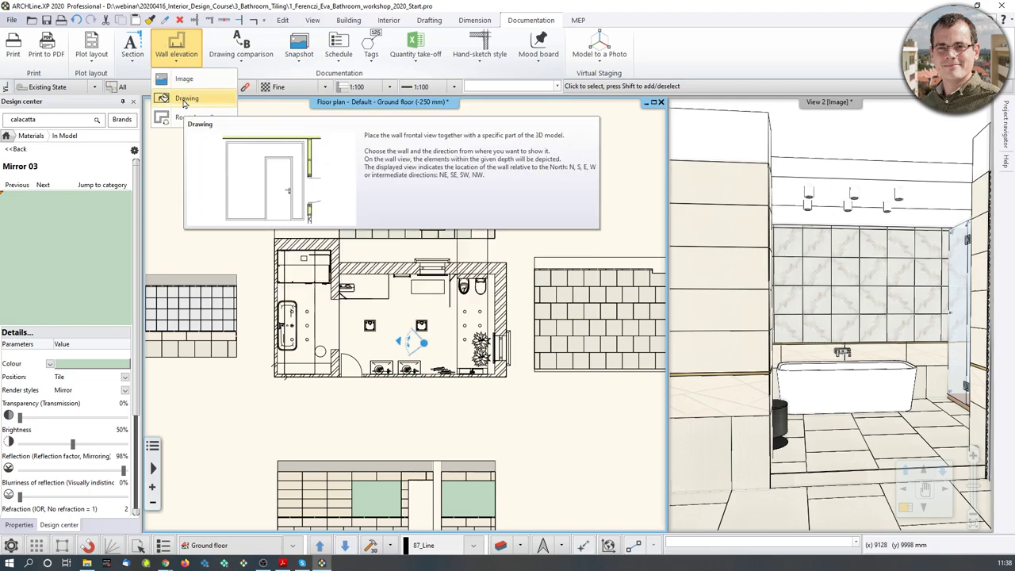
pyautogui.click(184, 79)
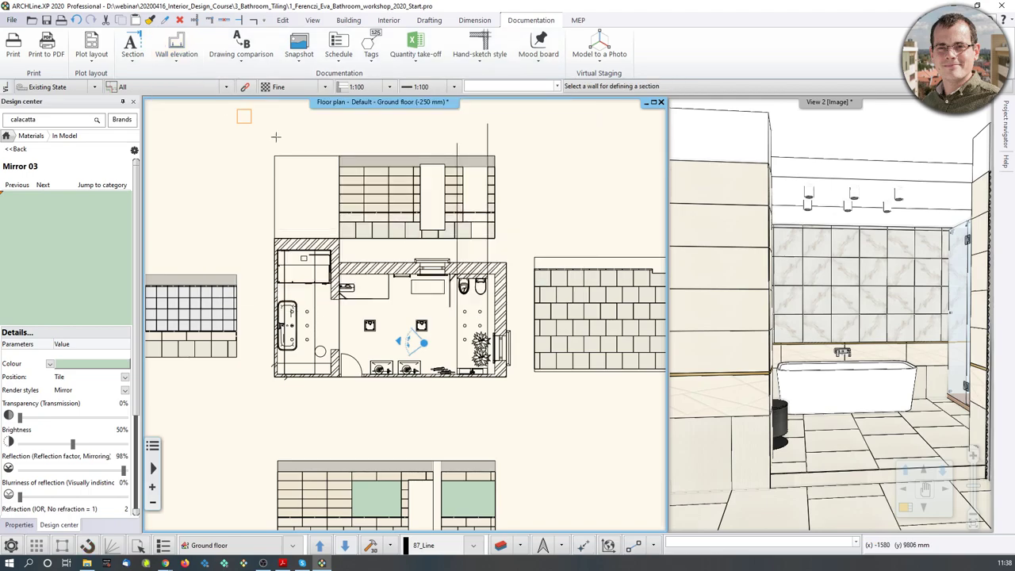
pyautogui.scroll(2, 413, 302)
pyautogui.scroll(2, 400, 428)
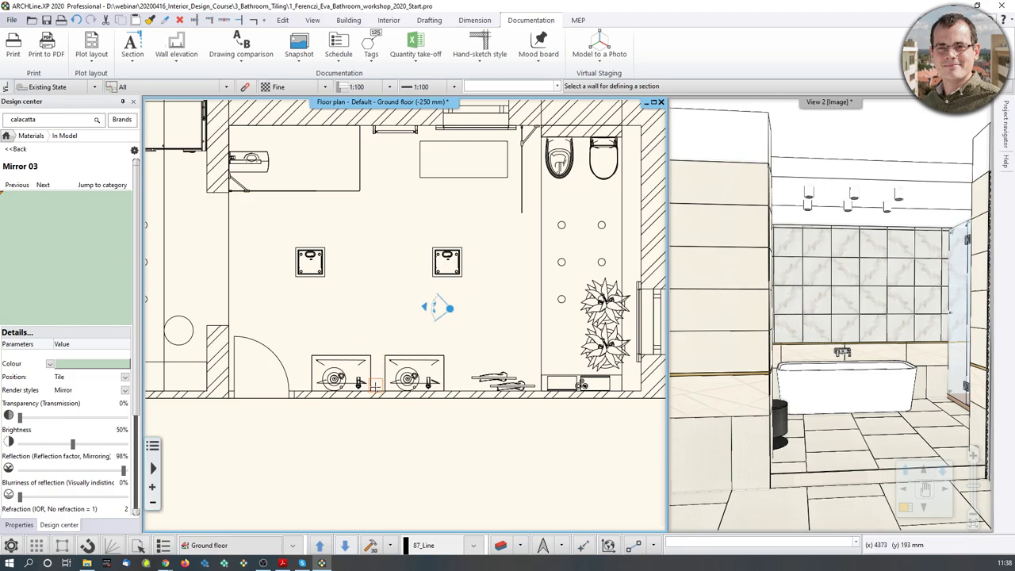
pyautogui.click(376, 389)
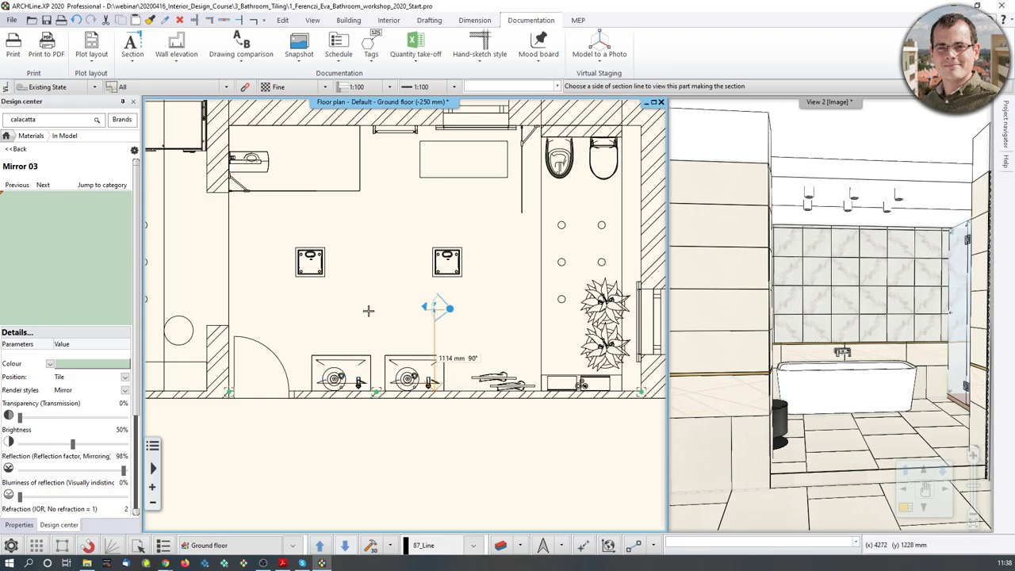
pyautogui.scroll(2, 414, 390)
pyautogui.scroll(2, 441, 379)
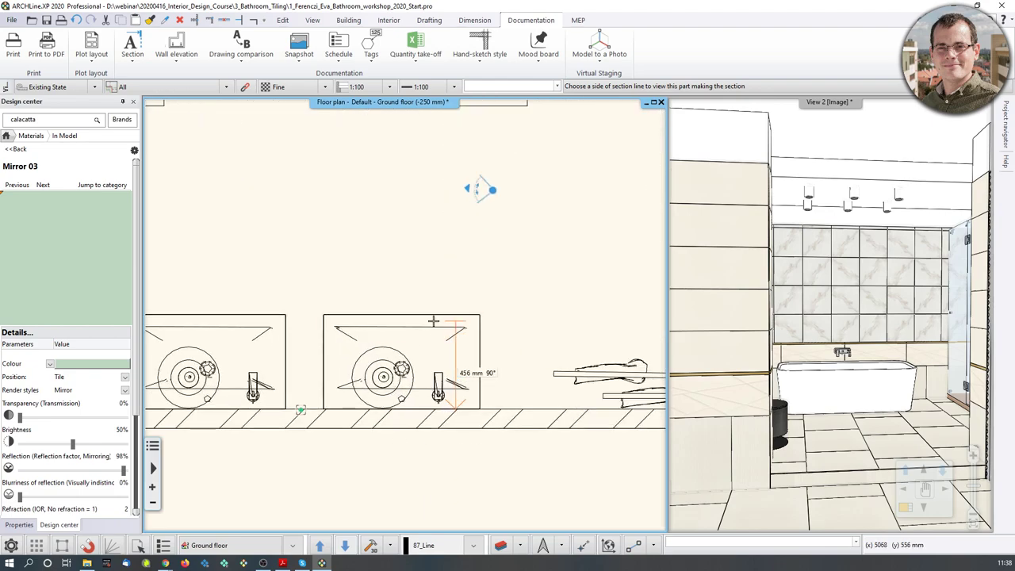
pyautogui.scroll(-2, 425, 410)
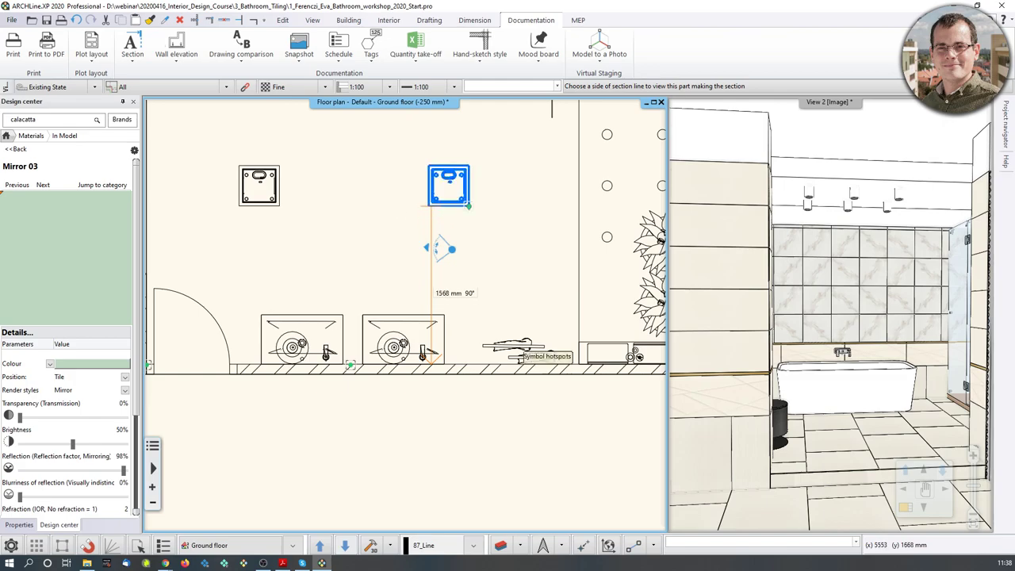
pyautogui.click(428, 222)
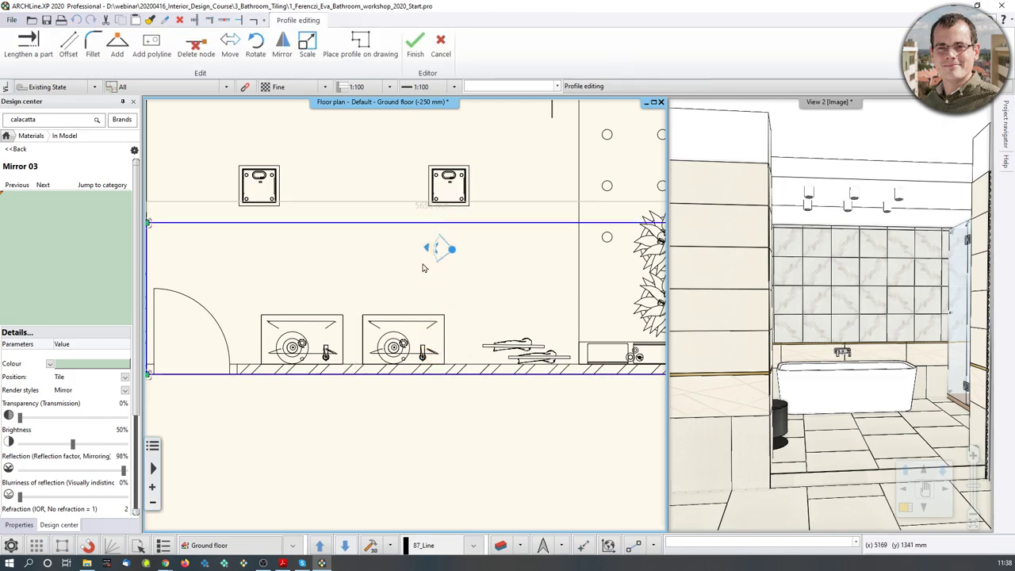
# Move the long room-side edge of the wall elevation's area about 500 mm toward the washbasins
pyautogui.scroll(-2, 428, 238)
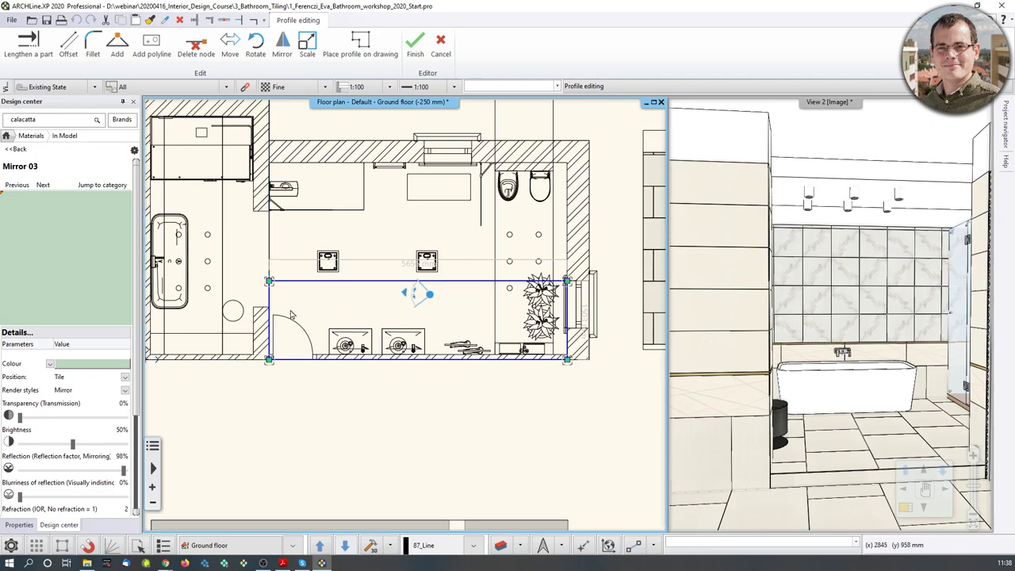
pyautogui.rightClick(394, 287)
pyautogui.click(409, 289)
pyautogui.scroll(2, 386, 319)
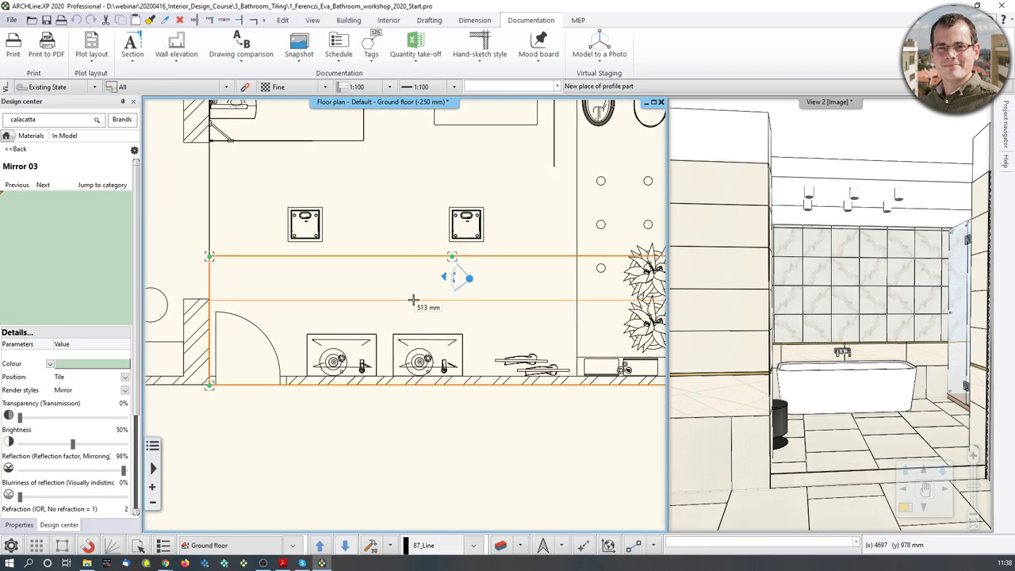
pyautogui.scroll(-1, 623, 296)
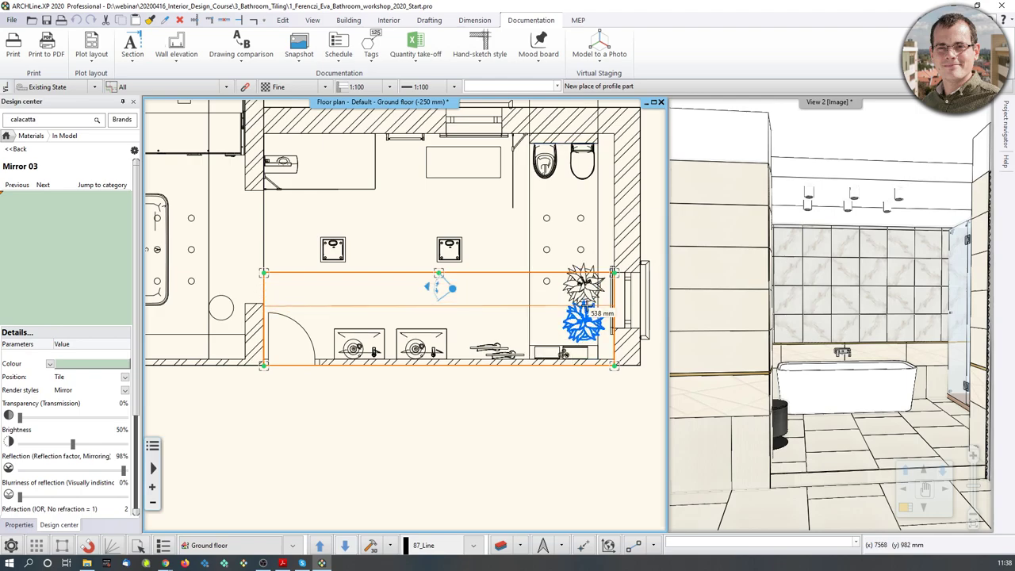
pyautogui.scroll(2, 580, 313)
pyautogui.scroll(-1, 413, 300)
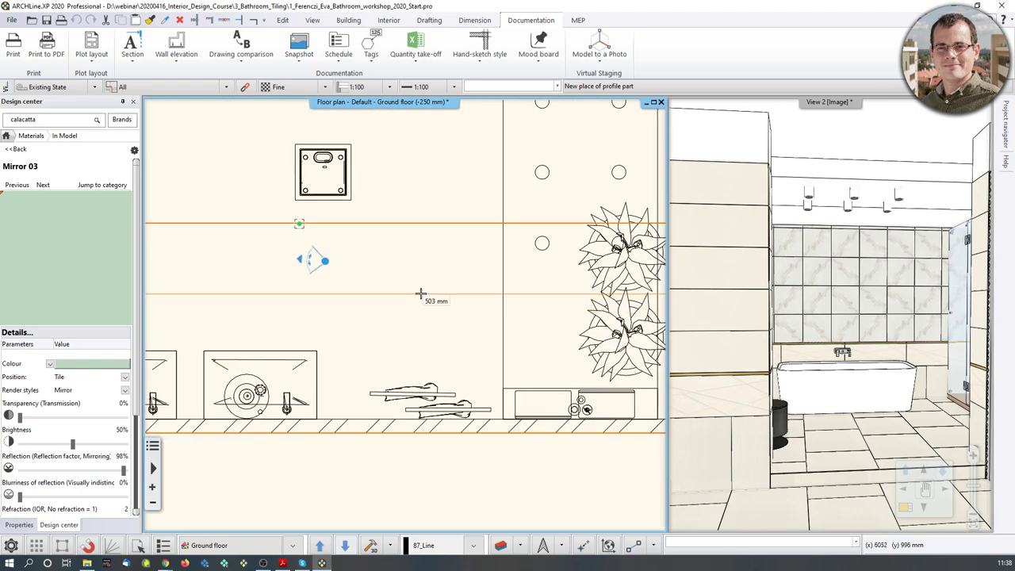
pyautogui.click(432, 294)
# Add a node to the elevation area's room-side edge beside the plants and move its window-side segment to just outside the cabinet front
pyautogui.rightClick(545, 296)
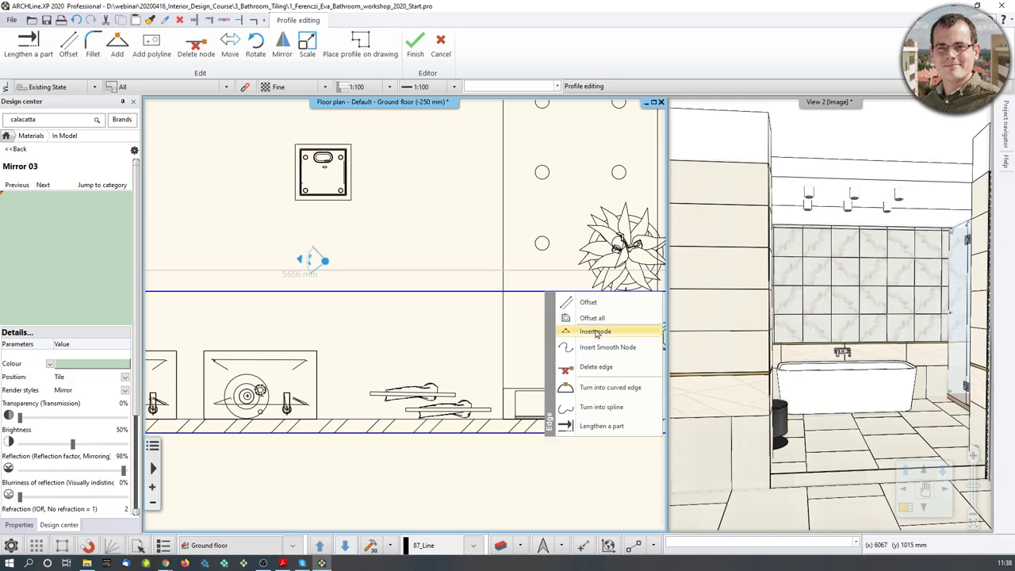
pyautogui.click(582, 331)
pyautogui.click(555, 290)
pyautogui.moveTo(616, 321); pyautogui.dragTo(524, 318, button='middle')
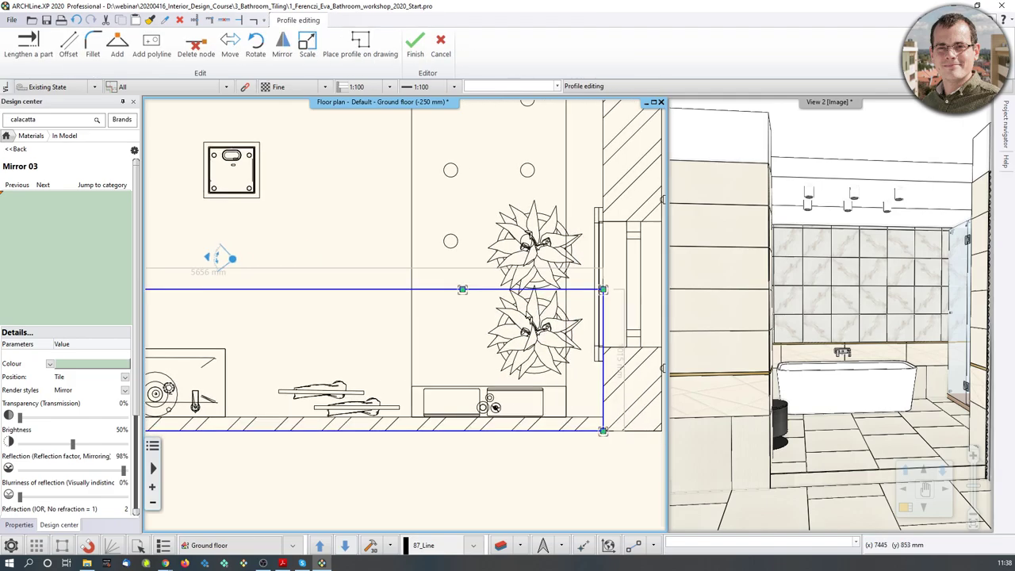
pyautogui.rightClick(549, 295)
pyautogui.click(594, 383)
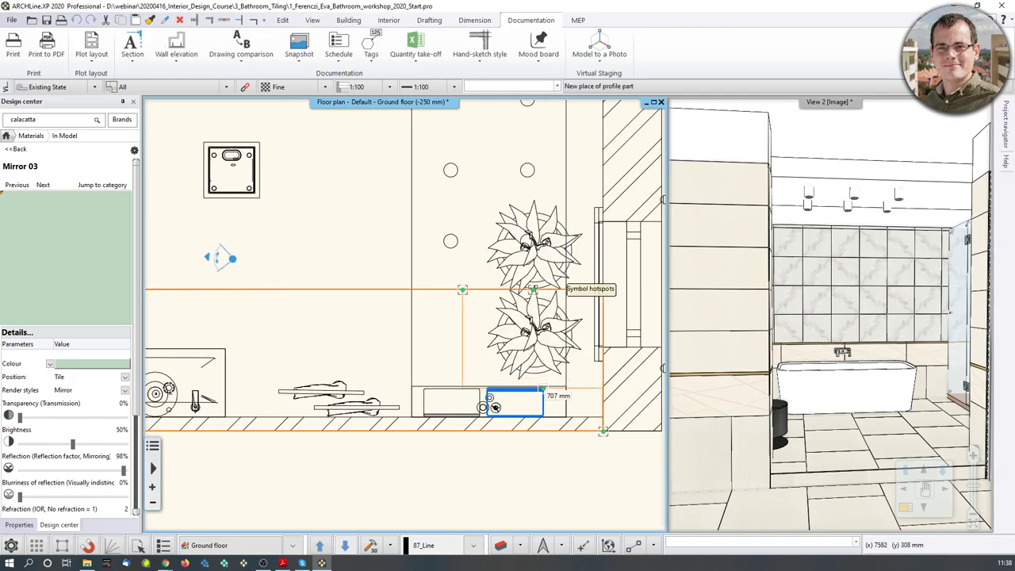
pyautogui.scroll(6, 566, 387)
pyautogui.click(439, 292)
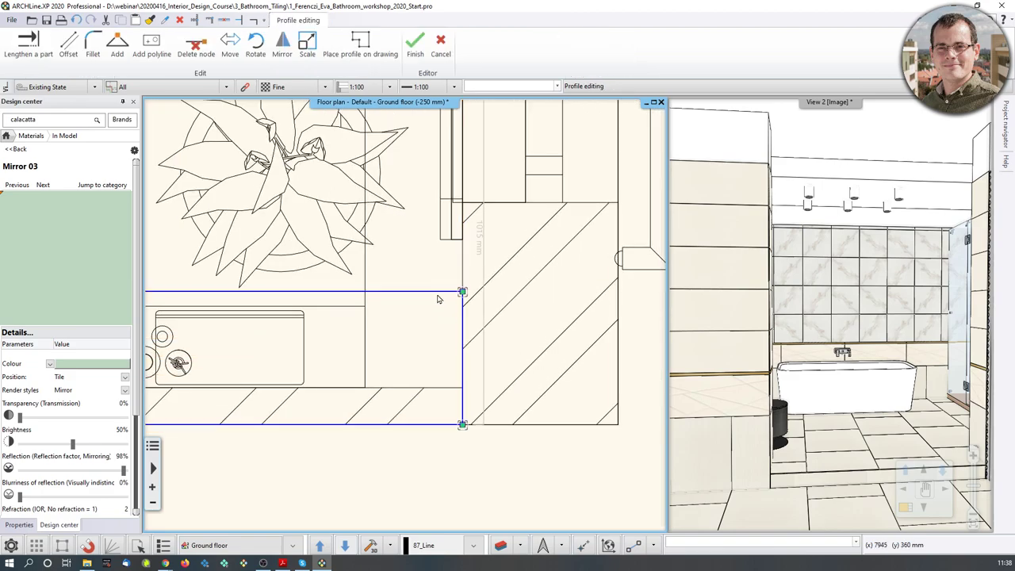
pyautogui.scroll(-7, 437, 296)
pyautogui.moveTo(325, 306); pyautogui.dragTo(500, 358, button='middle')
pyautogui.scroll(-3, 507, 356)
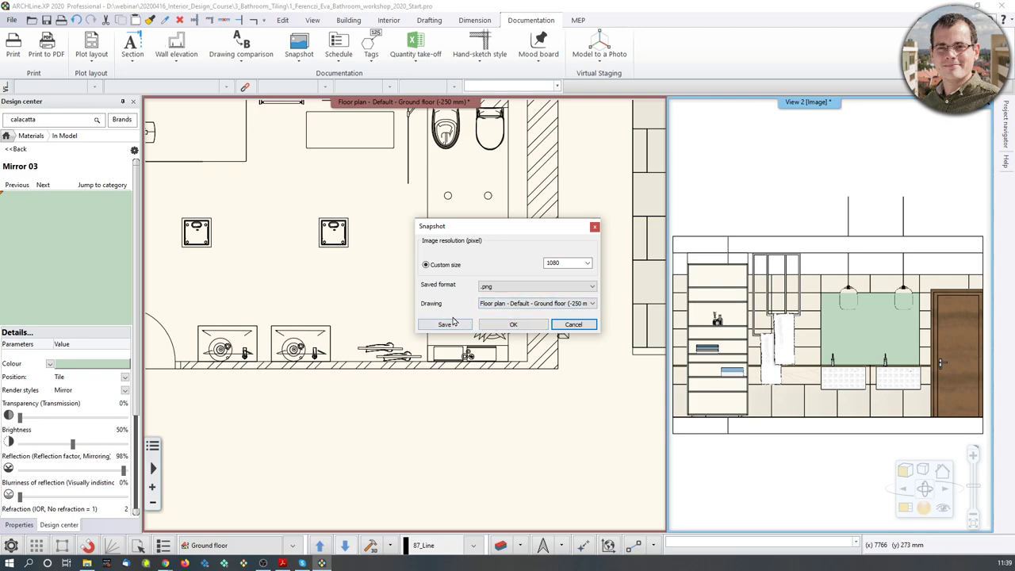
# Save the wall elevation snapshot as a PNG image in the 3_Bathroom_Tiling folder
pyautogui.click(453, 326)
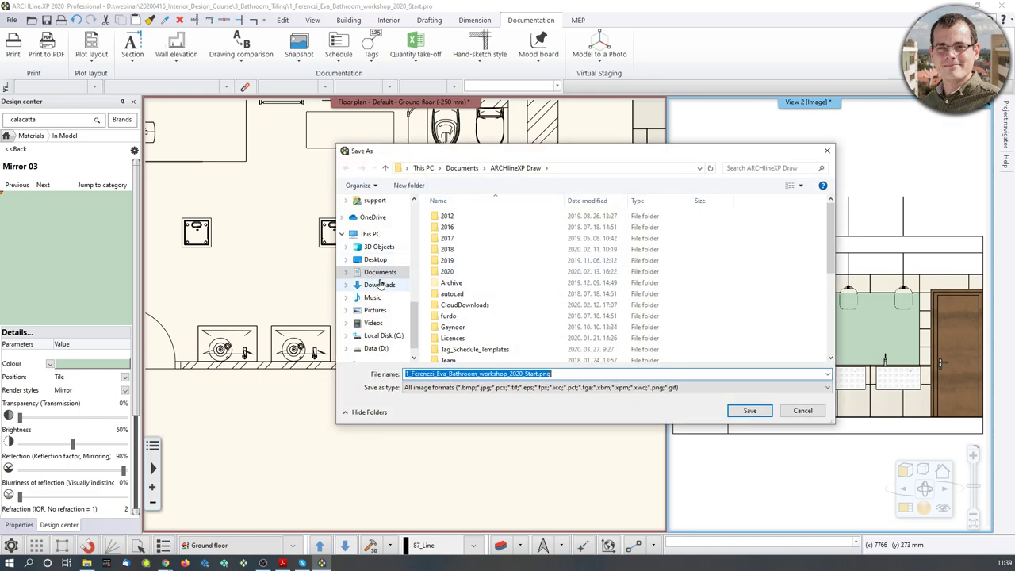
pyautogui.moveTo(489, 151); pyautogui.dragTo(1014, 151)
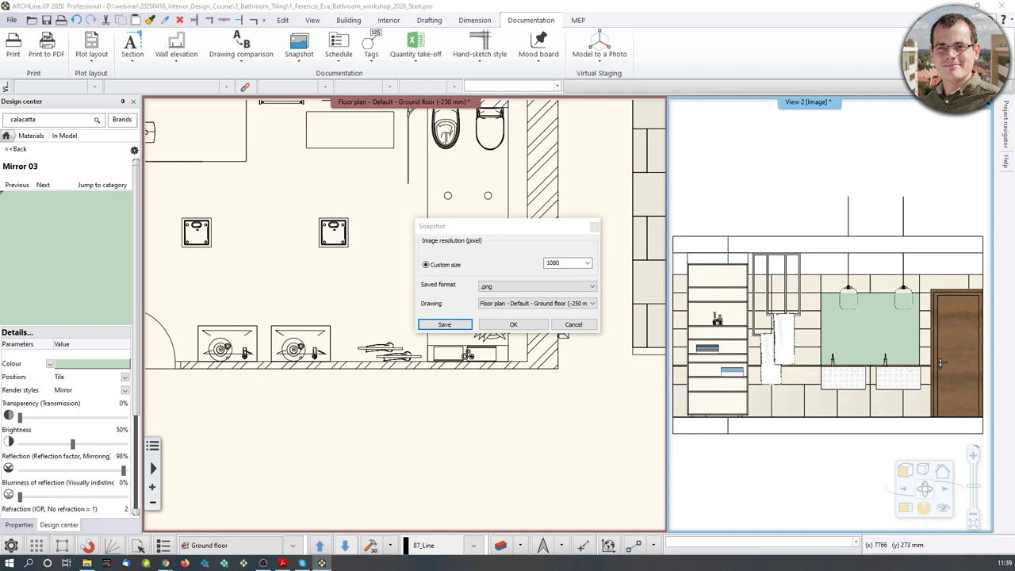
pyautogui.press('Escape')
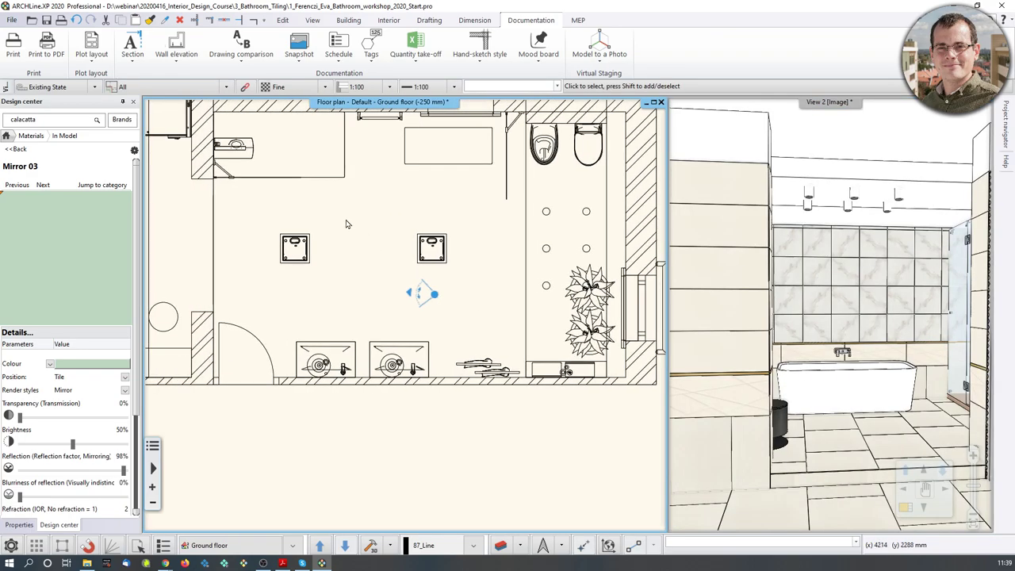
# Switch to File Explorer, open the 3_Bathroom_Tiling folder and check the saved elevation image in the photo viewer
pyautogui.click(86, 563)
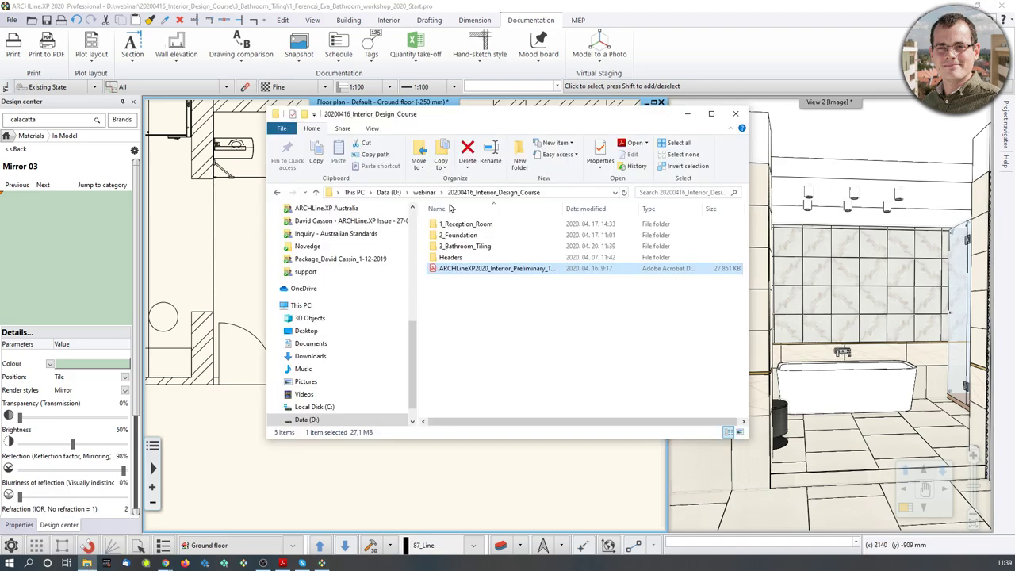
pyautogui.doubleClick(466, 245)
pyautogui.doubleClick(486, 248)
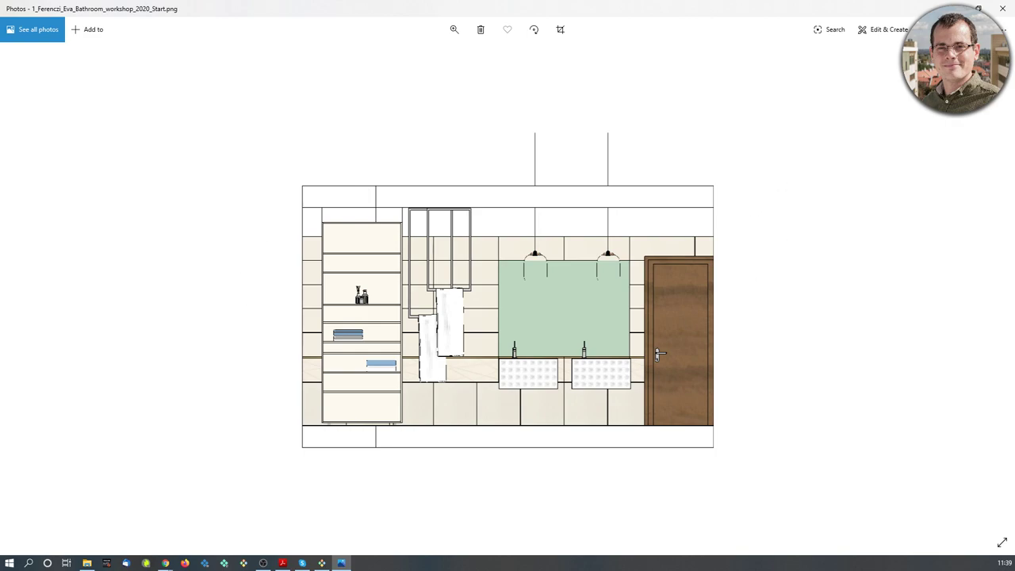
pyautogui.click(1002, 8)
# Insert the saved elevation PNG from the folder into the floor plan as a raster image beside the washbasin wall's tiling layout
pyautogui.moveTo(567, 56); pyautogui.dragTo(878, 62)
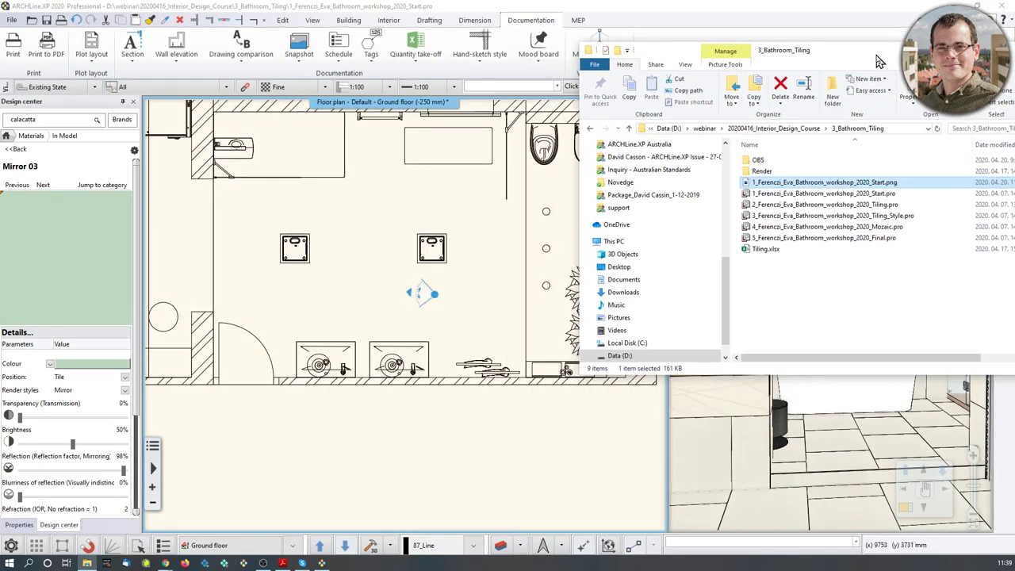
pyautogui.moveTo(808, 187); pyautogui.dragTo(324, 485)
pyautogui.moveTo(324, 475); pyautogui.dragTo(297, 311, button='middle')
pyautogui.scroll(-5, 402, 315)
pyautogui.click(436, 437)
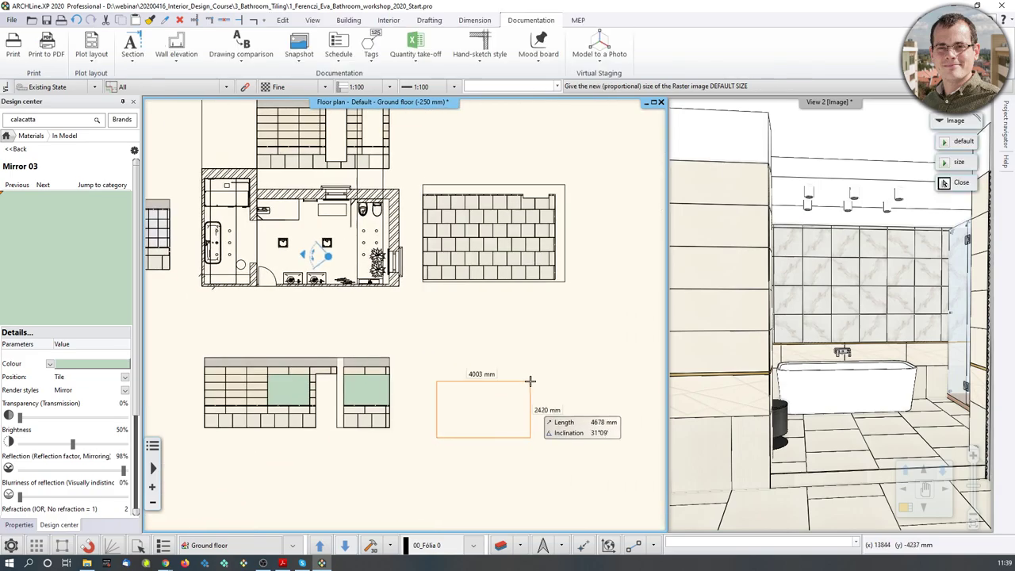
pyautogui.click(529, 383)
# Create another image wall elevation of the washbasin wall, viewed from the room side with the depth line just beyond the washbasins
pyautogui.scroll(5, 328, 290)
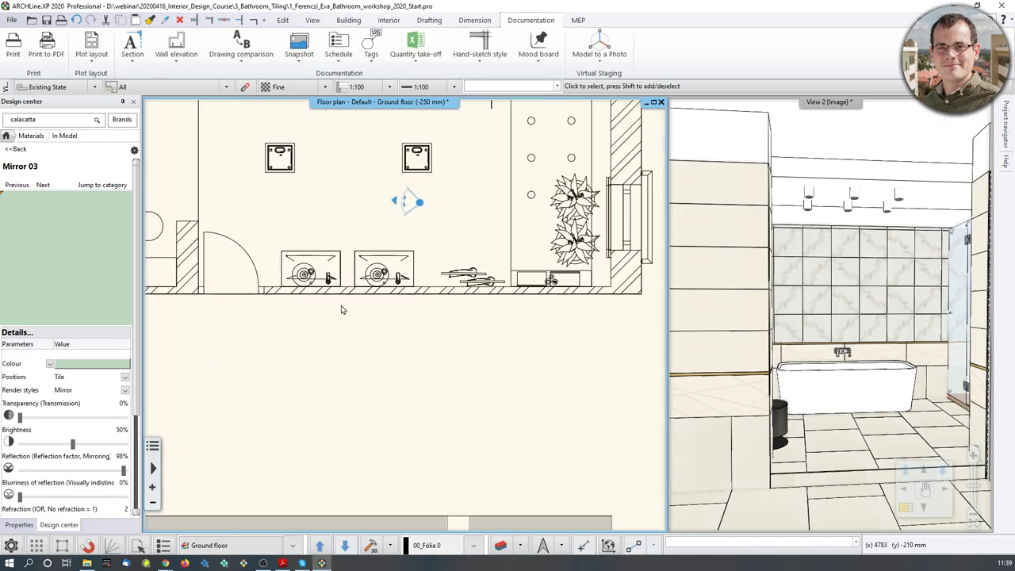
pyautogui.click(182, 57)
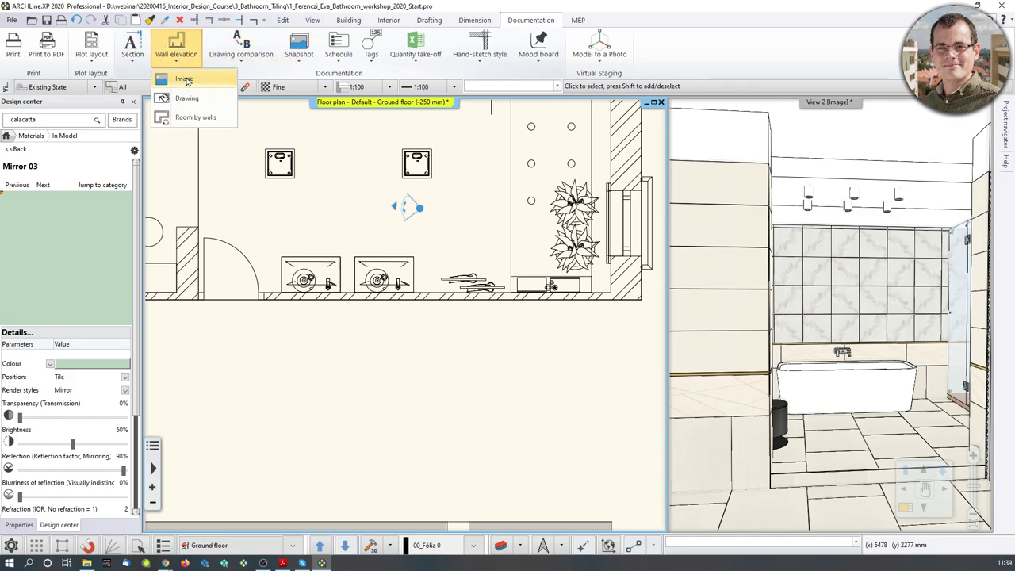
pyautogui.click(185, 80)
pyautogui.click(424, 295)
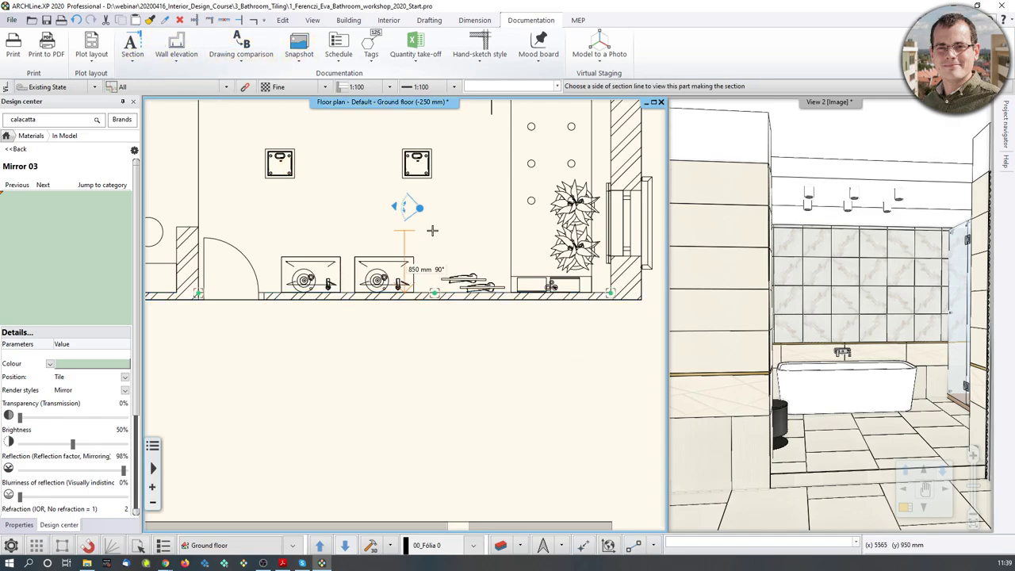
pyautogui.click(432, 231)
# Insert a node in the elevation area's room-side edge at the plant strip's boundary and move the window-side segment to just outside the cabinet
pyautogui.scroll(1, 541, 248)
pyautogui.click(510, 238)
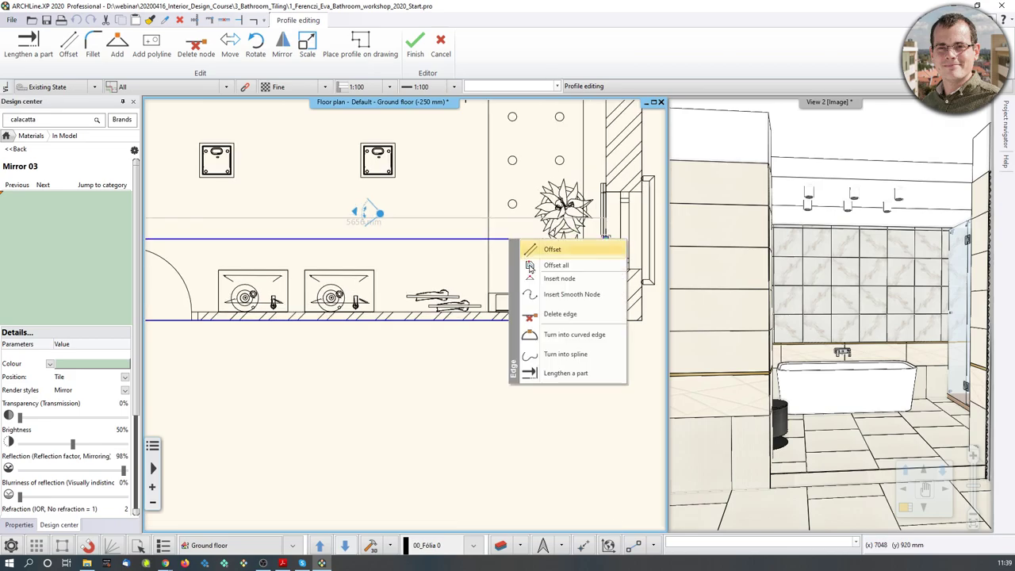
pyautogui.click(537, 279)
pyautogui.click(489, 240)
pyautogui.click(512, 239)
pyautogui.click(570, 250)
pyautogui.scroll(2, 602, 278)
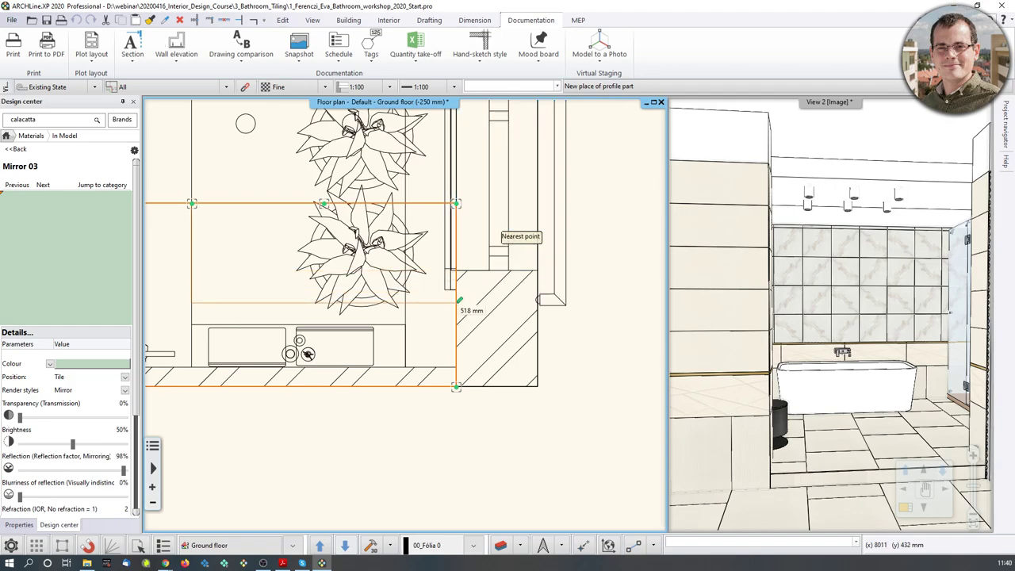
pyautogui.click(441, 315)
pyautogui.scroll(-3, 405, 315)
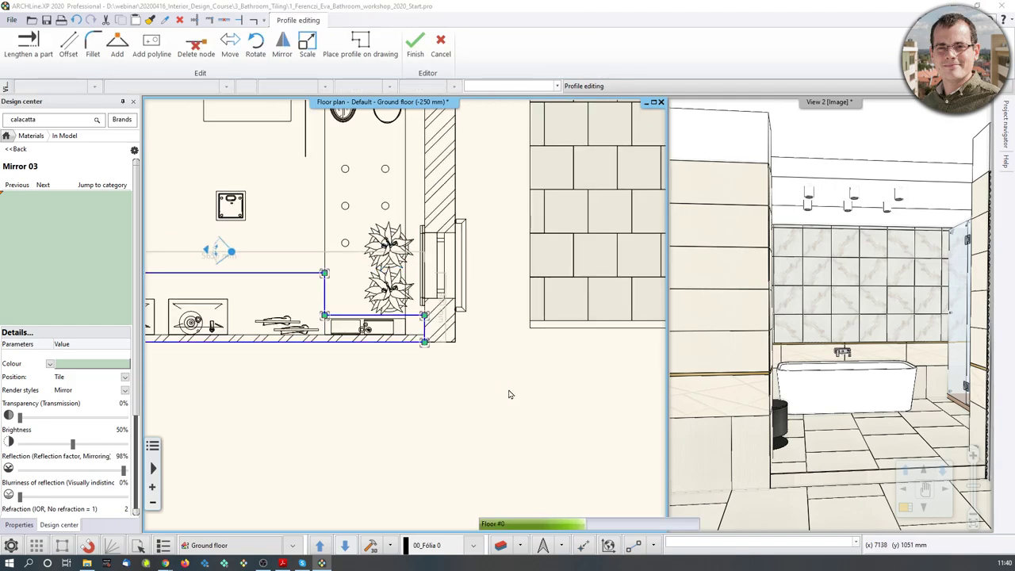
# Generate the elevation snapshot directly into the floor plan drawing and place it above the floor slab's tiling layout
pyautogui.click(515, 328)
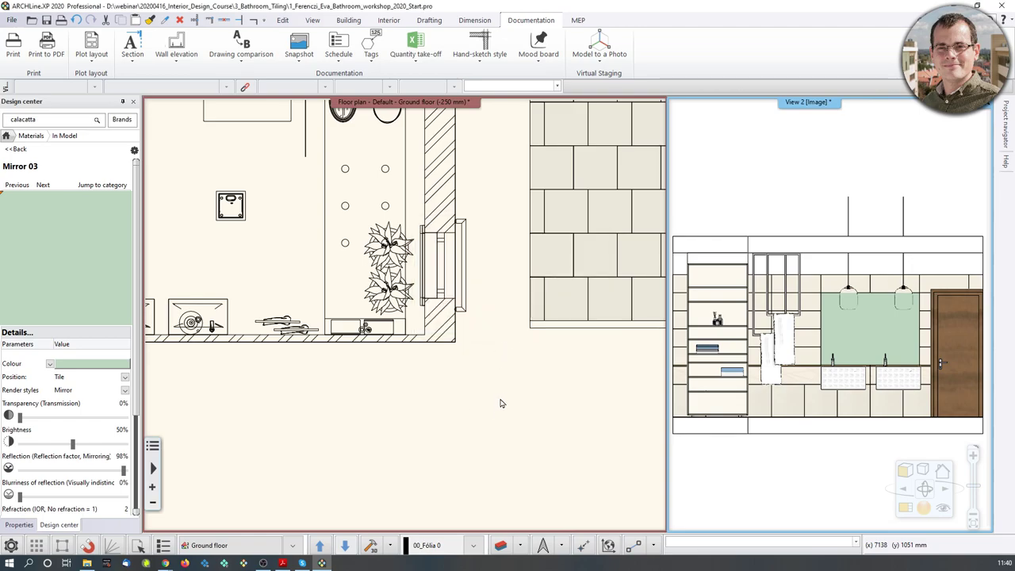
pyautogui.scroll(-3, 511, 389)
pyautogui.moveTo(528, 163); pyautogui.dragTo(448, 252, button='middle')
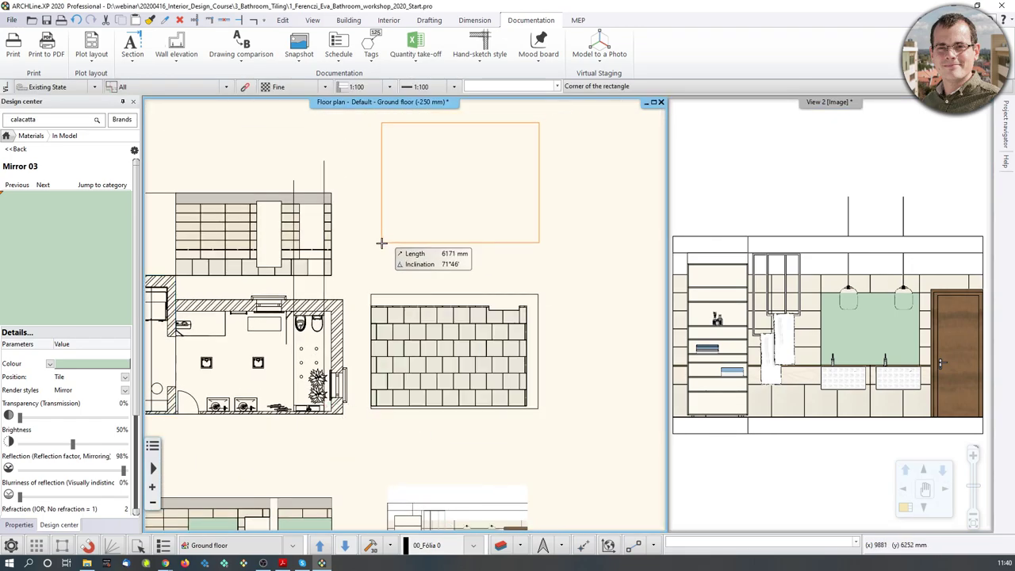
pyautogui.click(381, 241)
# Examine the placed elevation image up close around the mirror, washbasins, towels and towel radiator
pyautogui.scroll(3, 442, 284)
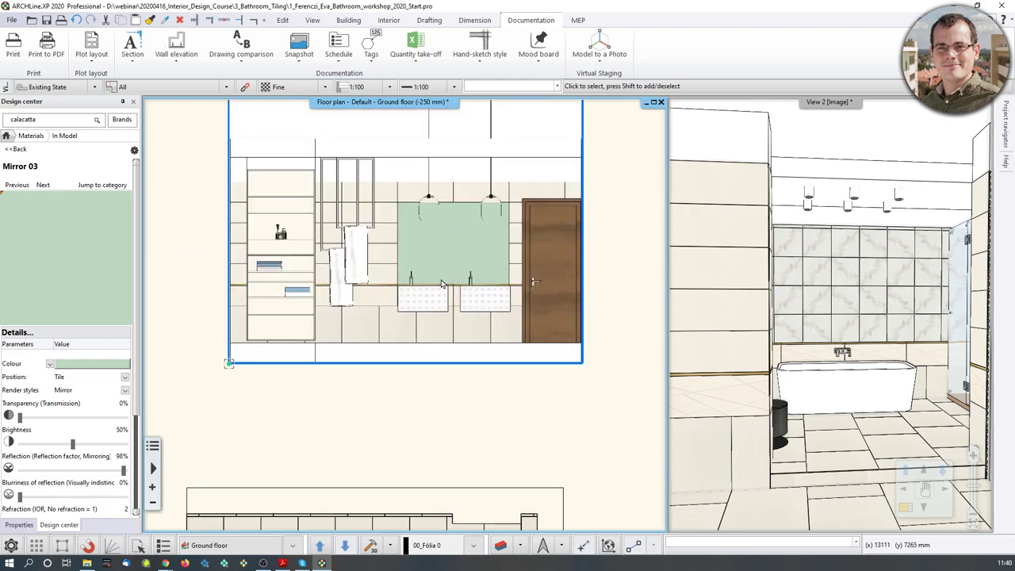
pyautogui.scroll(1, 443, 283)
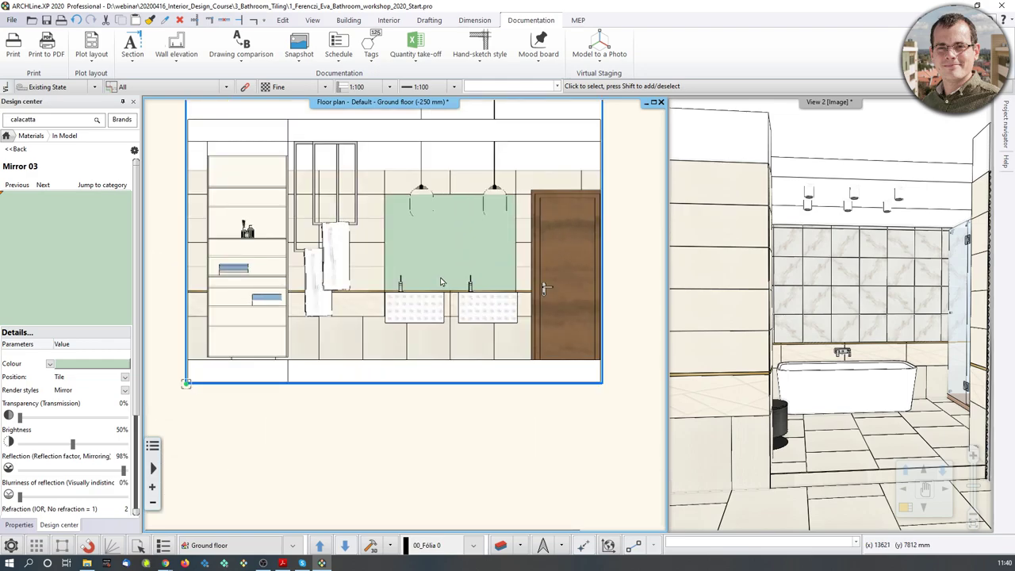
pyautogui.scroll(2, 373, 278)
pyautogui.scroll(-4, 325, 278)
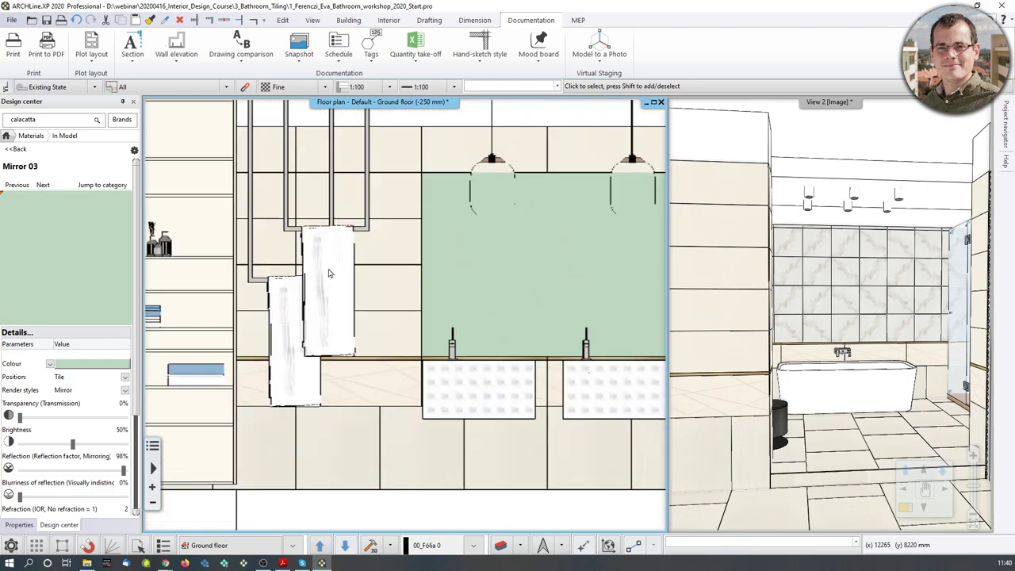
pyautogui.scroll(5, 409, 355)
pyautogui.scroll(3, 410, 355)
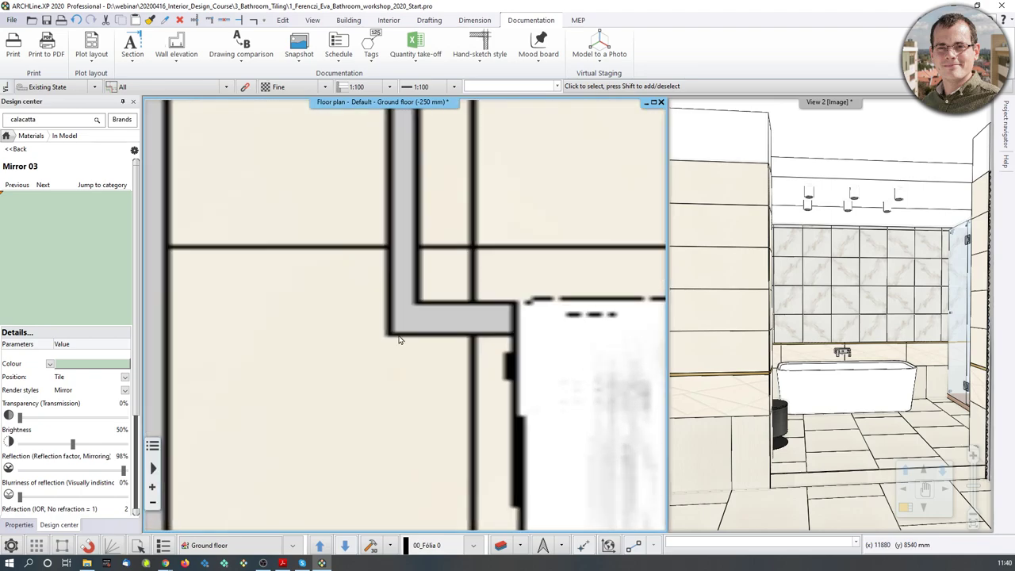
pyautogui.scroll(-8, 462, 308)
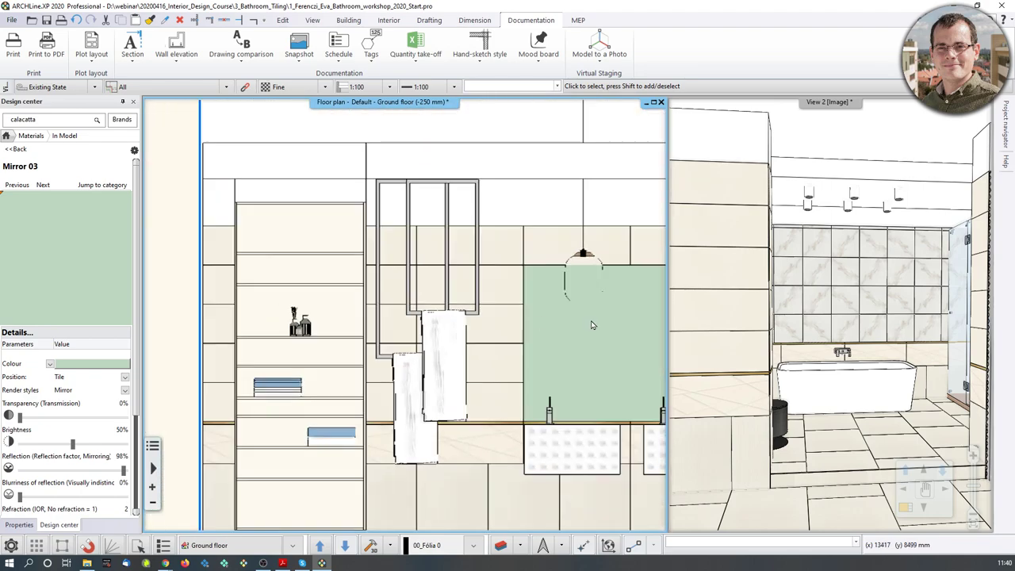
pyautogui.click(429, 20)
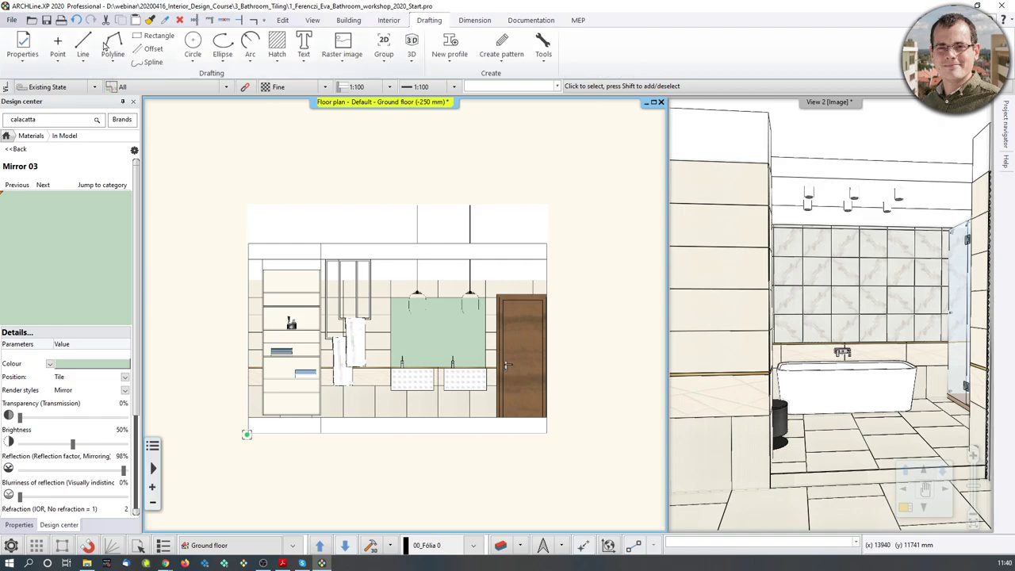
pyautogui.click(82, 46)
pyautogui.scroll(2, 484, 349)
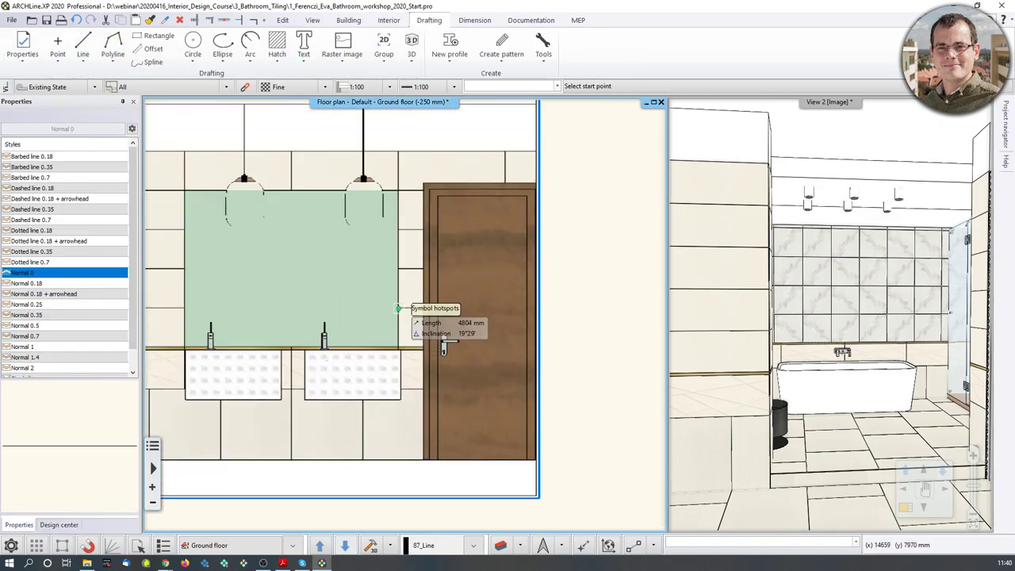
pyautogui.scroll(2, 420, 293)
pyautogui.scroll(-3, 408, 257)
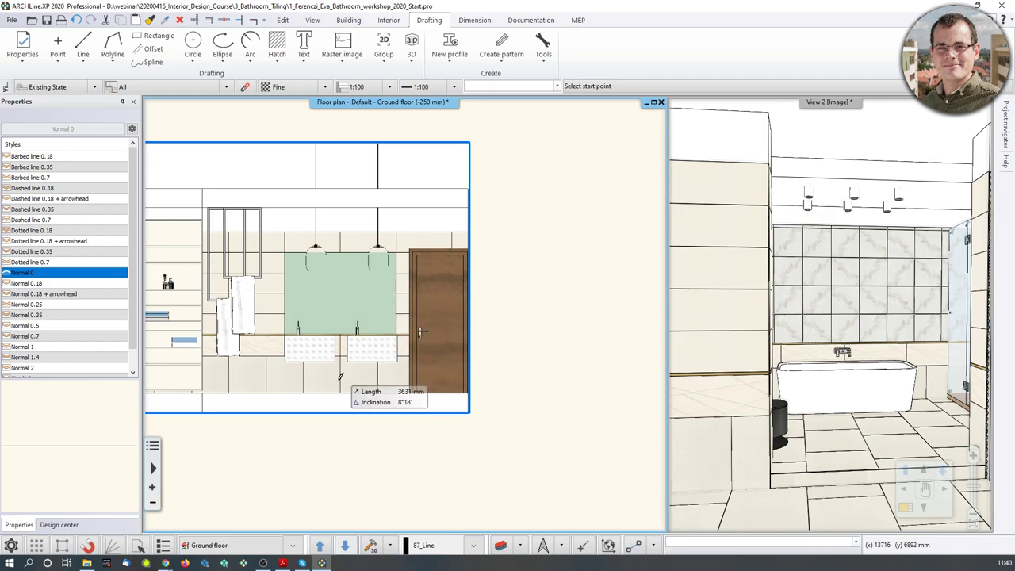
pyautogui.click(343, 398)
pyautogui.click(451, 45)
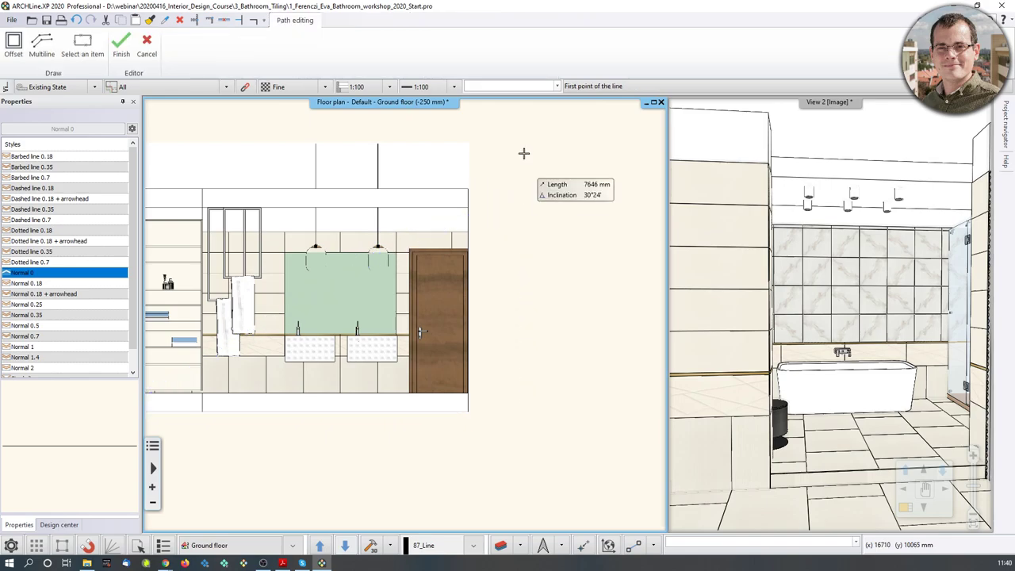
pyautogui.press('Escape')
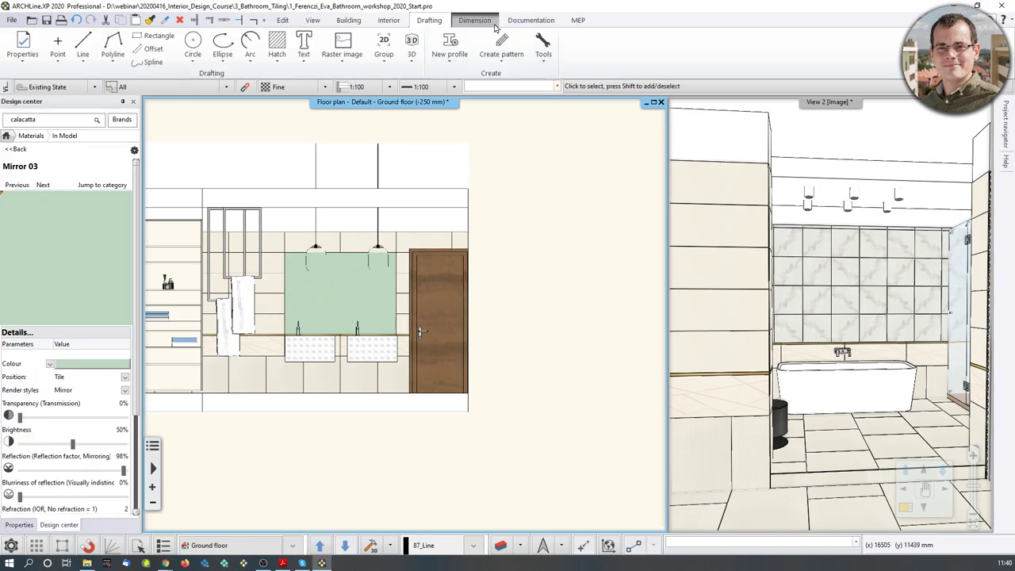
# Place a vertical length dimension from floor line to ceiling line beside the cabinet end of the washbasin wall's image elevation
pyautogui.click(474, 20)
pyautogui.click(73, 45)
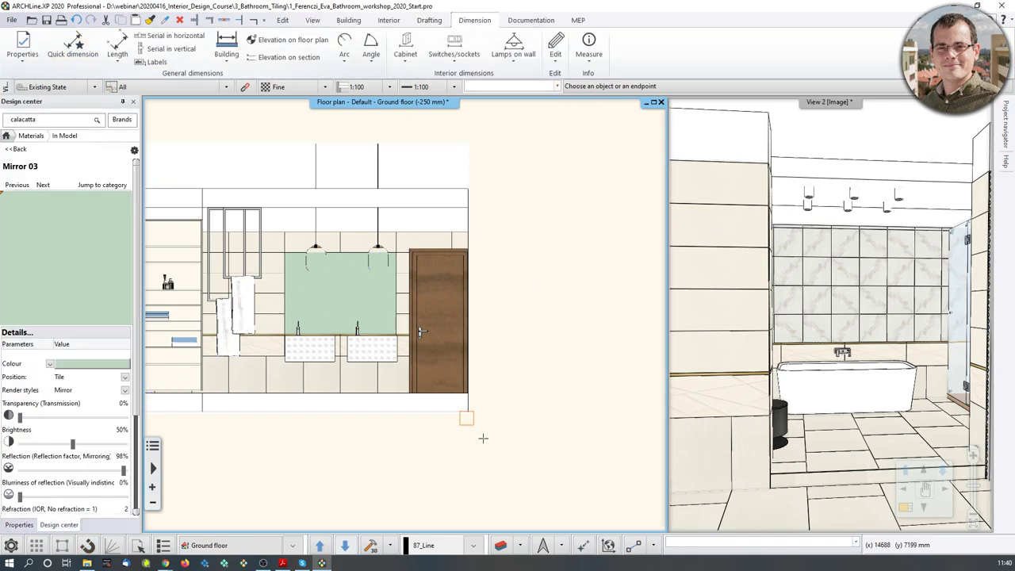
pyautogui.scroll(2, 480, 419)
pyautogui.moveTo(395, 317); pyautogui.dragTo(503, 426, button='middle')
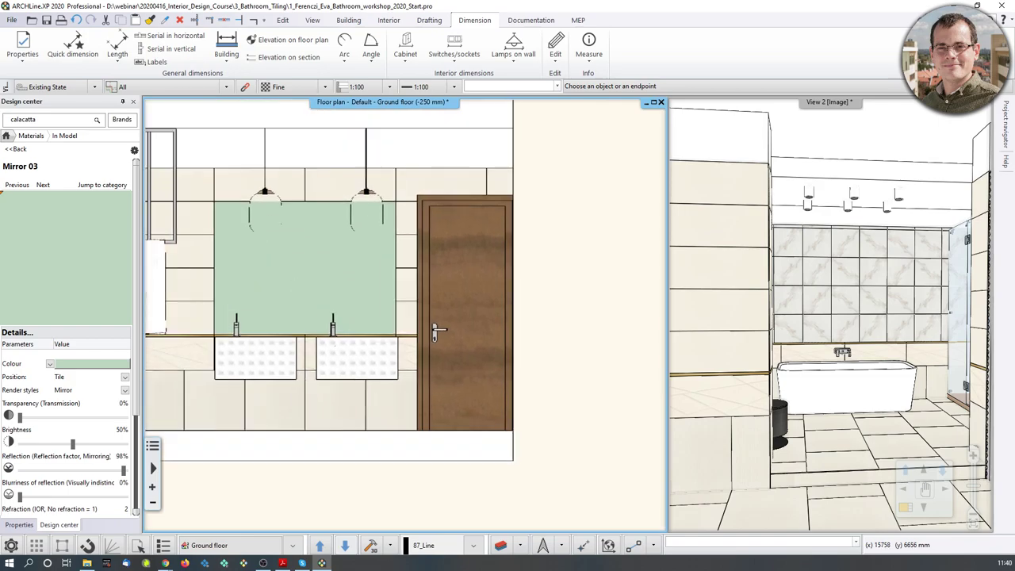
pyautogui.click(119, 46)
pyautogui.scroll(3, 251, 462)
pyautogui.moveTo(252, 462); pyautogui.dragTo(653, 420, button='middle')
pyautogui.scroll(-4, 386, 313)
pyautogui.scroll(4, 433, 387)
pyautogui.scroll(2, 478, 308)
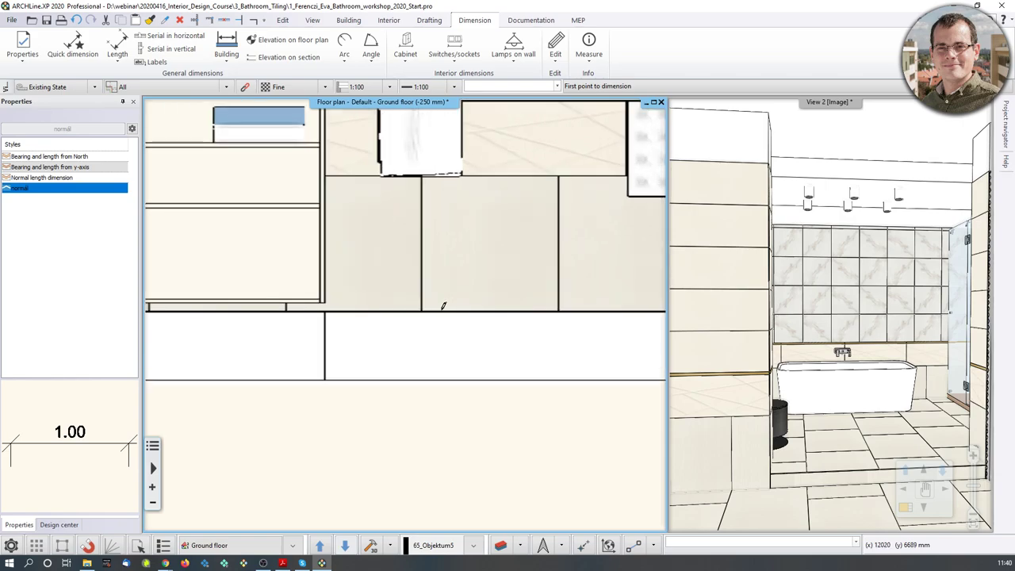
pyautogui.scroll(-4, 404, 315)
pyautogui.scroll(-1, 400, 312)
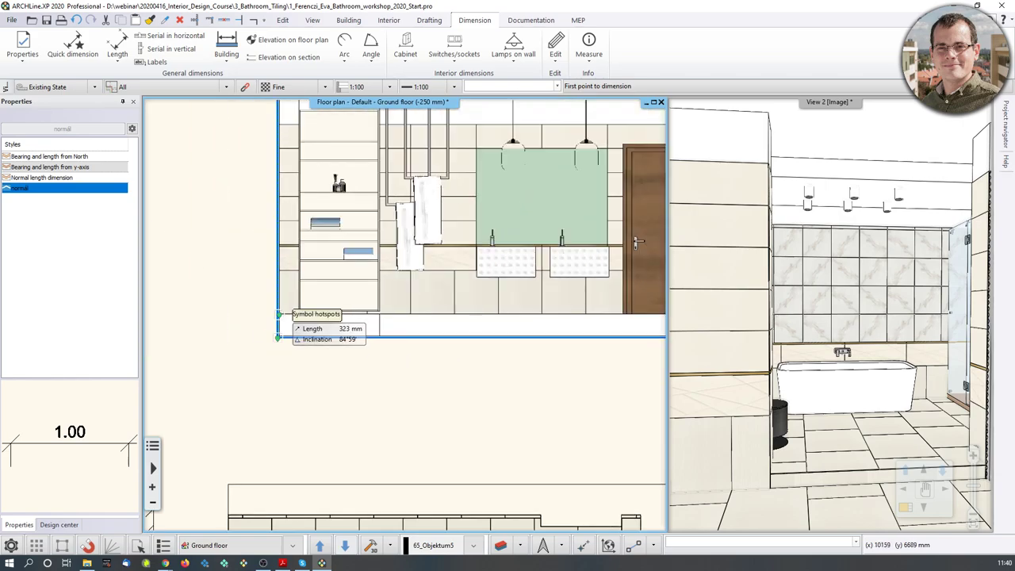
pyautogui.click(279, 313)
pyautogui.moveTo(279, 215); pyautogui.dragTo(273, 330, button='middle')
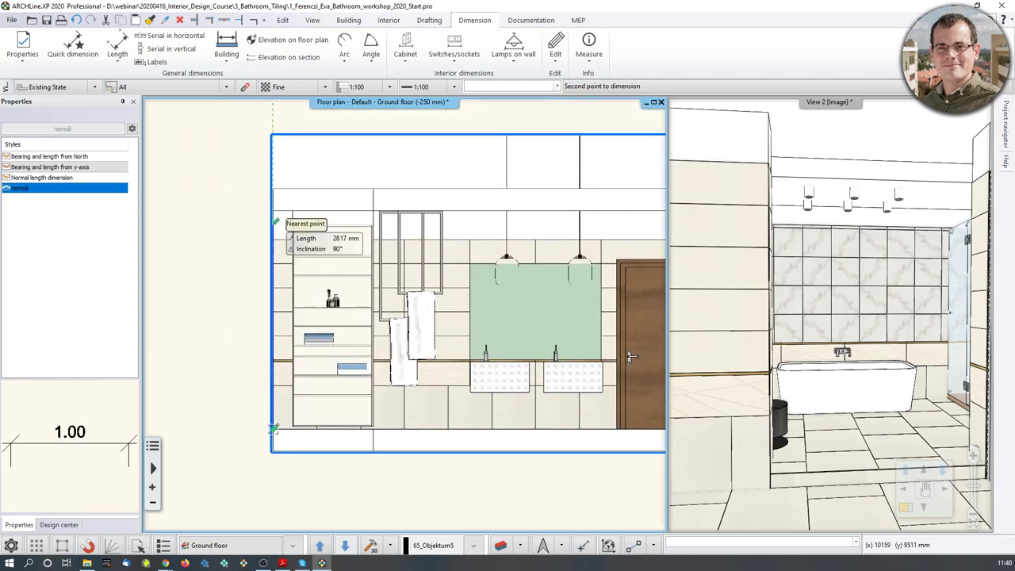
pyautogui.click(274, 210)
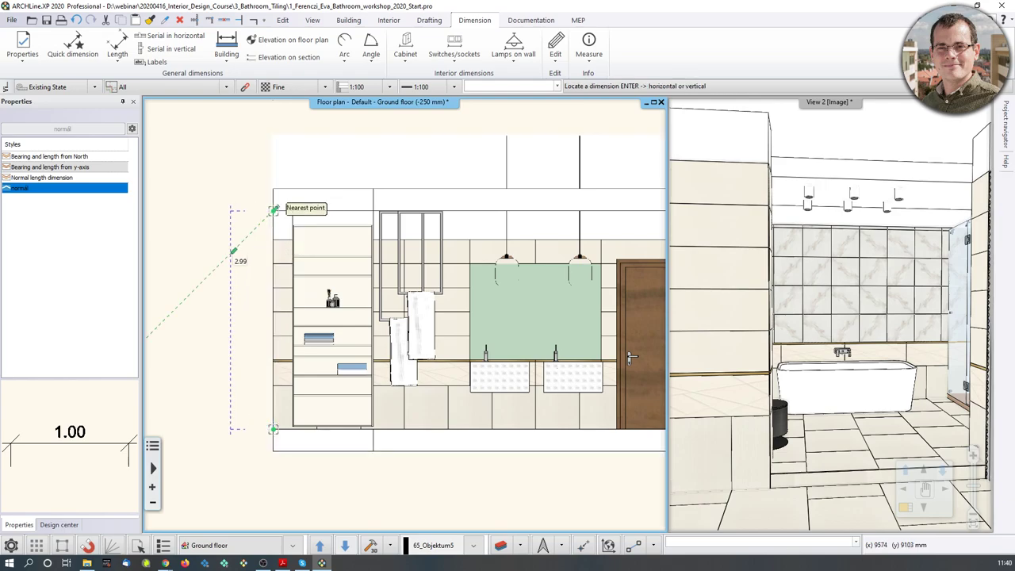
pyautogui.click(231, 252)
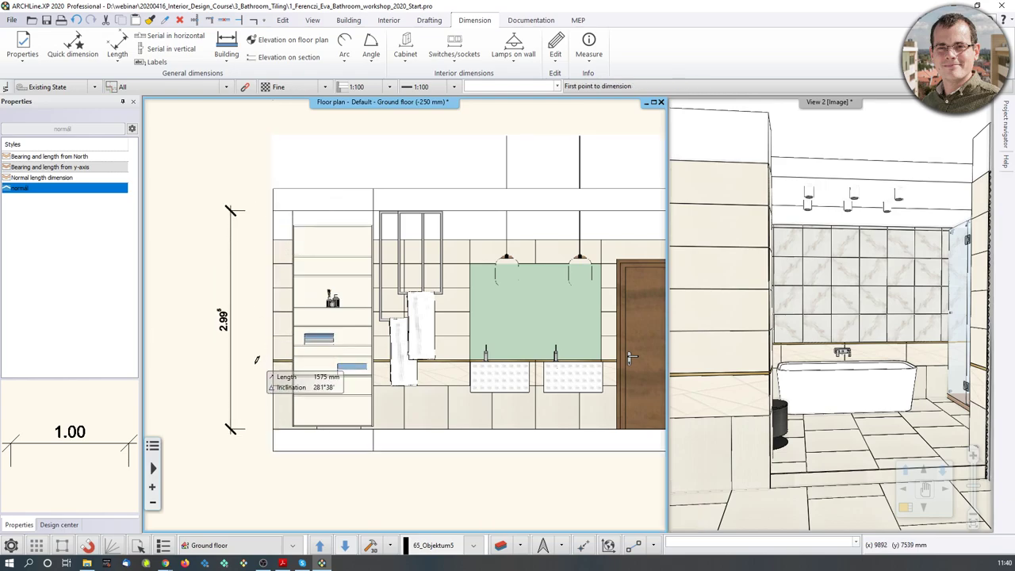
pyautogui.press('Escape')
# Review the dimensioned image elevation alongside the floor plan and the surrounding tiling layouts
pyautogui.scroll(-2, 390, 374)
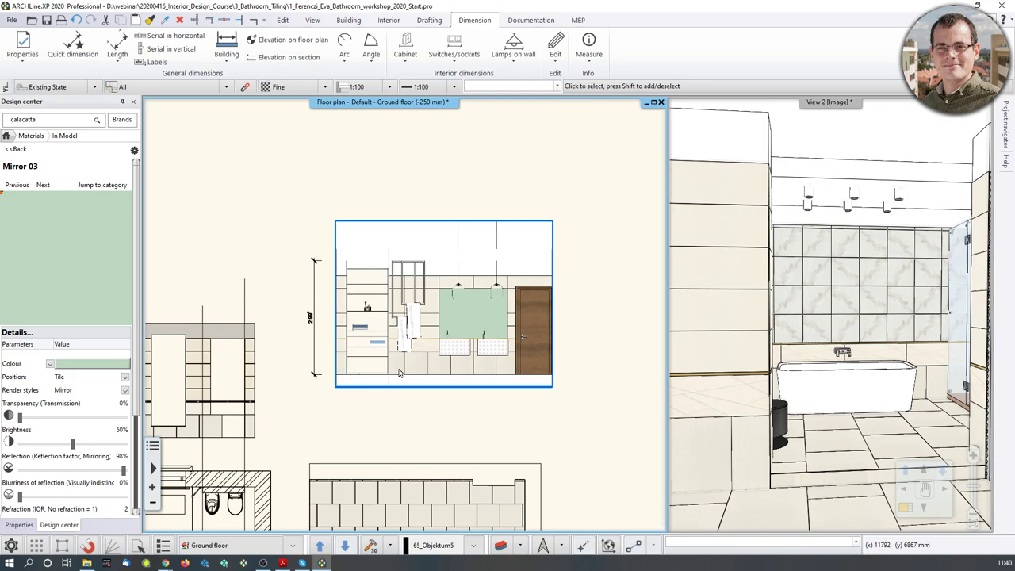
pyautogui.scroll(-1, 398, 282)
pyautogui.click(398, 286)
pyautogui.scroll(-1, 370, 364)
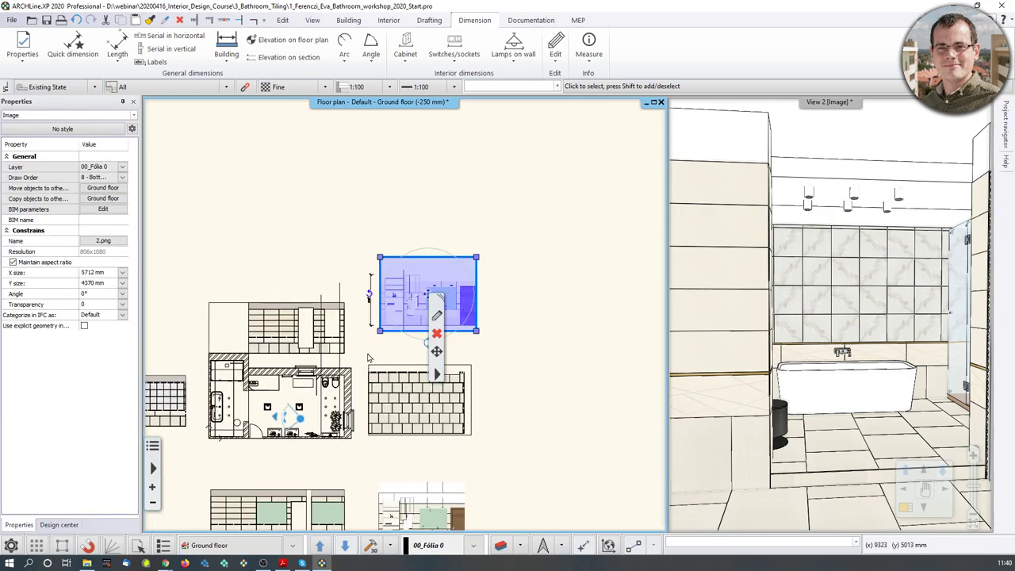
pyautogui.scroll(3, 299, 428)
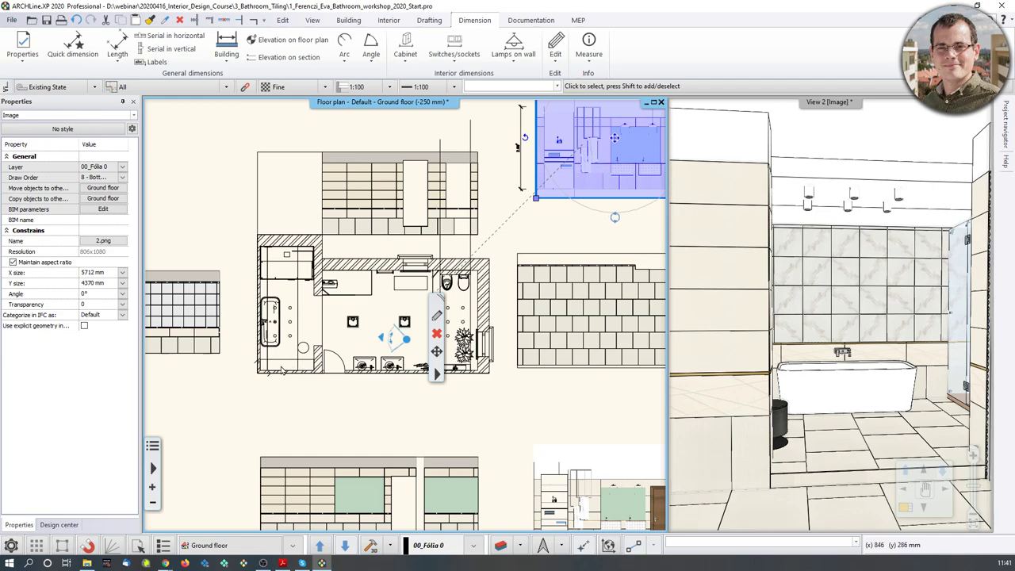
pyautogui.moveTo(618, 168); pyautogui.dragTo(536, 225, button='middle')
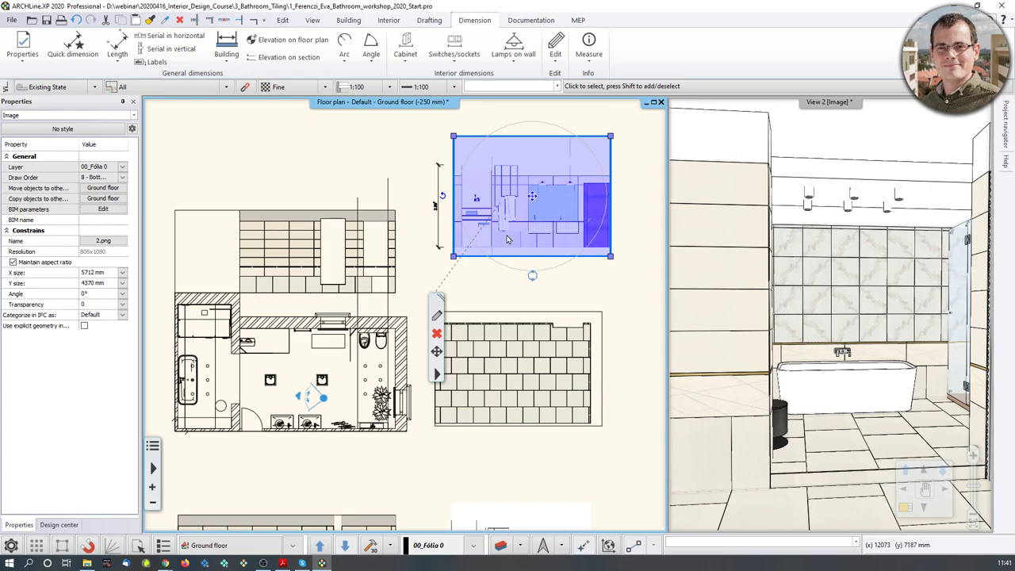
pyautogui.press('Escape')
pyautogui.moveTo(442, 229); pyautogui.dragTo(445, 234, button='middle')
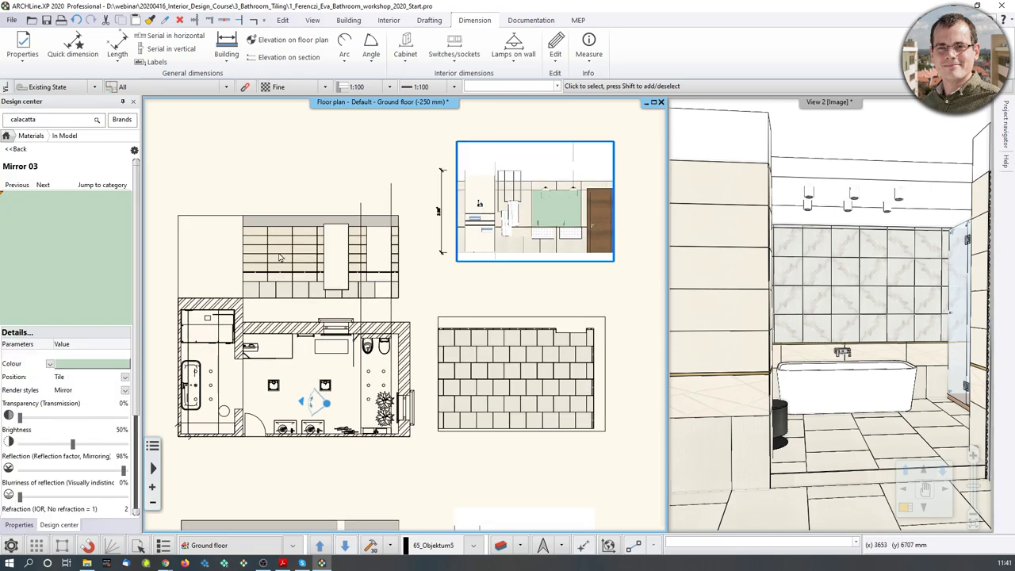
pyautogui.click(535, 231)
pyautogui.press('Escape')
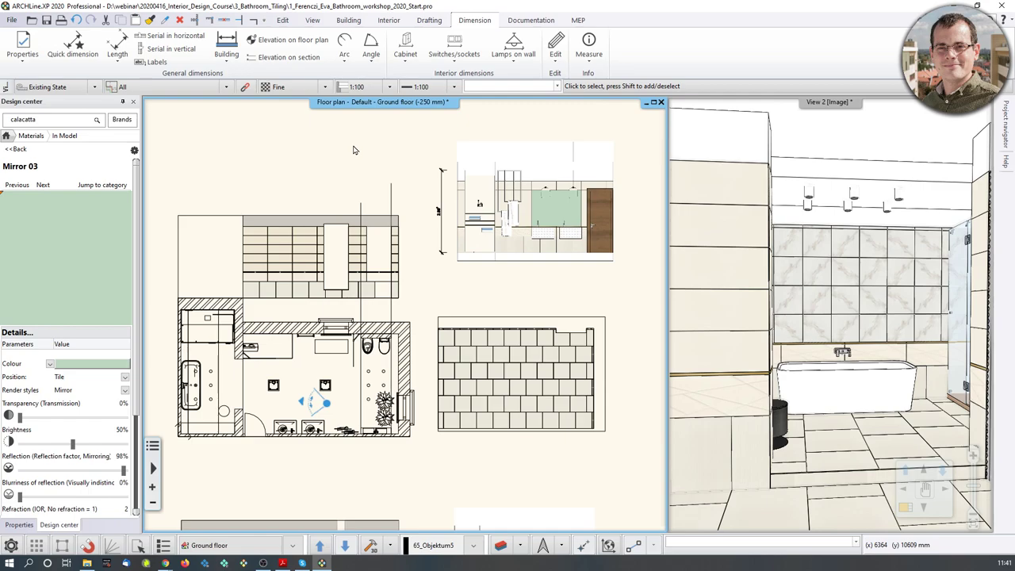
# Create an Excel tiling quantity report covering walls, slabs, rooms, roofs and other elements, saved as Tiling.xlsx
pyautogui.click(518, 24)
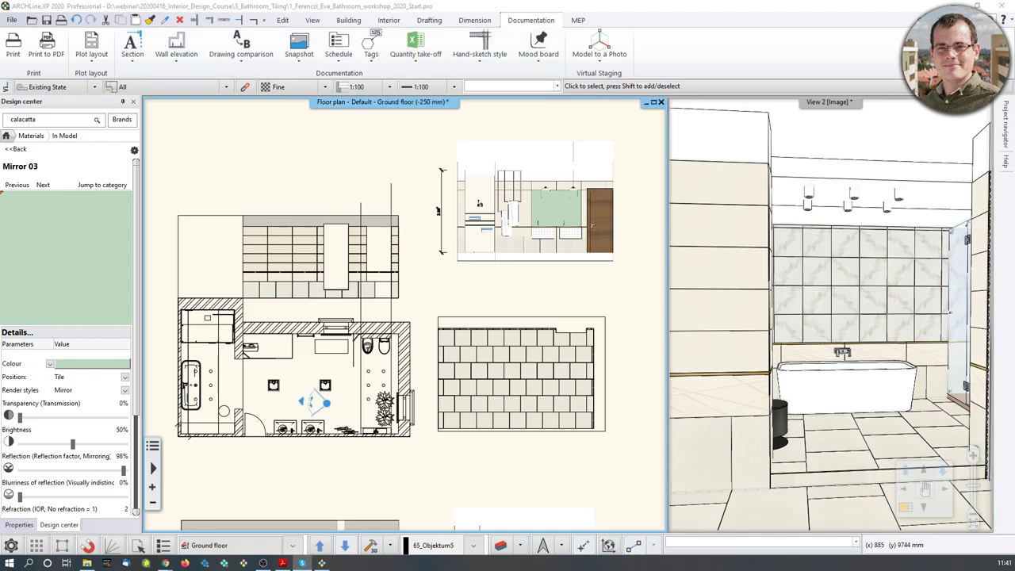
pyautogui.click(412, 59)
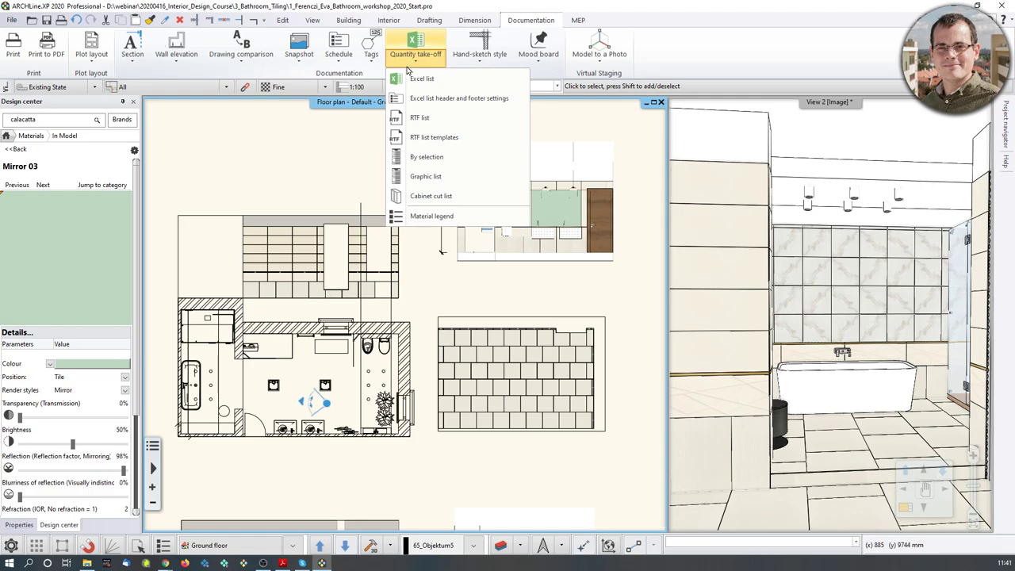
pyautogui.click(413, 79)
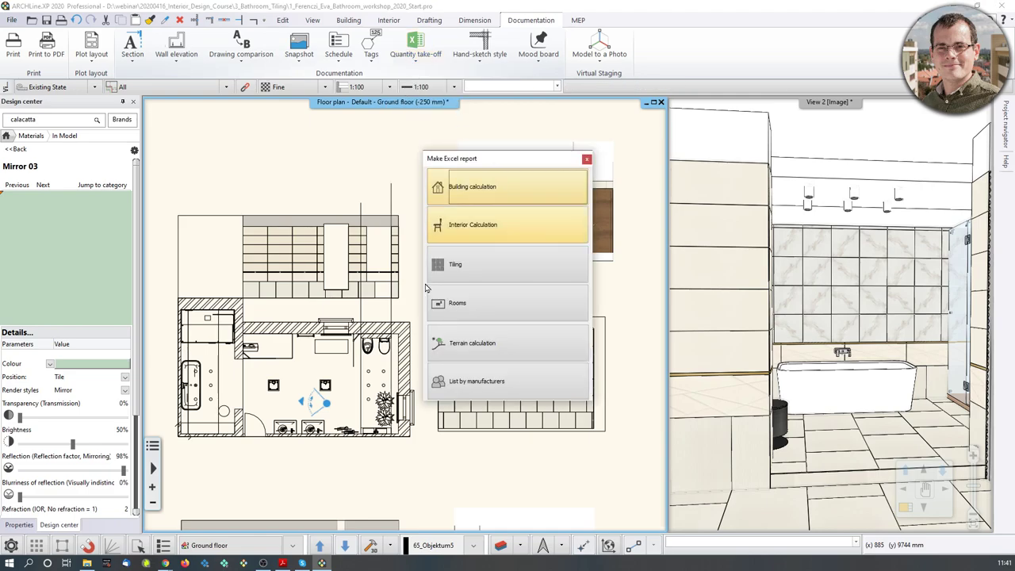
pyautogui.click(543, 270)
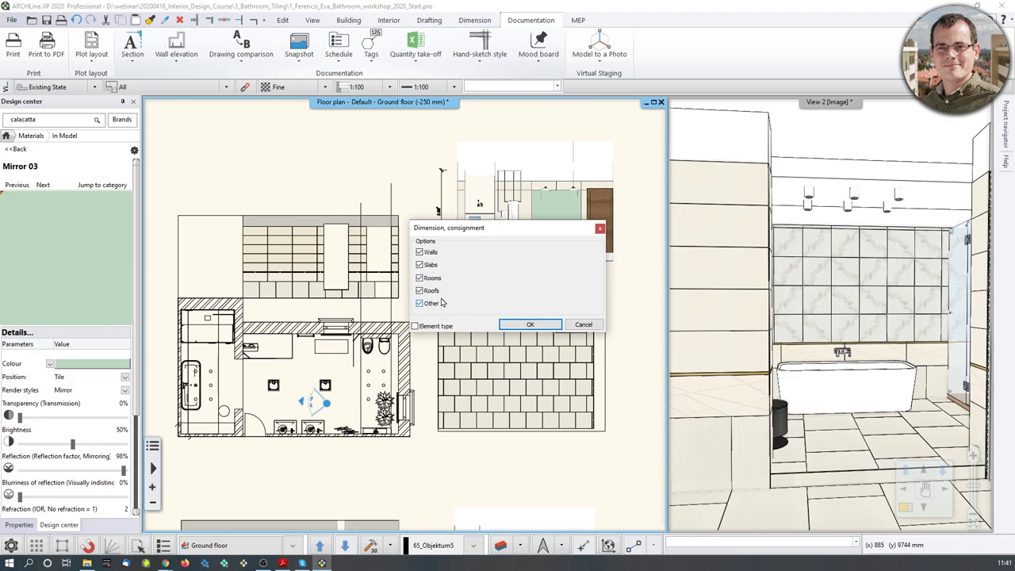
pyautogui.click(532, 326)
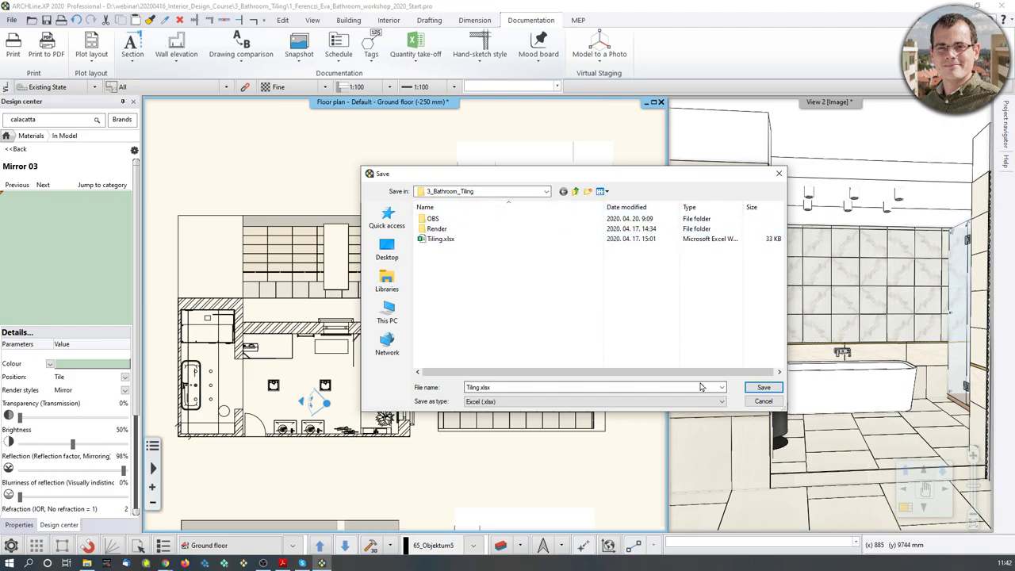
pyautogui.click(762, 388)
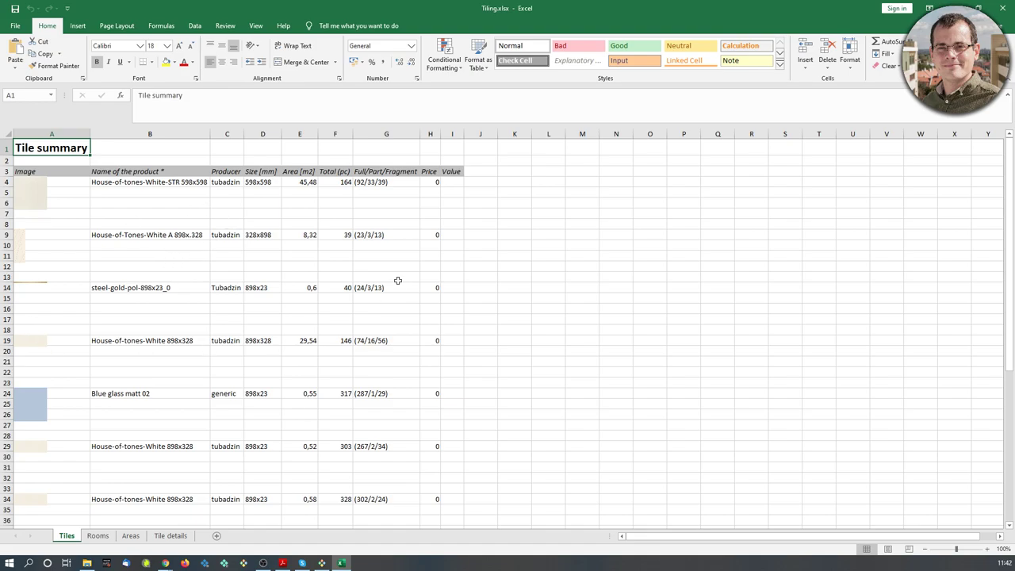
# Examine the report's tile summary for each product's producer, size, area, total pieces and full, part and fragment counts
pyautogui.keyDown('ctrl'); pyautogui.scroll(3, 220, 289); pyautogui.keyUp('ctrl')
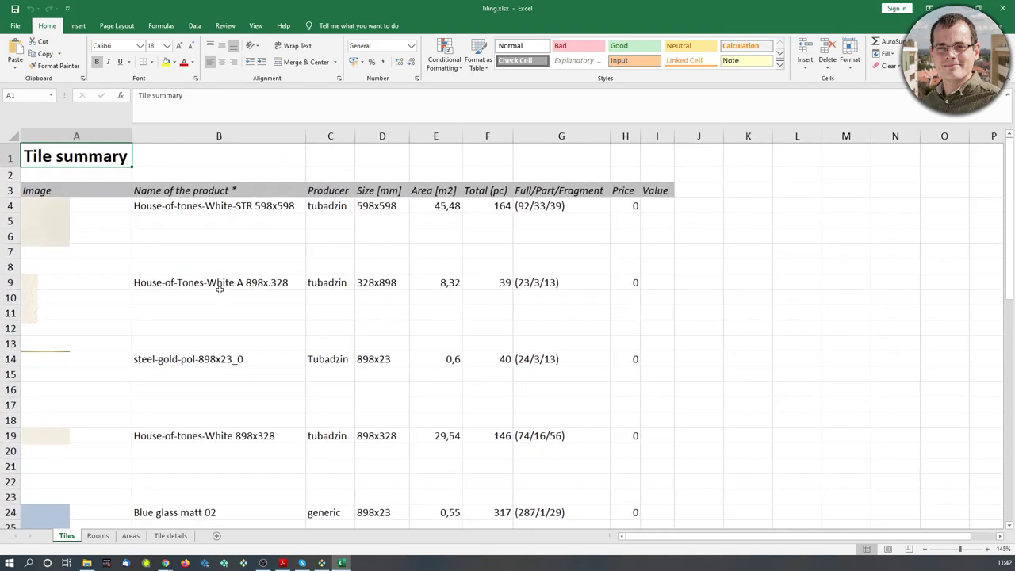
pyautogui.keyDown('ctrl'); pyautogui.scroll(1, 369, 293); pyautogui.keyUp('ctrl')
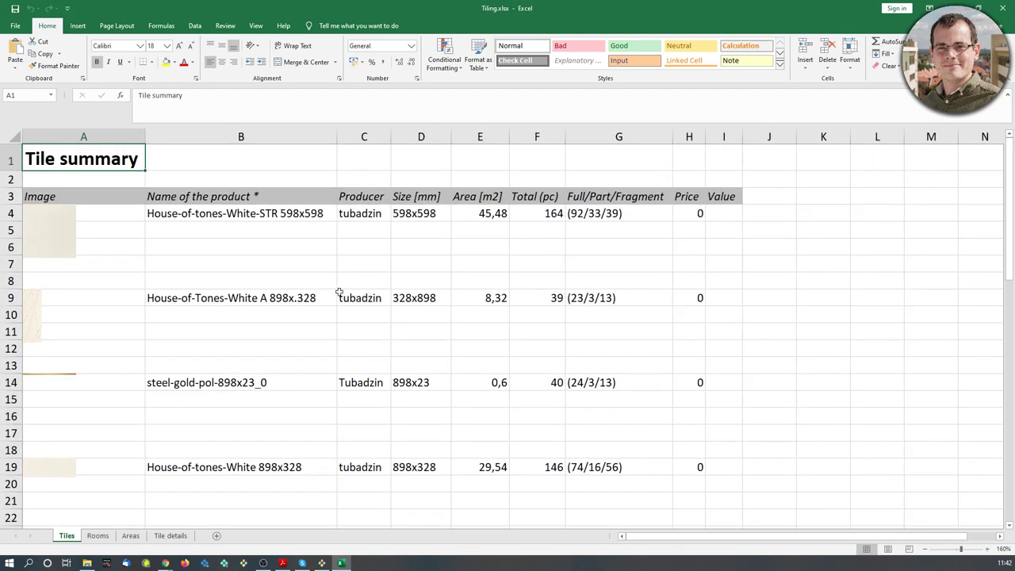
pyautogui.scroll(-3, 257, 279)
pyautogui.scroll(5, 256, 280)
pyautogui.scroll(-9, 473, 218)
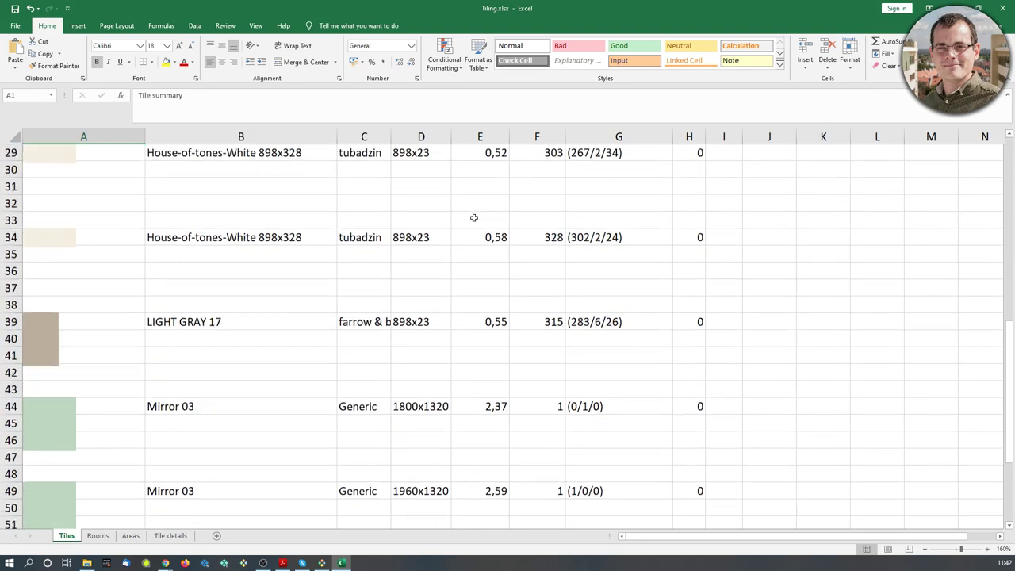
pyautogui.scroll(-5, 473, 218)
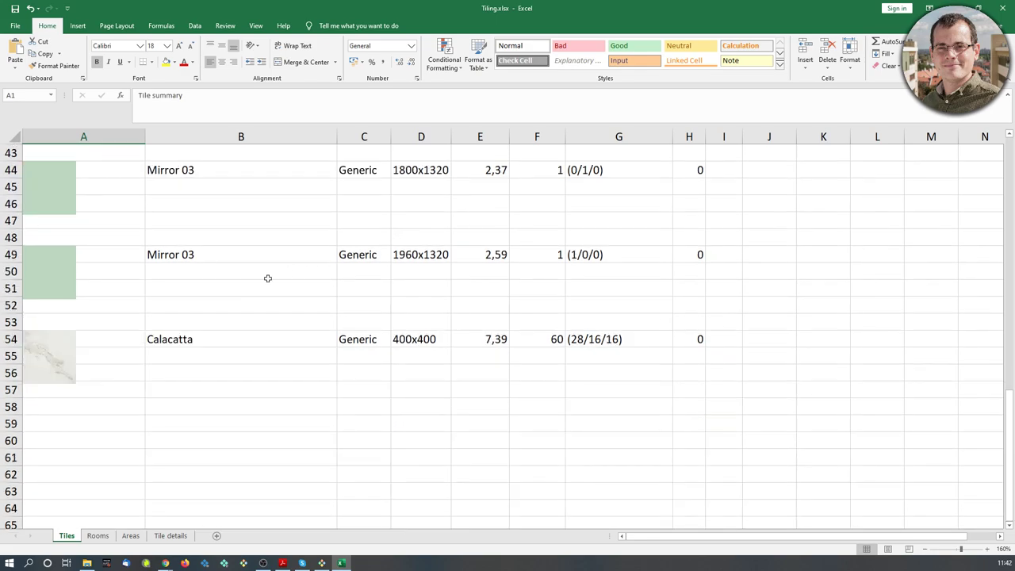
pyautogui.scroll(1, 162, 297)
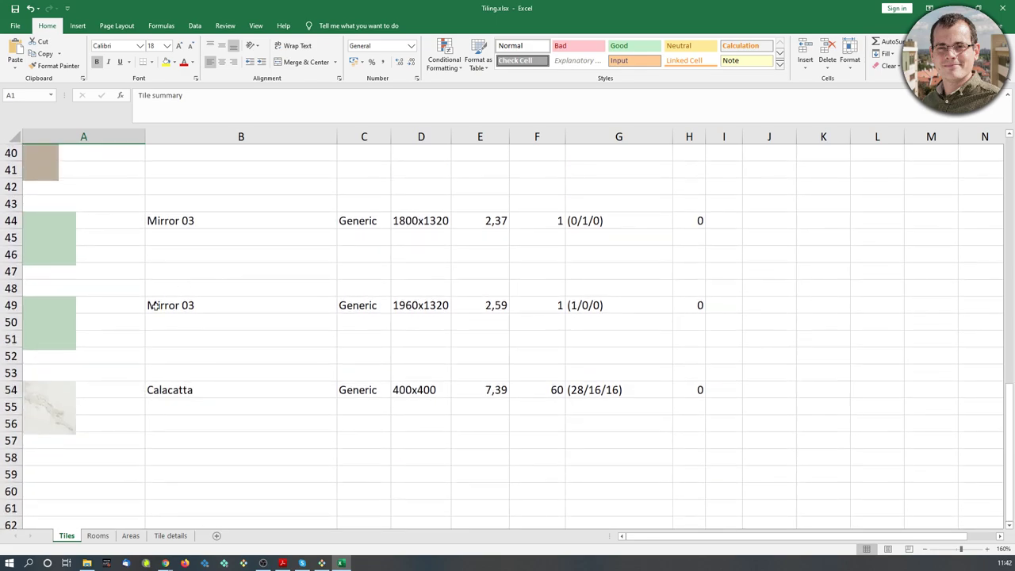
pyautogui.scroll(11, 120, 231)
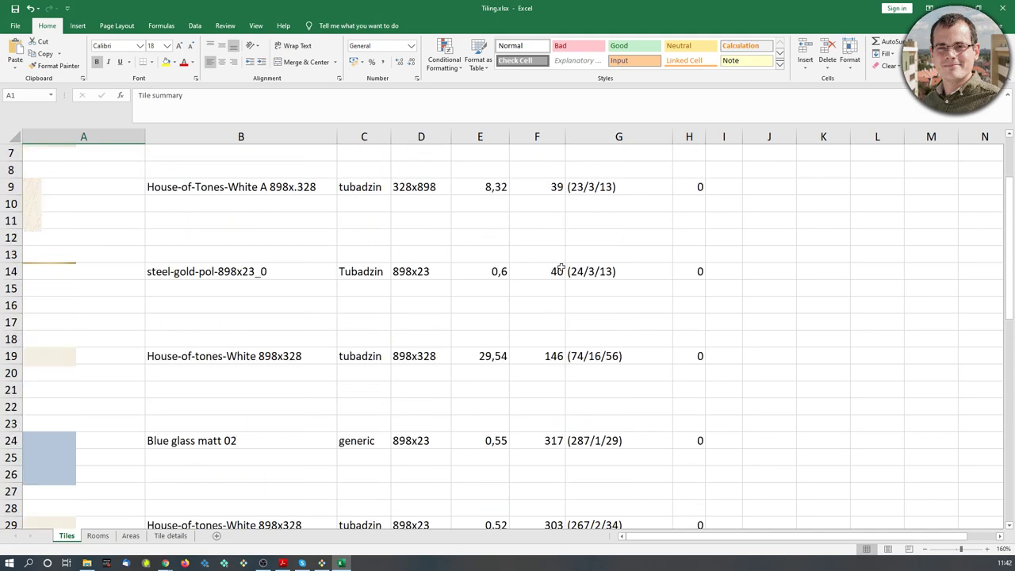
pyautogui.scroll(2, 558, 268)
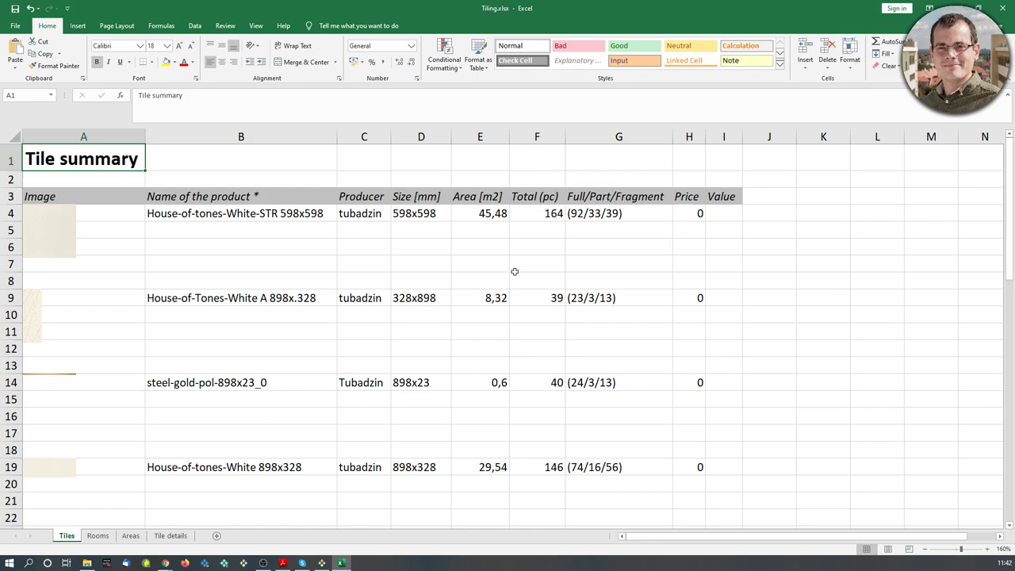
# Switch to ARCHLine.XP to inspect the cut tiles in the wall tiling layout above the floor plan, and return to Excel
pyautogui.click(321, 562)
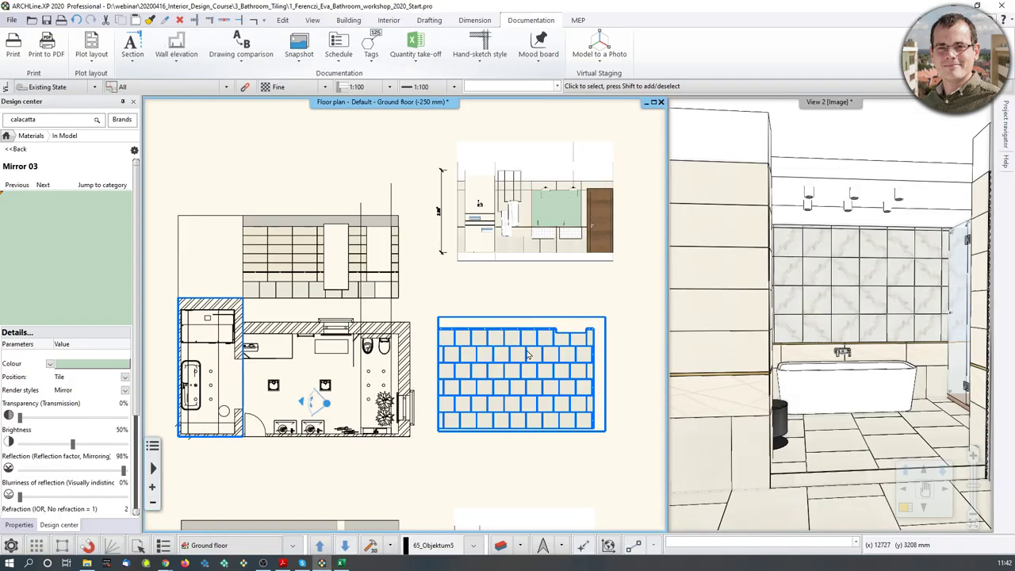
pyautogui.scroll(5, 334, 349)
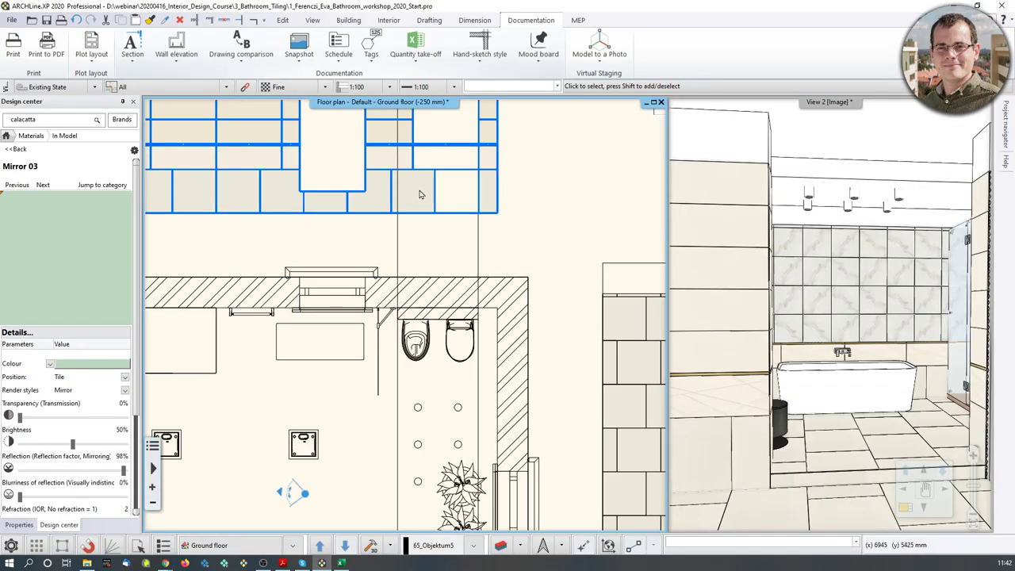
pyautogui.moveTo(421, 187); pyautogui.dragTo(397, 328, button='middle')
pyautogui.click(341, 562)
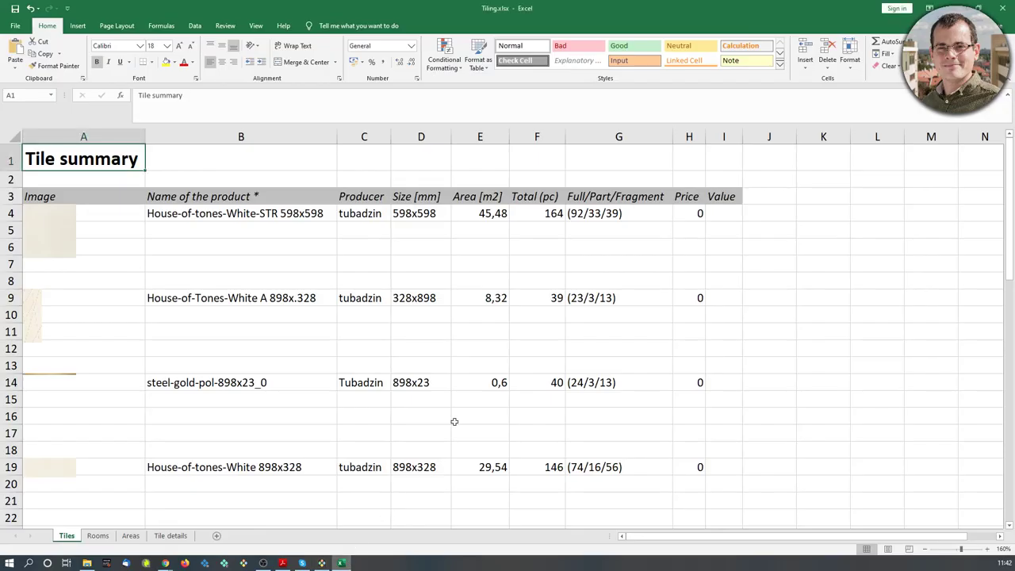
# Review the Rooms, Areas and Tile details sheets, including the detailed data per slab and wall and the tiling properties
pyautogui.click(97, 535)
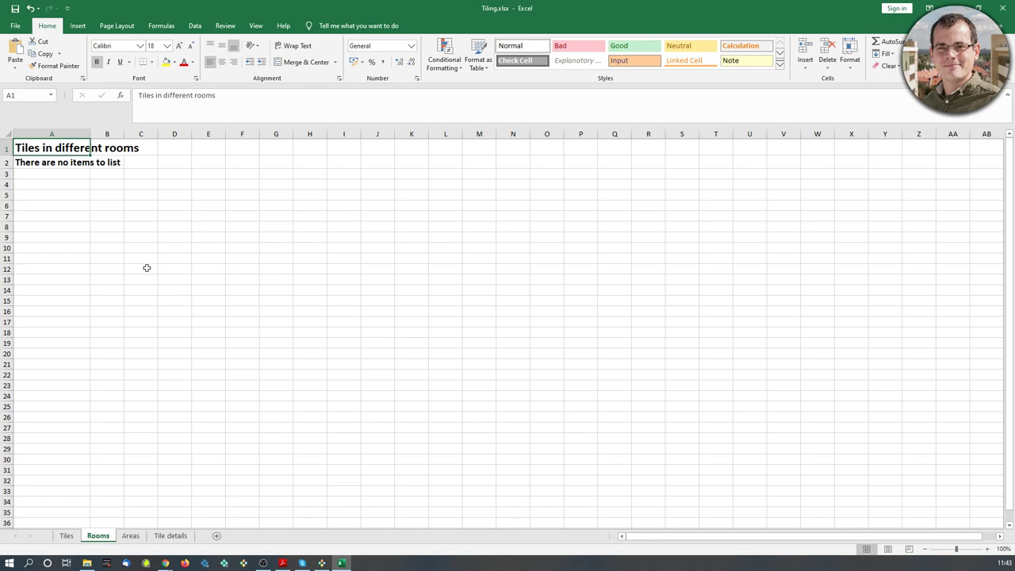
pyautogui.click(131, 536)
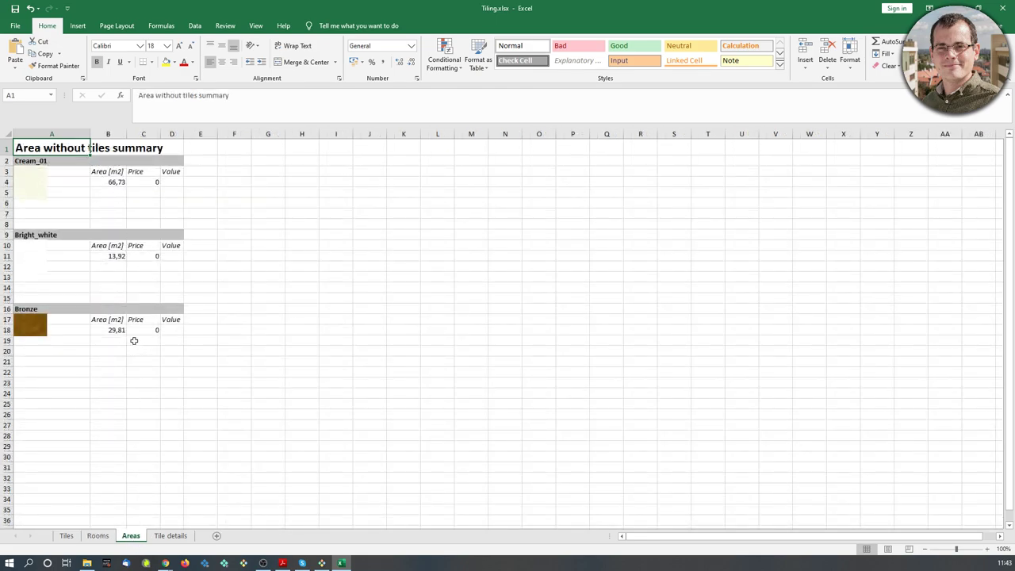
pyautogui.click(168, 535)
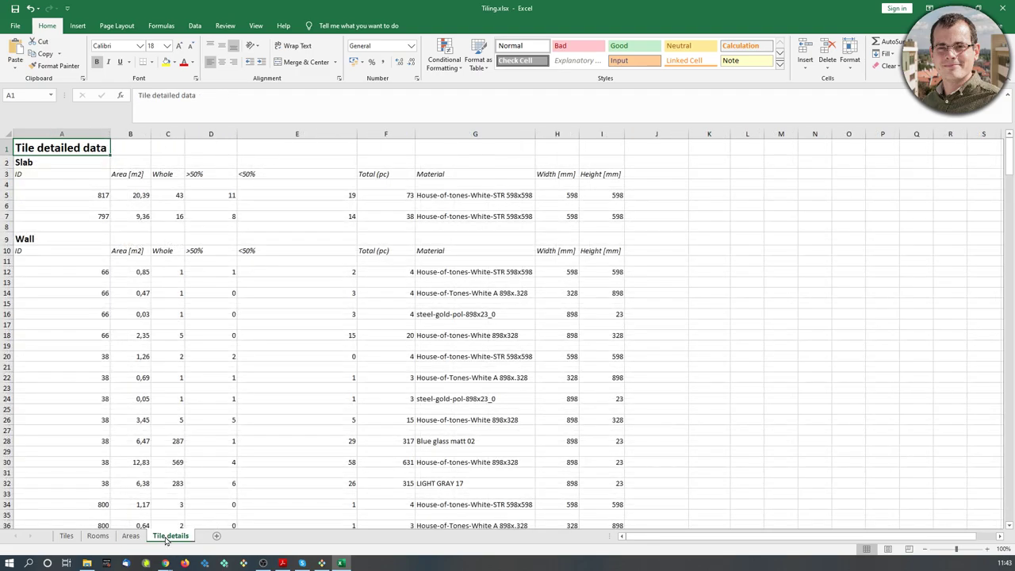
pyautogui.scroll(-12, 261, 354)
pyautogui.scroll(-9, 262, 354)
pyautogui.scroll(-5, 261, 346)
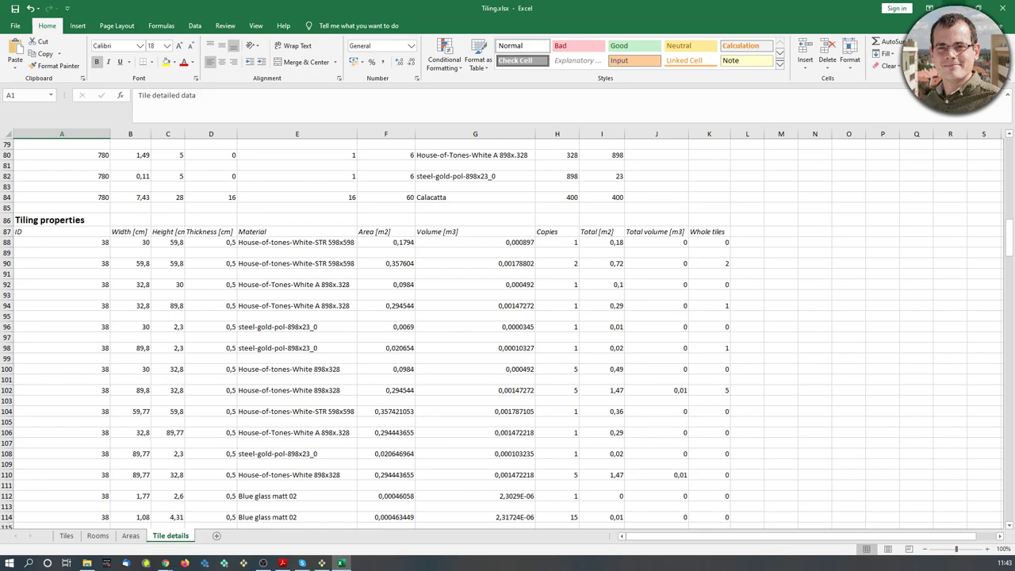
# Switch to ARCHLine.XP, bring up the interior design tools and look over the floor tiling layout beside the floor plan
pyautogui.hotkey('alt', 'Tab')
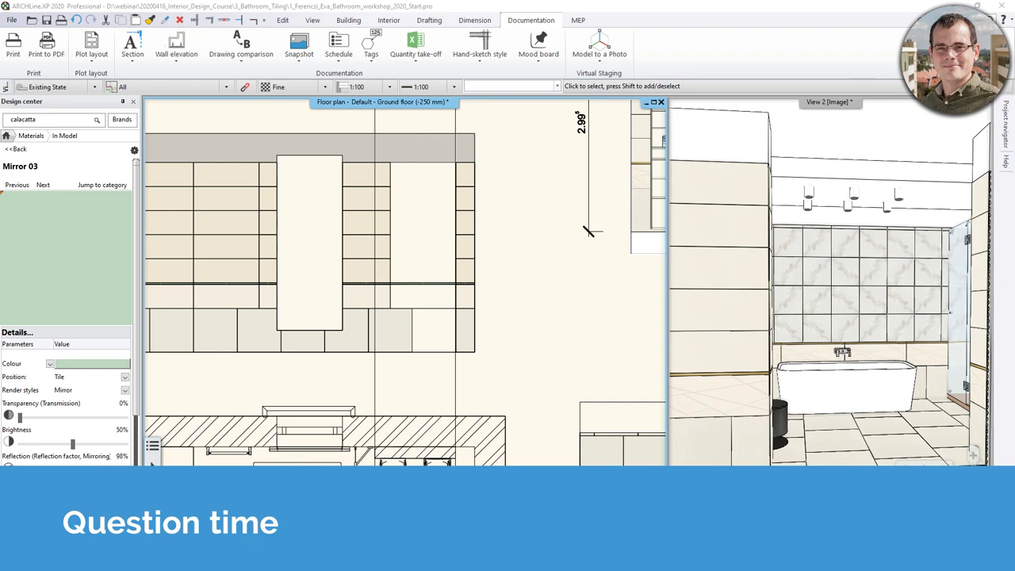
pyautogui.click(389, 20)
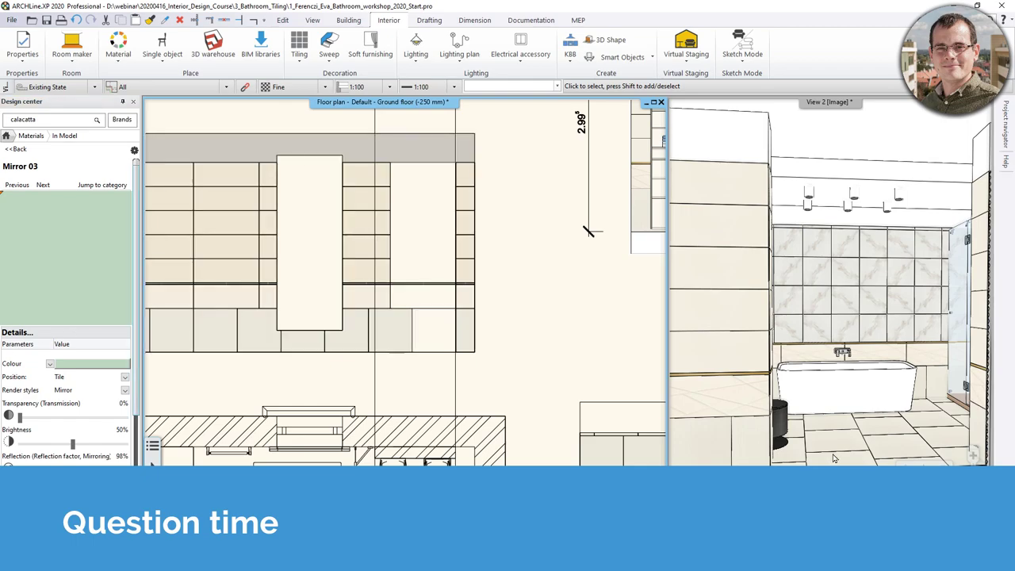
pyautogui.scroll(-3, 394, 283)
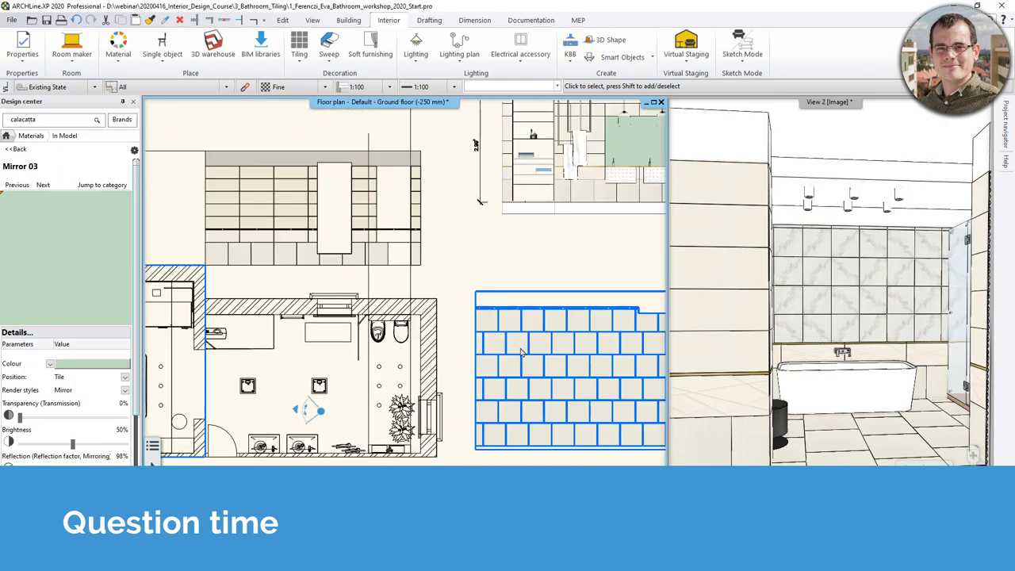
pyautogui.moveTo(375, 363); pyautogui.dragTo(341, 336, button='middle')
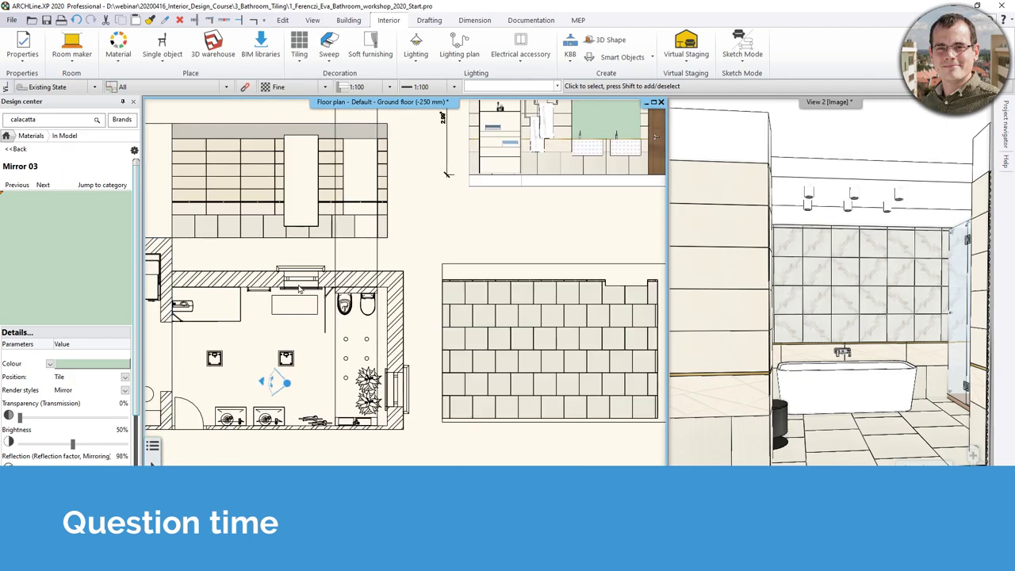
pyautogui.click(528, 337)
pyautogui.press('Delete')
pyautogui.moveTo(252, 277); pyautogui.dragTo(321, 282, button='middle')
pyautogui.click(266, 270)
pyautogui.click(321, 283)
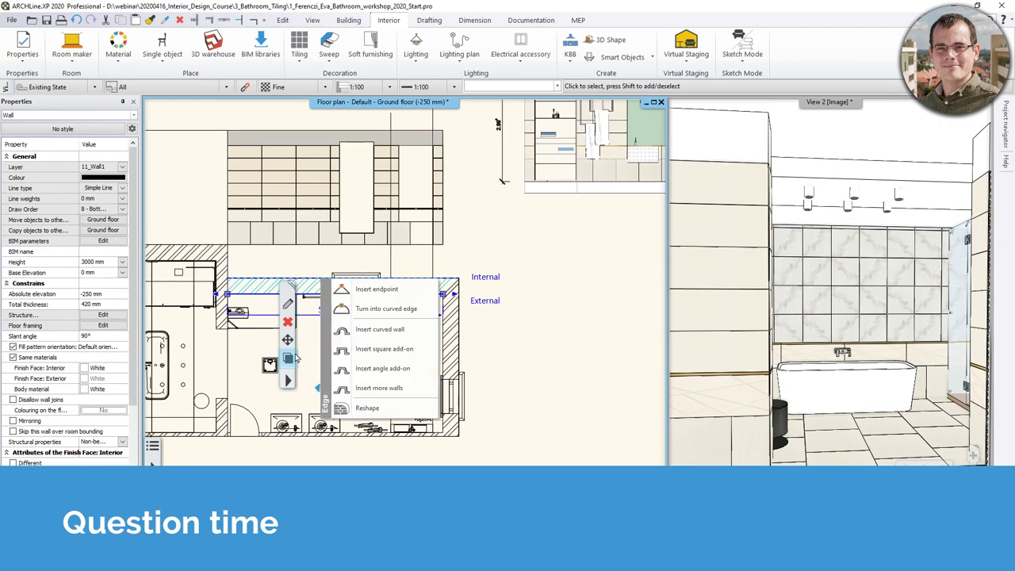
pyautogui.click(287, 381)
pyautogui.click(551, 307)
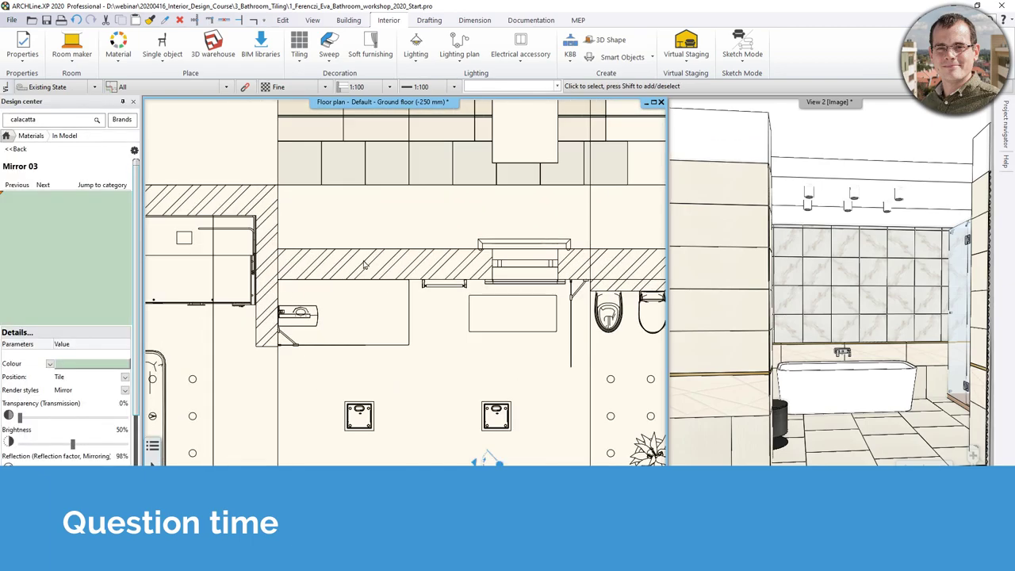
# Open the bathroom floor slab's tiling for modification and start editing the profile of its background area
pyautogui.click(373, 251)
pyautogui.scroll(-5, 380, 274)
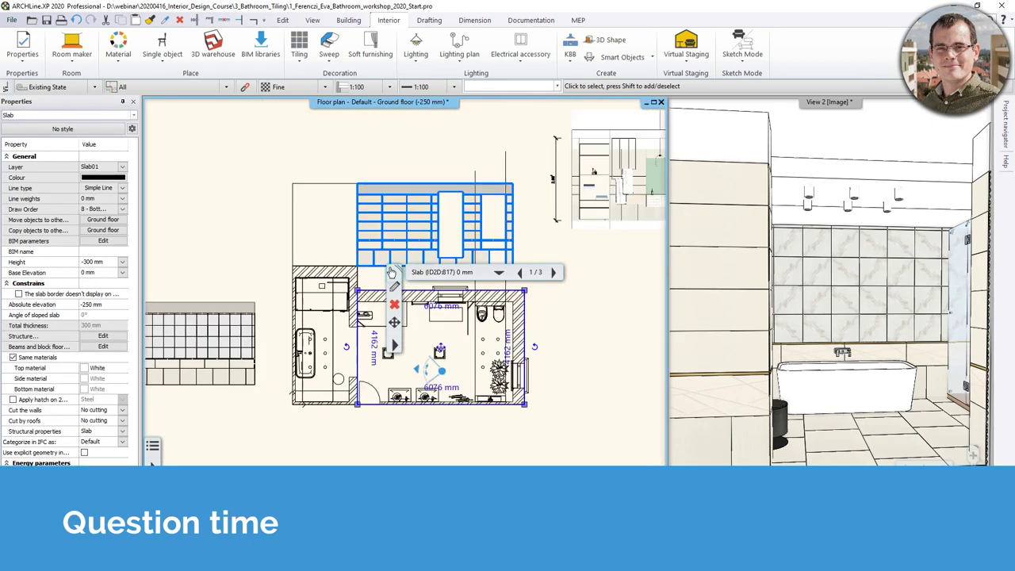
pyautogui.rightClick(374, 293)
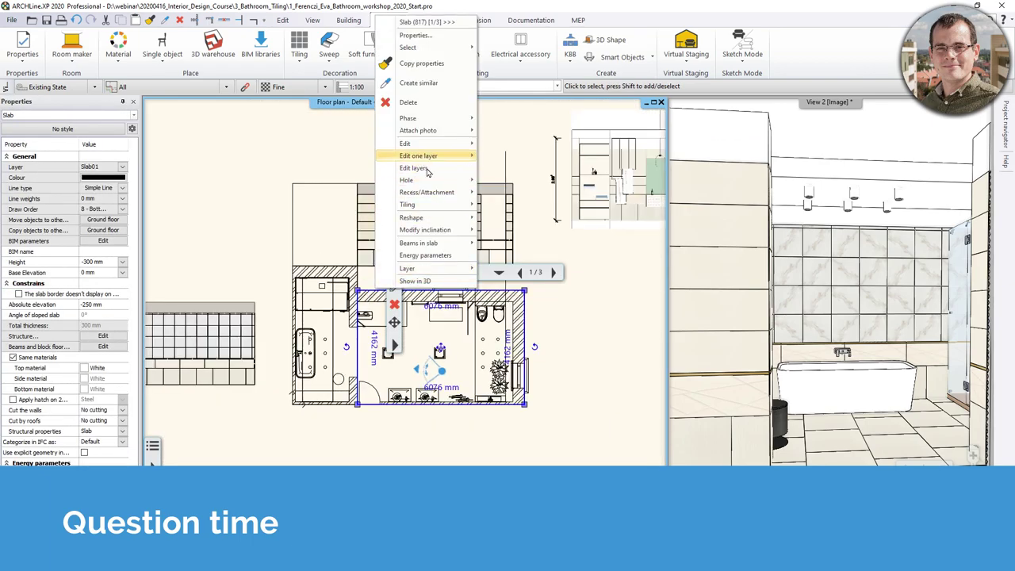
pyautogui.moveTo(440, 206)
pyautogui.click(512, 208)
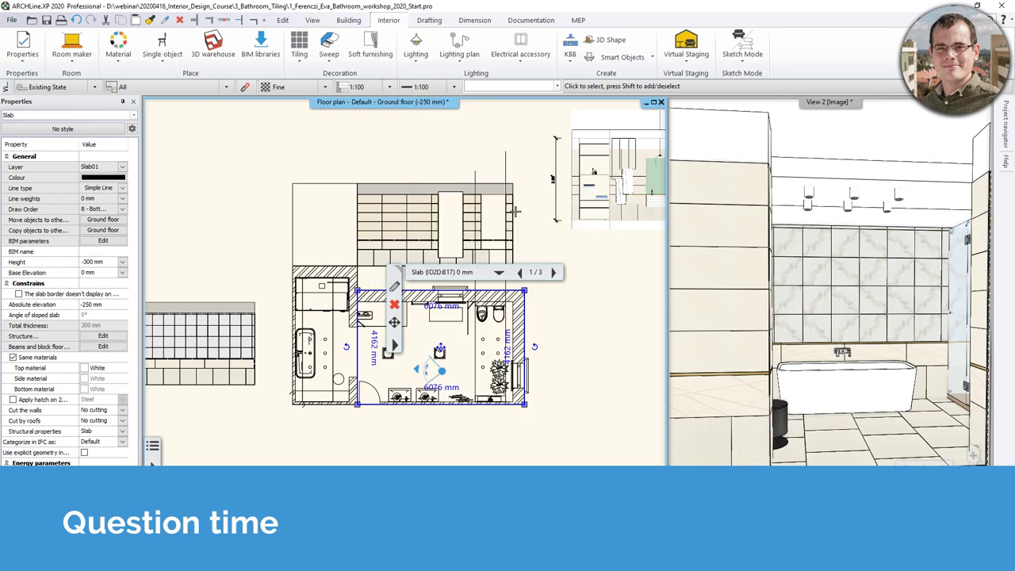
pyautogui.scroll(2, 490, 410)
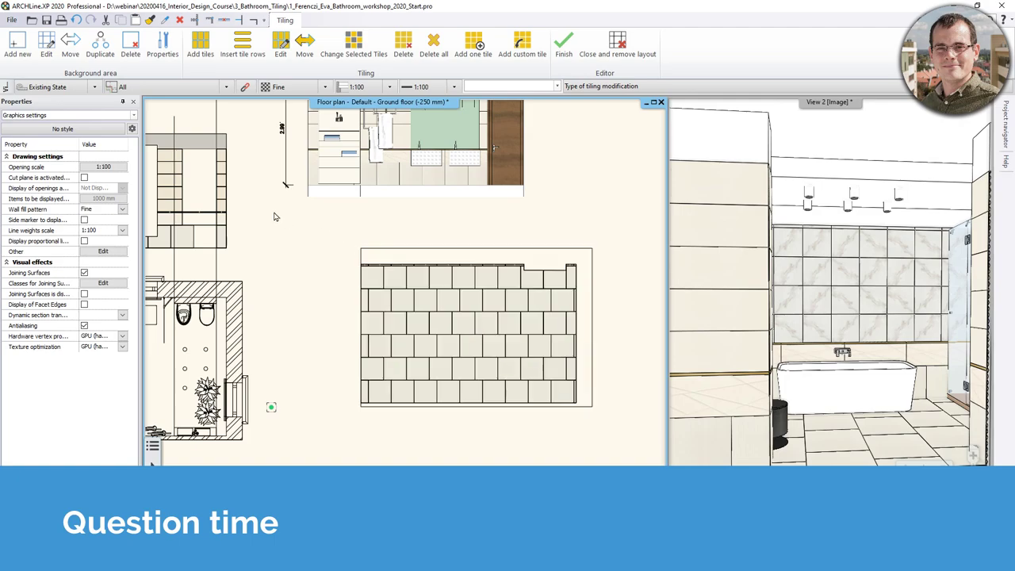
pyautogui.click(46, 44)
pyautogui.click(491, 356)
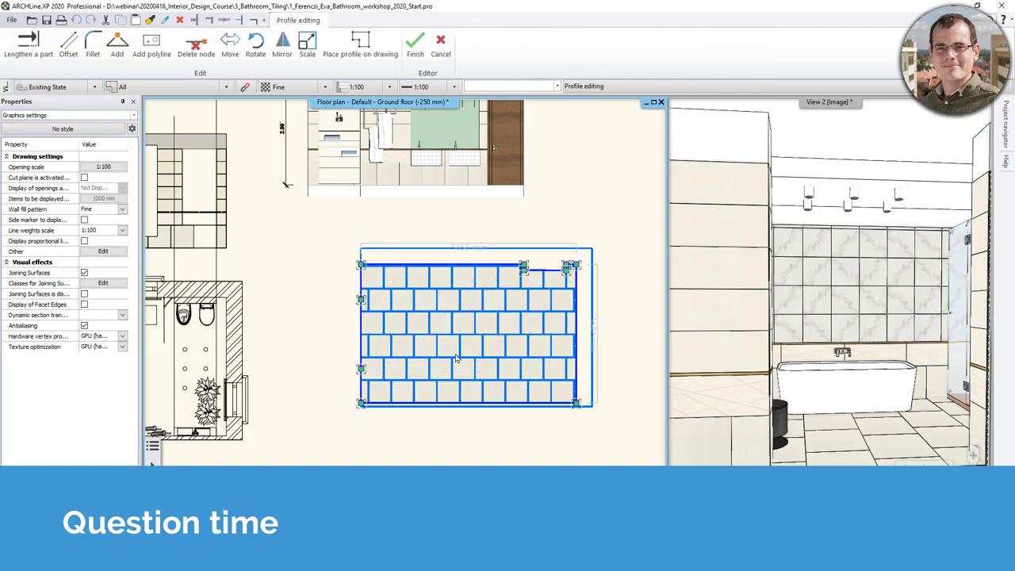
# Delete the two intermediate nodes on the tiling area's left edge, move that edge to the notch corner, and finish the tiling edit
pyautogui.scroll(2, 417, 363)
pyautogui.click(323, 353)
pyautogui.click(351, 369)
pyautogui.click(323, 240)
pyautogui.click(345, 256)
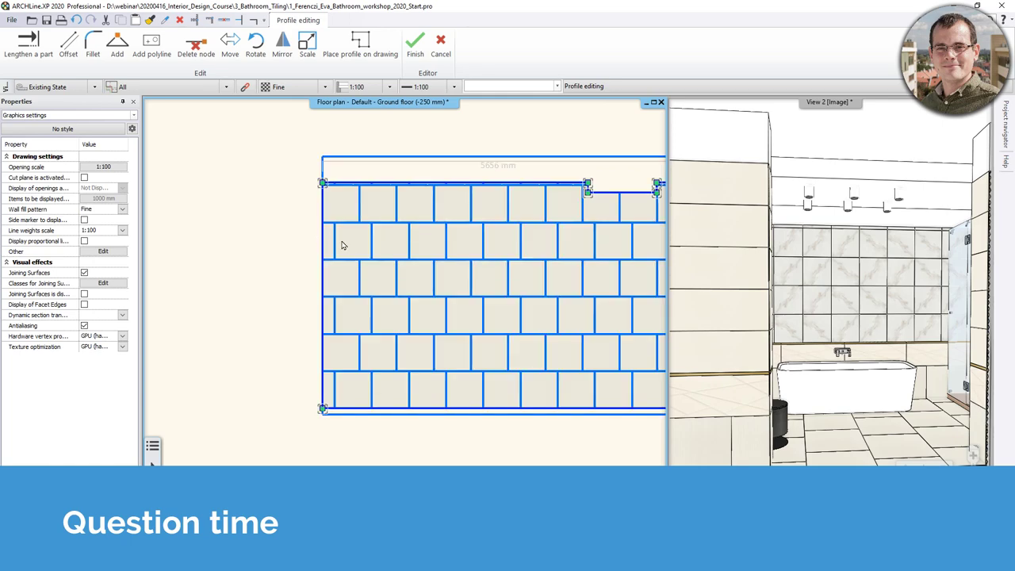
pyautogui.rightClick(323, 297)
pyautogui.click(345, 303)
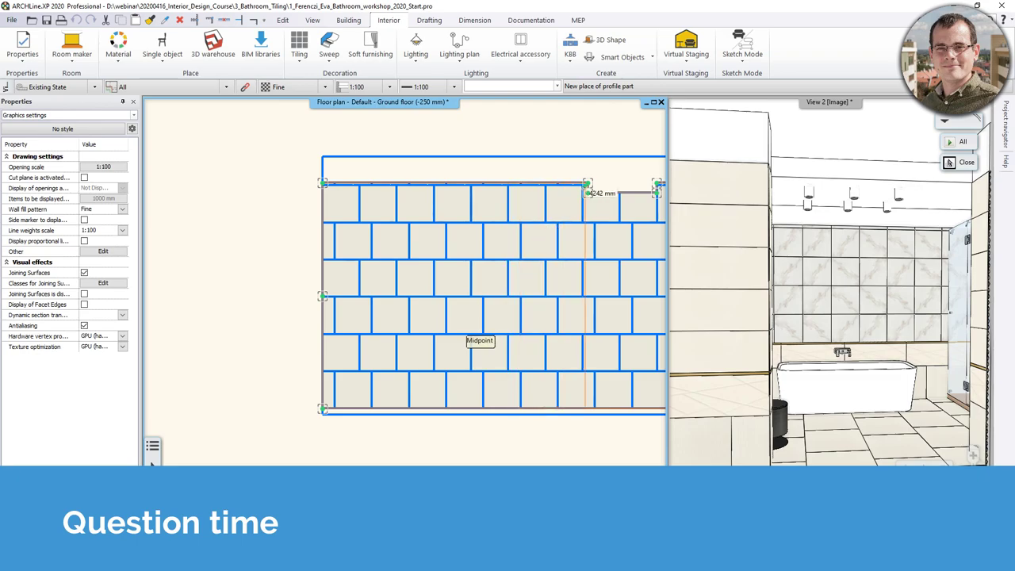
pyautogui.click(588, 187)
pyautogui.press('Return')
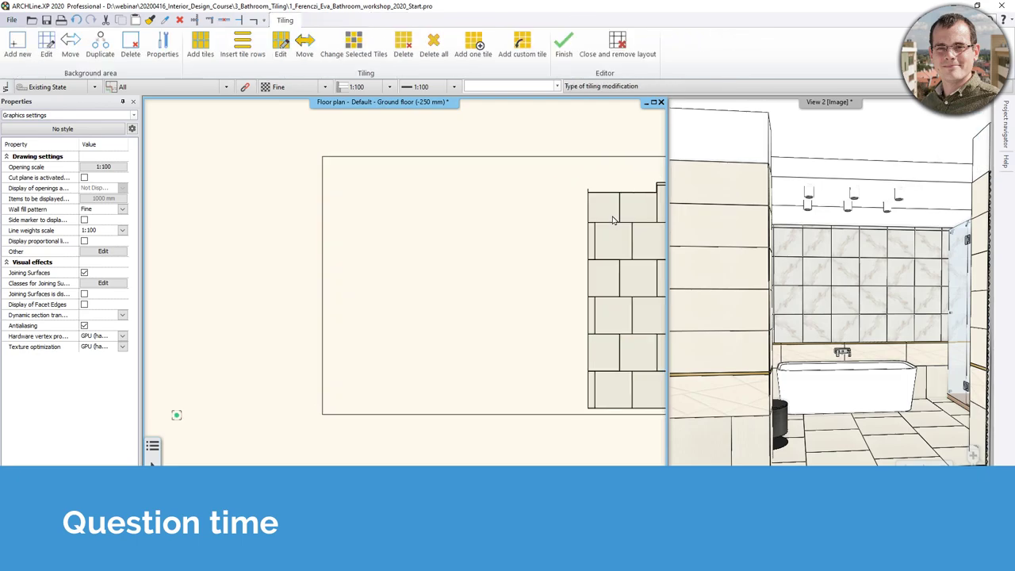
pyautogui.press('Return')
# Open the properties of the uncovered floor slab in the 3D view and search the material library for concrete for its top face
pyautogui.moveTo(908, 372); pyautogui.dragTo(828, 348, button='middle')
pyautogui.moveTo(451, 285); pyautogui.dragTo(427, 257, button='middle')
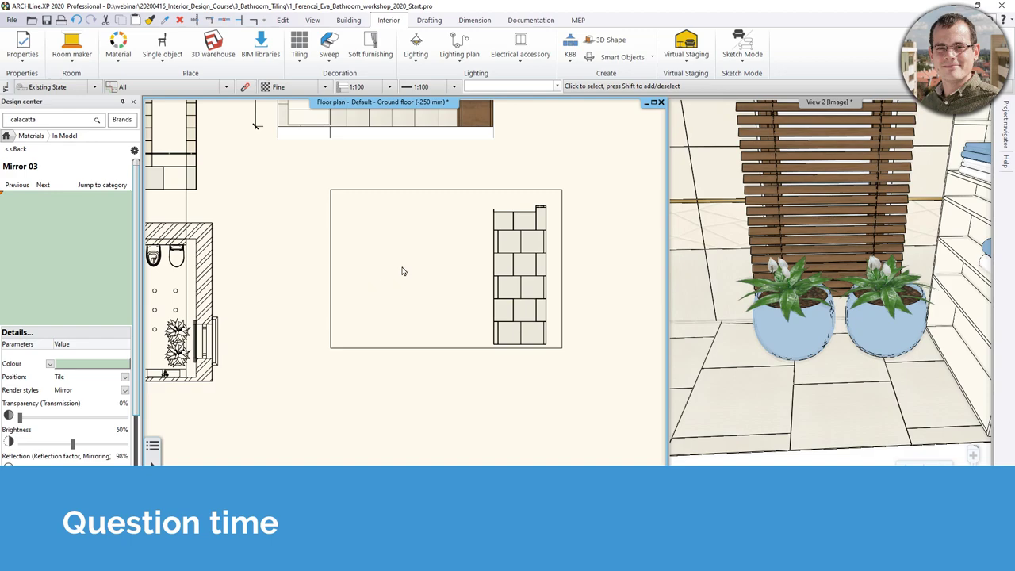
pyautogui.moveTo(930, 371); pyautogui.dragTo(872, 374, button='middle')
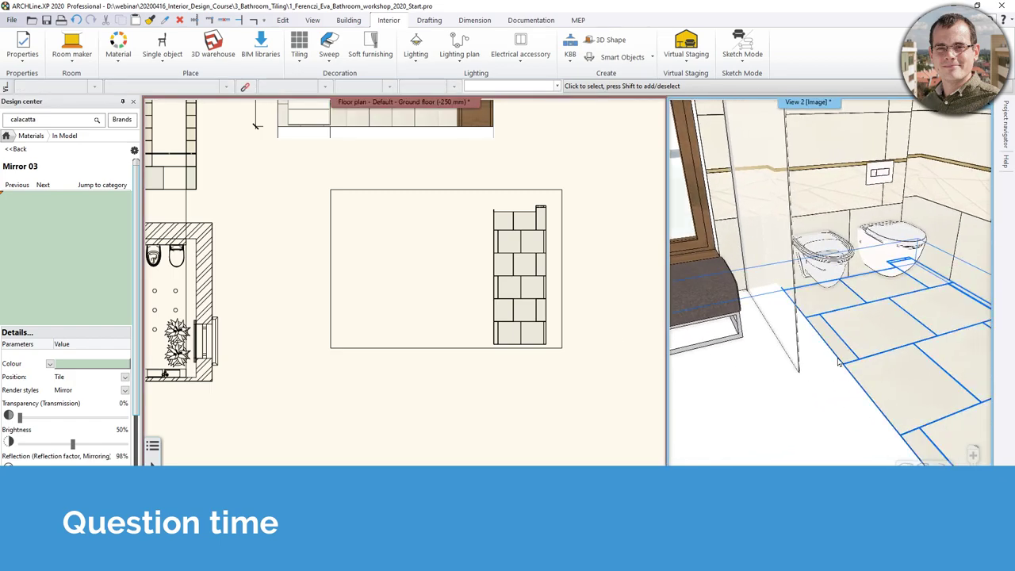
pyautogui.click(789, 438)
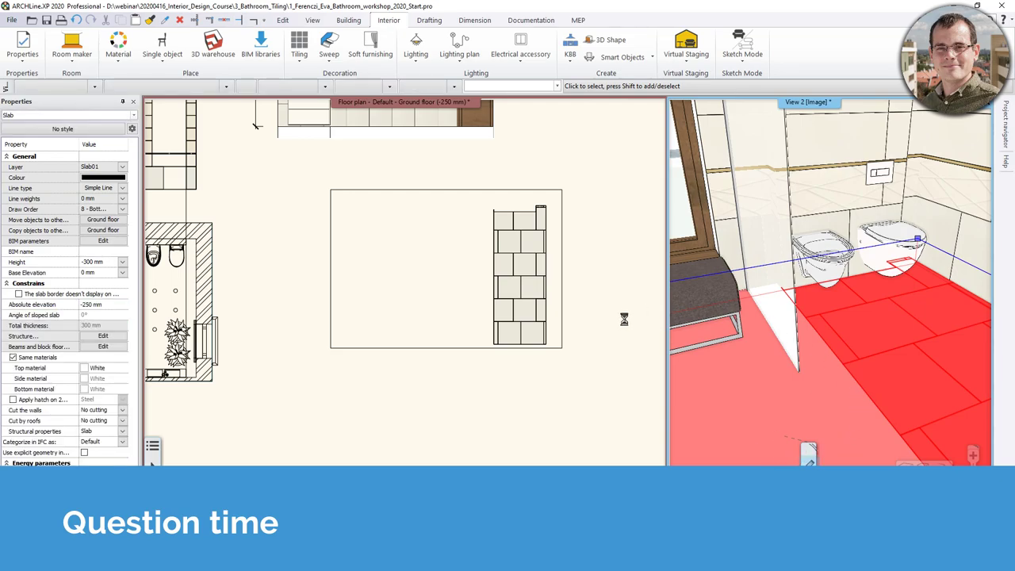
pyautogui.click(613, 174)
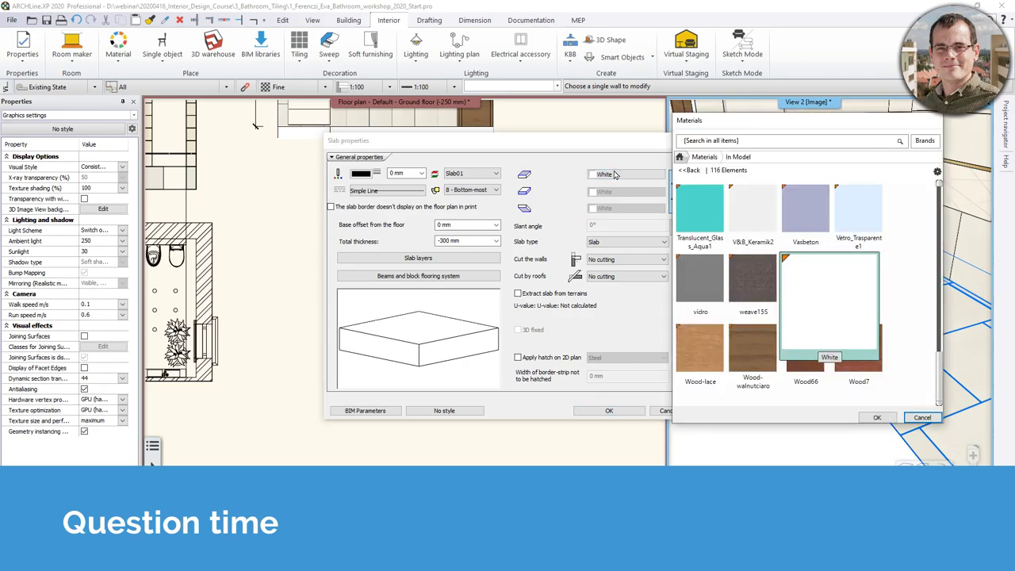
pyautogui.click(679, 157)
pyautogui.click(703, 142)
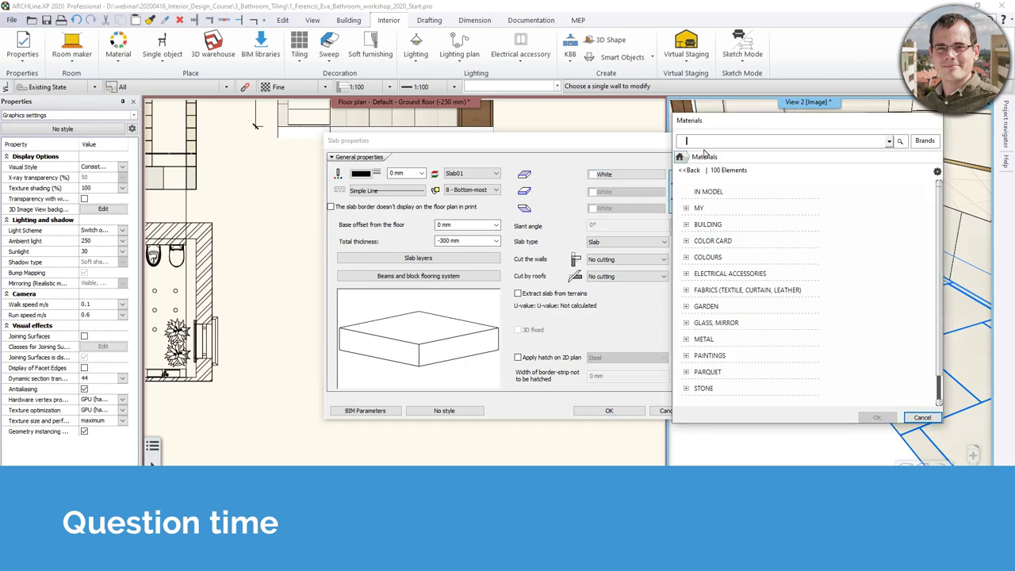
pyautogui.press('Return')
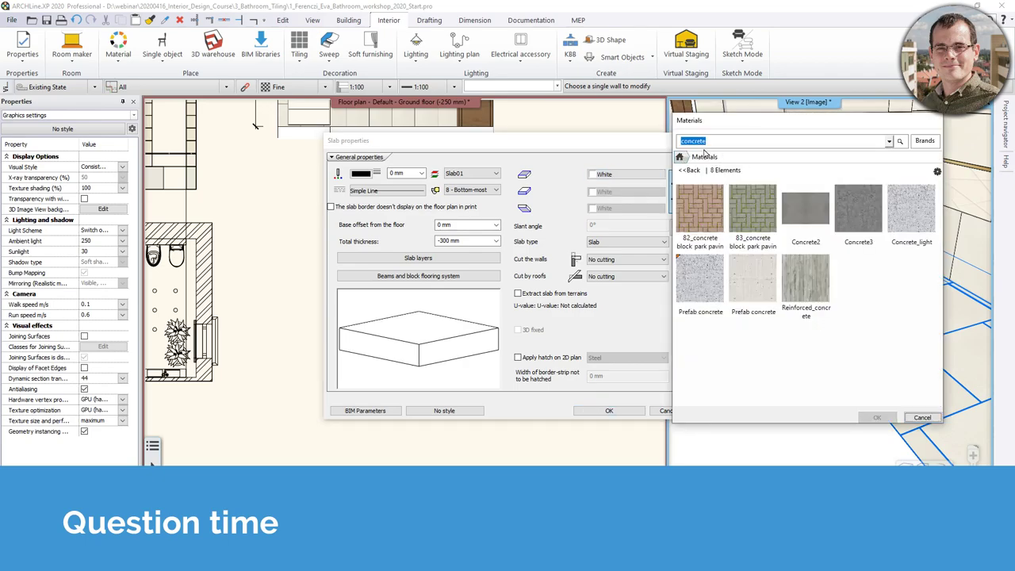
# Apply the Concrete3 material to the top face of the floor slab and accept the slab properties
pyautogui.click(703, 282)
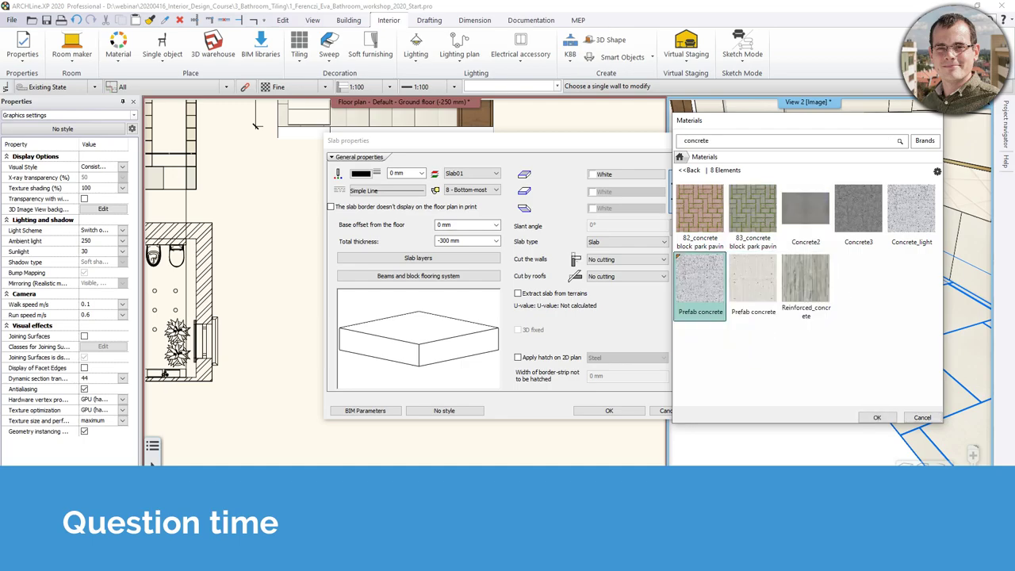
pyautogui.click(857, 208)
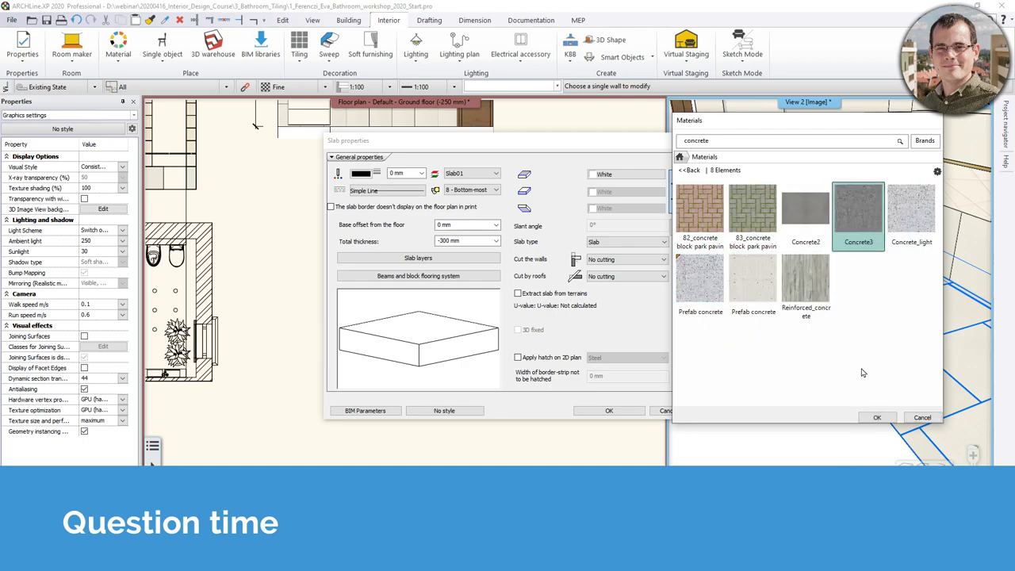
pyautogui.click(872, 417)
pyautogui.click(595, 415)
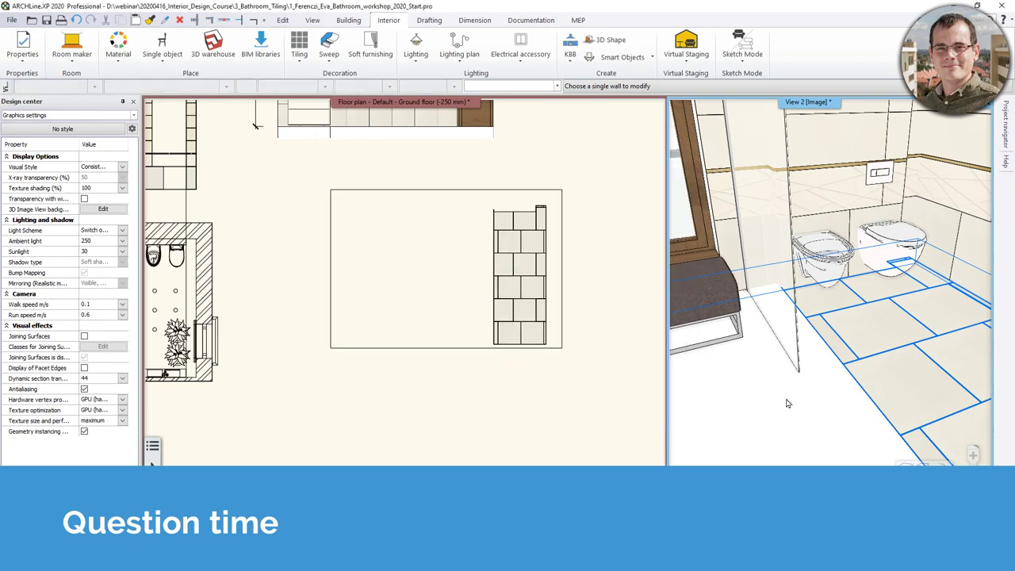
pyautogui.moveTo(856, 383); pyautogui.dragTo(769, 306, button='middle')
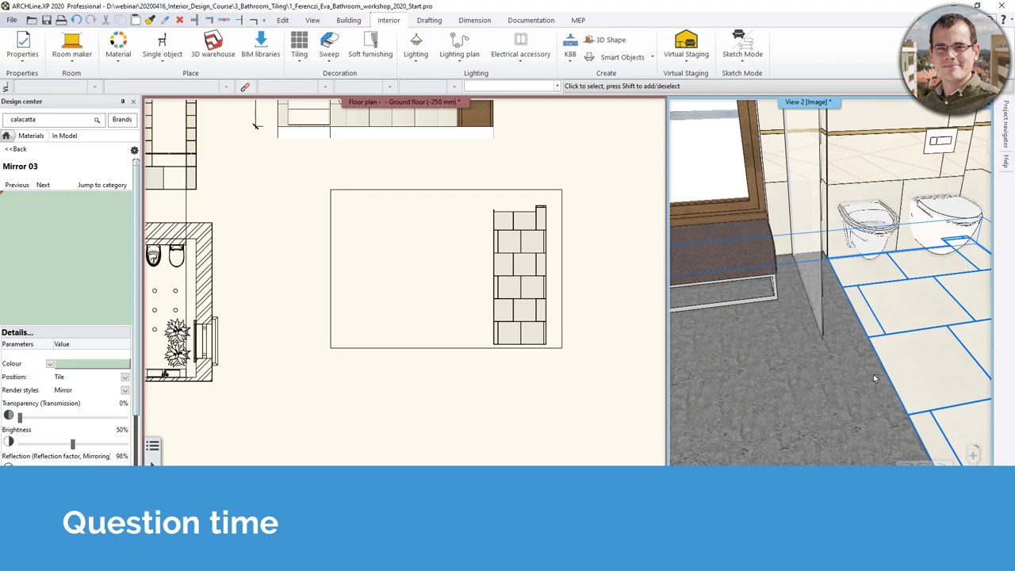
pyautogui.press('Escape')
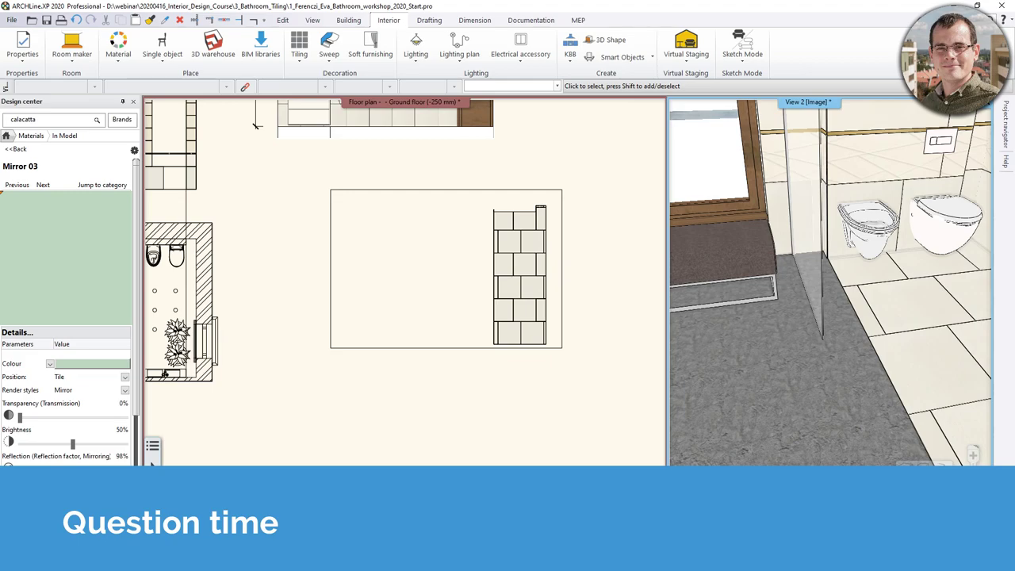
# Open the tile settings of the Tubadzin_Mosaic tiling style
pyautogui.click(298, 48)
pyautogui.rightClick(299, 39)
pyautogui.click(319, 51)
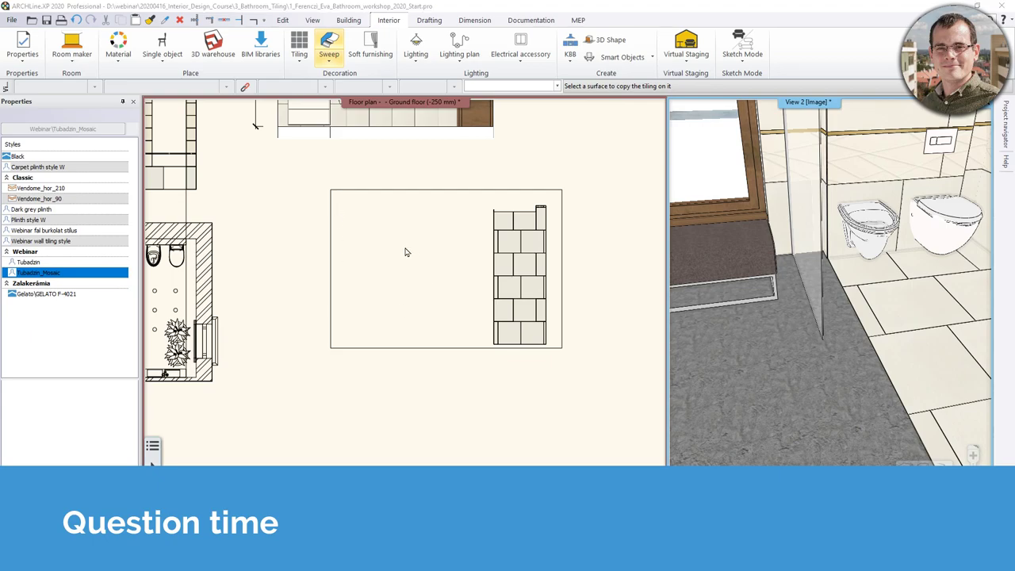
pyautogui.click(374, 267)
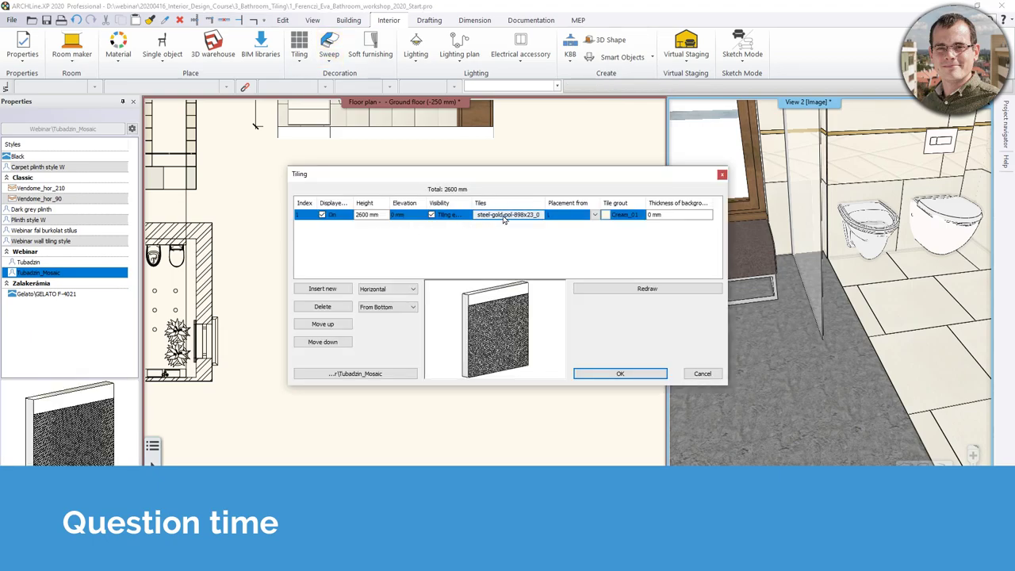
pyautogui.doubleClick(503, 216)
# Try a Rectangle tiling pattern with a tile height of 500 mm, update the preview, and discard the changes
pyautogui.click(509, 157)
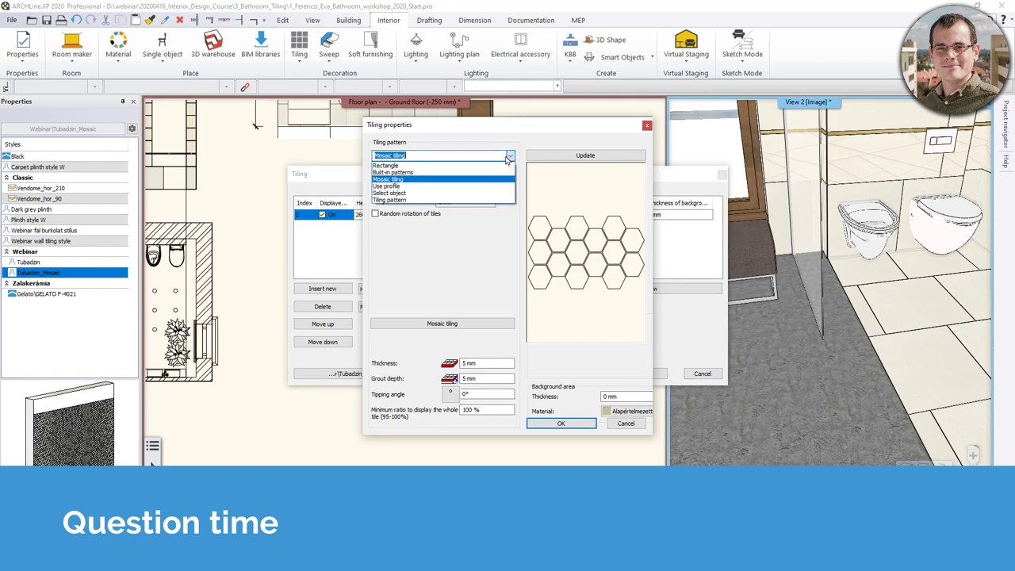
pyautogui.click(476, 165)
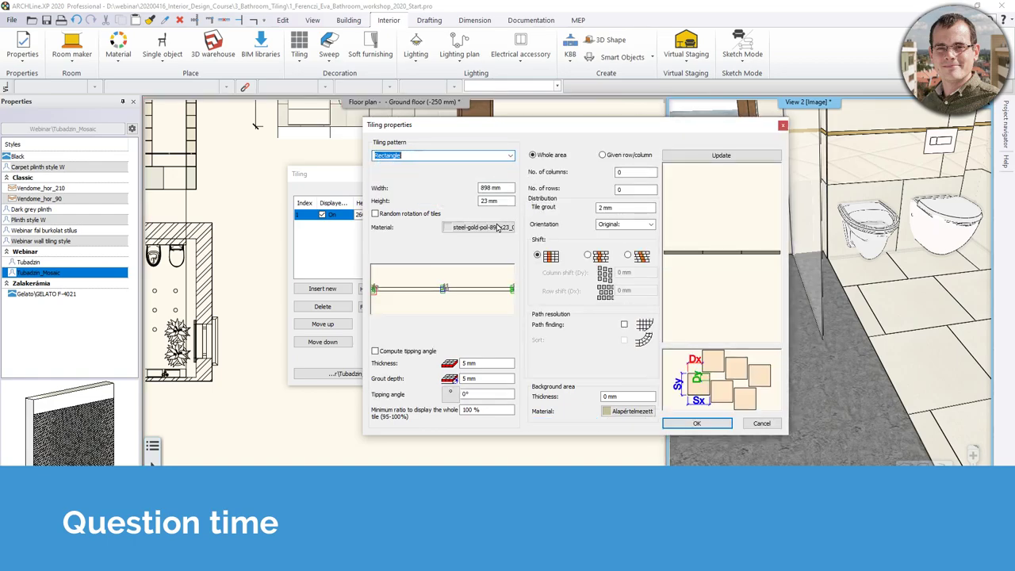
pyautogui.doubleClick(485, 201)
pyautogui.write('5')
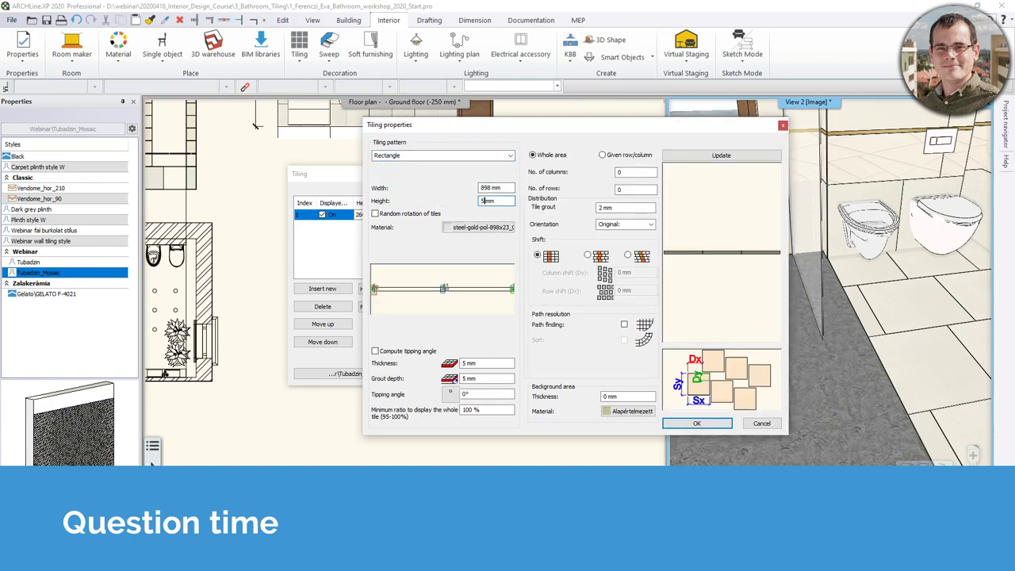
pyautogui.write('00')
pyautogui.click(750, 157)
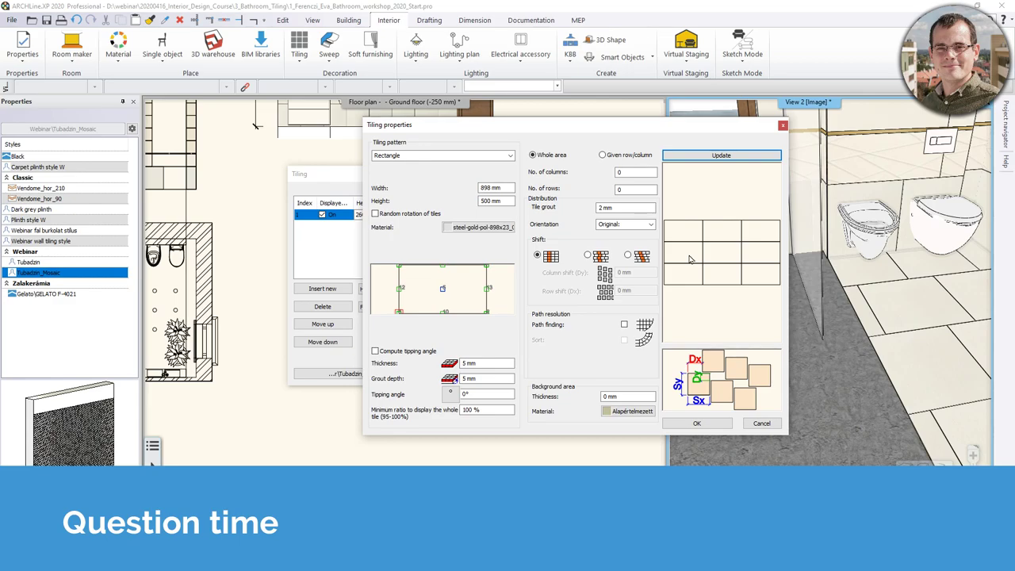
pyautogui.click(783, 125)
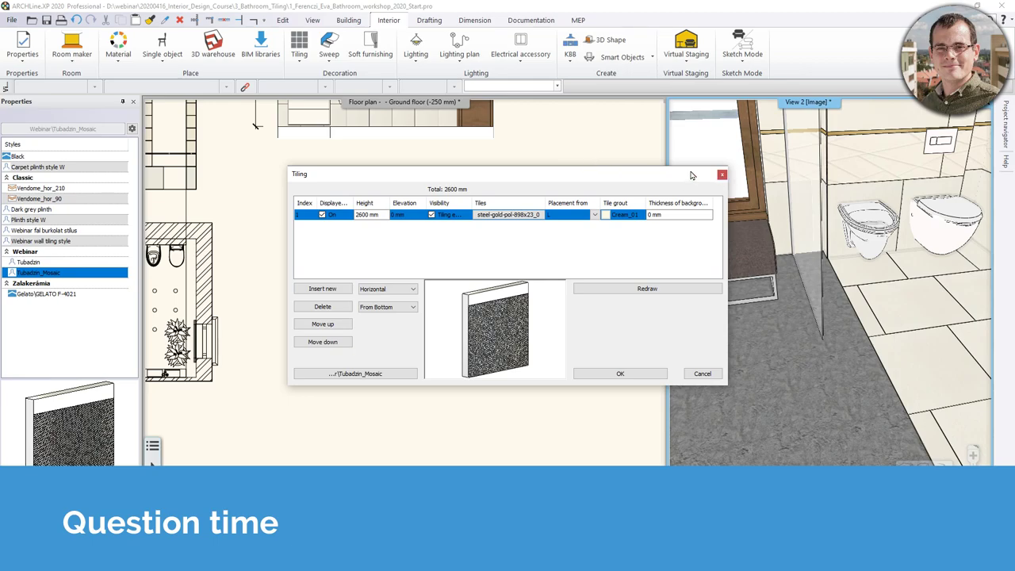
pyautogui.click(721, 175)
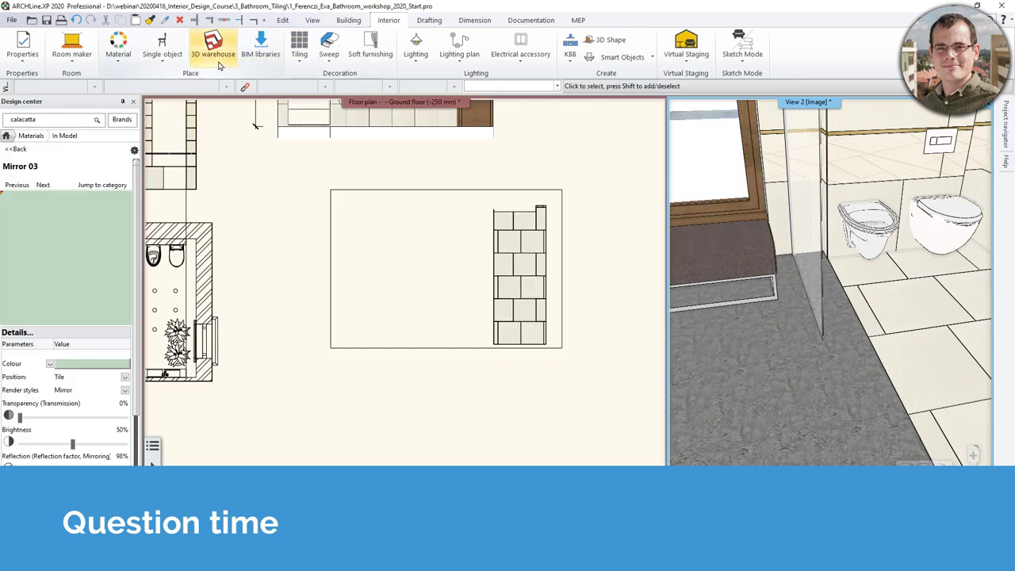
# Browse the online Showroom library for products of type Tiles and close it
pyautogui.click(256, 55)
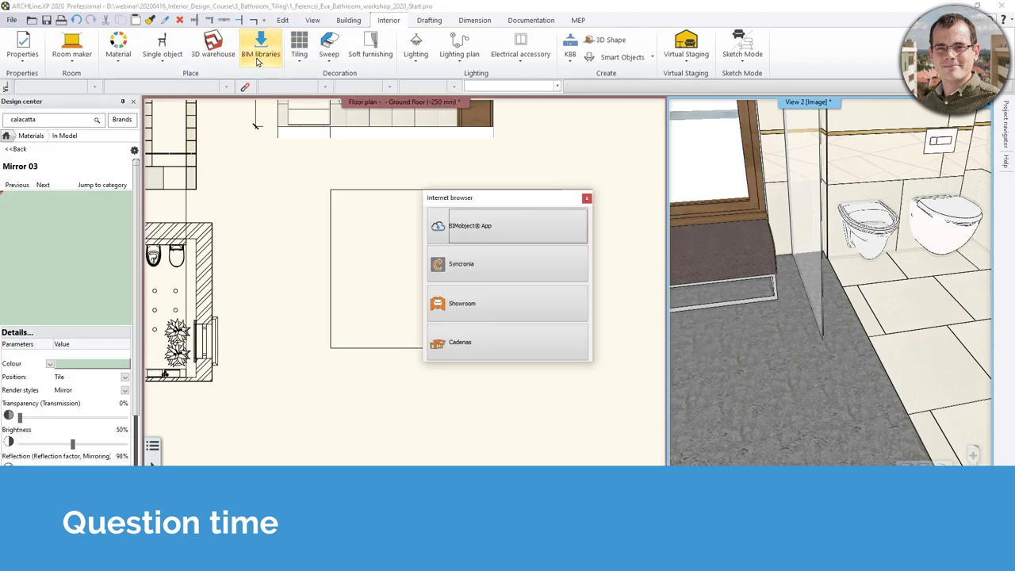
pyautogui.click(511, 302)
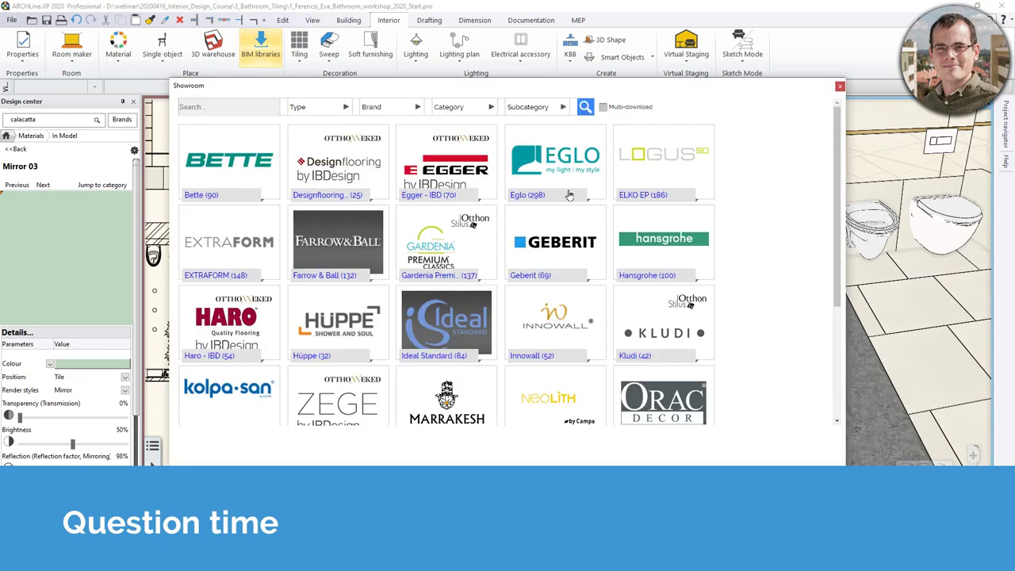
pyautogui.click(345, 107)
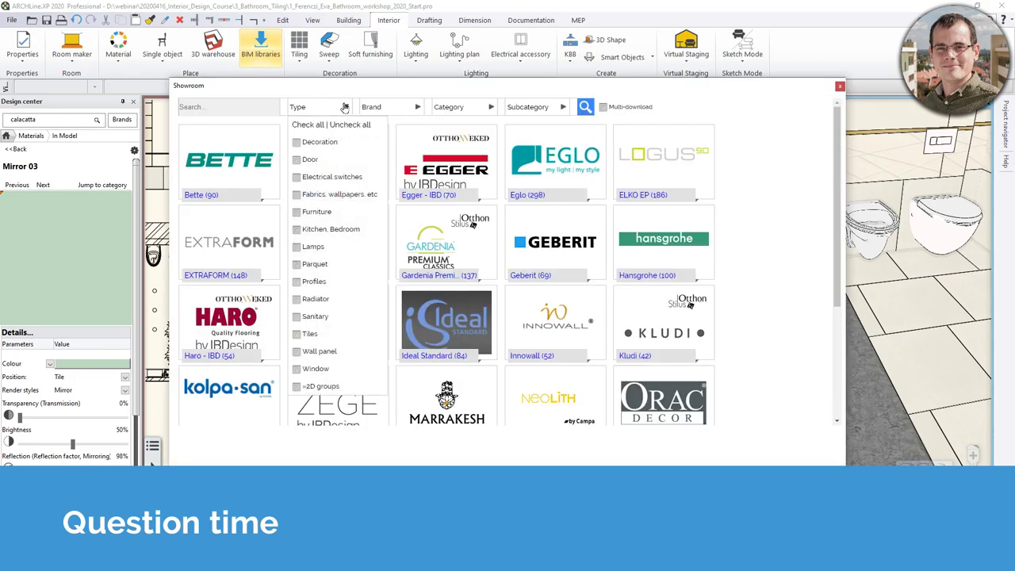
pyautogui.click(309, 333)
pyautogui.click(585, 106)
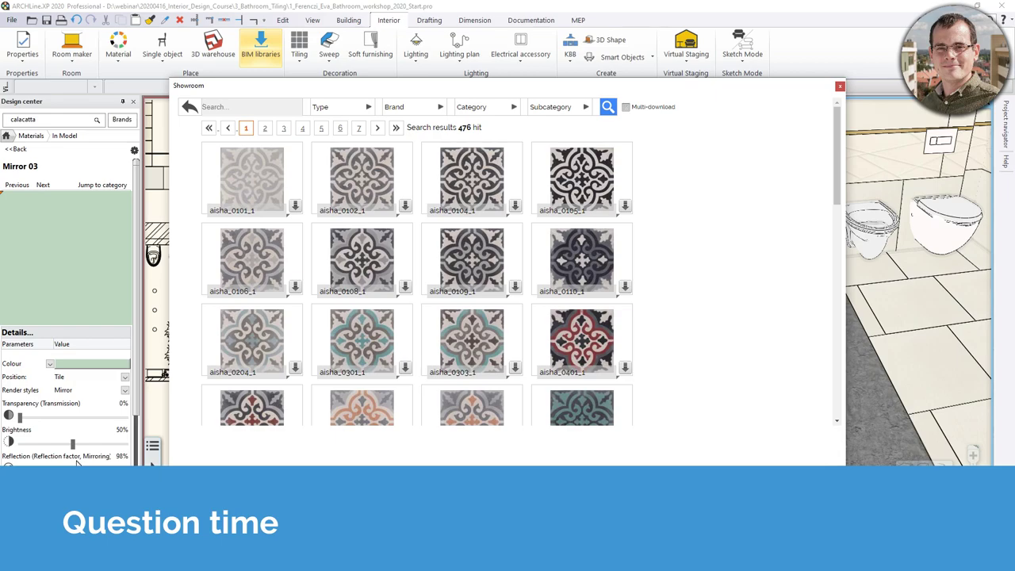
pyautogui.click(840, 87)
# Find the material of the white floor tile in the 3D view and review its render styles and reflection settings
pyautogui.scroll(4, 876, 372)
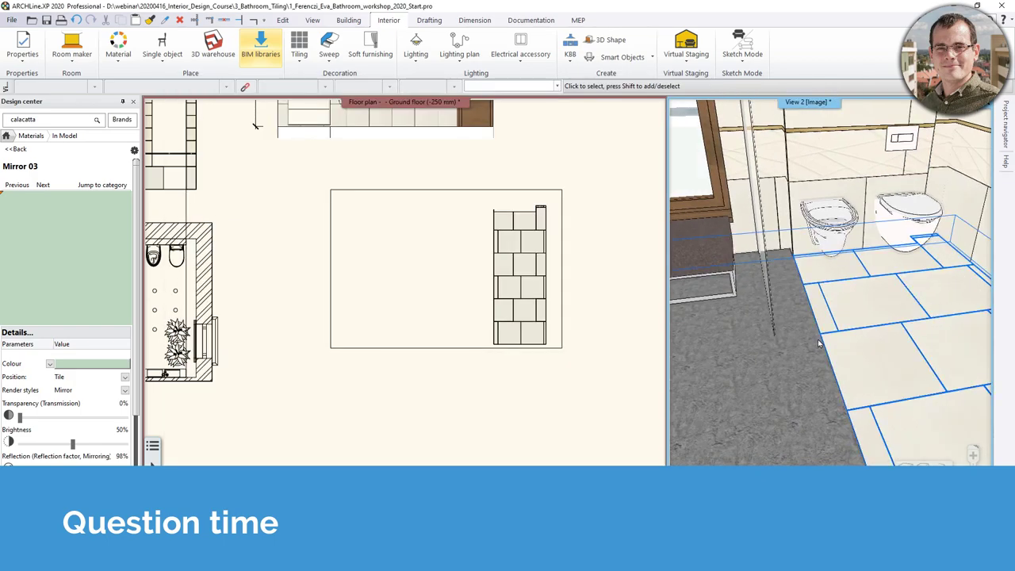
pyautogui.scroll(2, 876, 374)
pyautogui.moveTo(876, 378); pyautogui.dragTo(909, 399, button='middle')
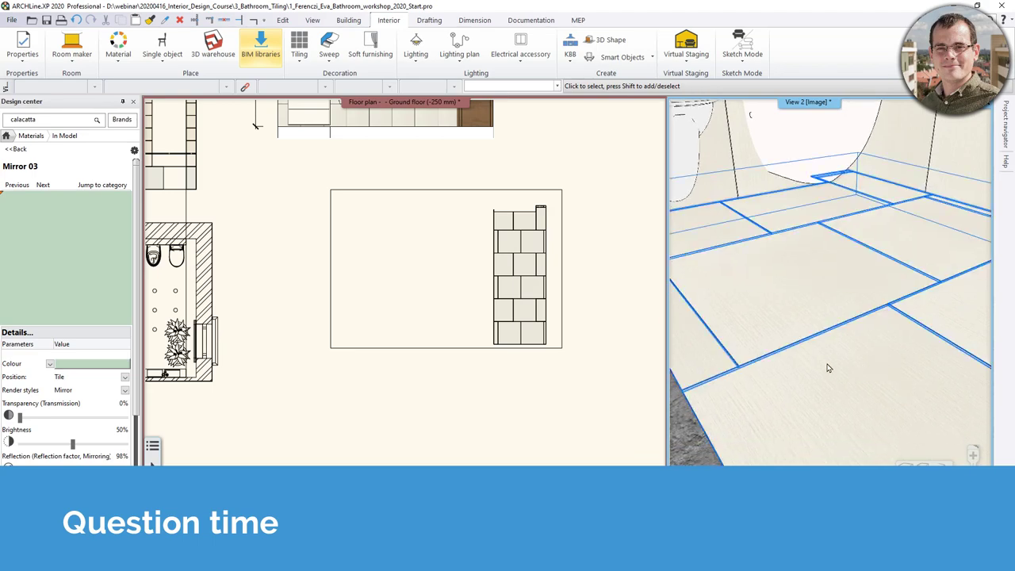
pyautogui.rightClick(826, 366)
pyautogui.click(880, 229)
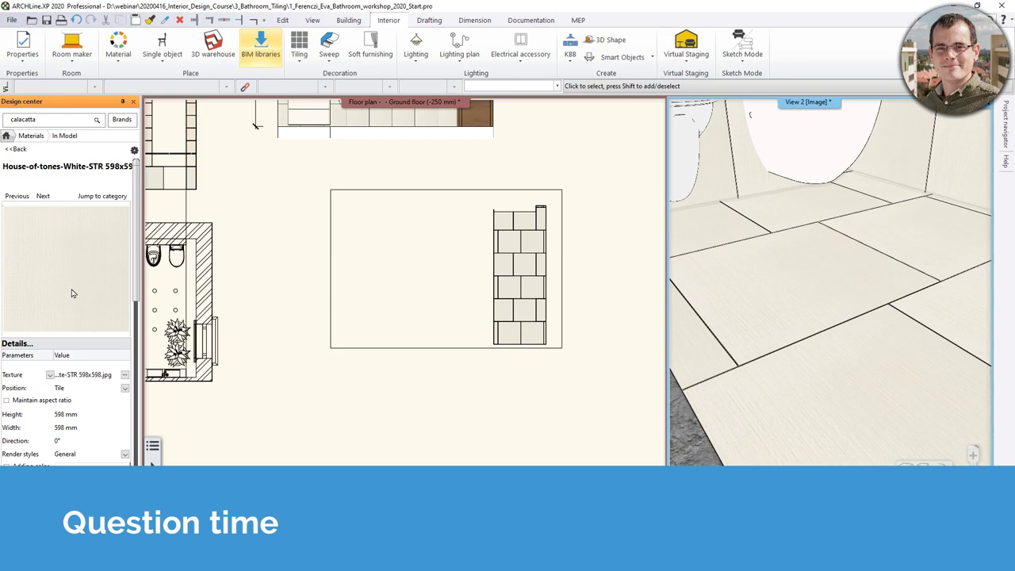
pyautogui.scroll(-3, 90, 453)
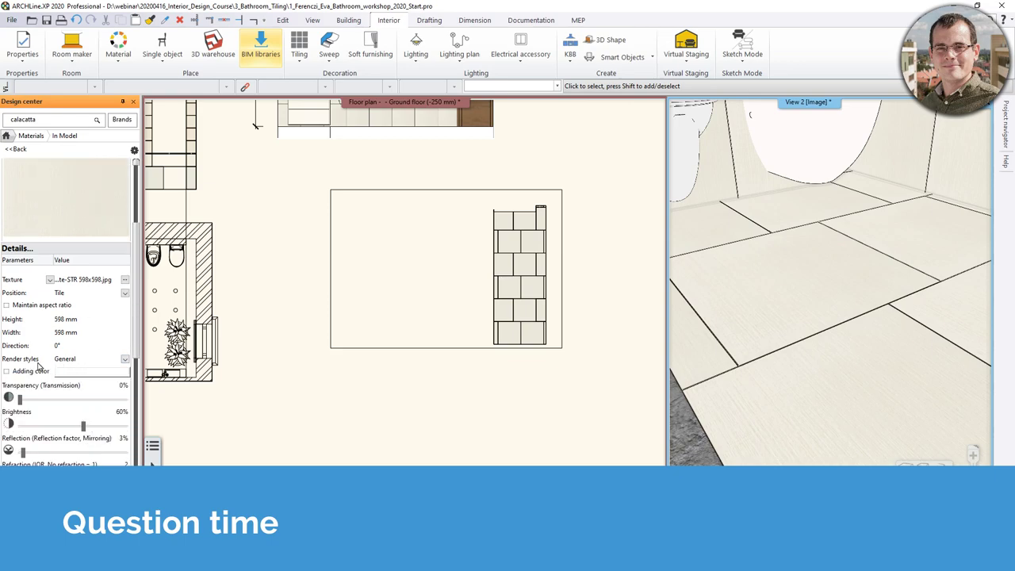
pyautogui.click(125, 362)
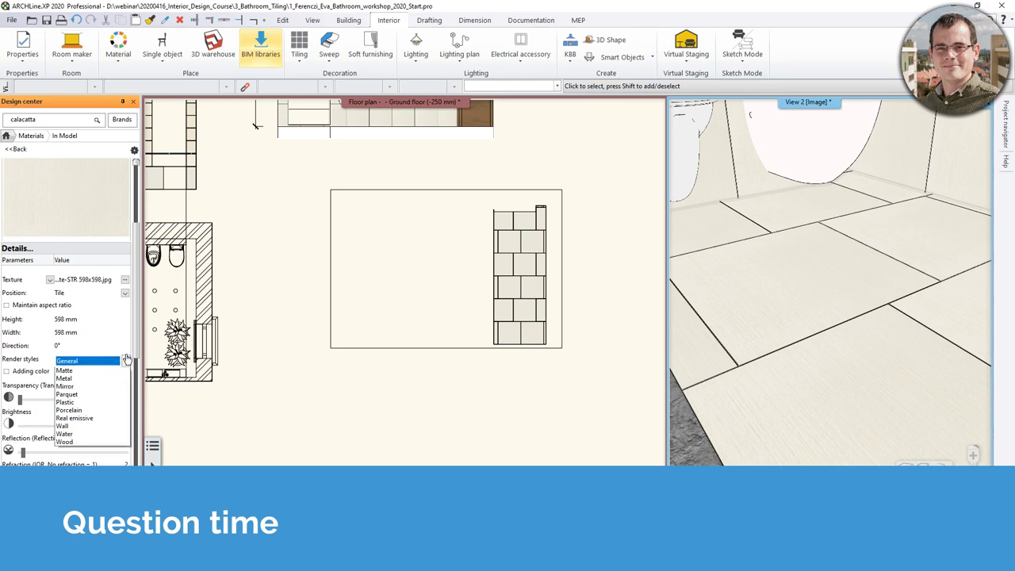
pyautogui.click(24, 352)
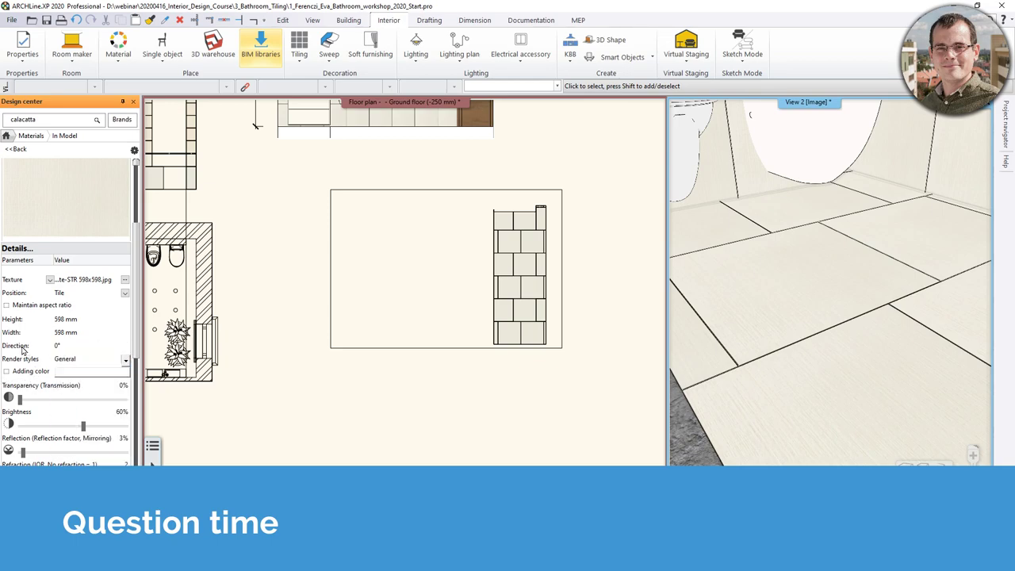
pyautogui.scroll(-2, 24, 348)
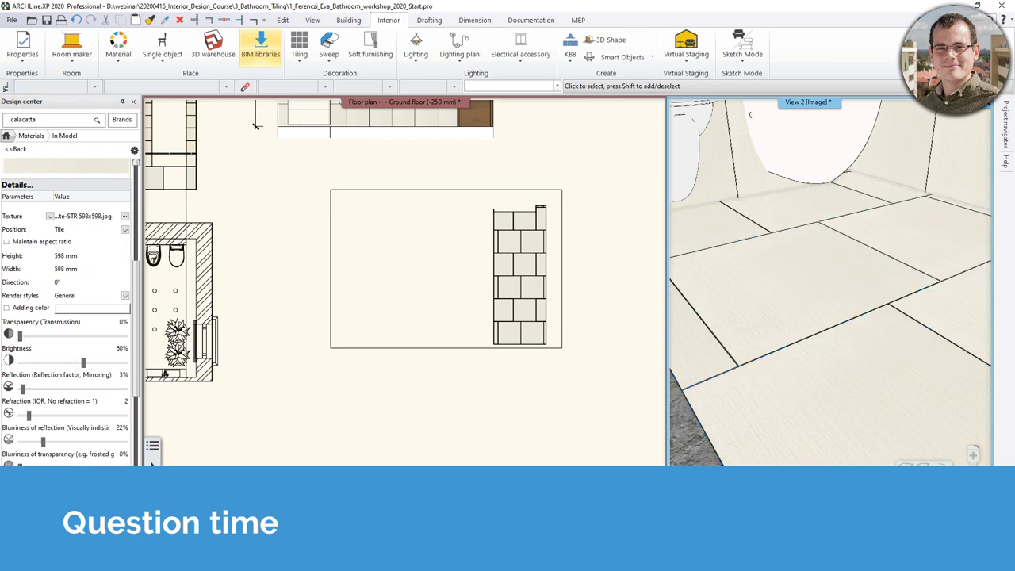
pyautogui.scroll(-1, 87, 373)
# Find the material of the gold decorative strip on the wall and review its render settings
pyautogui.moveTo(863, 335); pyautogui.dragTo(796, 444, button='middle')
pyautogui.scroll(3, 810, 259)
pyautogui.rightClick(797, 238)
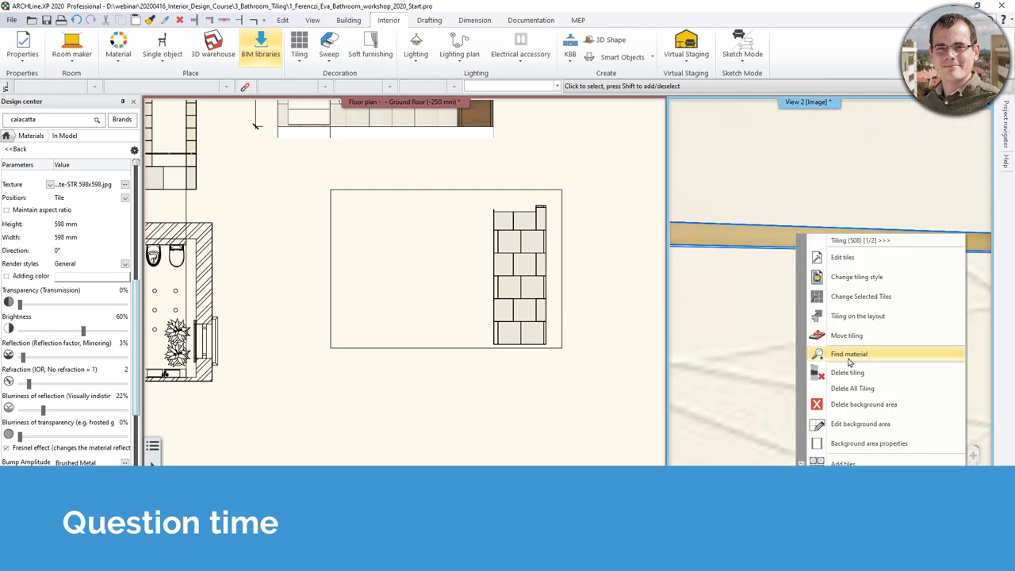
pyautogui.click(846, 361)
pyautogui.scroll(-3, 91, 438)
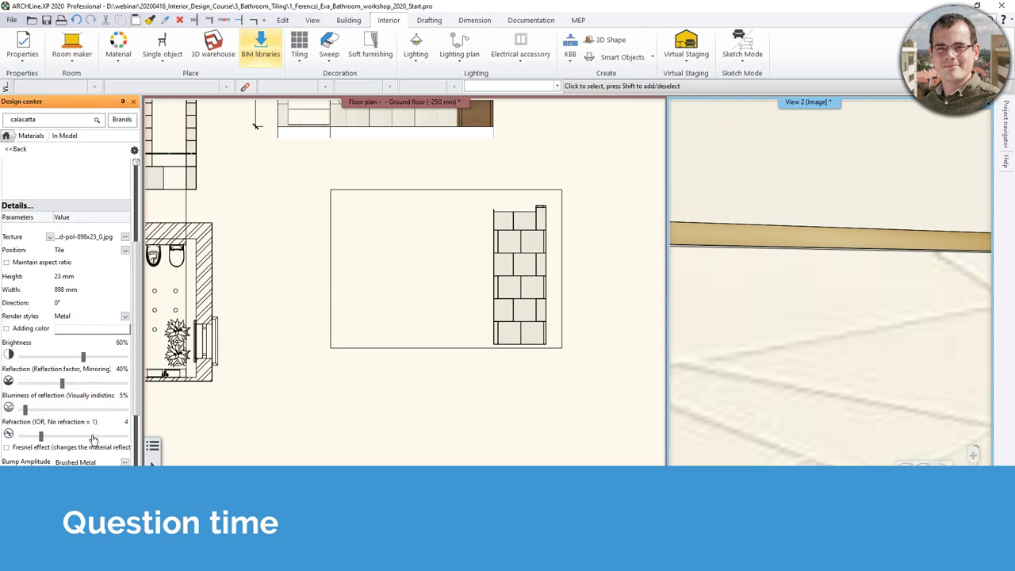
# Reposition the 3D camera on the floor plan so it shows the mosaic in the shower area
pyautogui.moveTo(813, 299); pyautogui.dragTo(915, 394, button='middle')
pyautogui.scroll(-5, 821, 349)
pyautogui.scroll(-5, 821, 349)
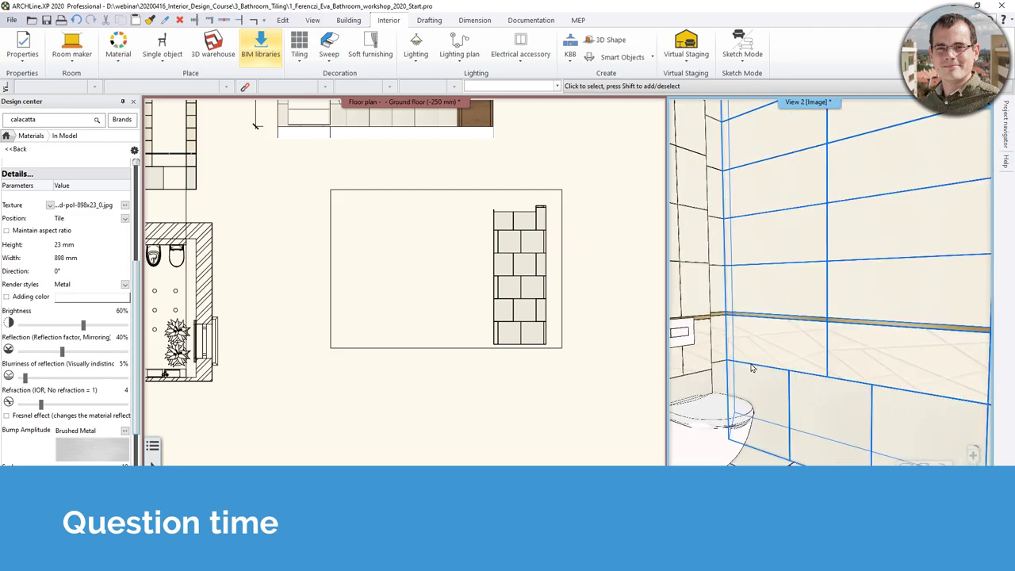
pyautogui.scroll(-5, 817, 367)
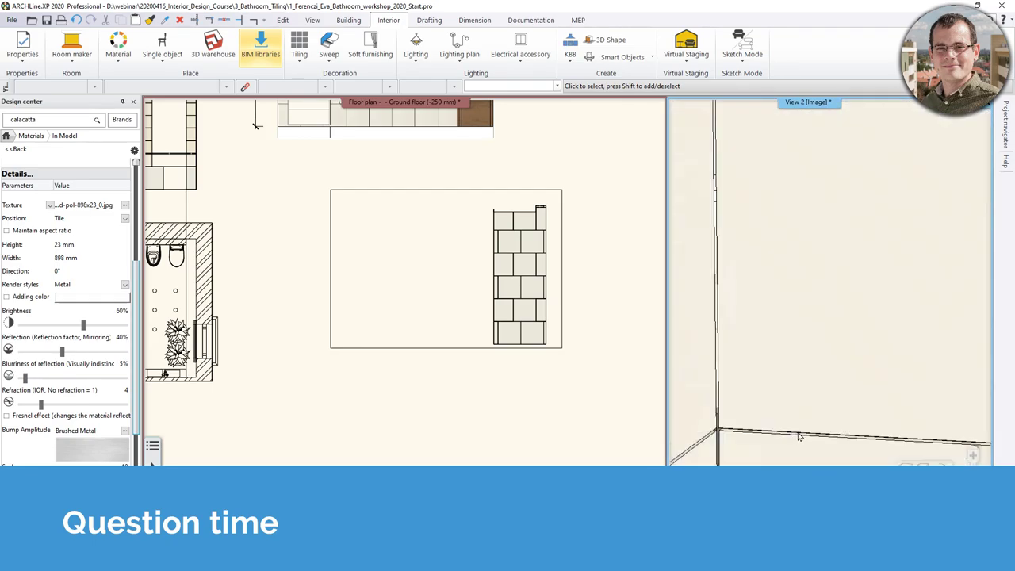
pyautogui.scroll(-5, 261, 360)
pyautogui.scroll(4, 198, 363)
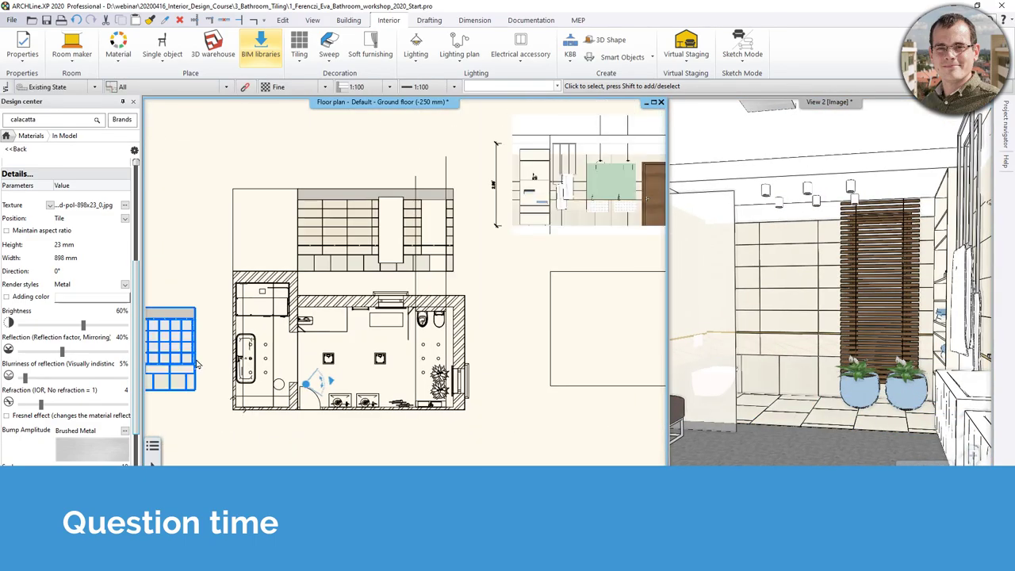
pyautogui.moveTo(309, 388)
pyautogui.mouseDown()
pyautogui.moveTo(322, 318)
pyautogui.moveTo(339, 323)
pyautogui.mouseUp()
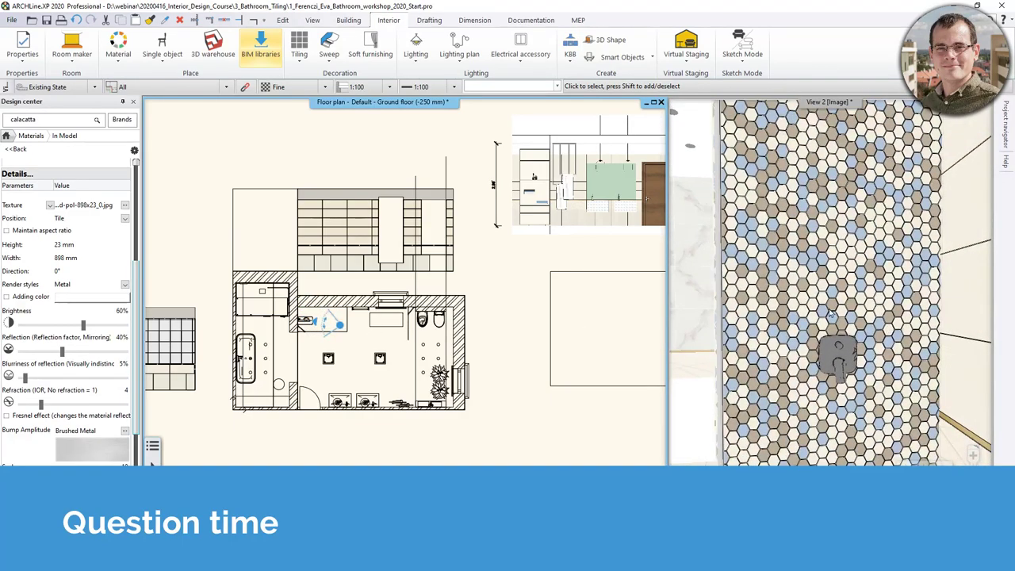
# Examine the hexagonal mosaic tiles in the shower up close and clear the selection
pyautogui.moveTo(852, 224); pyautogui.dragTo(860, 176, button='middle')
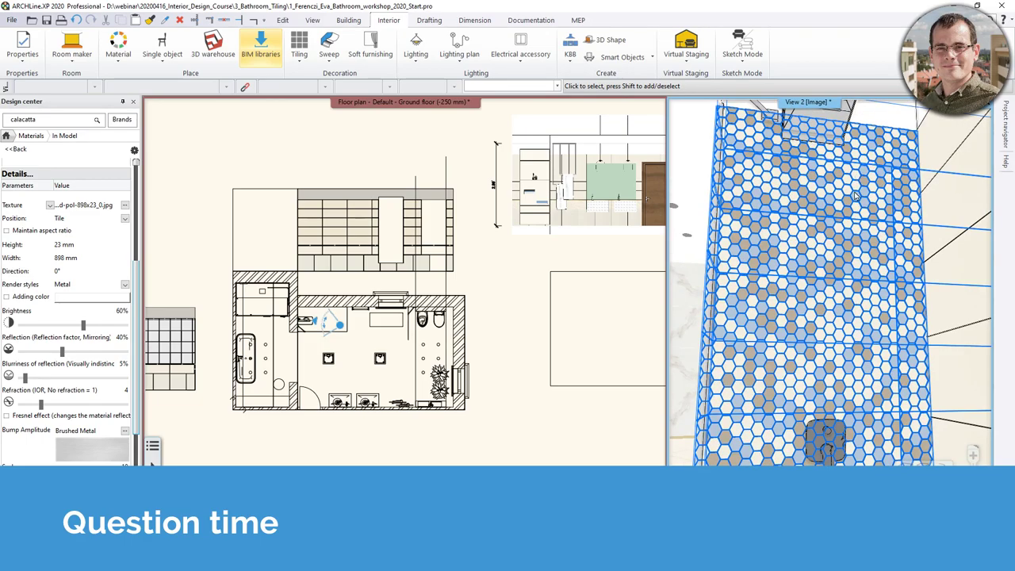
pyautogui.scroll(6, 766, 378)
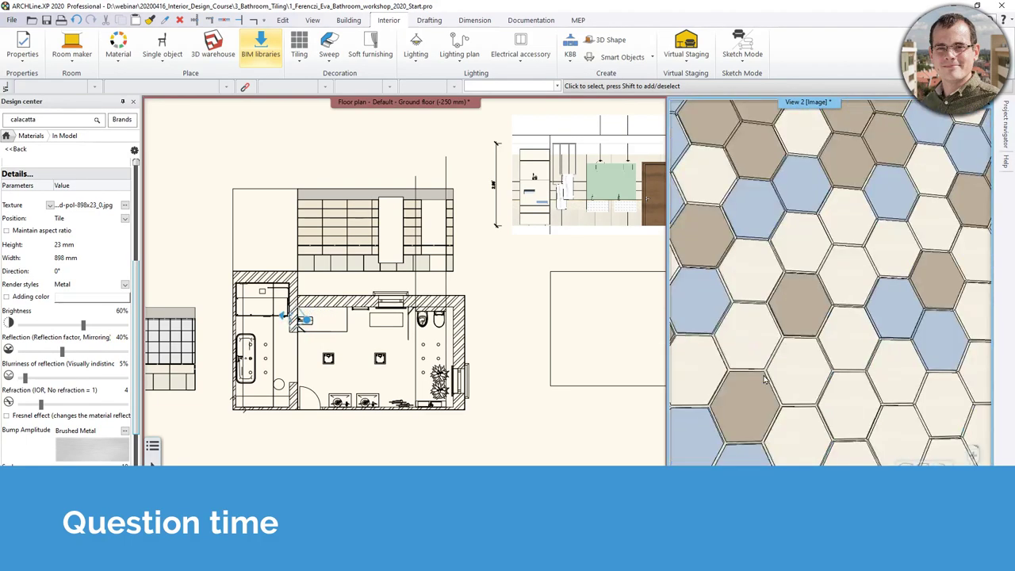
pyautogui.scroll(-2, 823, 321)
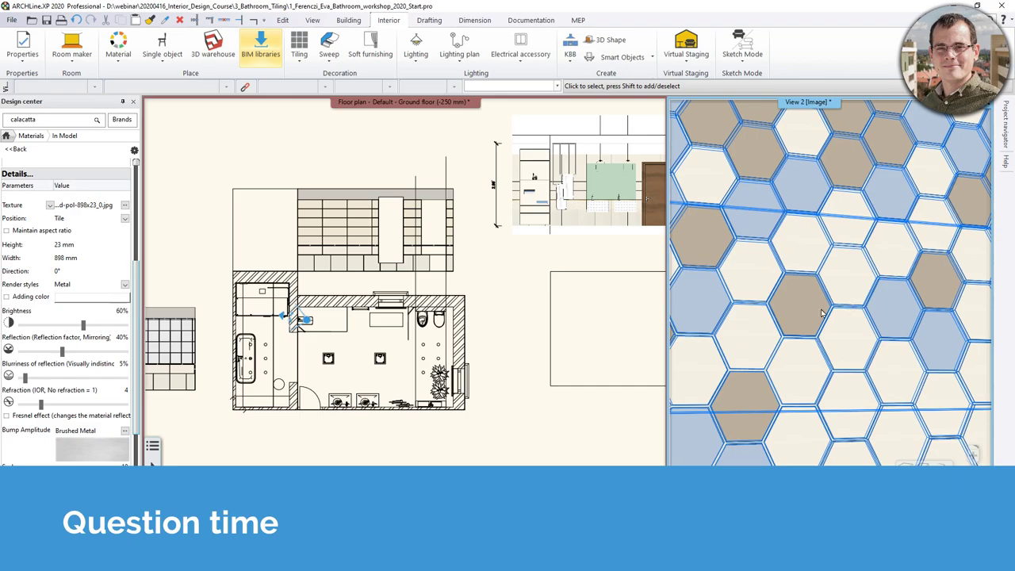
pyautogui.scroll(-5, 827, 312)
pyautogui.moveTo(828, 312); pyautogui.dragTo(841, 416, button='middle')
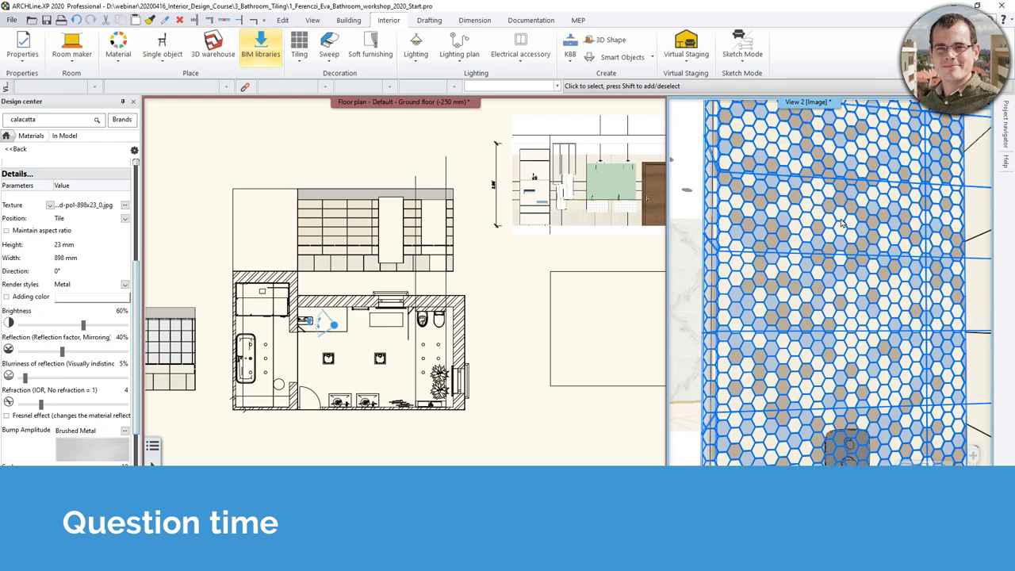
pyautogui.press('Escape')
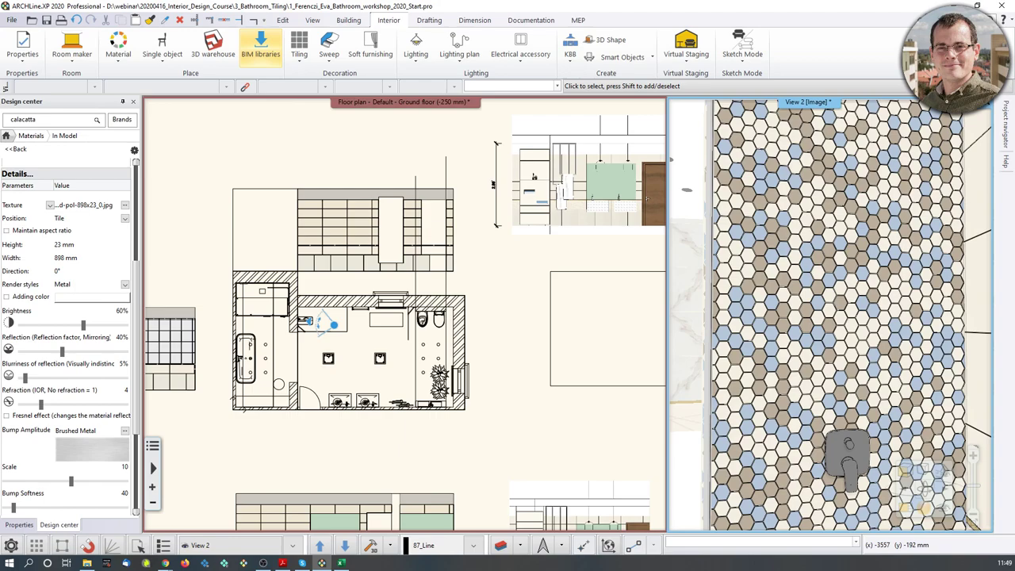
# Browse the Indoor tiles in the material library and return to the material categories
pyautogui.click(118, 43)
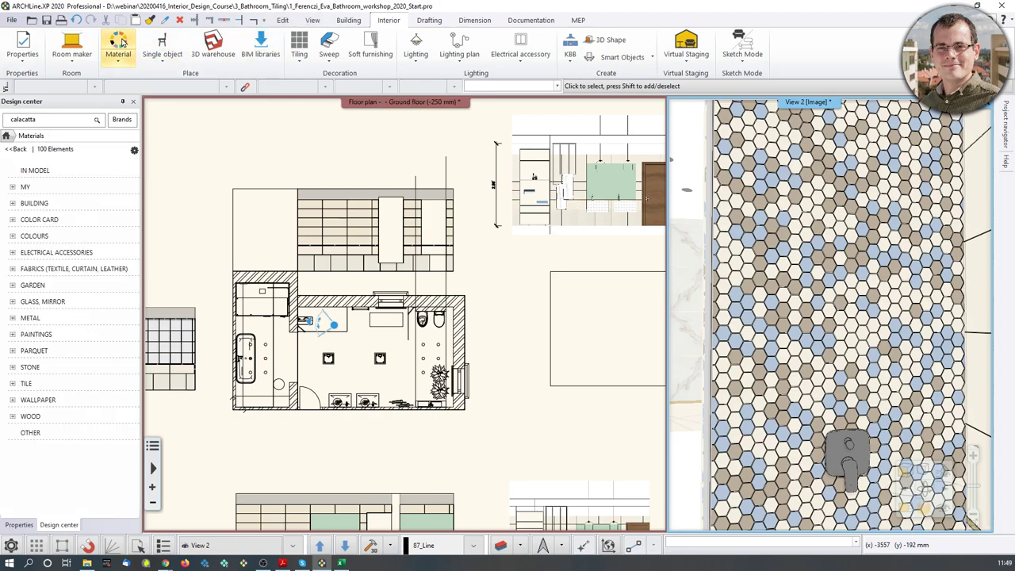
pyautogui.click(14, 384)
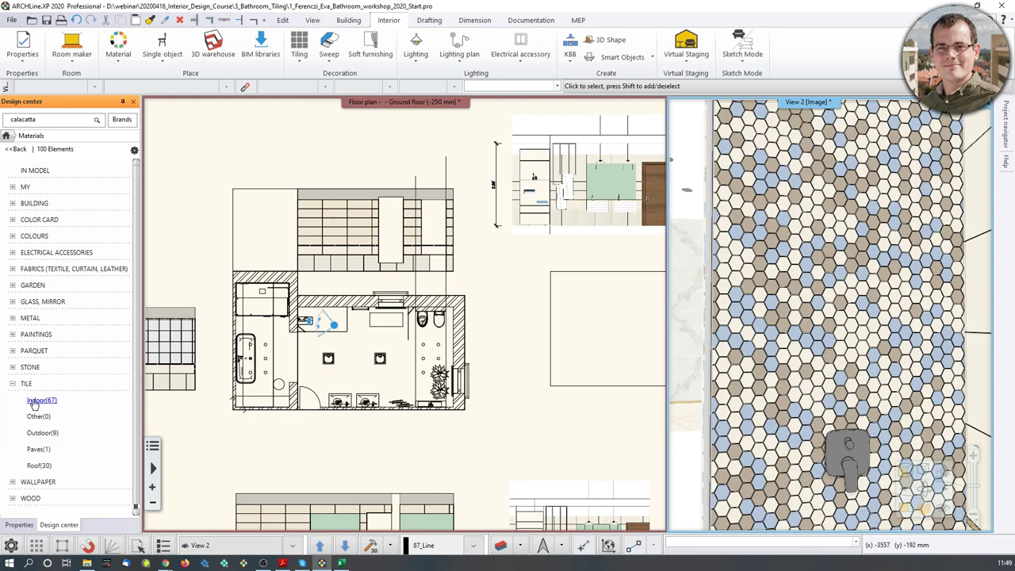
pyautogui.click(34, 401)
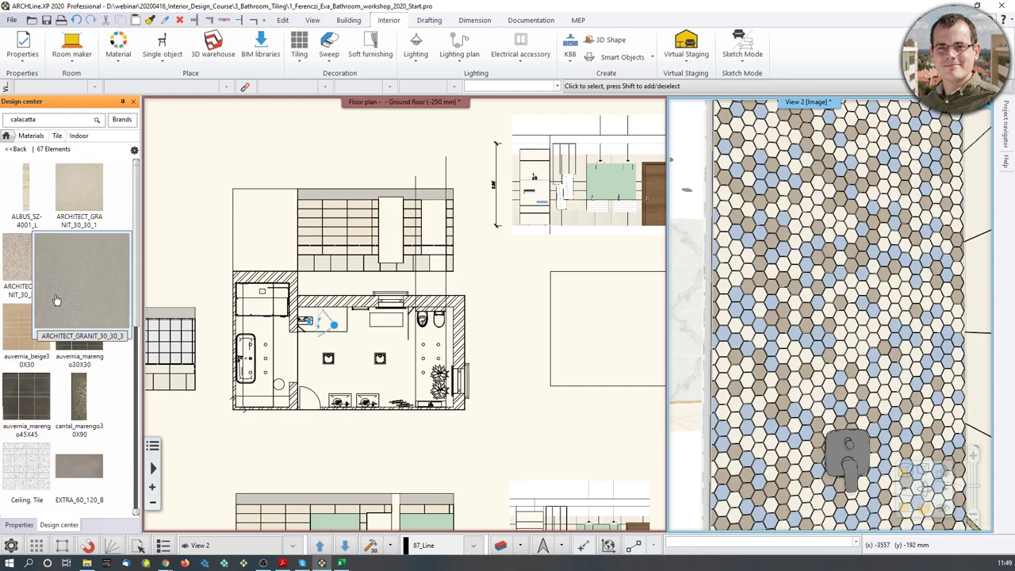
pyautogui.click(57, 136)
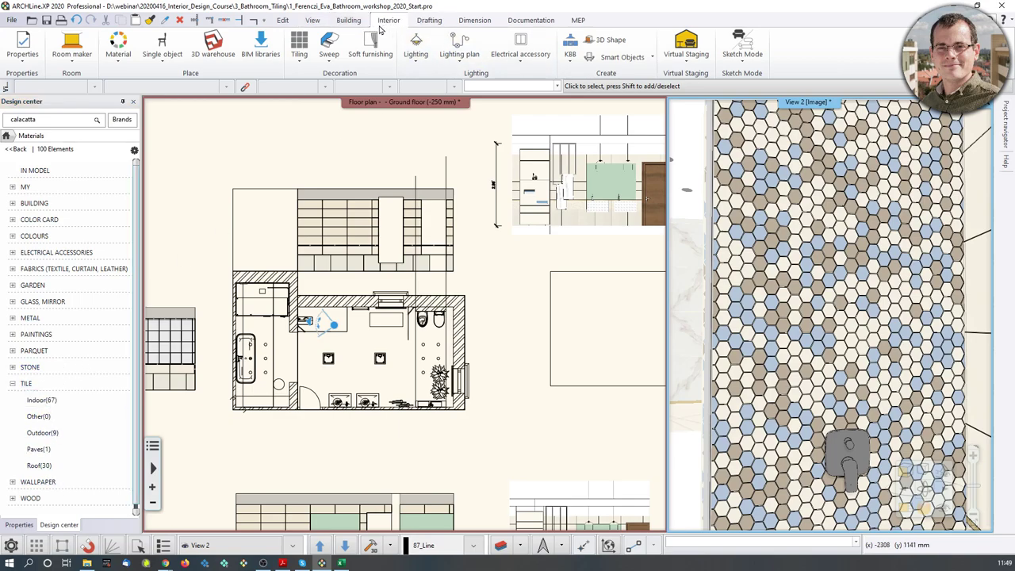
# Look through the Webinar tiling styles Tubadzin and Tubadzin_Mosaic and cancel the tiling placement
pyautogui.click(301, 62)
pyautogui.click(348, 97)
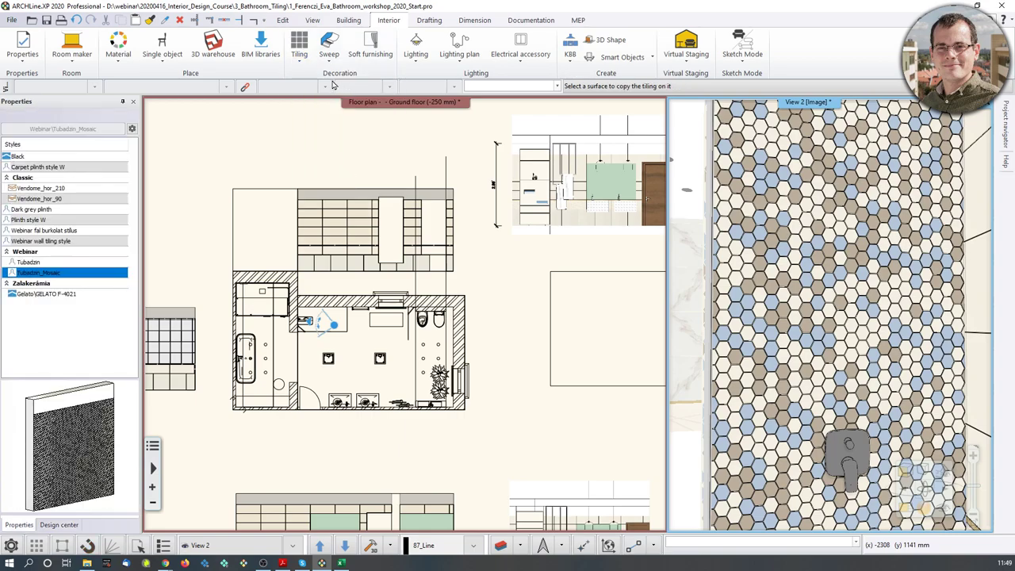
pyautogui.click(34, 263)
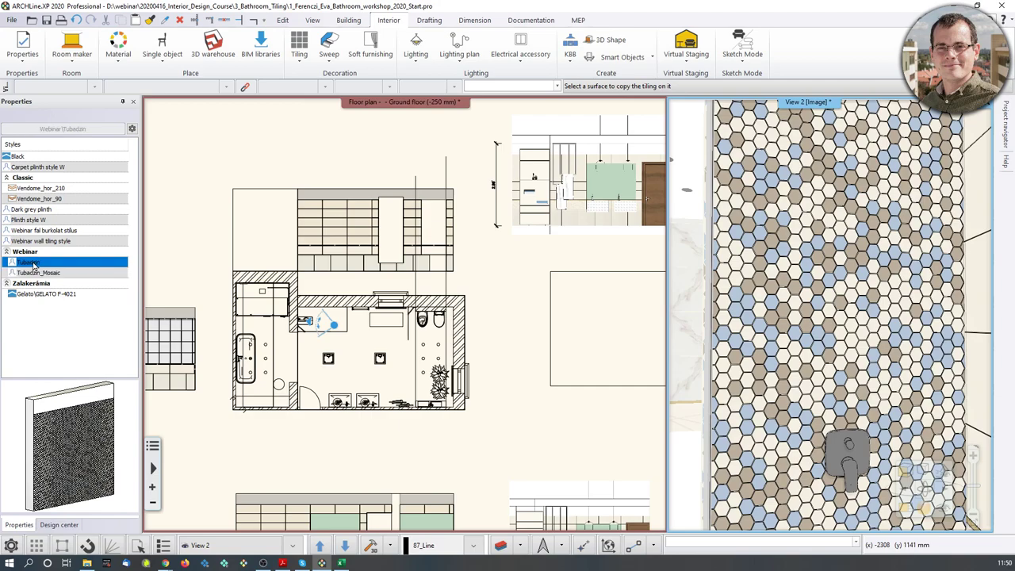
pyautogui.click(35, 270)
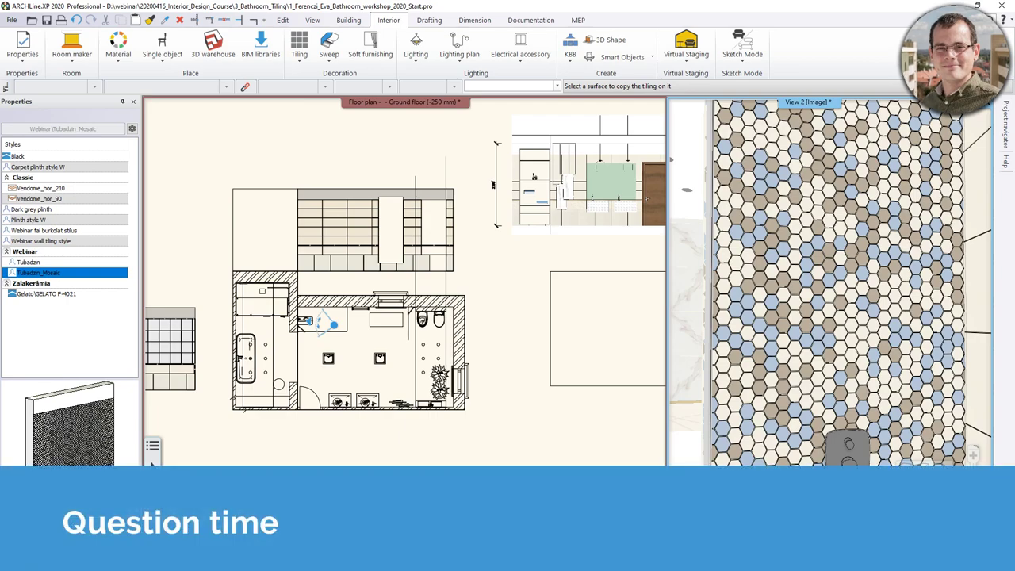
pyautogui.press('Escape')
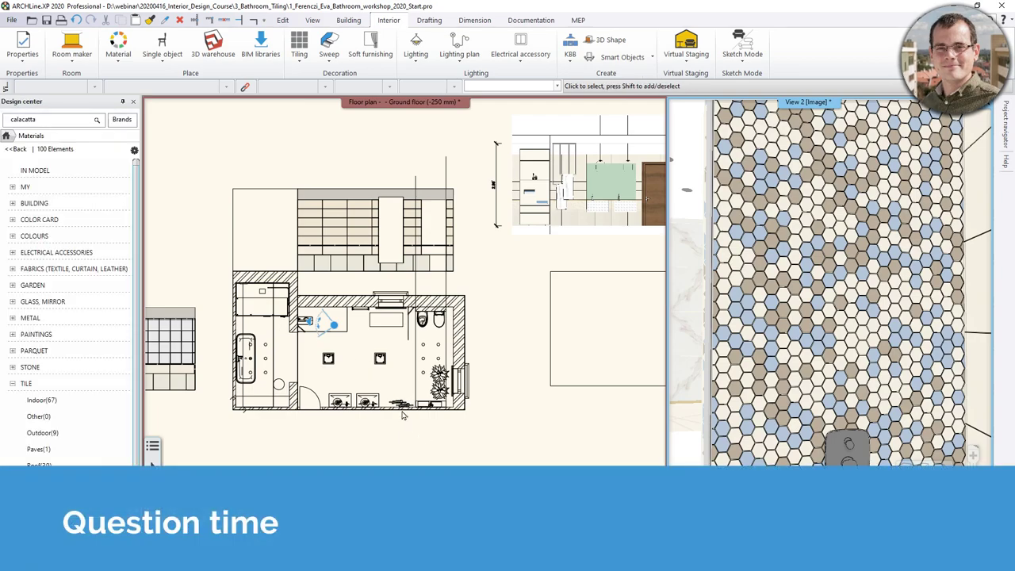
# View the whole floor plan, look at the Excel report types for the quantity take-off and close them
pyautogui.scroll(-2, 451, 418)
pyautogui.moveTo(477, 353); pyautogui.dragTo(444, 336, button='middle')
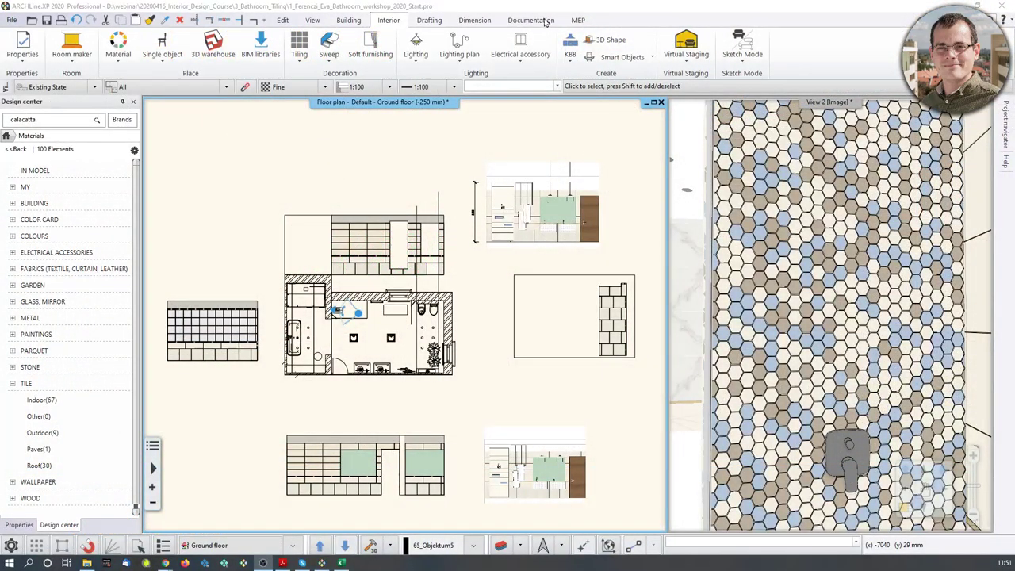
pyautogui.click(531, 20)
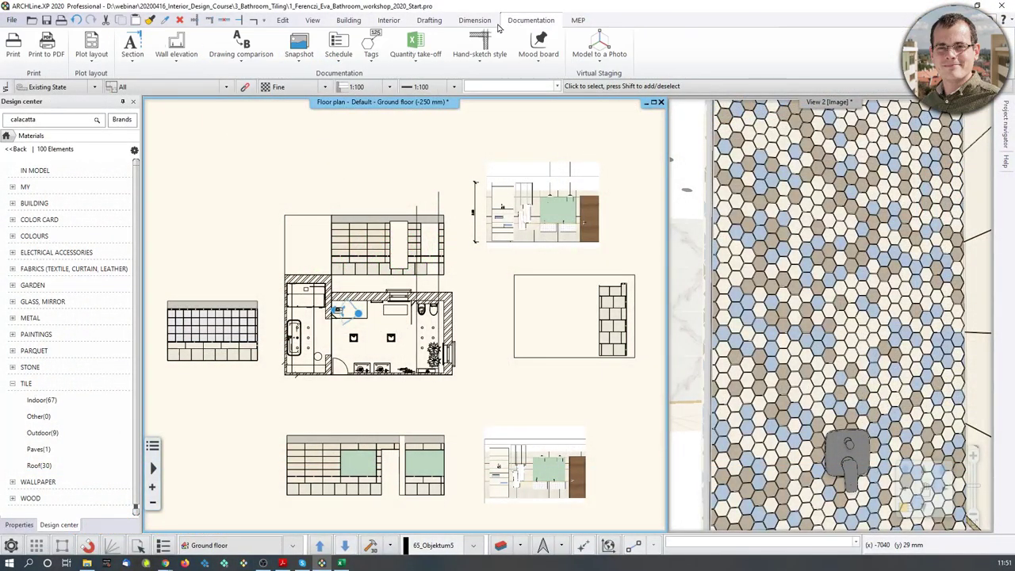
pyautogui.click(428, 65)
pyautogui.click(437, 85)
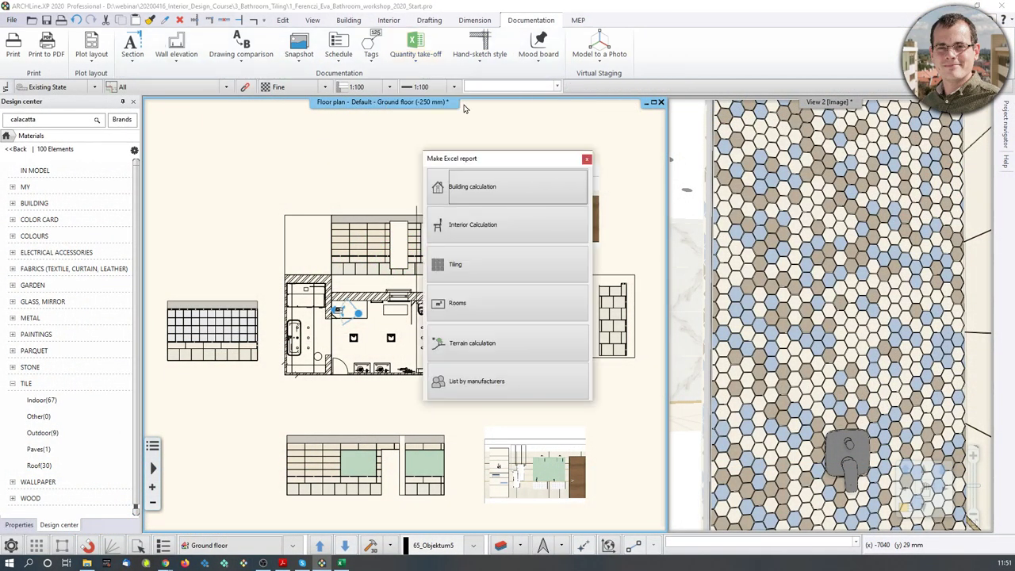
pyautogui.click(586, 159)
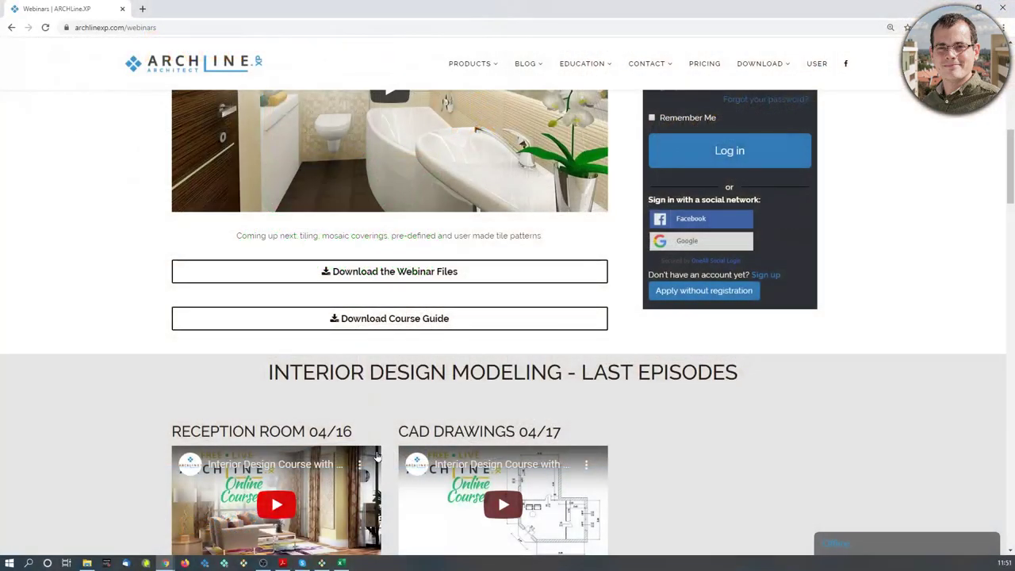
# Review the bathroom course downloads and next week's episodes on the ARCHLine.XP webinars page in the browser
pyautogui.scroll(2, 454, 321)
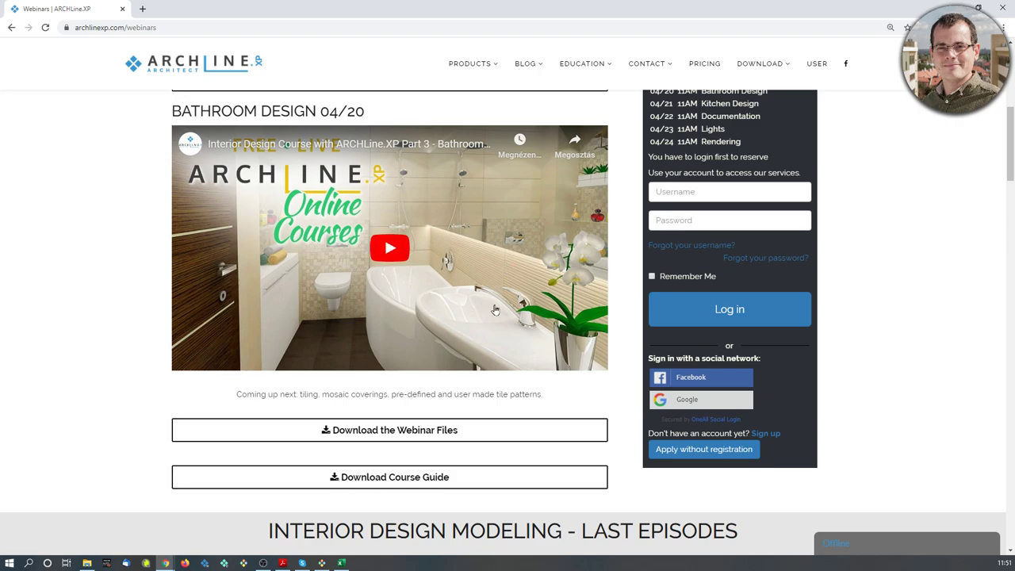
pyautogui.scroll(-7, 544, 278)
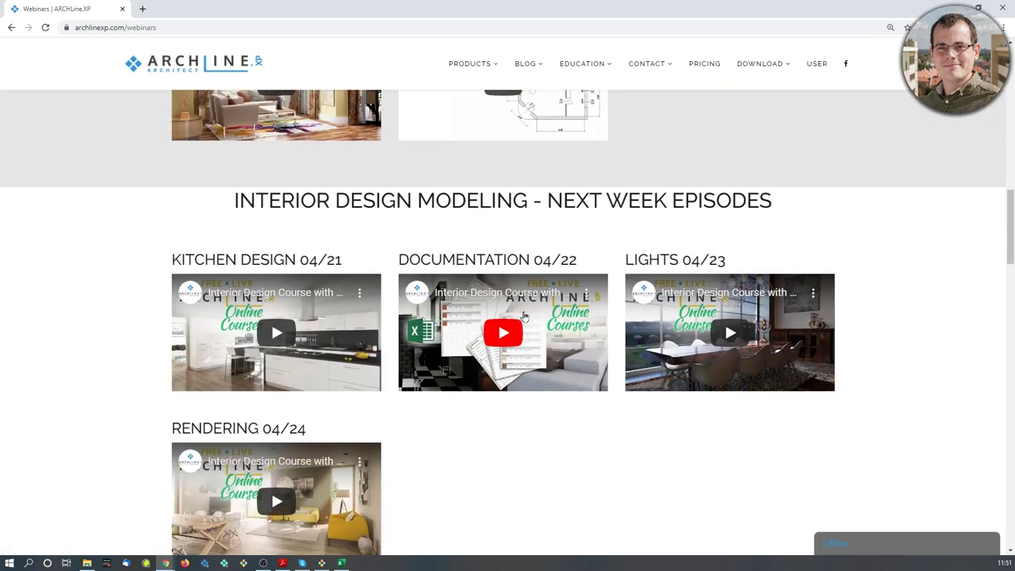
pyautogui.scroll(-1, 524, 315)
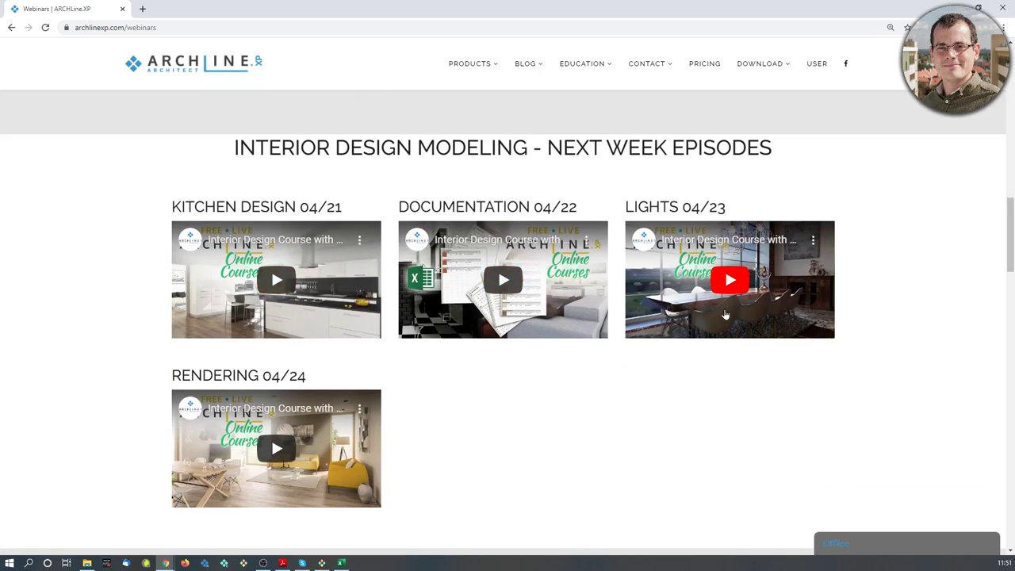
pyautogui.scroll(7, 697, 314)
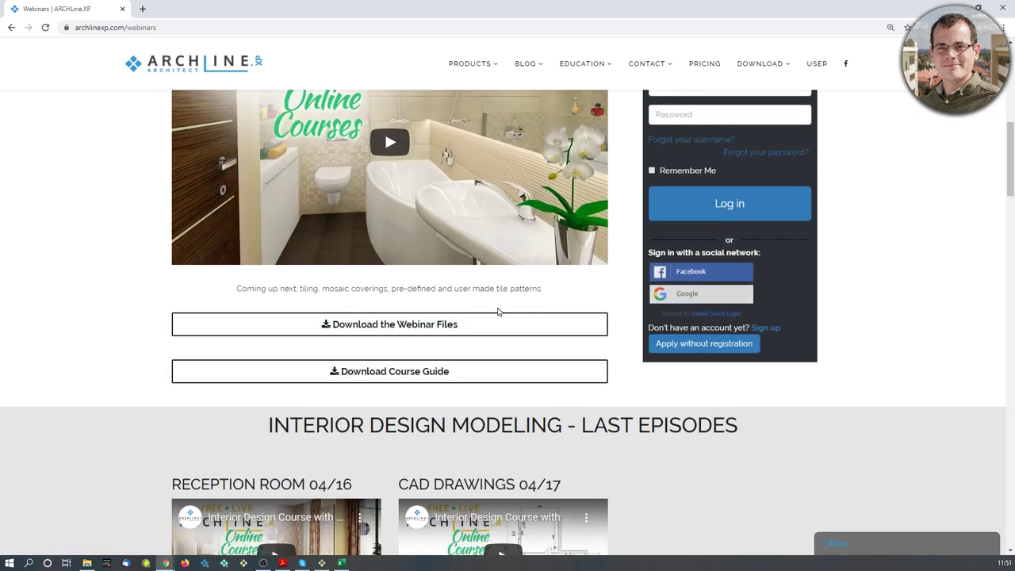